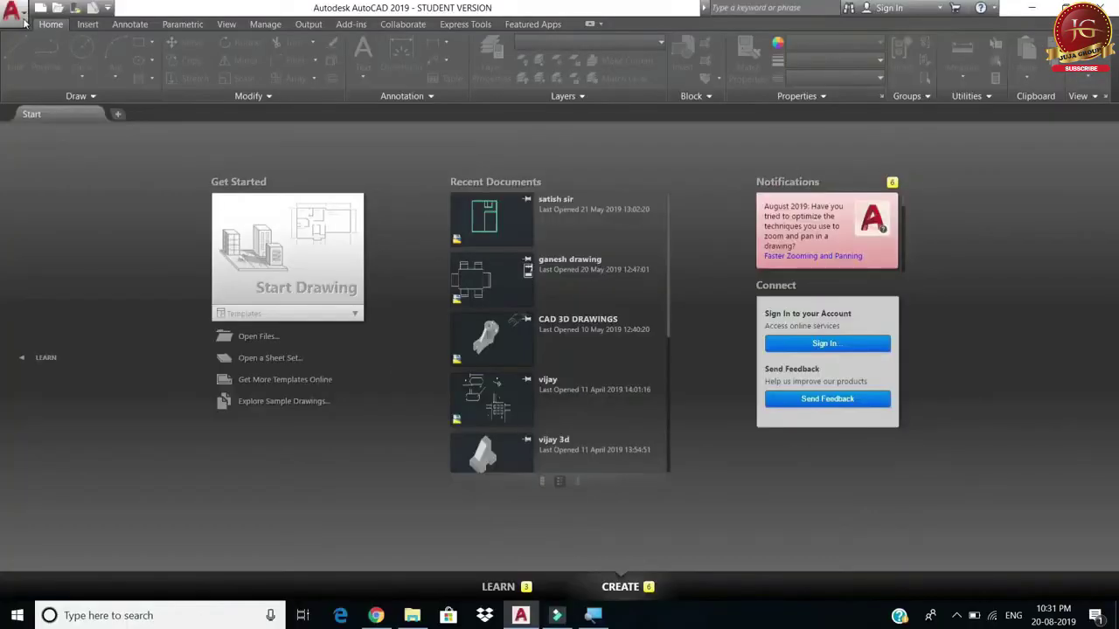
# Step: Start a new blank drawing from the start page
pyautogui.click(13, 14)
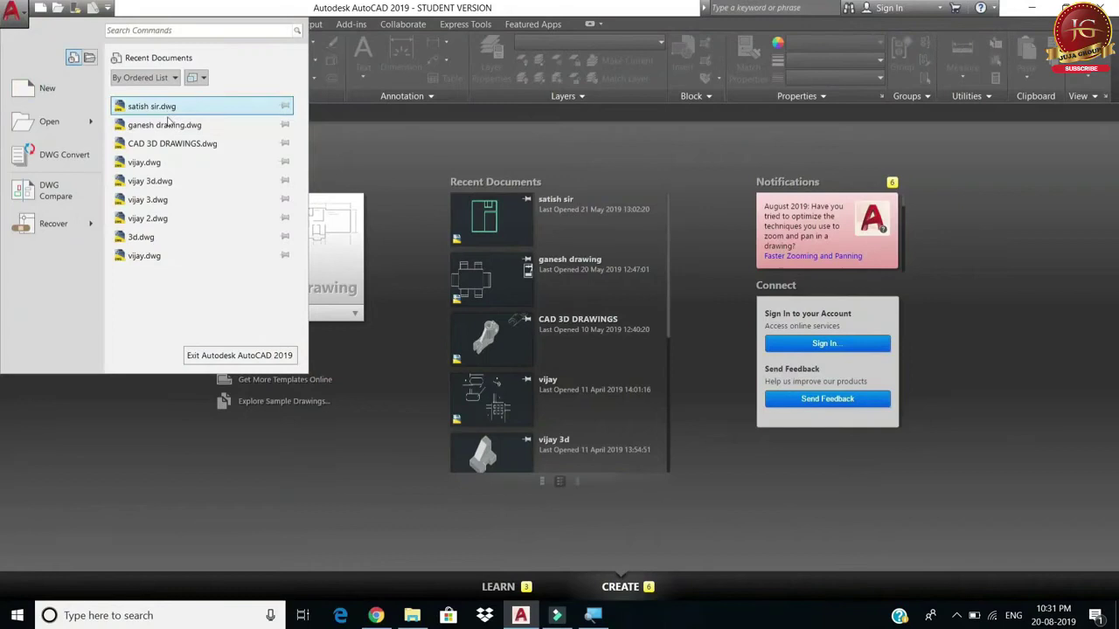
pyautogui.click(372, 161)
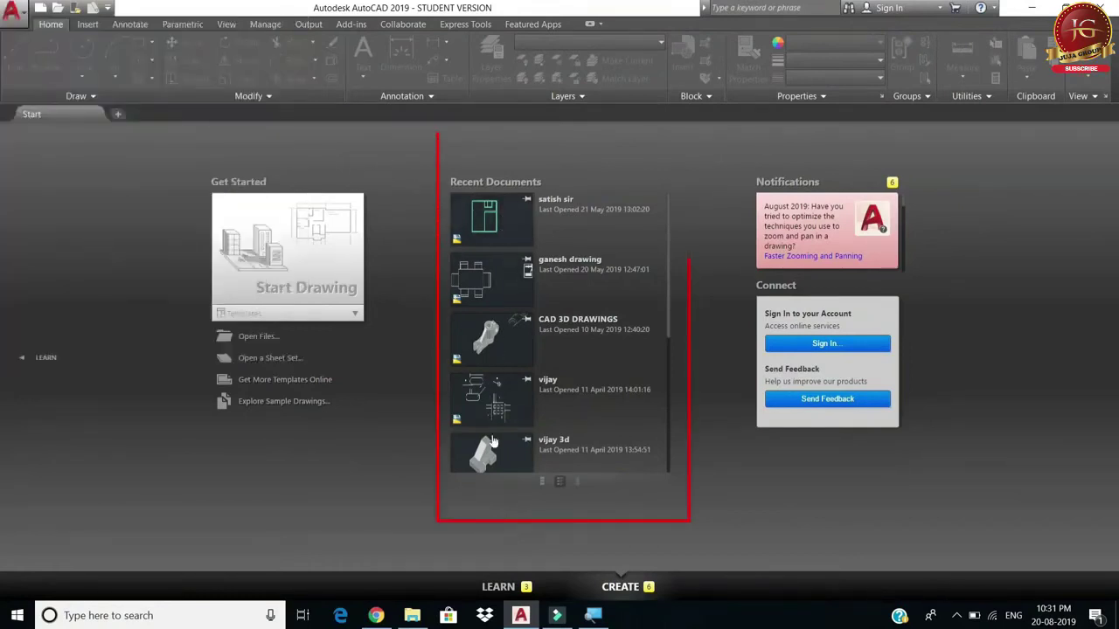
pyautogui.click(269, 272)
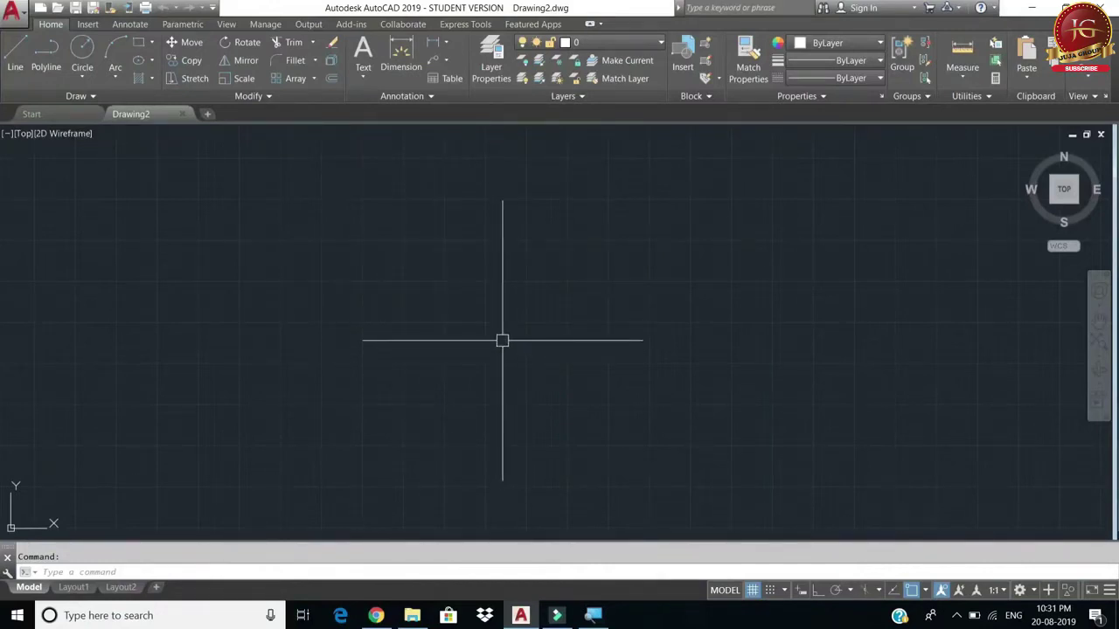
# Step: Toggle the drawing grid, leaving it off
pyautogui.press('F7')
pyautogui.press('F7')
pyautogui.press('F7')
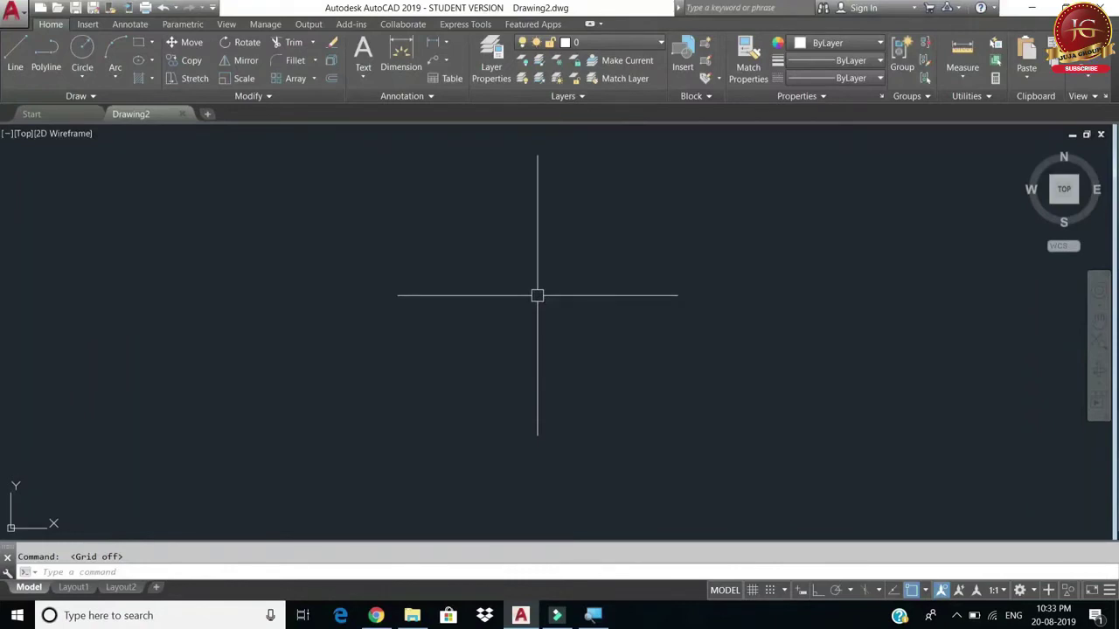
# Step: Open the drafting program's options and adjust the crosshair size, leaving it at 25
pyautogui.rightClick(539, 299)
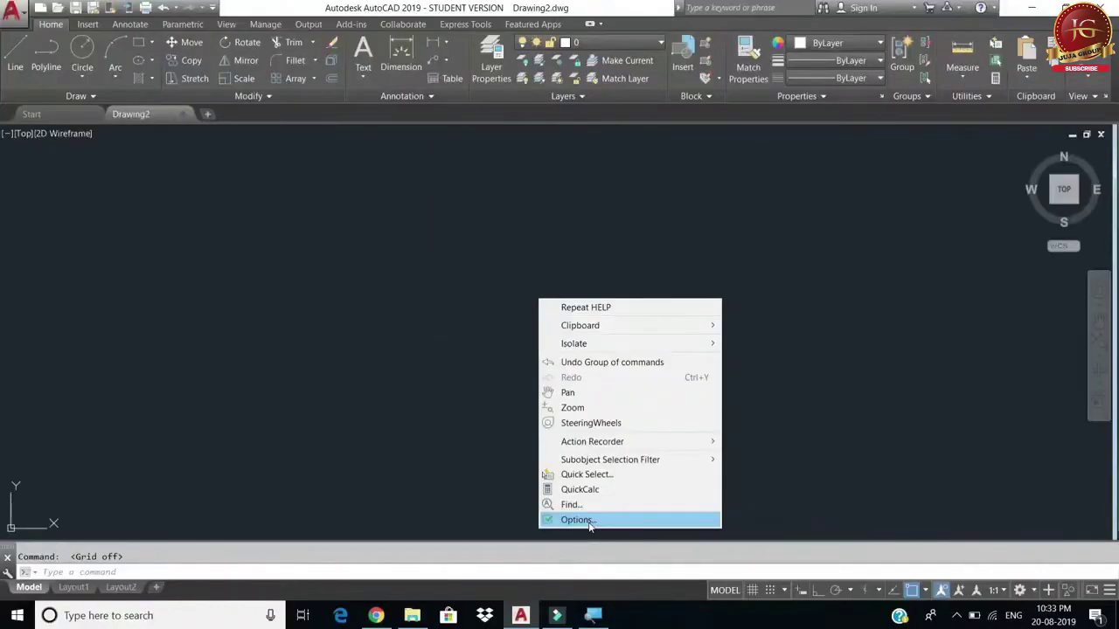
pyautogui.click(589, 520)
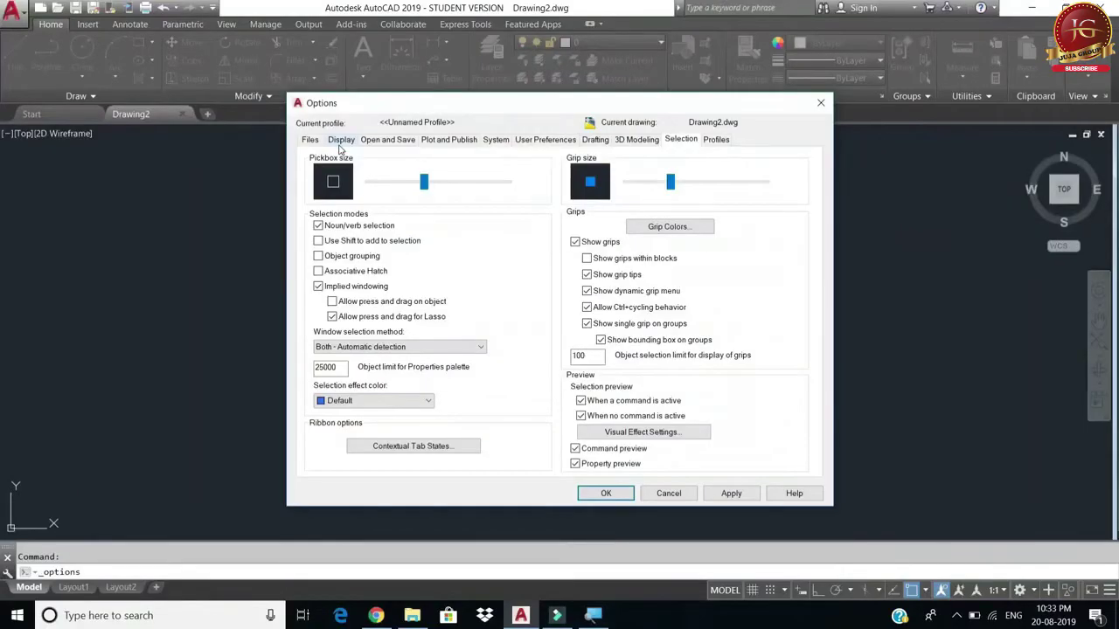
pyautogui.click(340, 142)
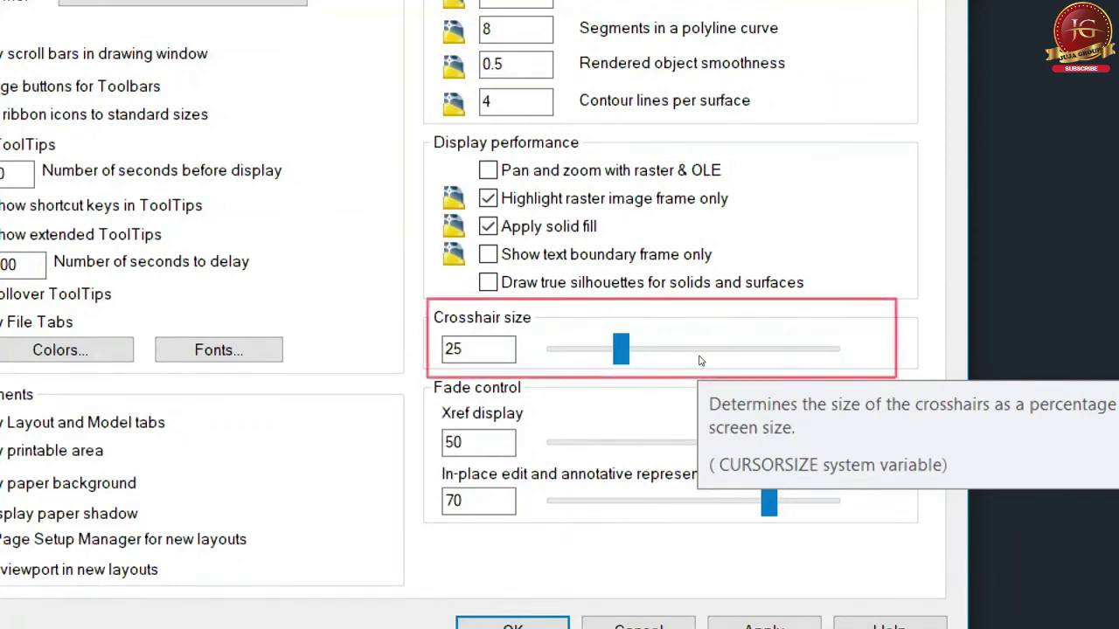
pyautogui.moveTo(697, 360); pyautogui.dragTo(637, 357)
pyautogui.click(651, 358)
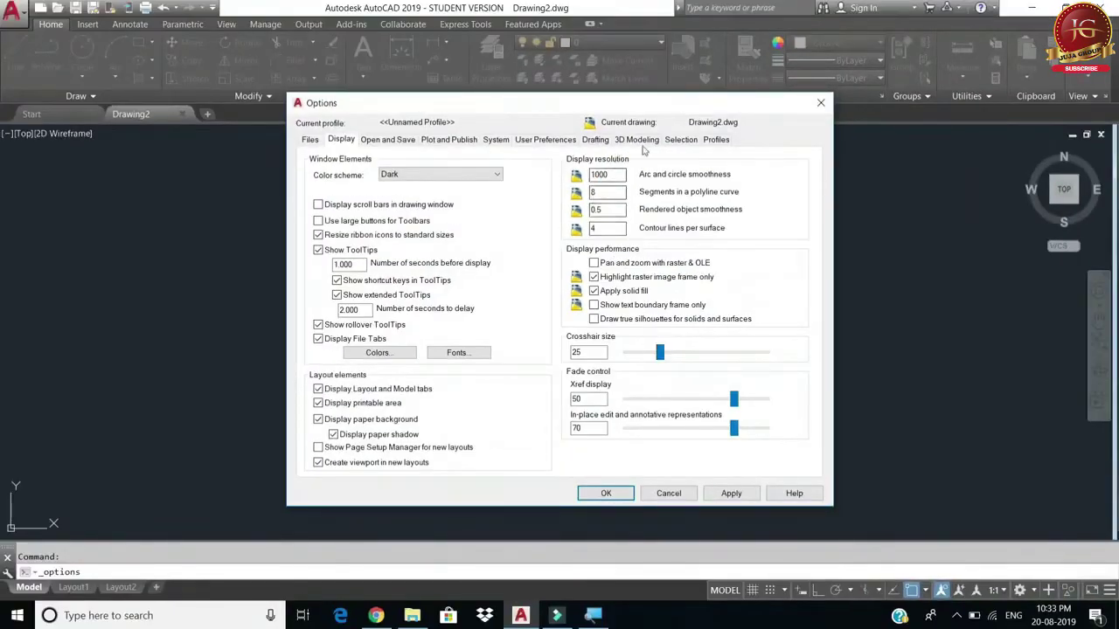
# Step: Try different pickbox sizes in the selection options, settle slightly below the middle of the range, and apply the change
pyautogui.click(680, 140)
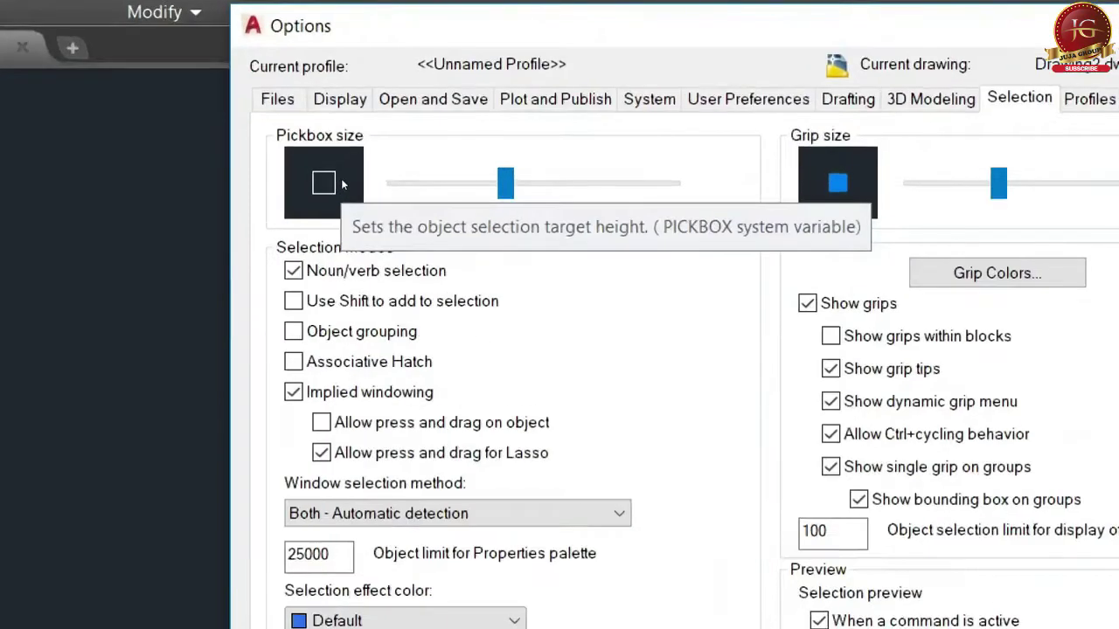
pyautogui.scroll(5, 387, 185)
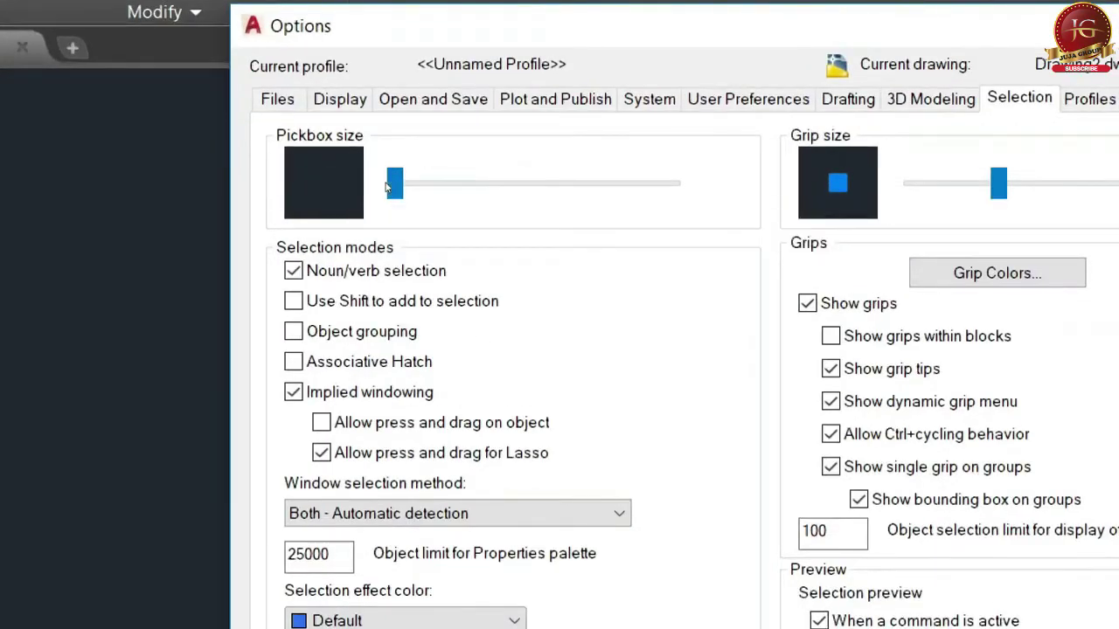
pyautogui.scroll(-3, 387, 186)
pyautogui.scroll(3, 387, 185)
pyautogui.scroll(-1, 390, 185)
pyautogui.scroll(-4, 398, 186)
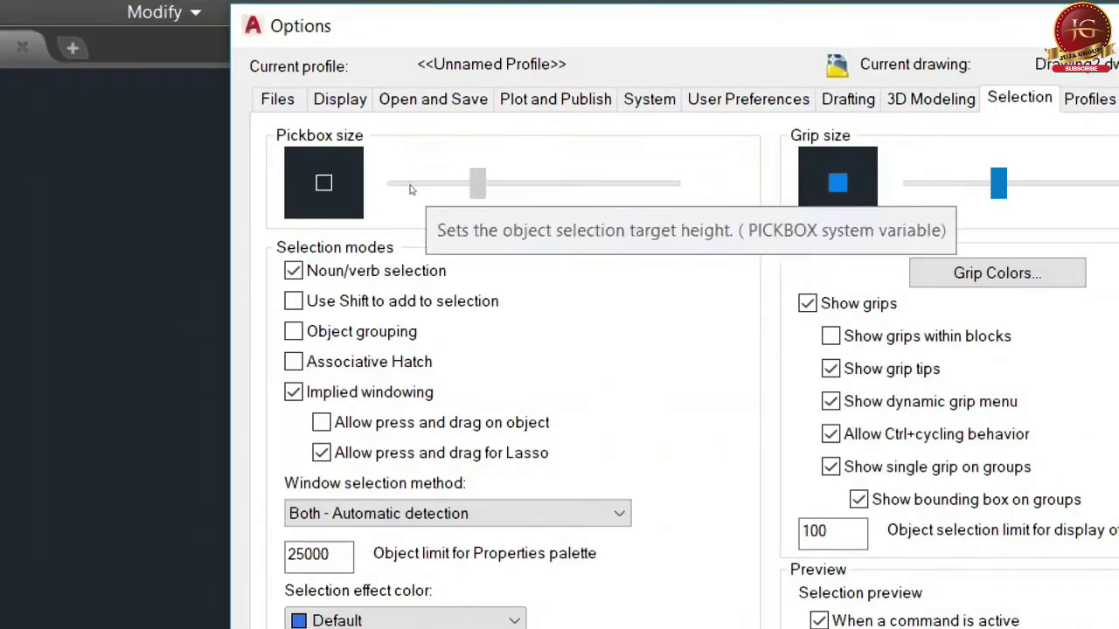
pyautogui.scroll(-2, 417, 188)
pyautogui.scroll(-2, 417, 188)
pyautogui.scroll(-1, 426, 189)
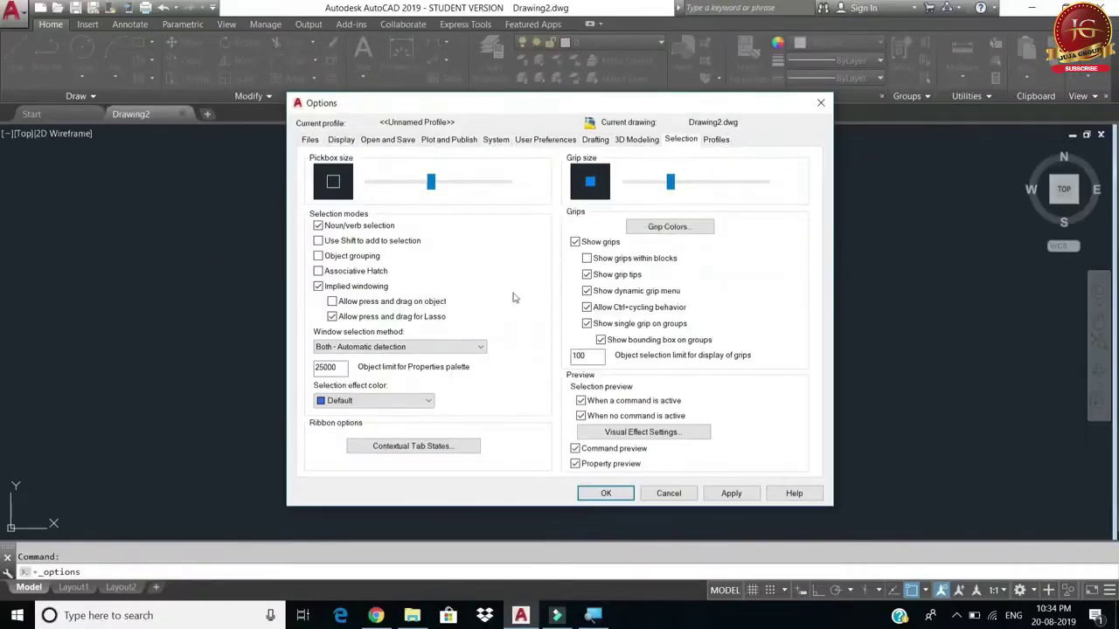
pyautogui.click(727, 495)
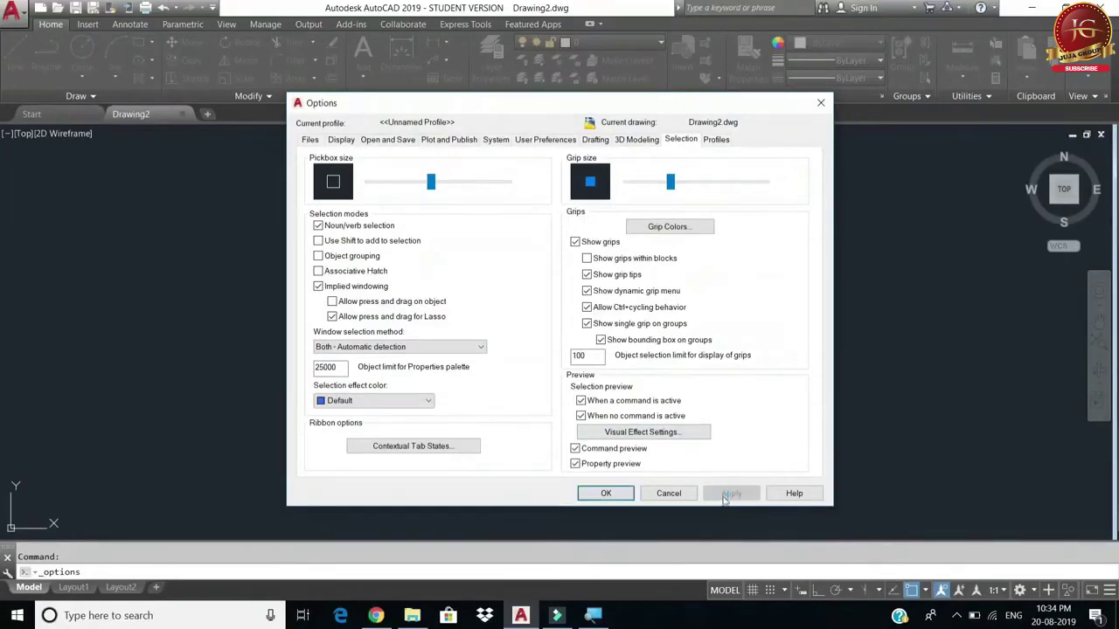
pyautogui.click(609, 493)
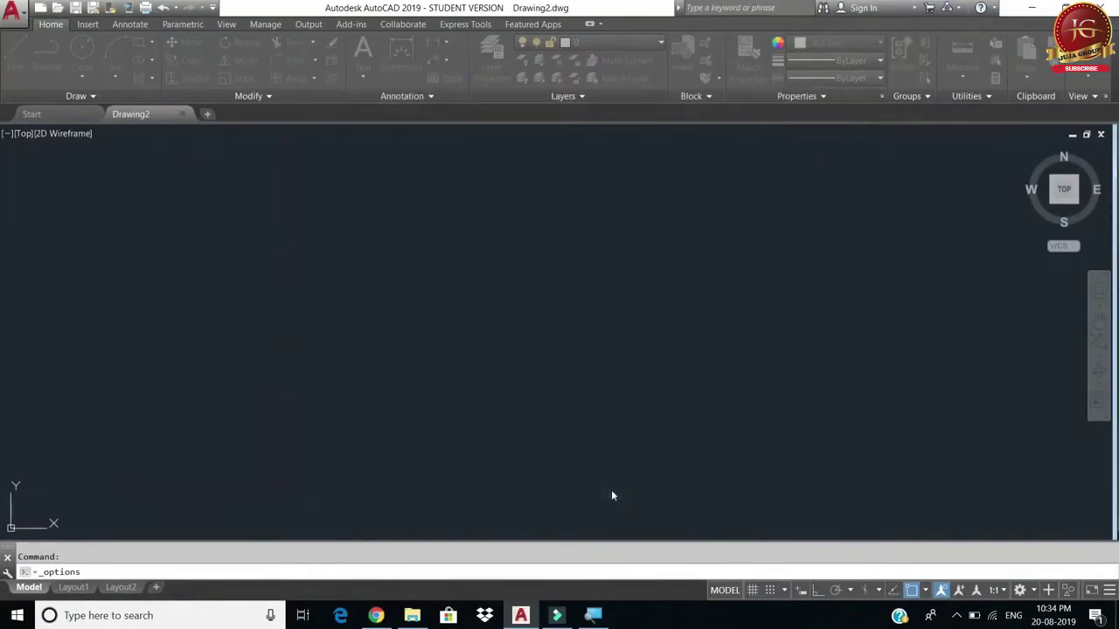
# Step: Enlarge the crosshair in the display options until its lines span the whole drawing area, and accept
pyautogui.rightClick(563, 317)
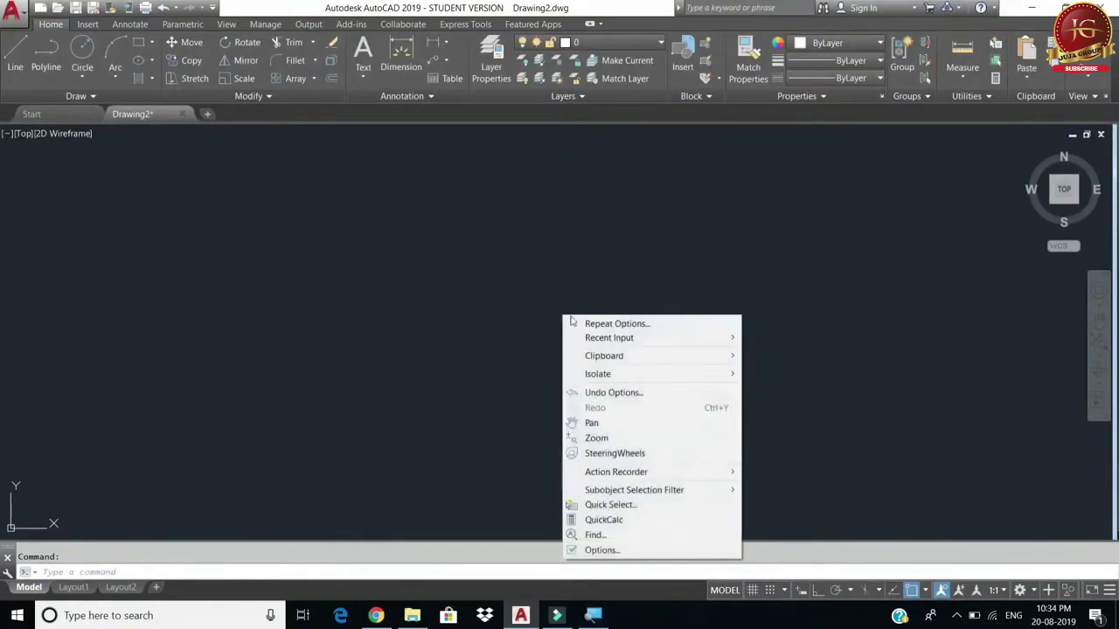
pyautogui.click(603, 549)
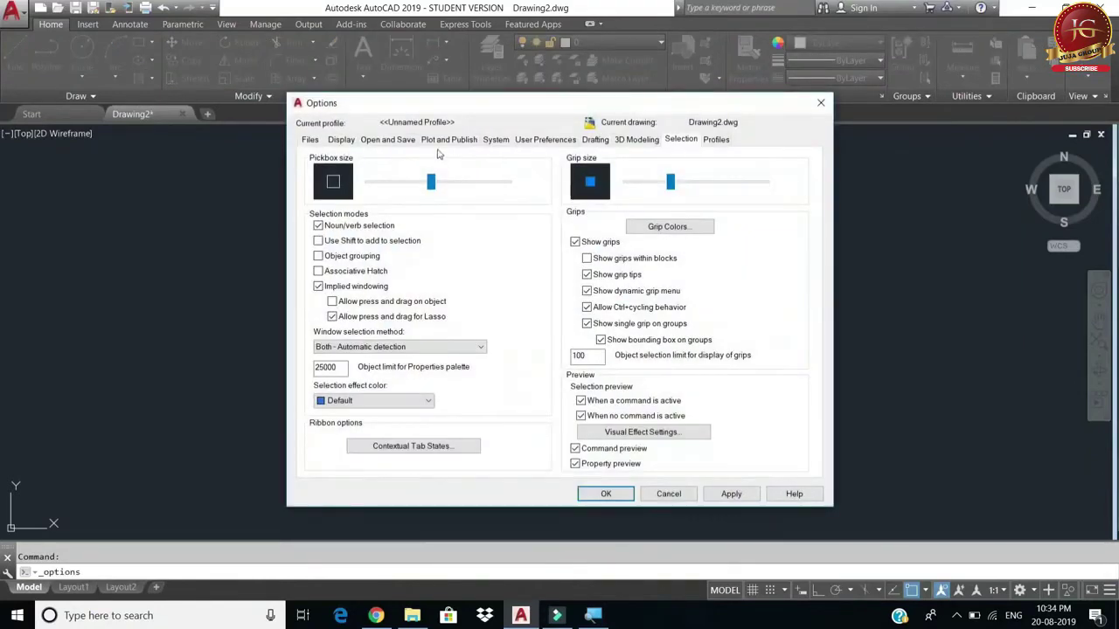
pyautogui.click(343, 141)
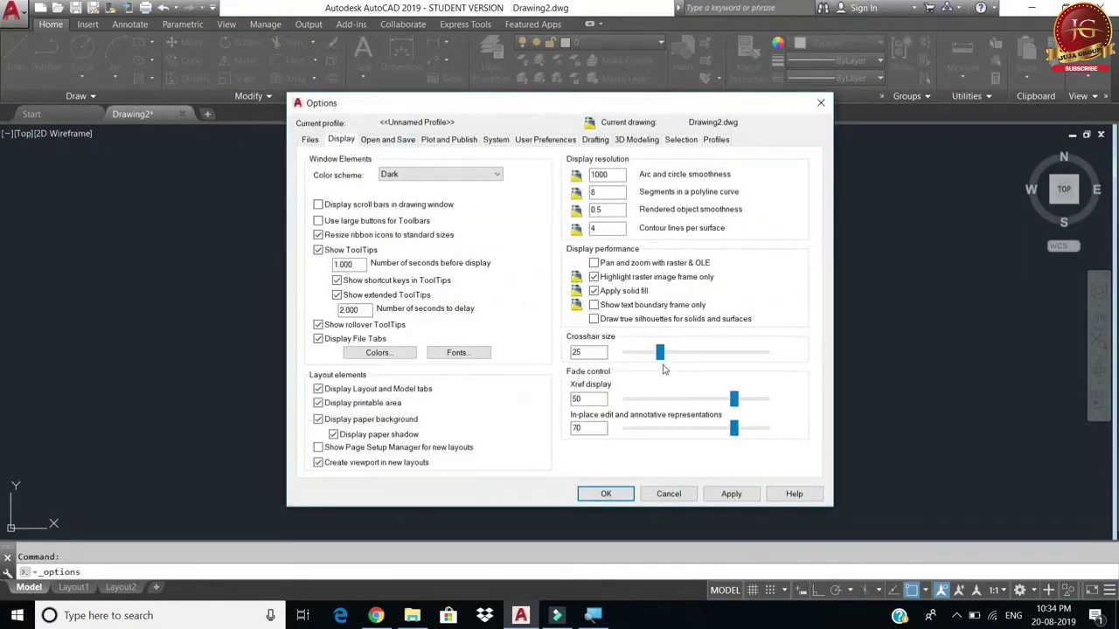
pyautogui.moveTo(661, 357); pyautogui.dragTo(764, 353)
pyautogui.click(605, 494)
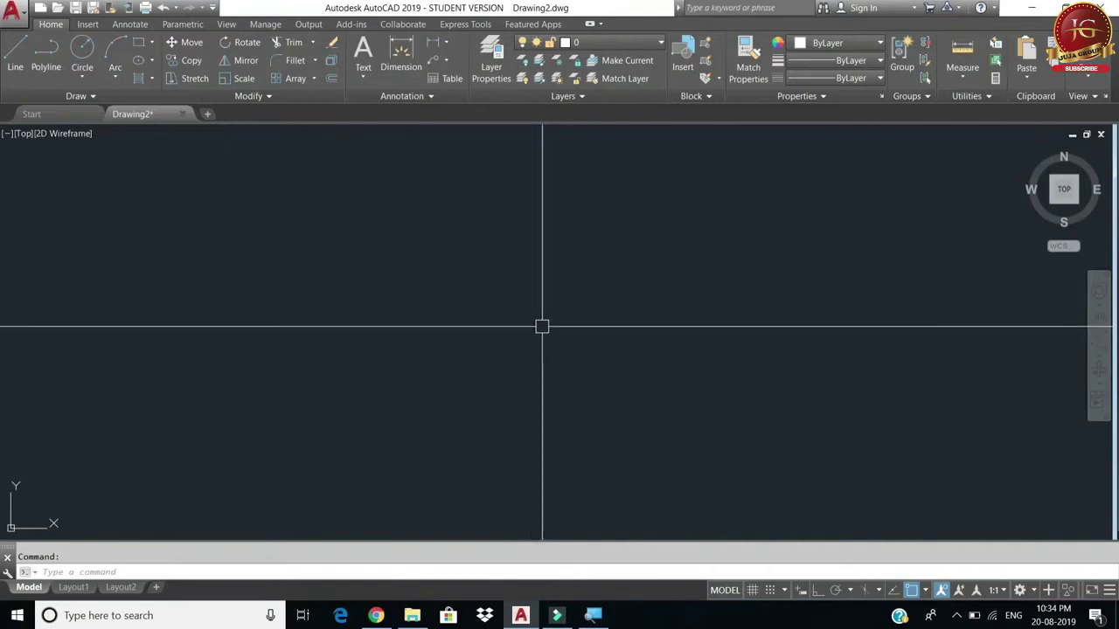
# Step: Set the crosshair size back to 25 in the display options and apply the change
pyautogui.rightClick(560, 327)
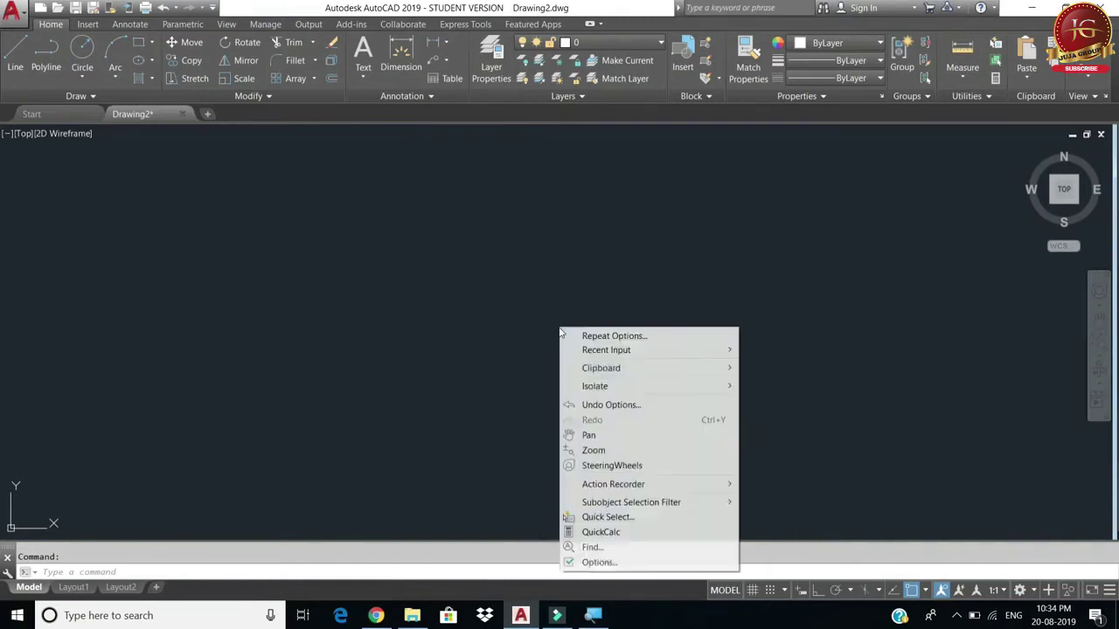
pyautogui.click(611, 563)
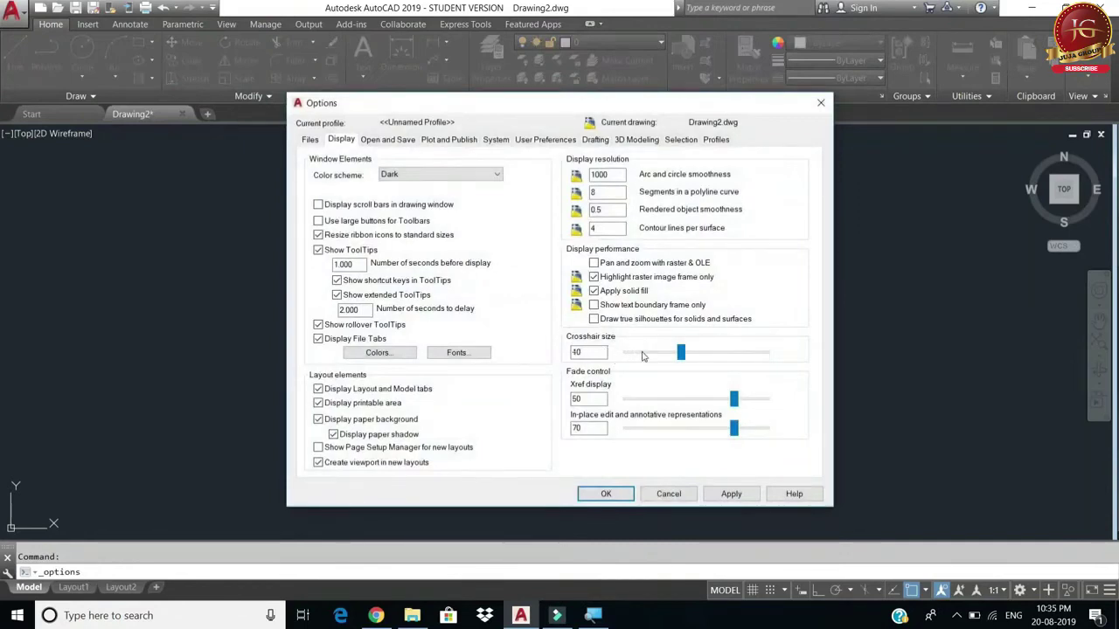
pyautogui.moveTo(642, 356)
pyautogui.mouseDown()
pyautogui.moveTo(631, 358)
pyautogui.moveTo(662, 354)
pyautogui.mouseUp()
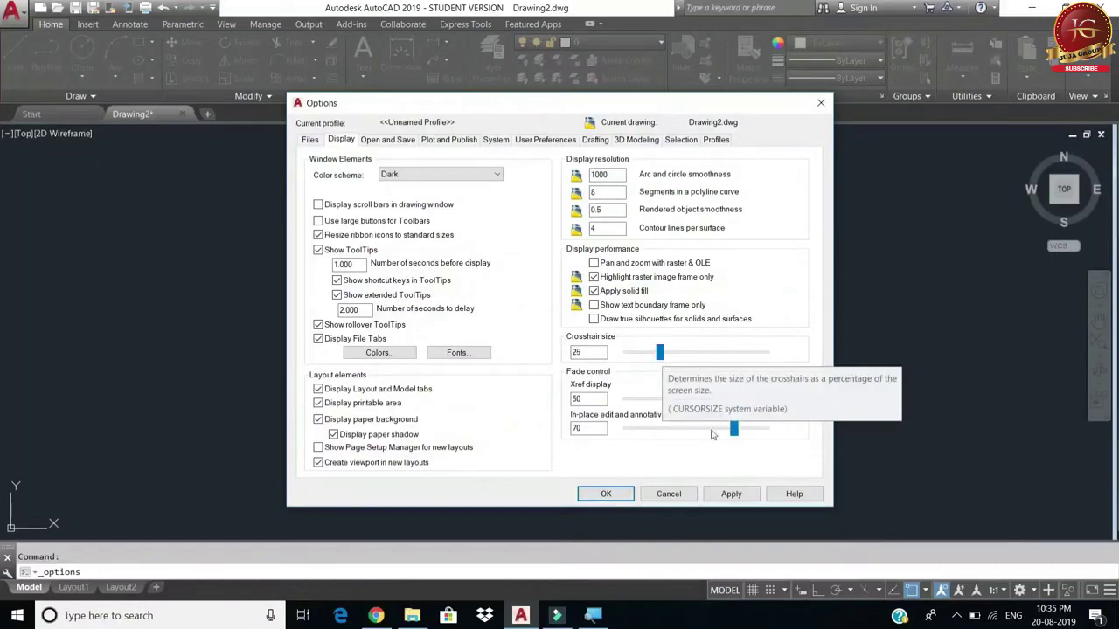
pyautogui.click(729, 494)
pyautogui.click(605, 493)
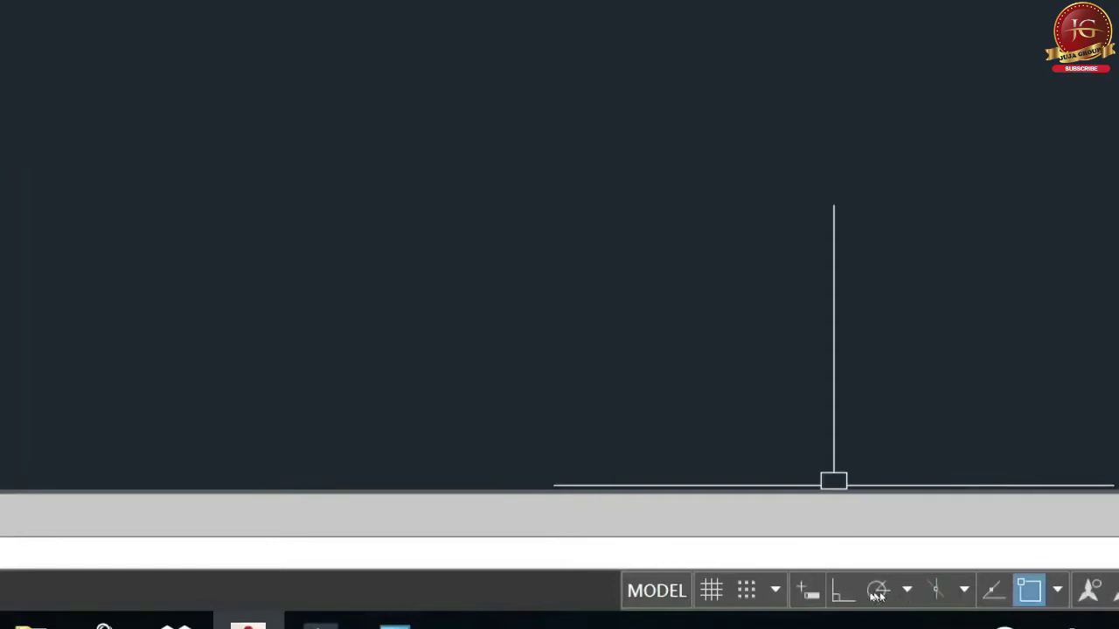
# Step: In the drafting settings, try Endpoint and Node as the only object snap modes, and finish with all modes enabled
pyautogui.click(774, 592)
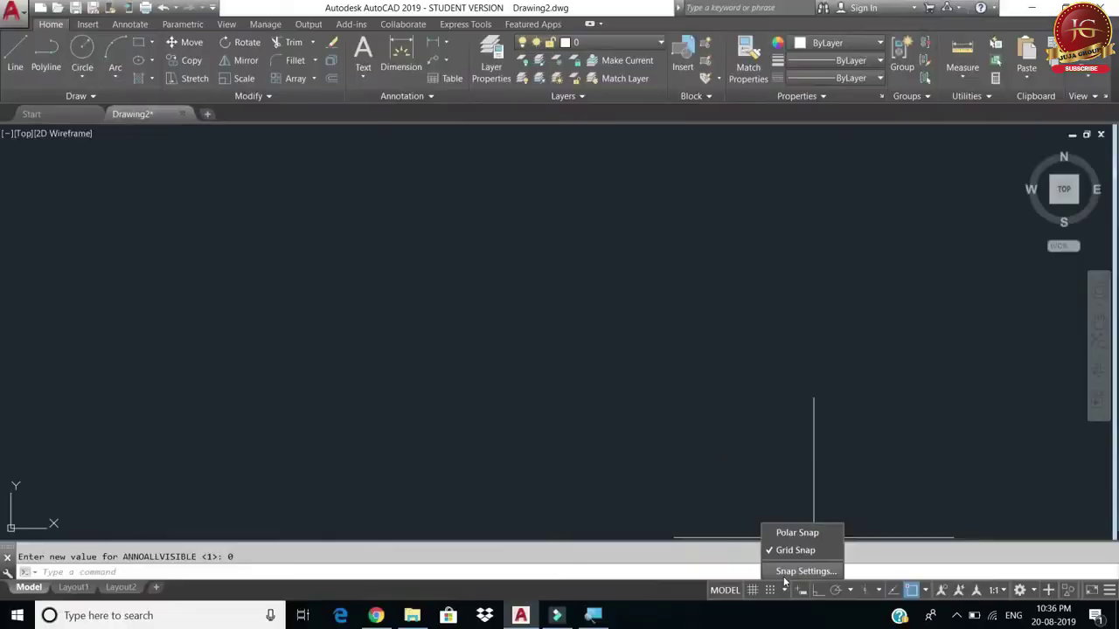
pyautogui.click(784, 579)
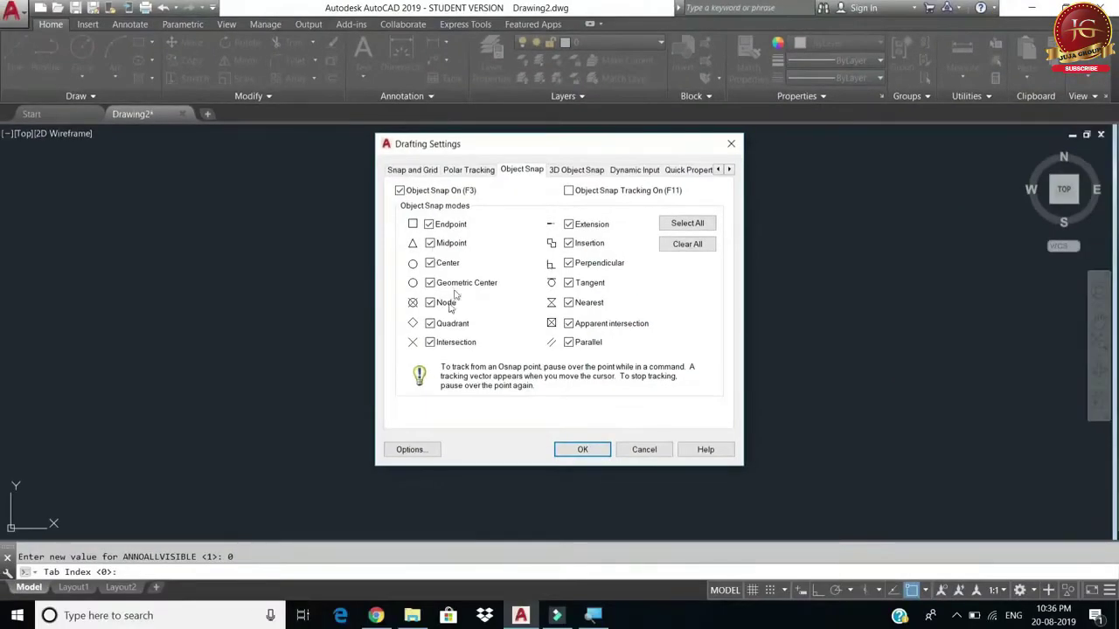
pyautogui.click(678, 246)
pyautogui.click(466, 225)
pyautogui.click(449, 304)
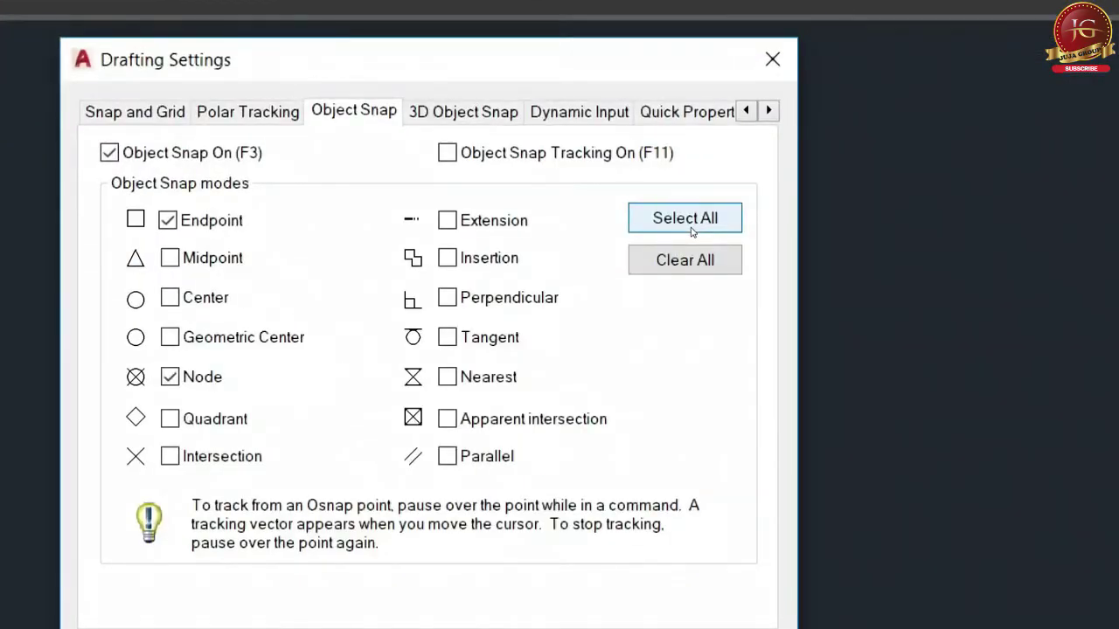
pyautogui.click(691, 229)
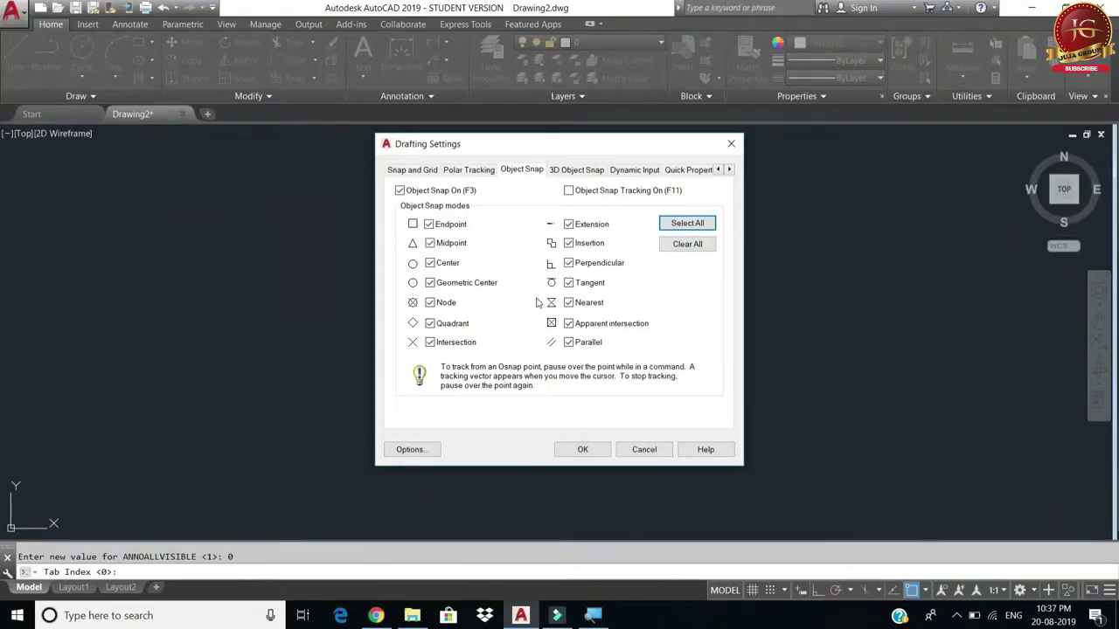
pyautogui.click(587, 449)
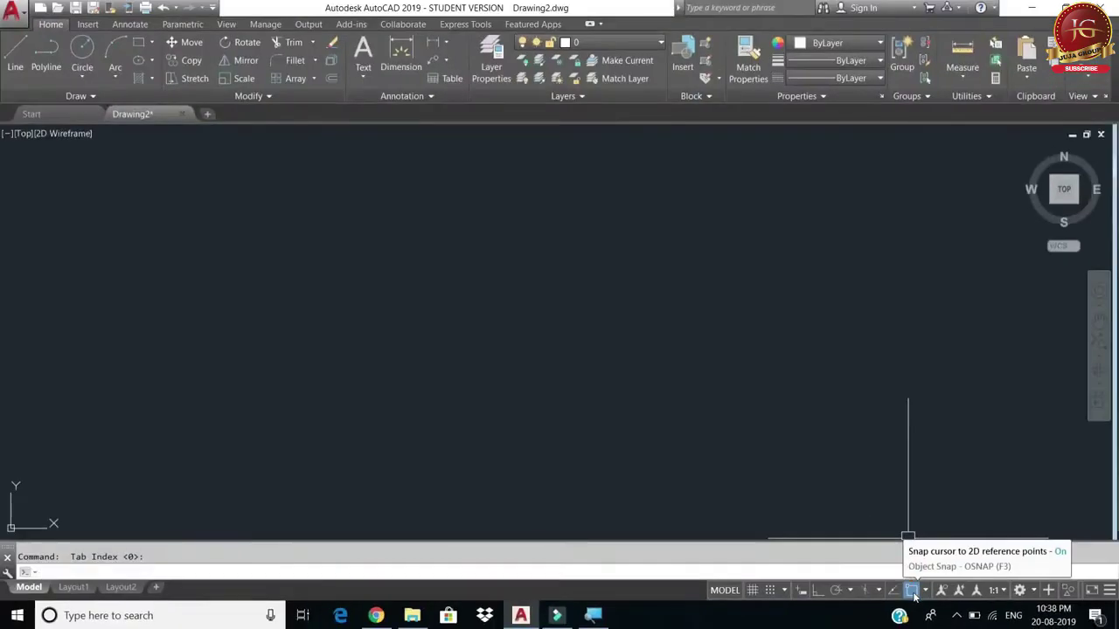
# Step: Switch object snap off and back on
pyautogui.click(912, 591)
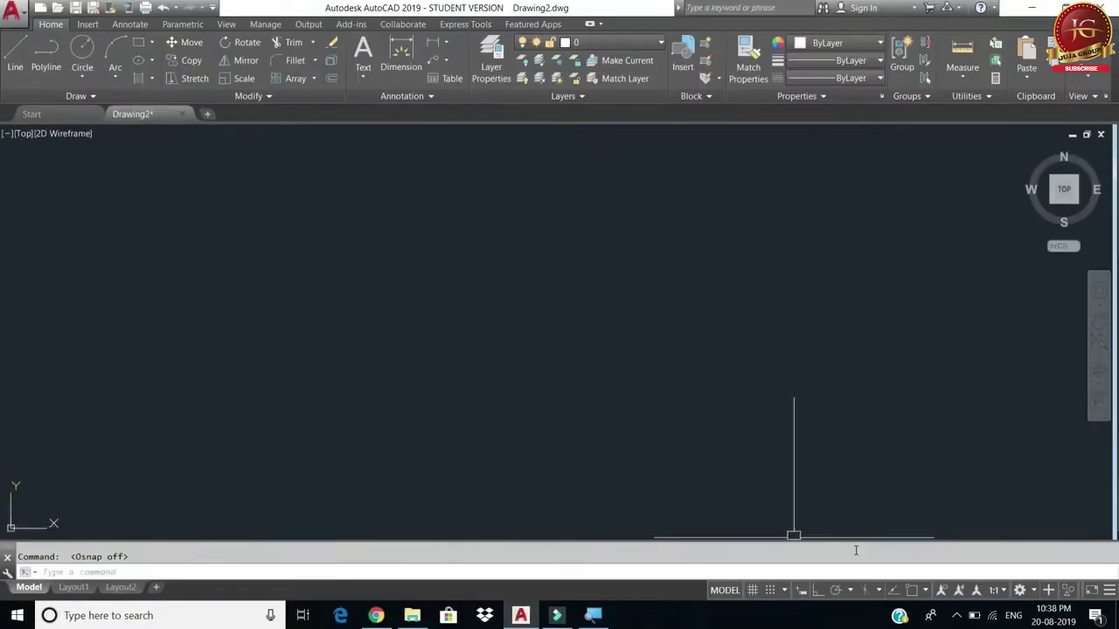
pyautogui.click(912, 593)
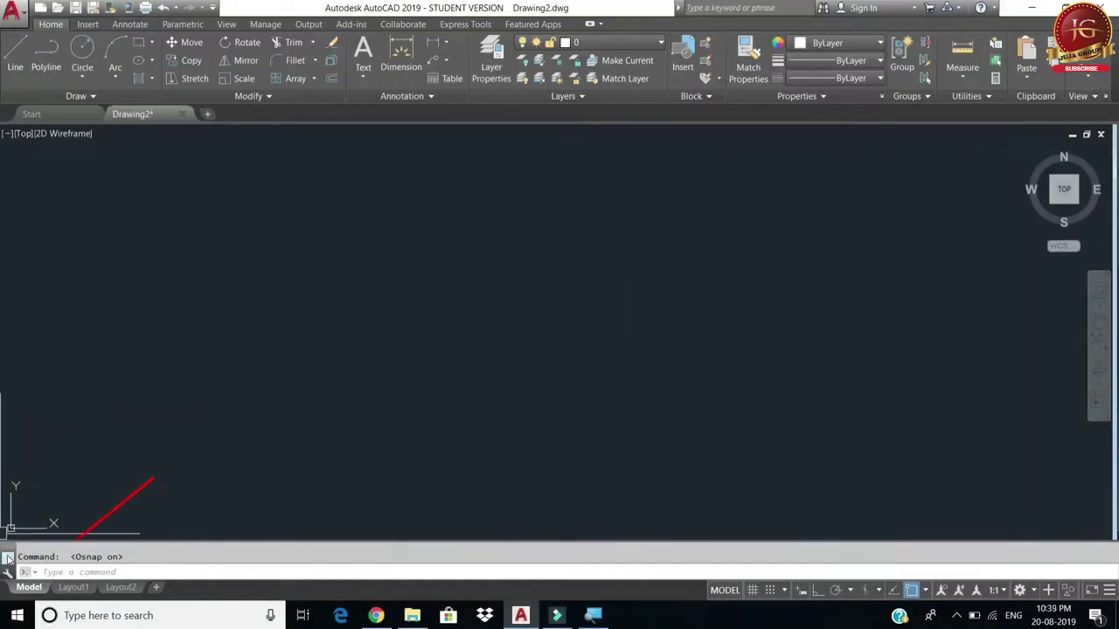
# Step: Undock the command line, dock it again, and undock it once more so it floats over the drawing area
pyautogui.moveTo(9, 551)
pyautogui.mouseDown()
pyautogui.moveTo(2, 583)
pyautogui.moveTo(243, 570)
pyautogui.mouseUp()
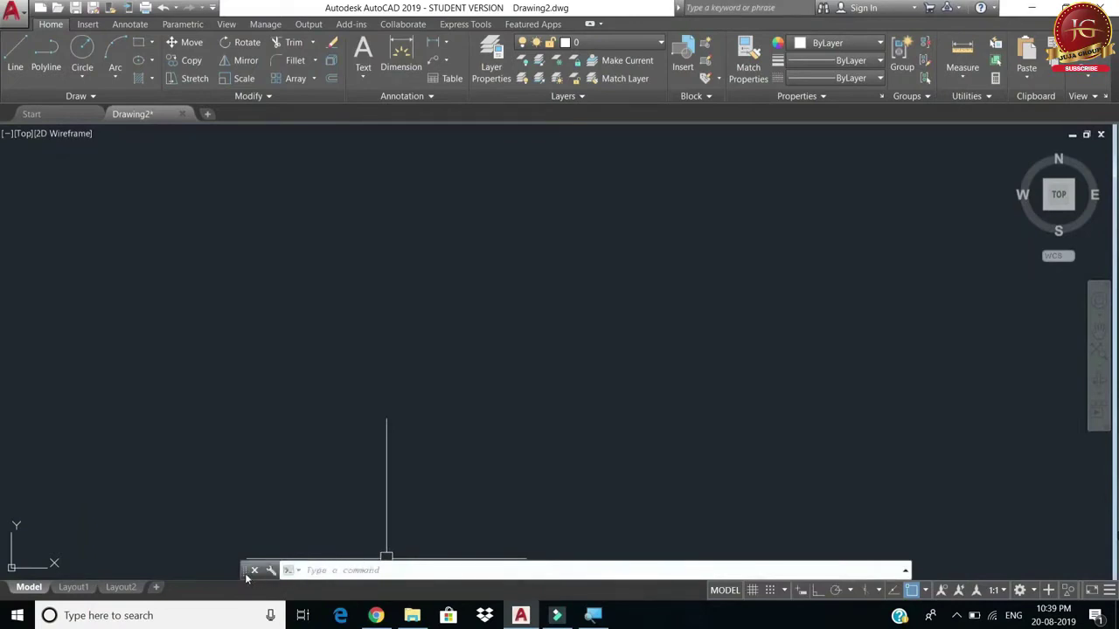
pyautogui.moveTo(249, 577)
pyautogui.mouseDown()
pyautogui.moveTo(267, 487)
pyautogui.moveTo(261, 569)
pyautogui.mouseUp()
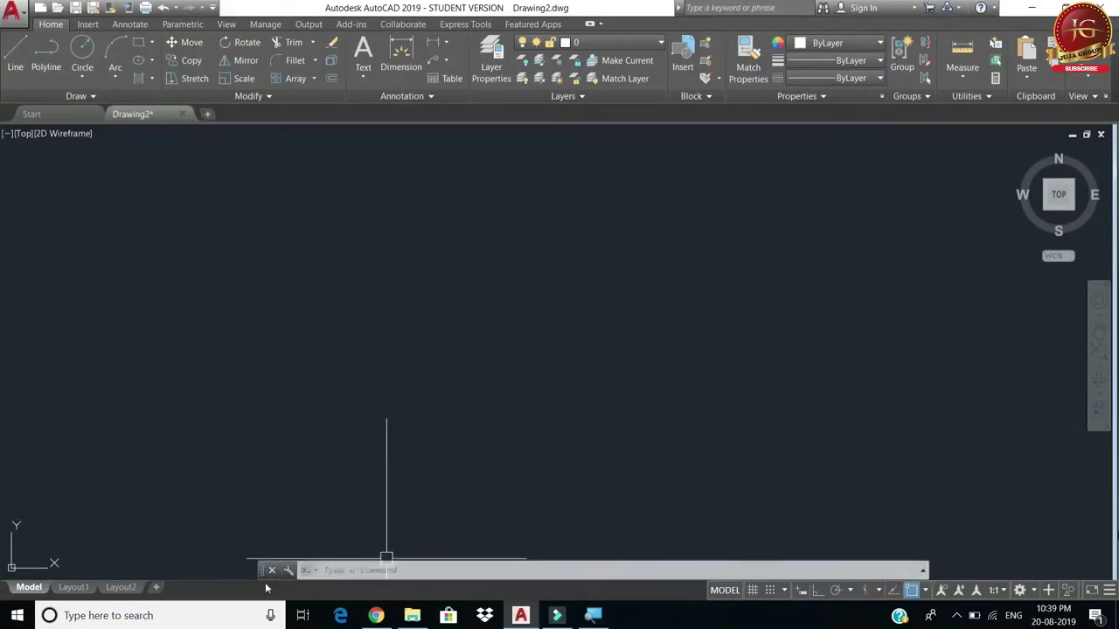
pyautogui.moveTo(261, 574); pyautogui.dragTo(101, 569)
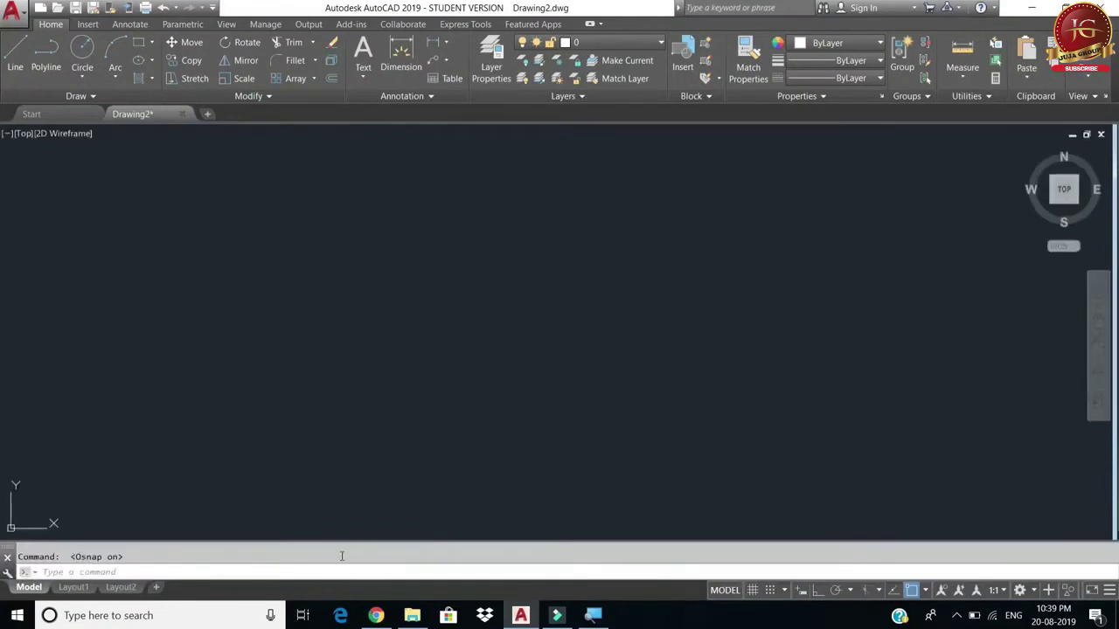
pyautogui.click(60, 570)
pyautogui.moveTo(5, 565)
pyautogui.mouseDown()
pyautogui.moveTo(130, 547)
pyautogui.moveTo(211, 552)
pyautogui.mouseUp()
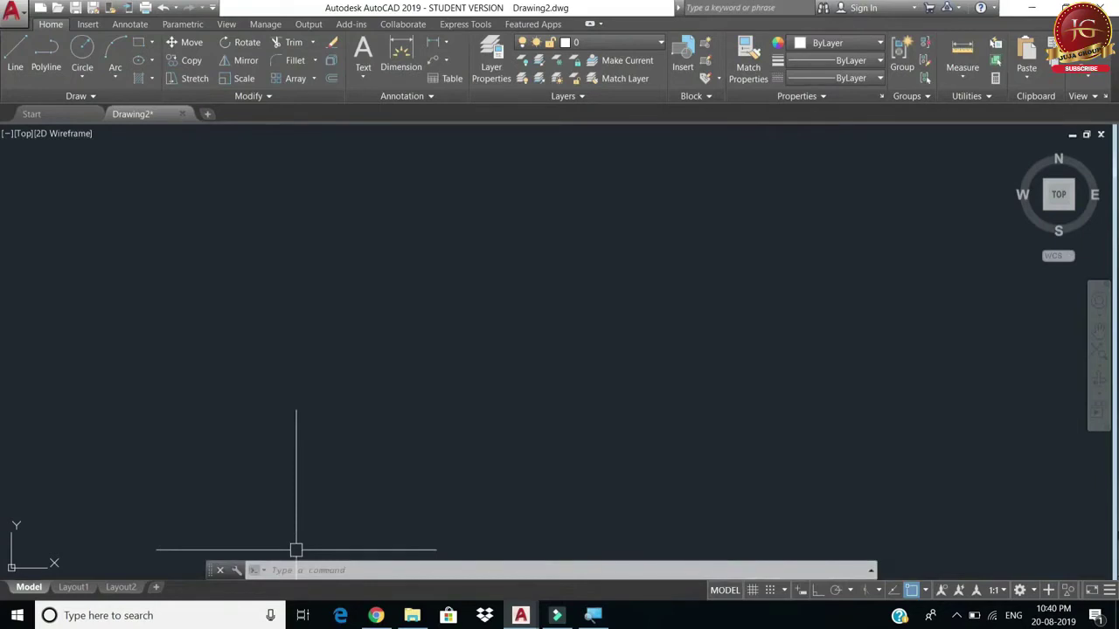
# Step: Expand the command history to review the recent commands, and collapse it again
pyautogui.press('F2')
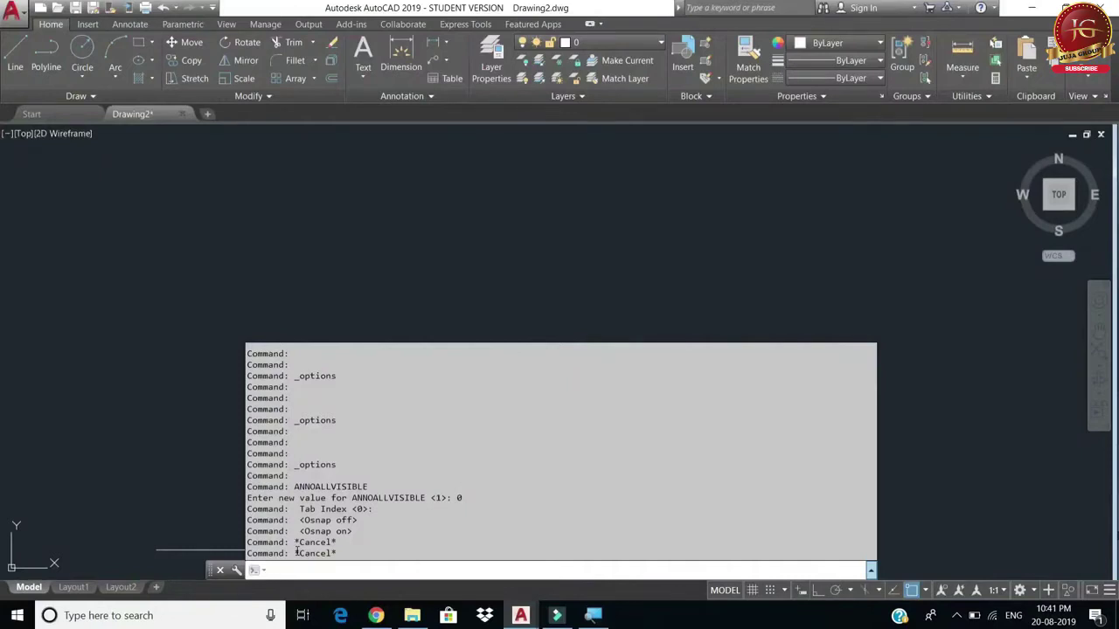
pyautogui.press('F2')
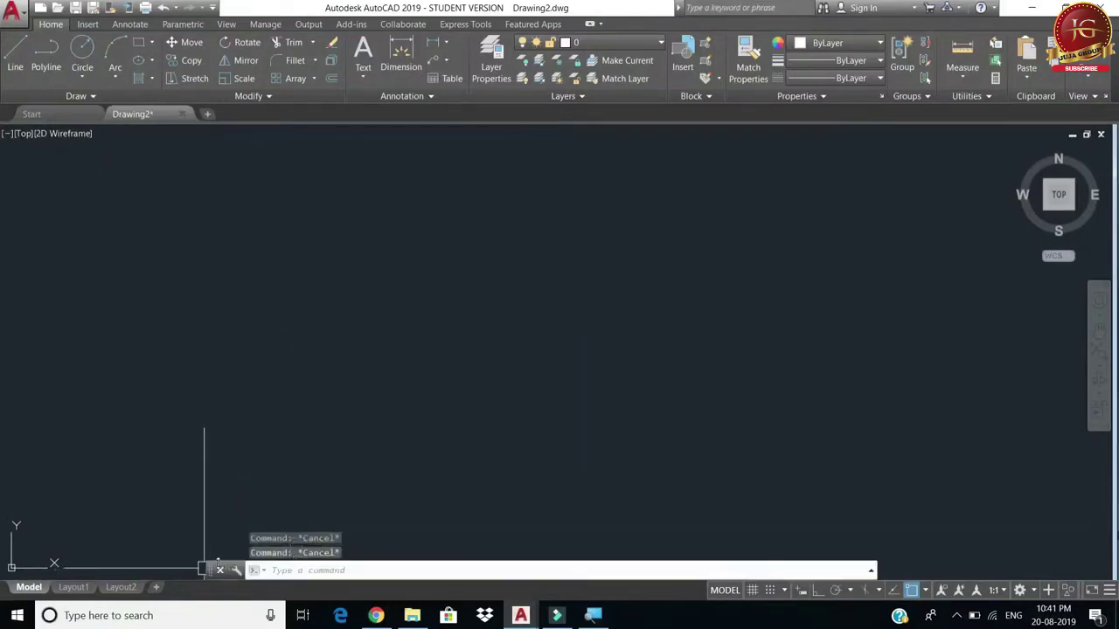
# Step: Dock the floating command line below the drawing area and cancel any stray command input
pyautogui.click(220, 569)
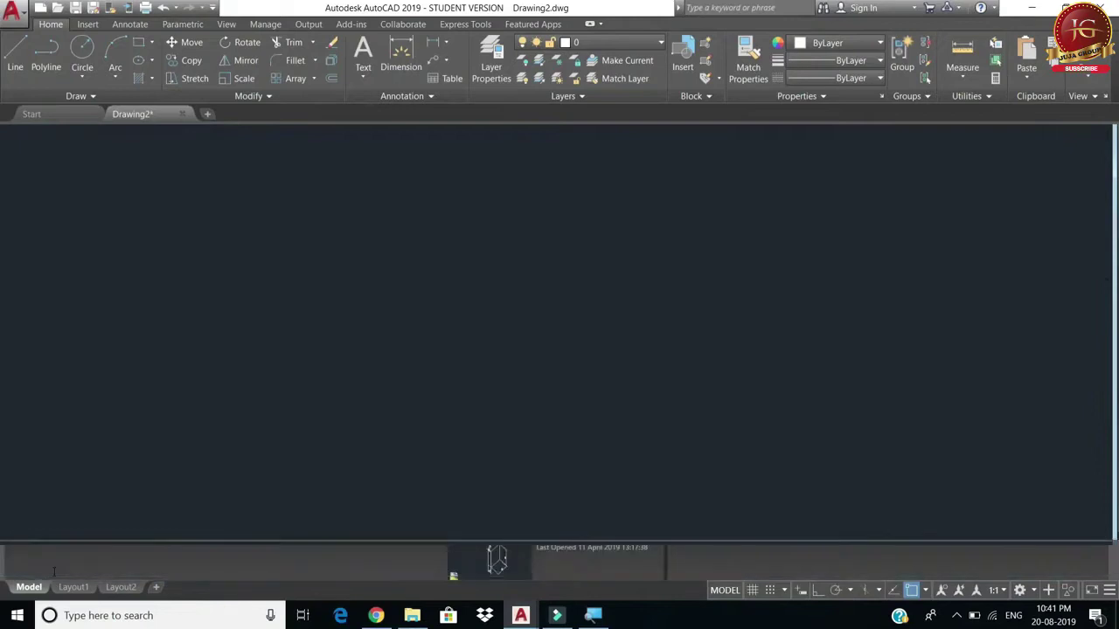
pyautogui.press('Escape')
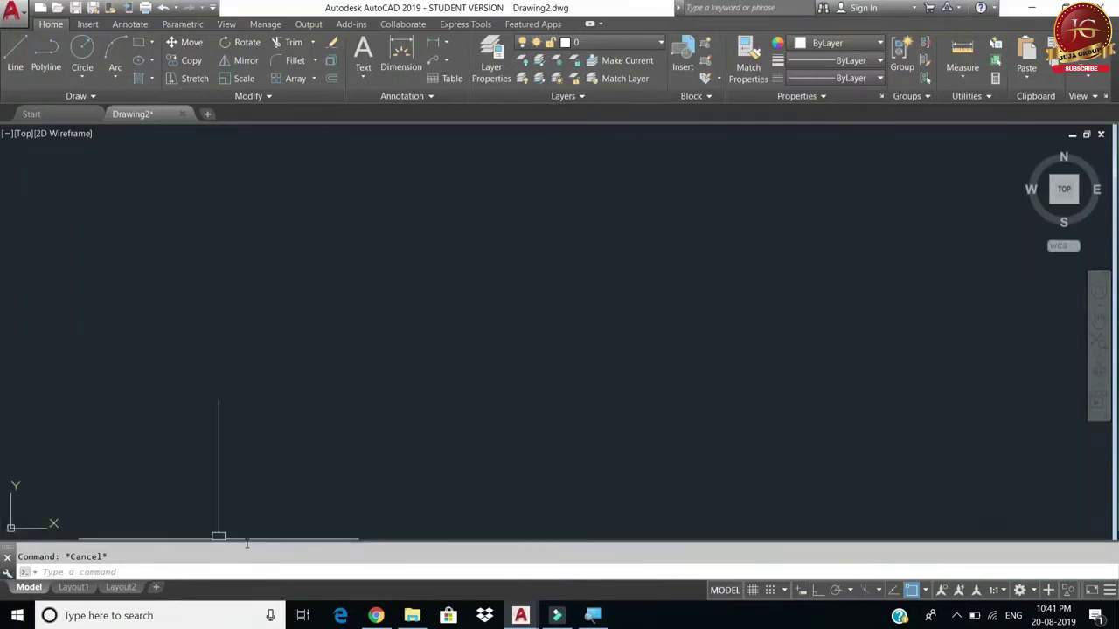
pyautogui.write('z')
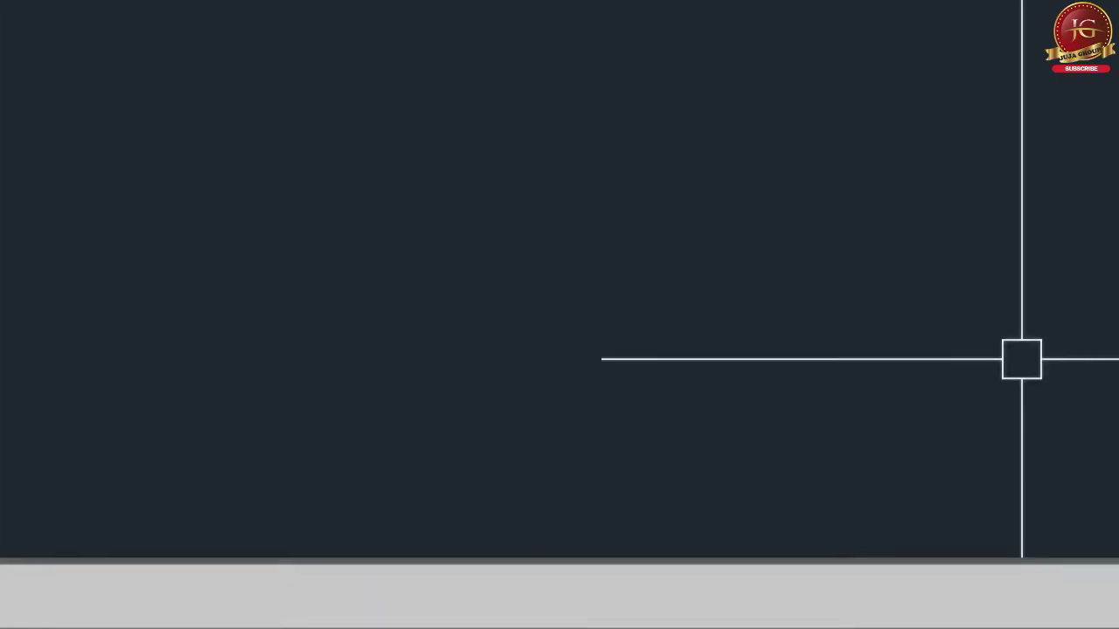
pyautogui.press('Escape')
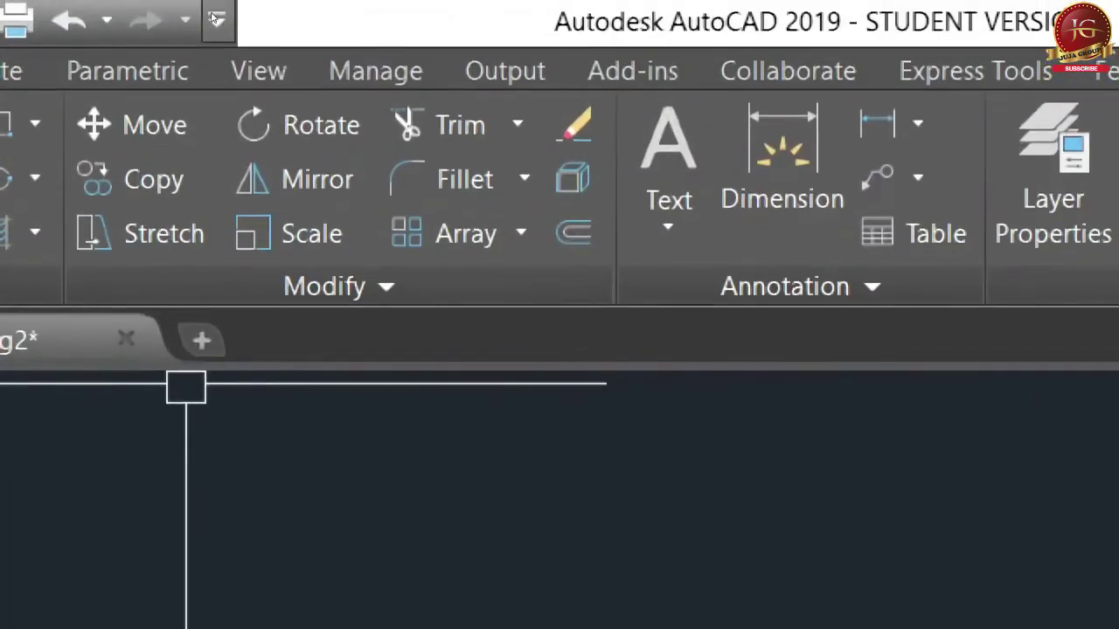
# Step: Show the menu bar and look through its Format, Tools, Draw and Dimension commands
pyautogui.click(216, 18)
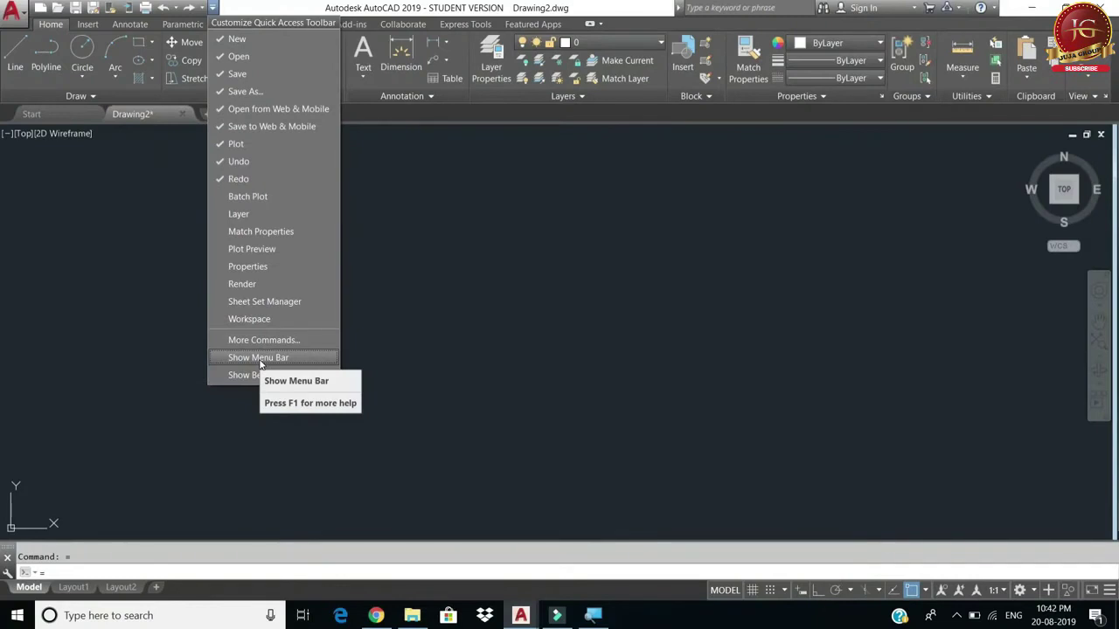
pyautogui.click(259, 358)
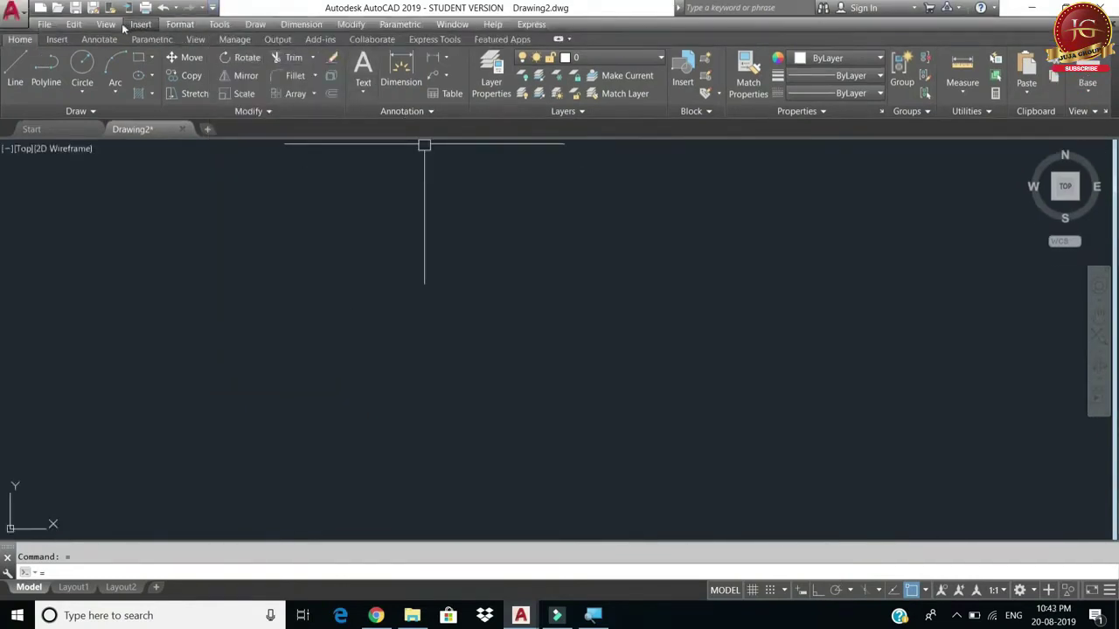
pyautogui.click(179, 25)
pyautogui.click(181, 24)
pyautogui.click(218, 26)
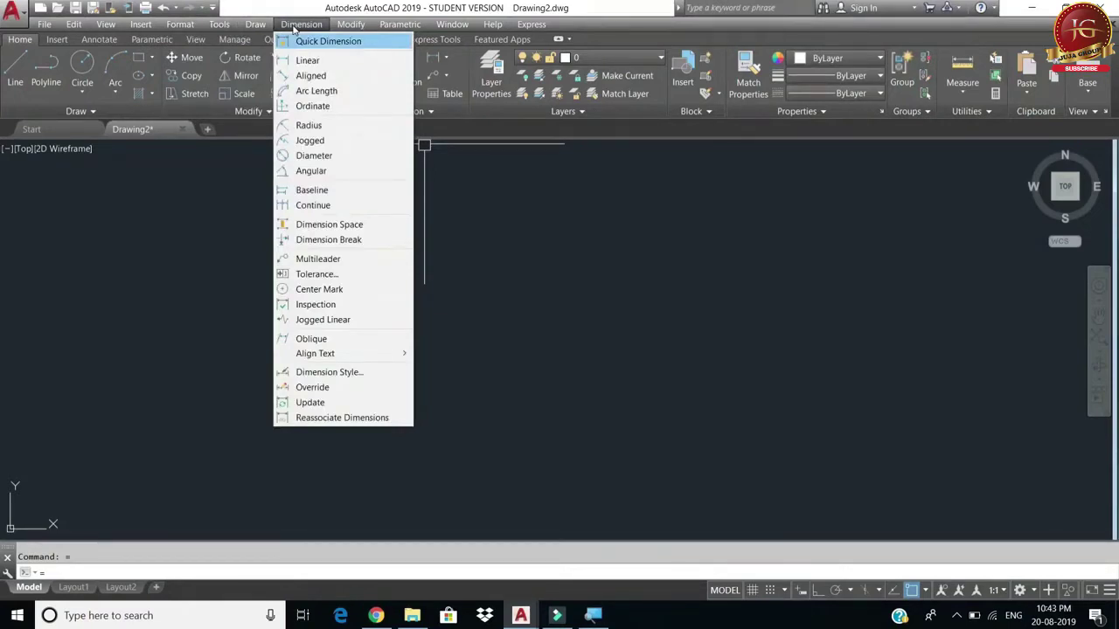
pyautogui.moveTo(254, 26)
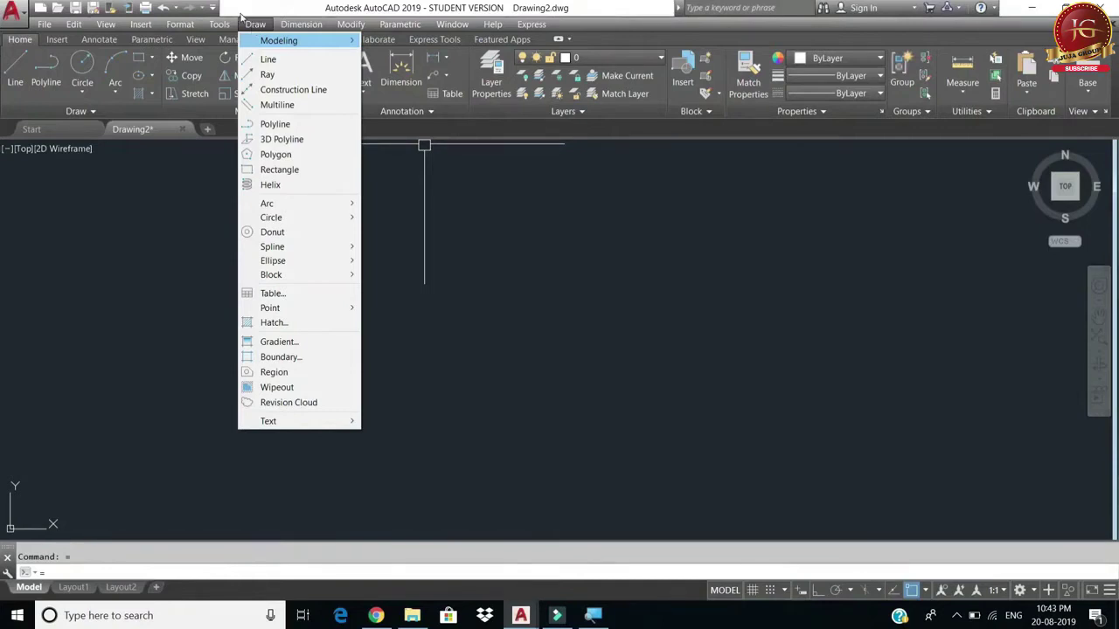
# Step: Hide the menu bar again through the Quick Access Toolbar customization options
pyautogui.click(213, 10)
pyautogui.click(213, 11)
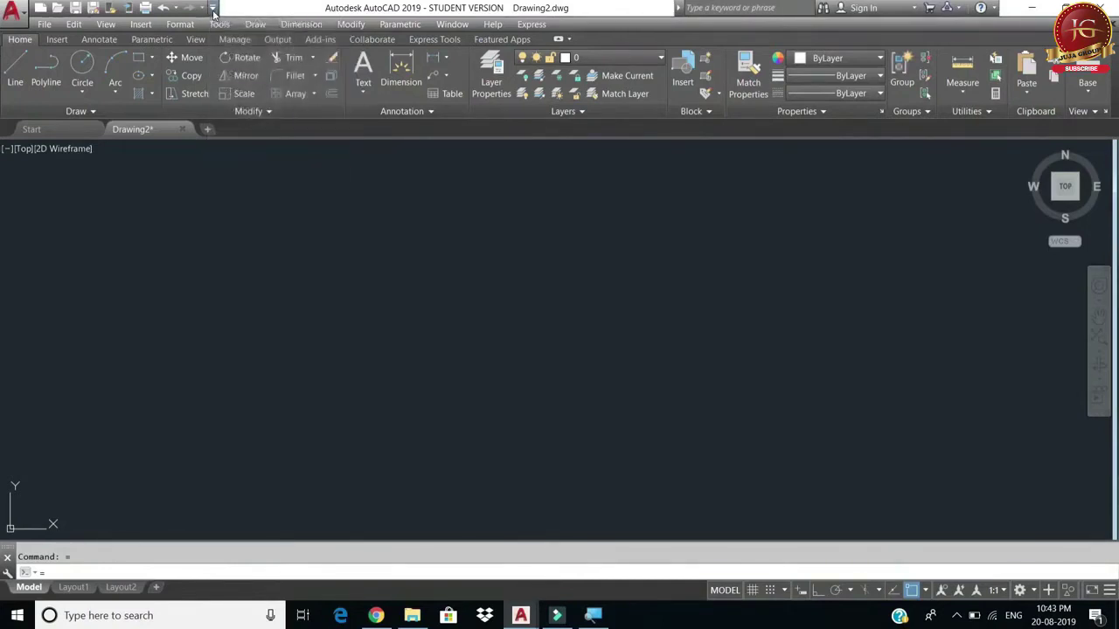
pyautogui.click(213, 10)
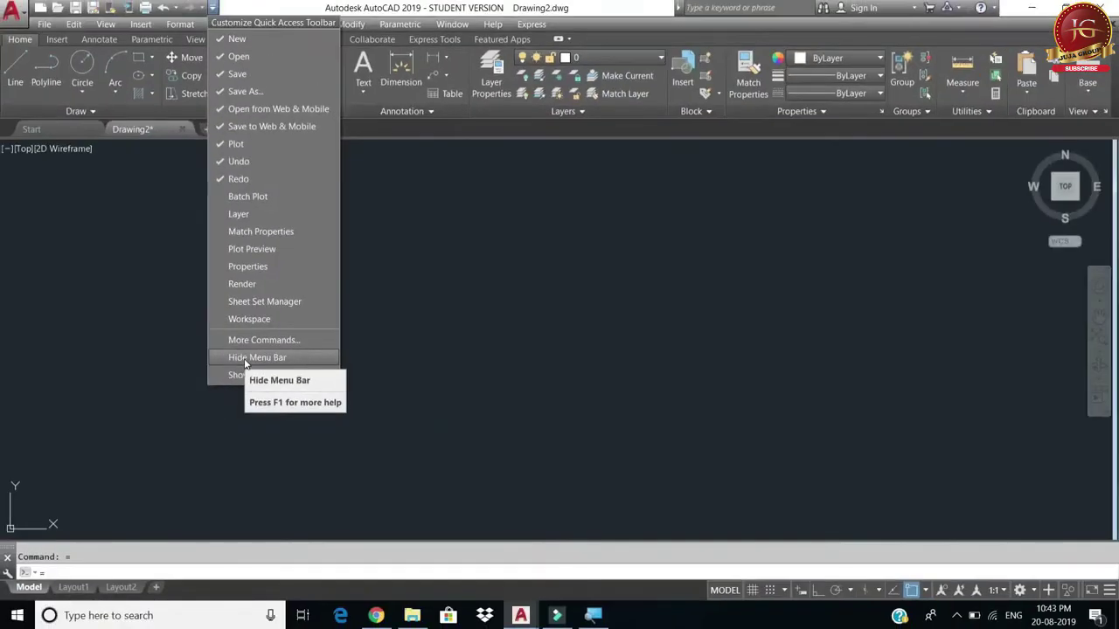
pyautogui.click(244, 360)
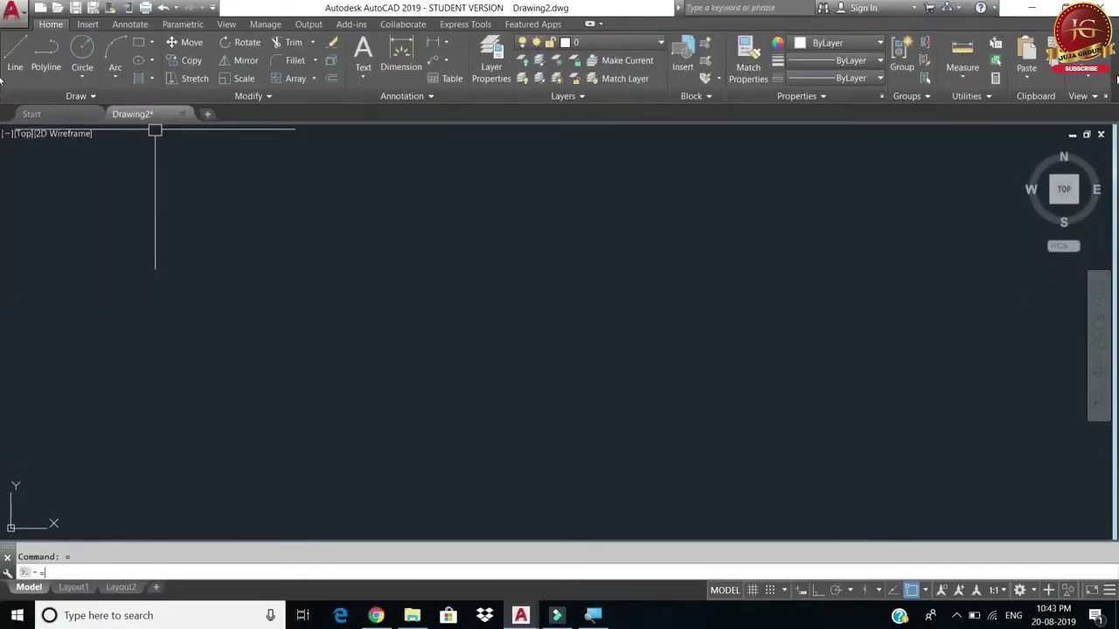
# Step: Review which ribbon tabs and panels are displayed, and hide the Draw panel
pyautogui.rightClick(1117, 79)
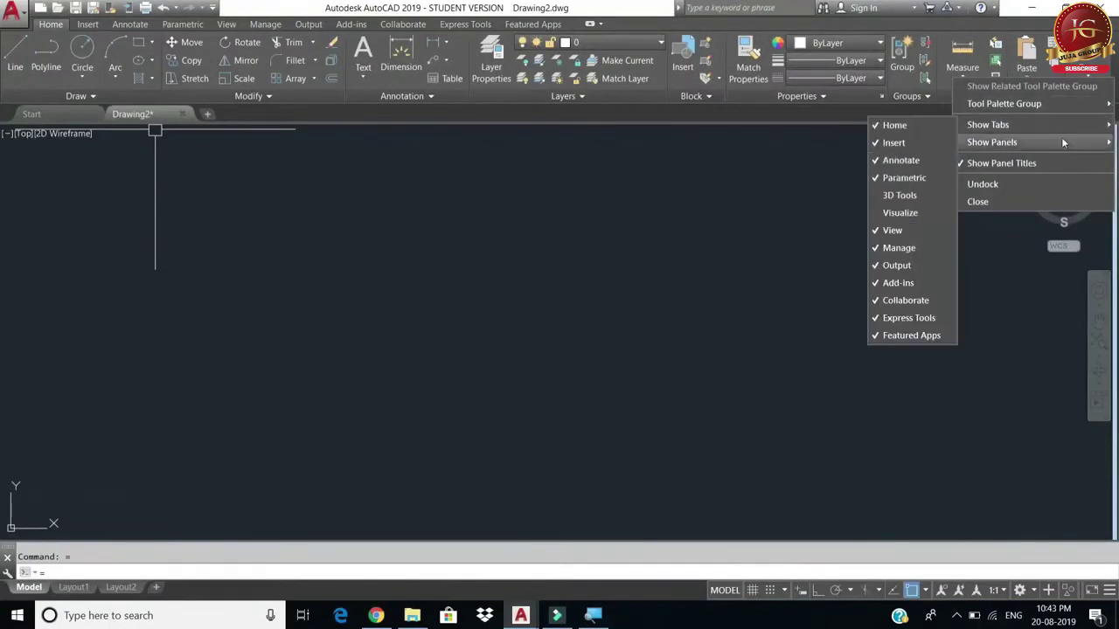
pyautogui.moveTo(1053, 123)
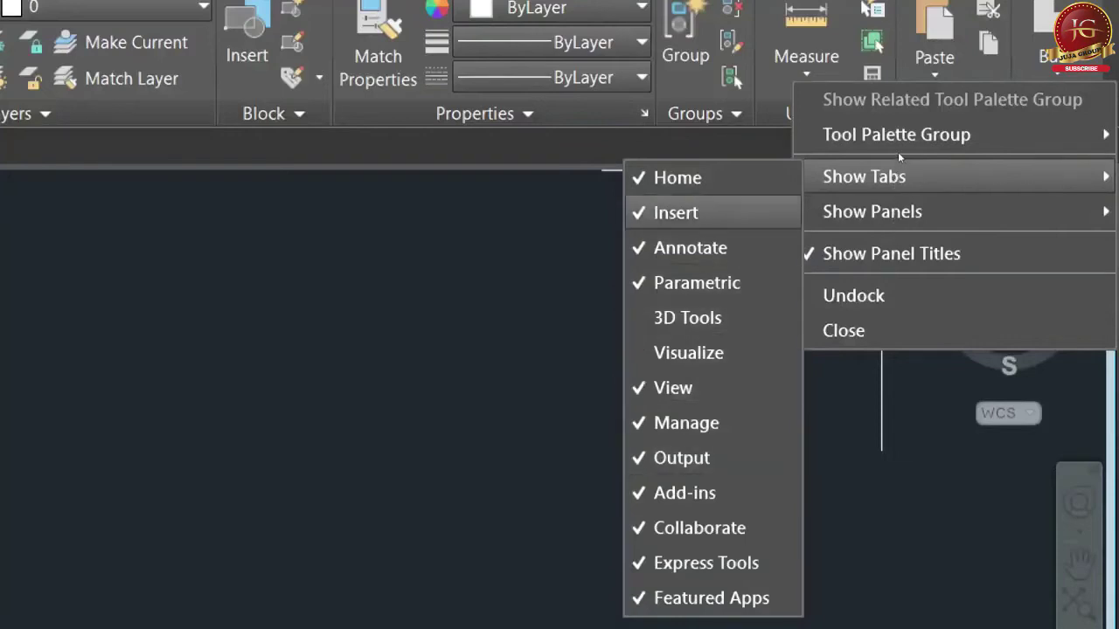
pyautogui.moveTo(894, 208)
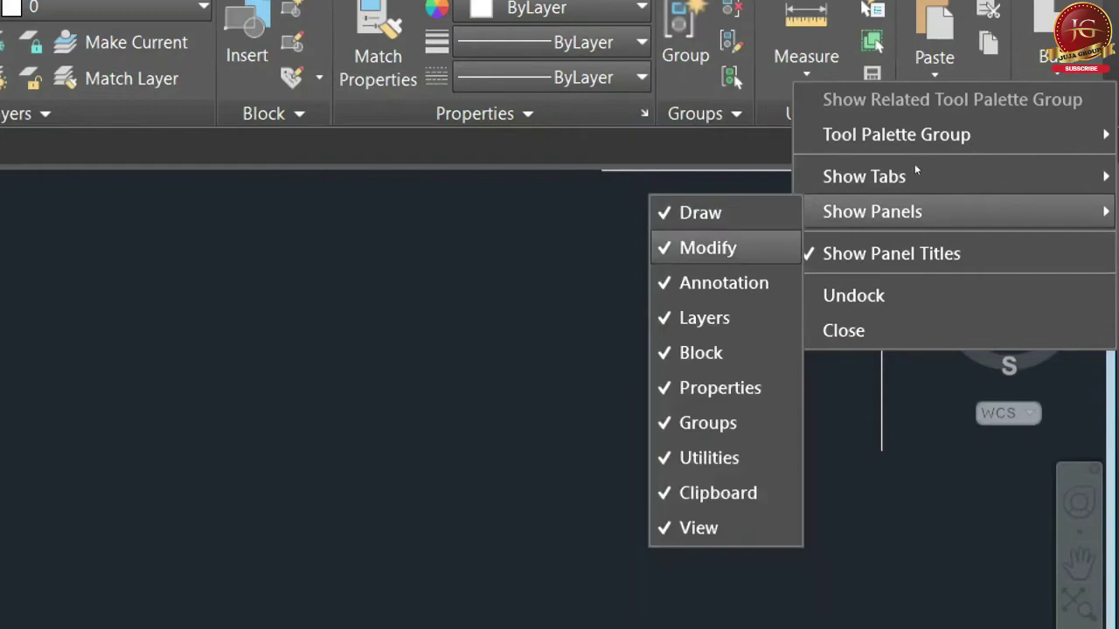
pyautogui.press('Down')
pyautogui.press('Down')
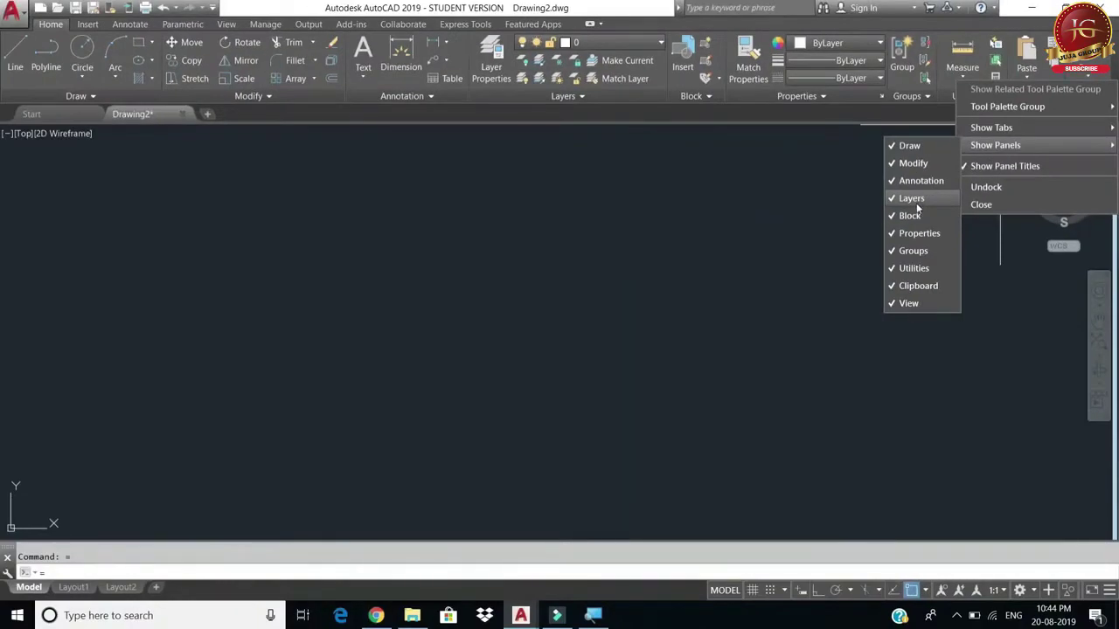
pyautogui.click(911, 150)
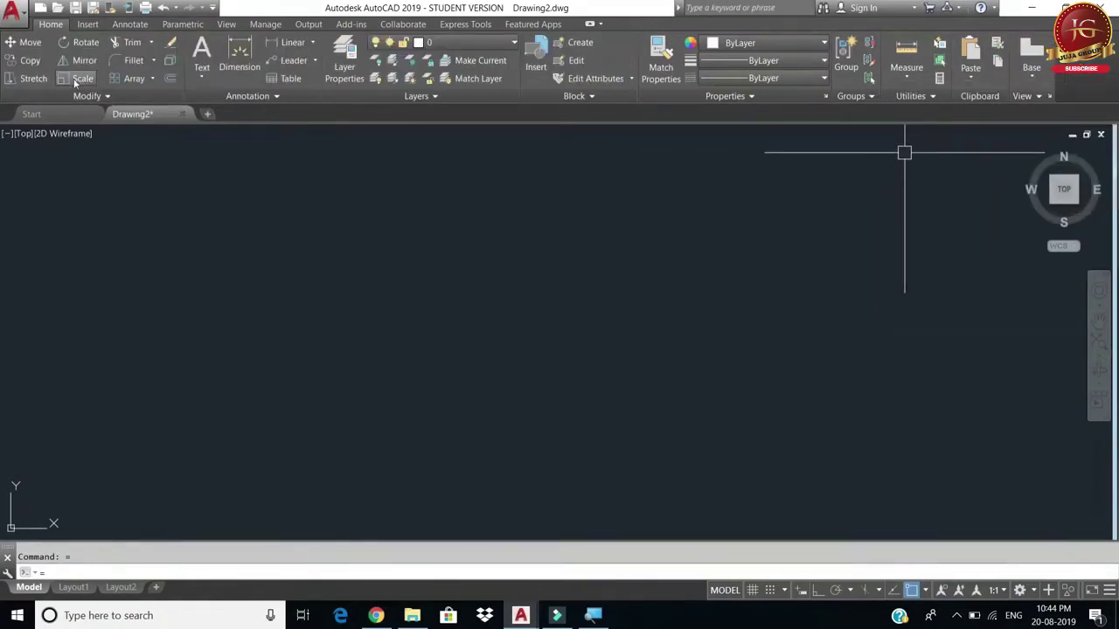
# Step: Restore the Draw panel on the ribbon and clear the leftover text from the command line
pyautogui.rightClick(1094, 80)
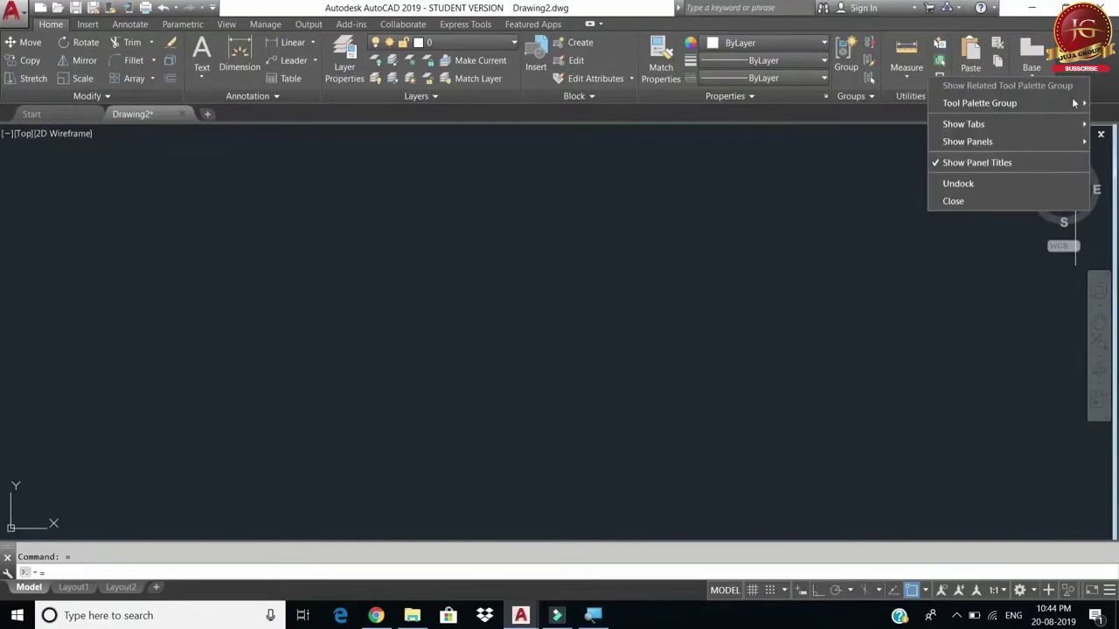
pyautogui.moveTo(1005, 141)
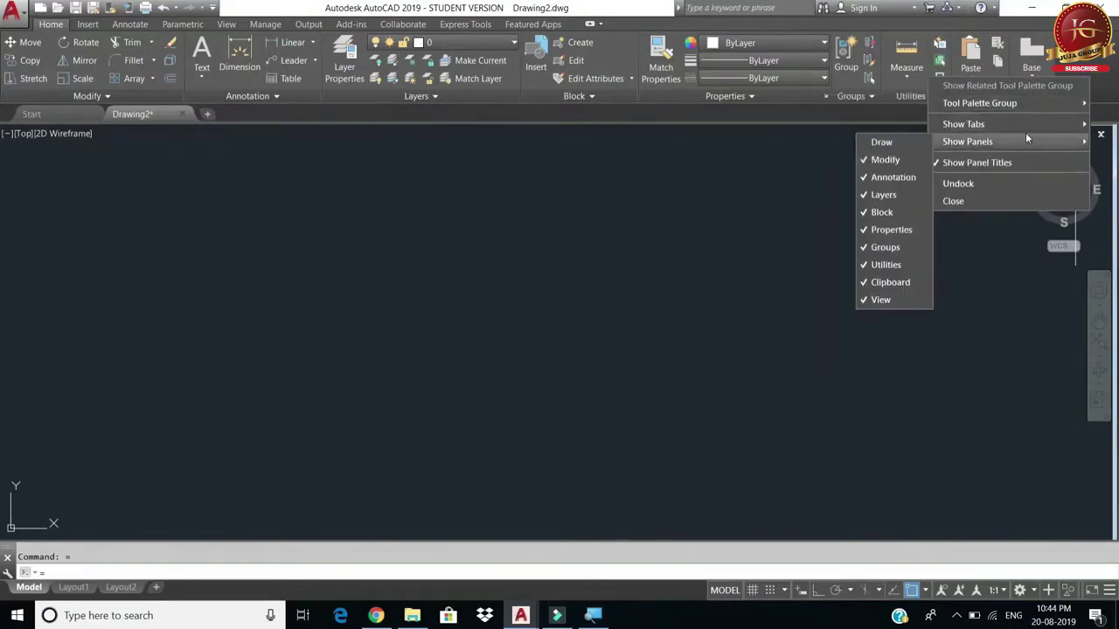
pyautogui.click(898, 145)
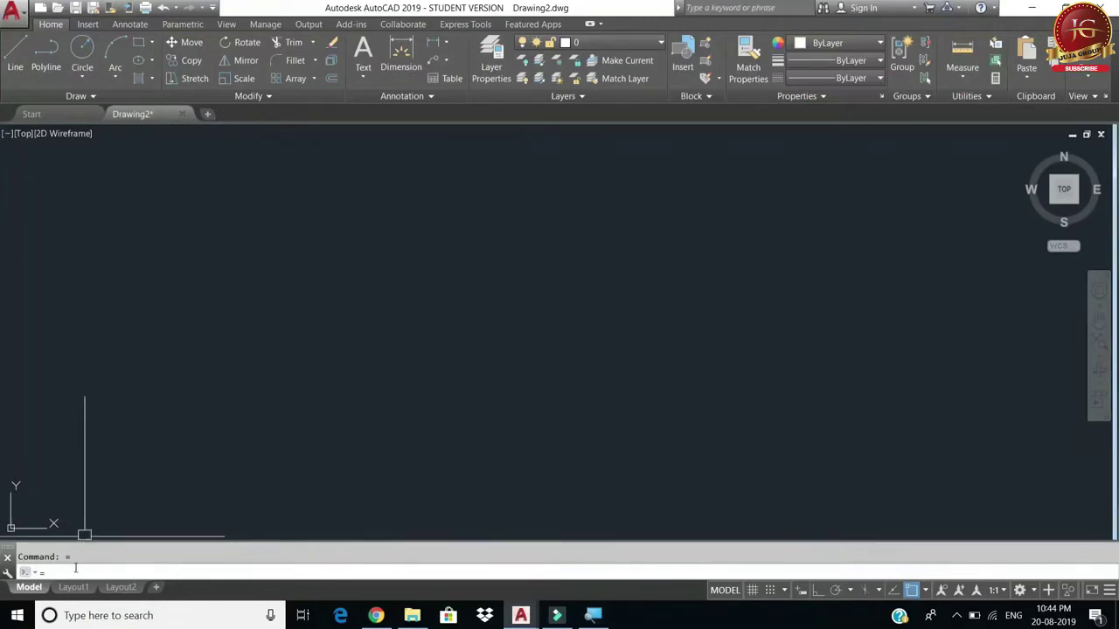
pyautogui.press('Escape')
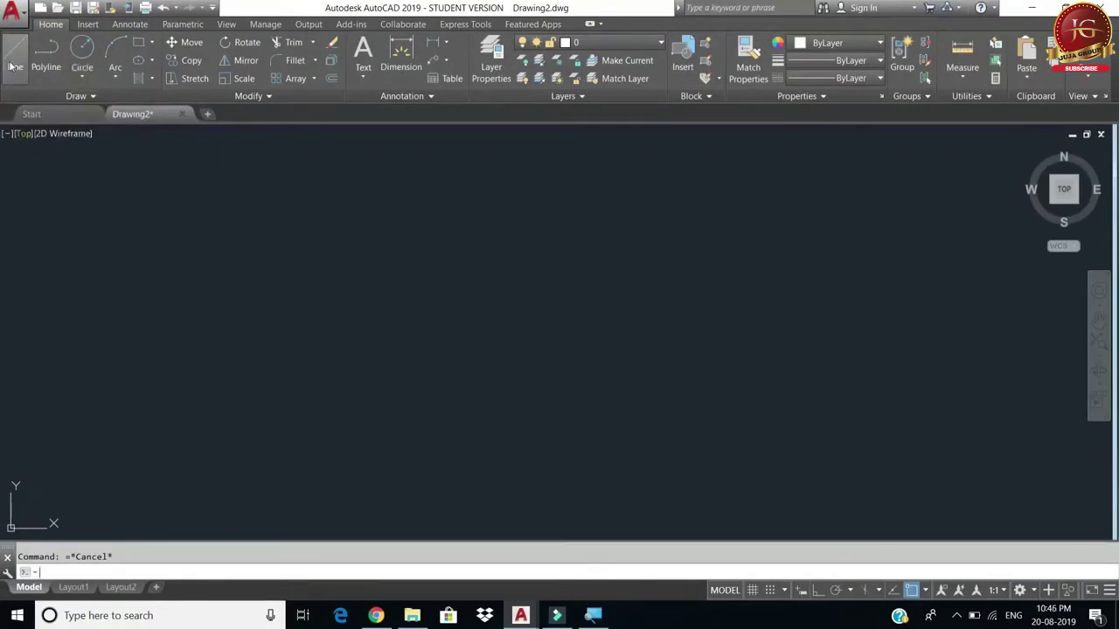
# Step: Start the Line, Circle and Copy commands in turn to read their command line prompts, and cancel without drawing
pyautogui.click(15, 59)
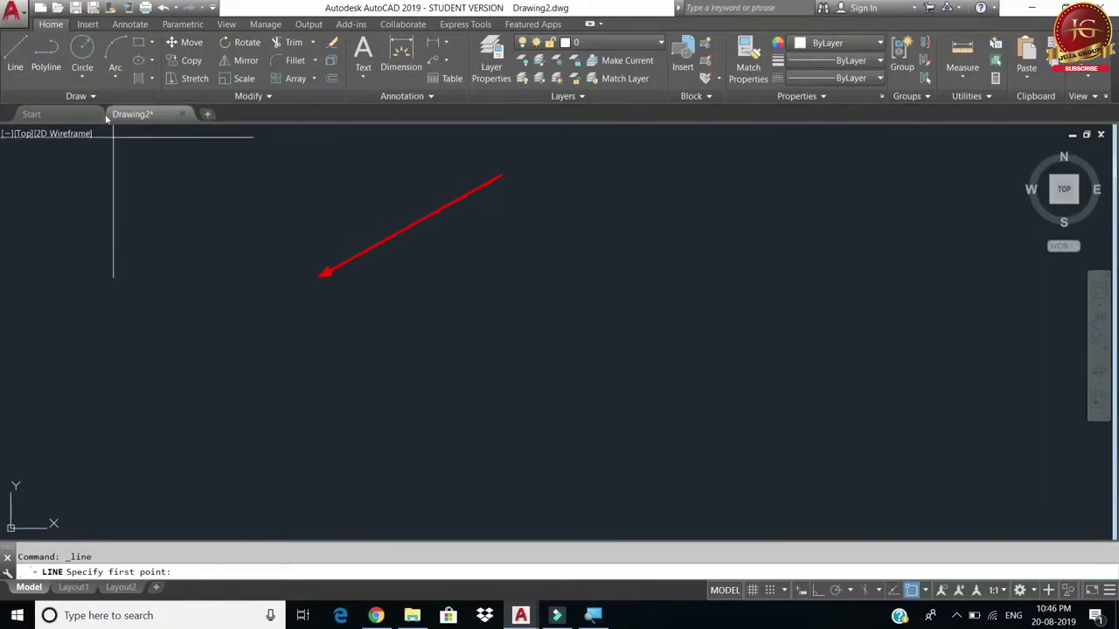
pyautogui.click(83, 77)
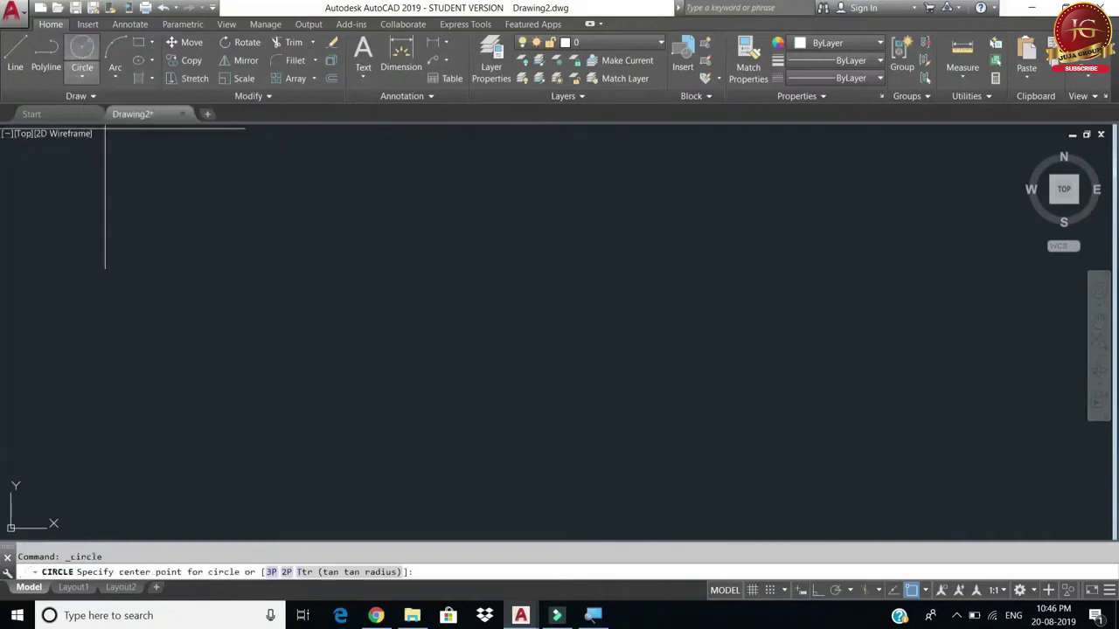
pyautogui.click(15, 54)
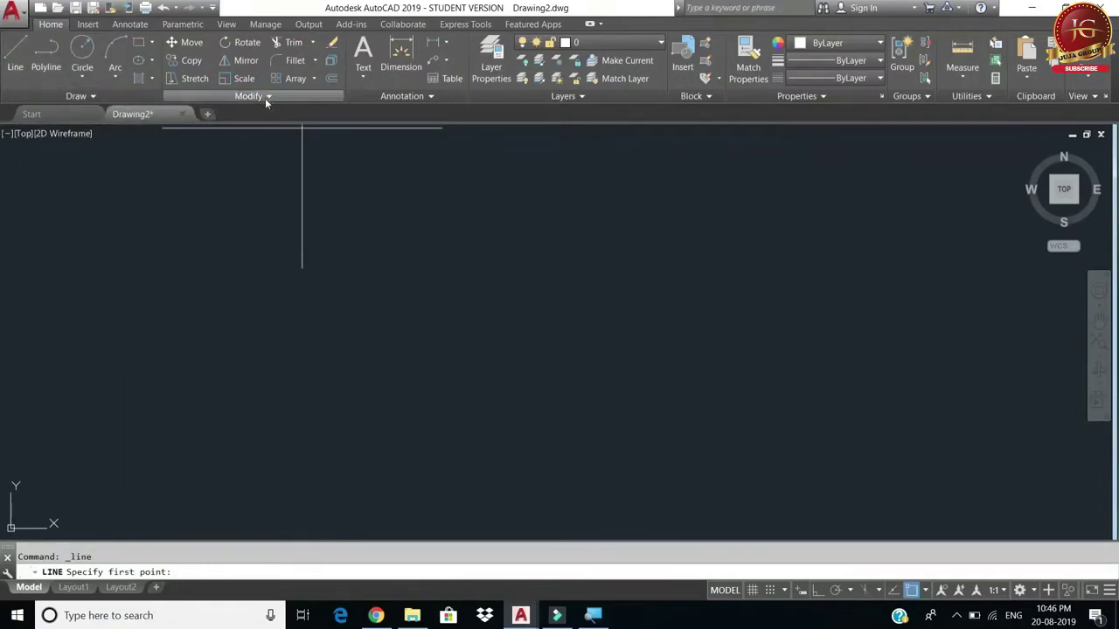
pyautogui.click(192, 60)
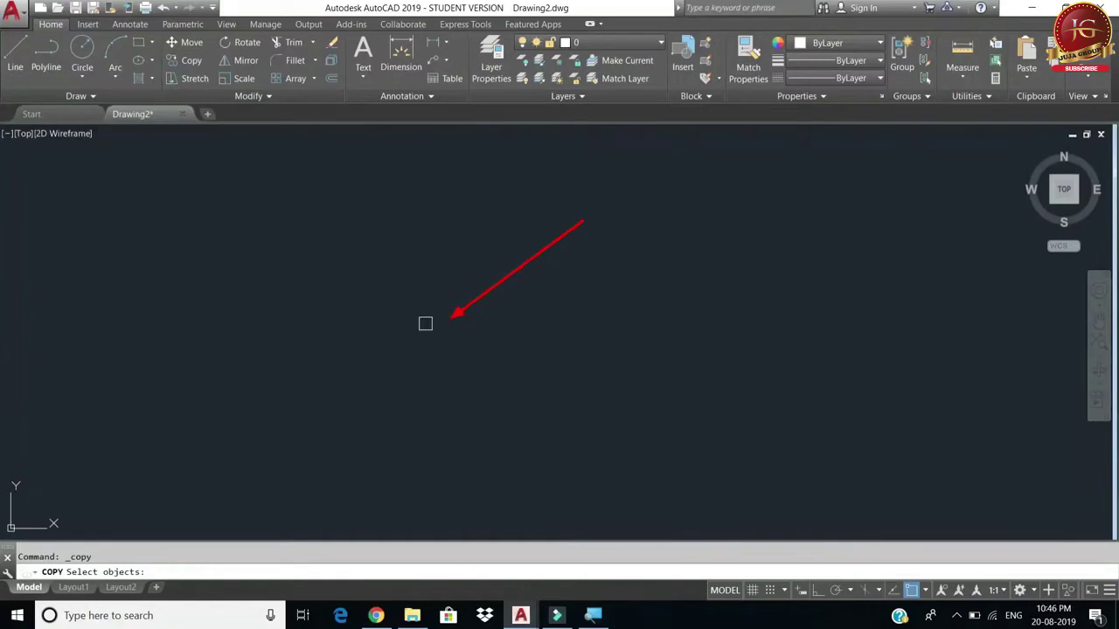
pyautogui.press('Escape')
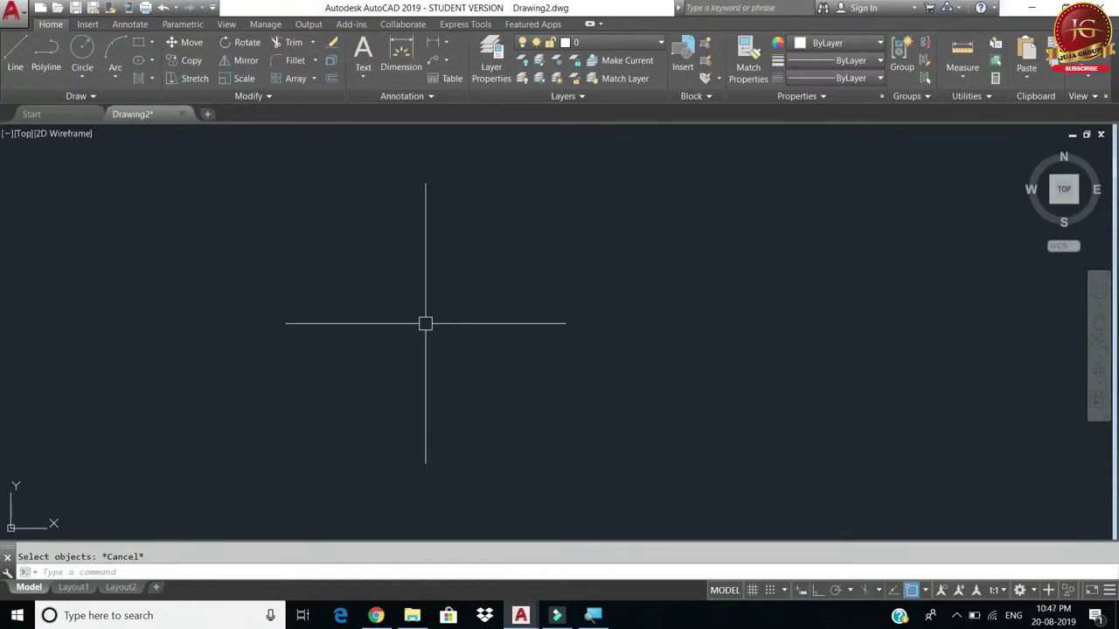
# Step: Draw a single line 6 units long, sloping gently upward to the right, and end the Line command
pyautogui.click(20, 68)
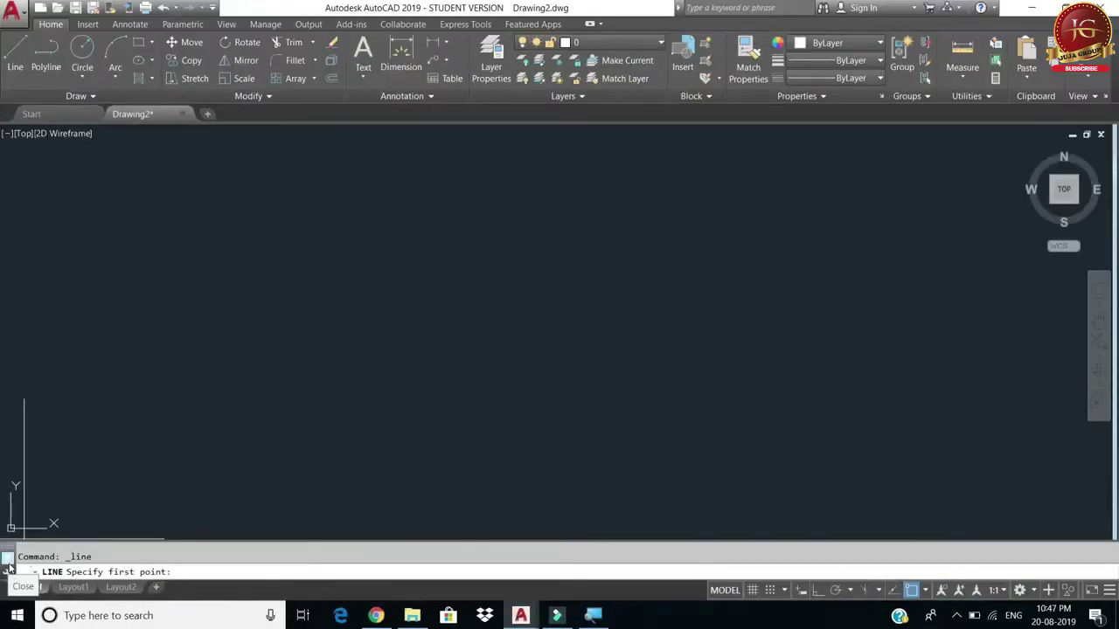
pyautogui.click(229, 324)
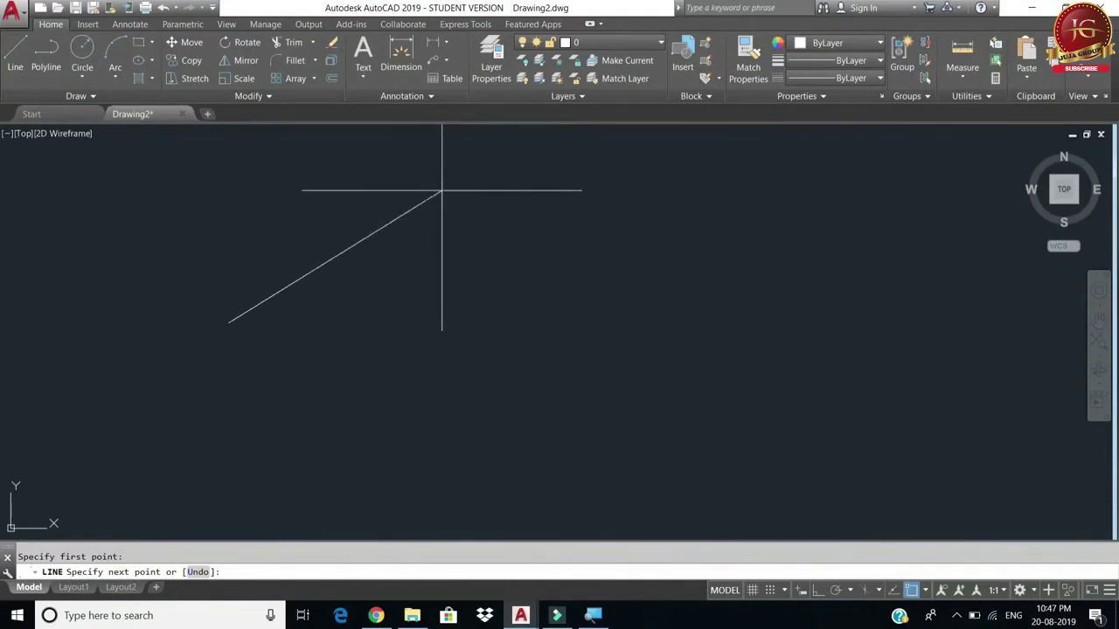
pyautogui.write('6')
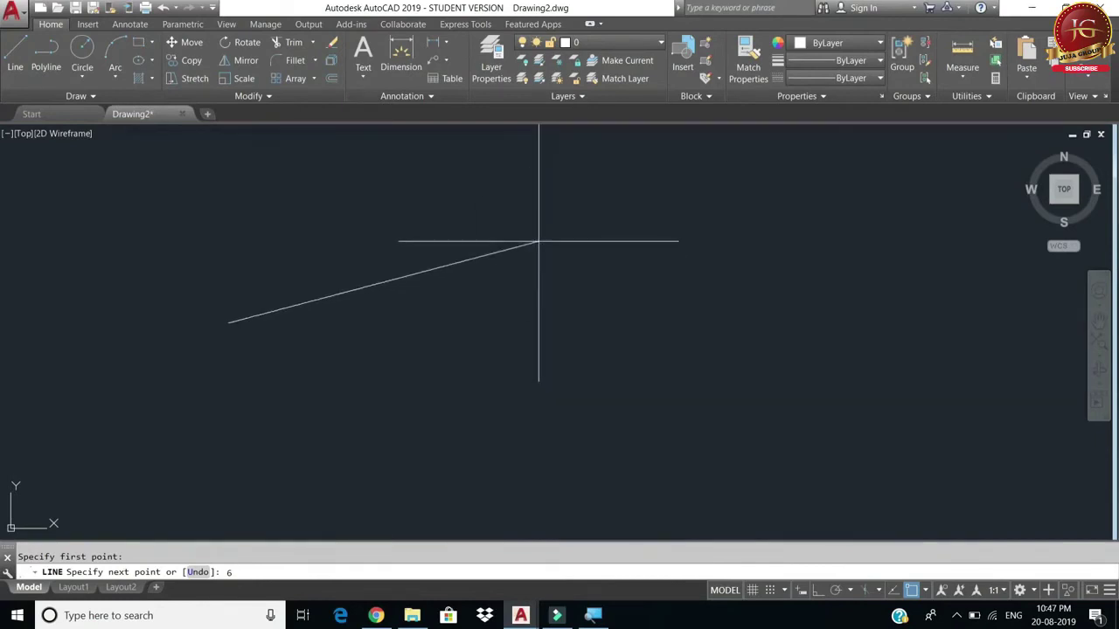
pyautogui.press('Return')
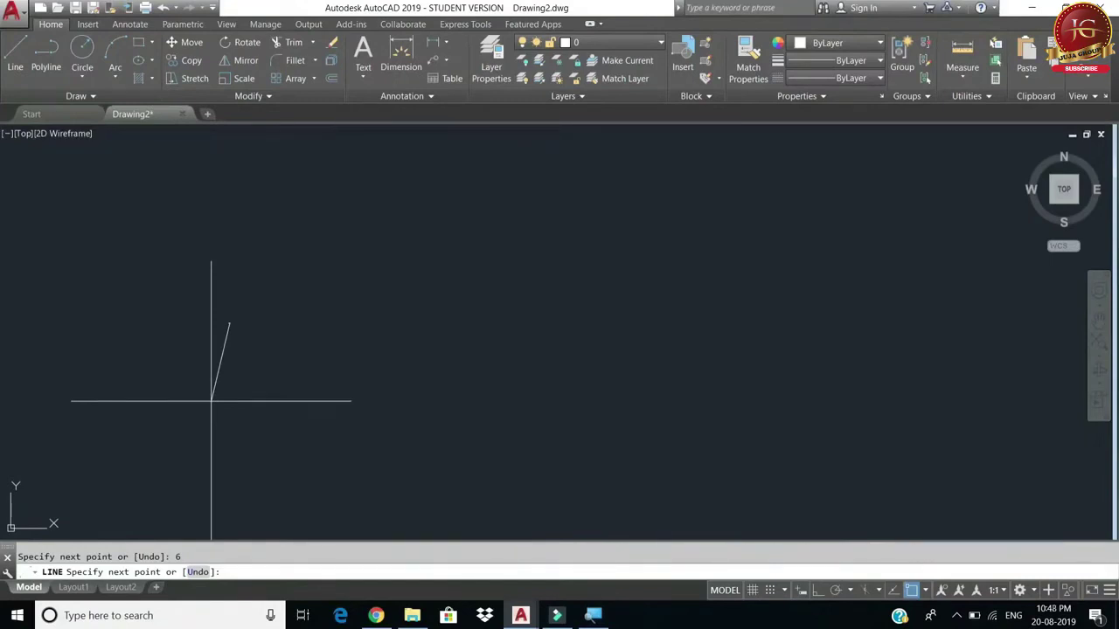
pyautogui.press('Escape')
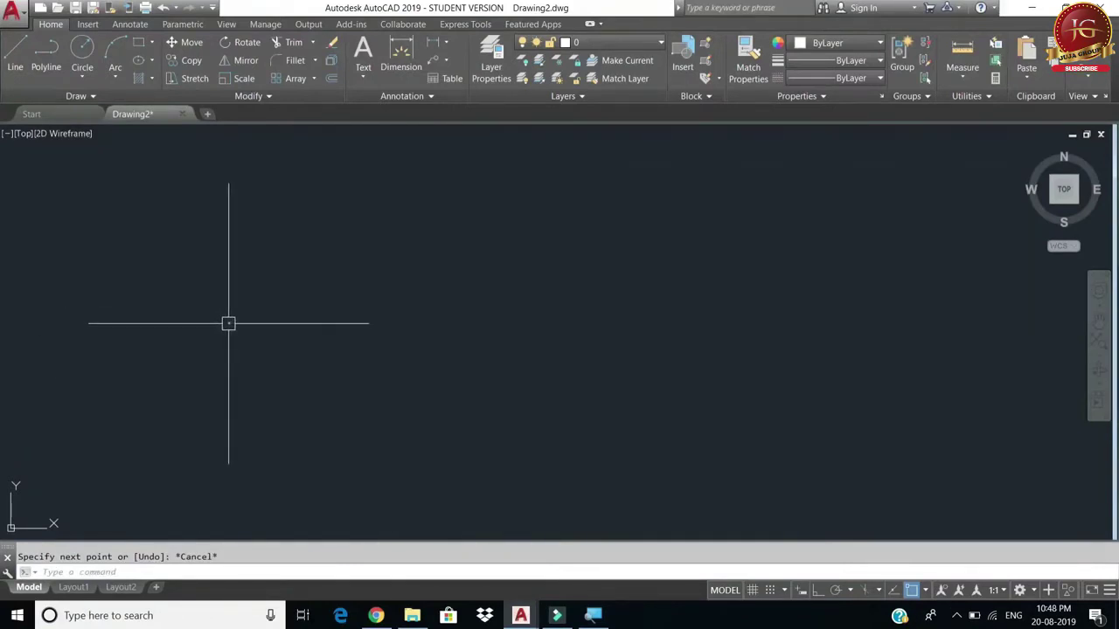
# Step: Examine the new line by zooming in and out, panning across it and zooming to the drawing extents
pyautogui.moveTo(226, 323)
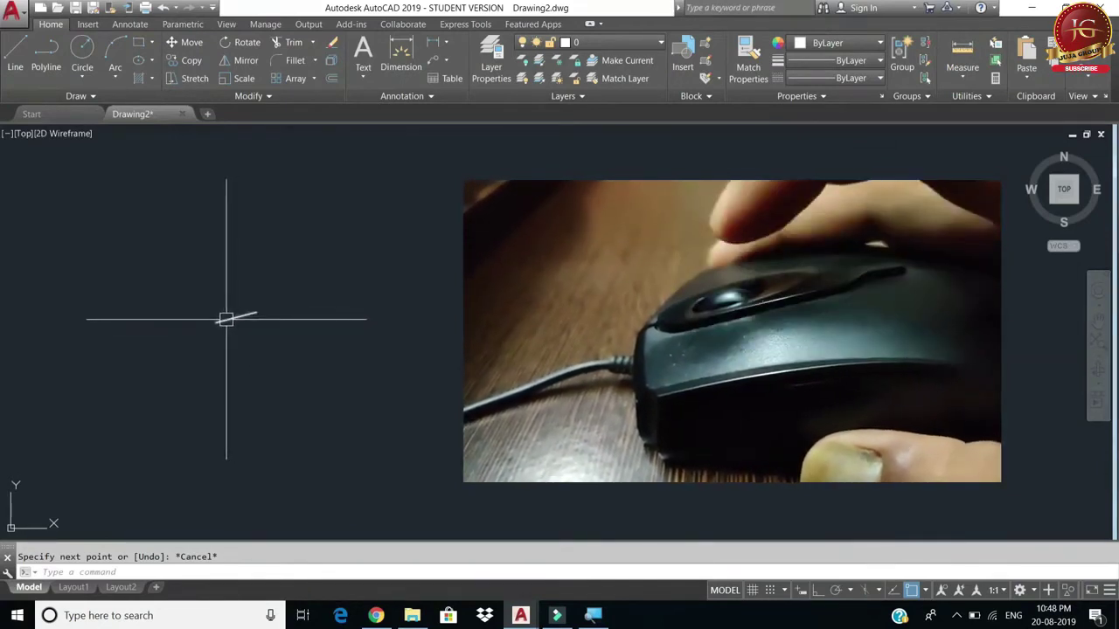
pyautogui.scroll(8, 226, 320)
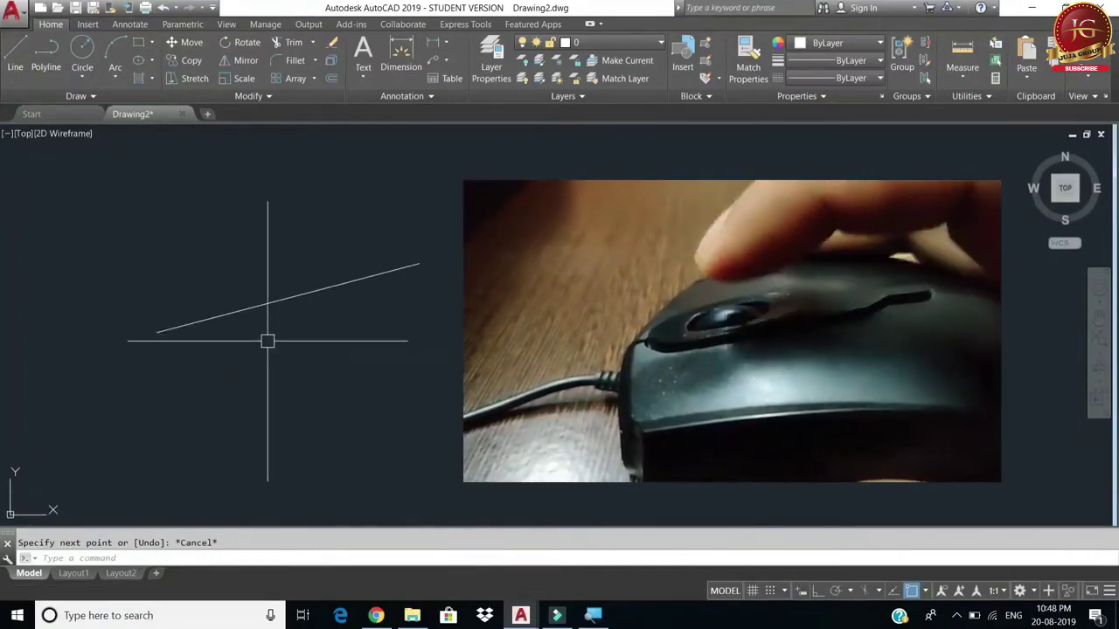
pyautogui.middleClick(268, 340)
pyautogui.moveTo(267, 341); pyautogui.dragTo(462, 347, button='middle')
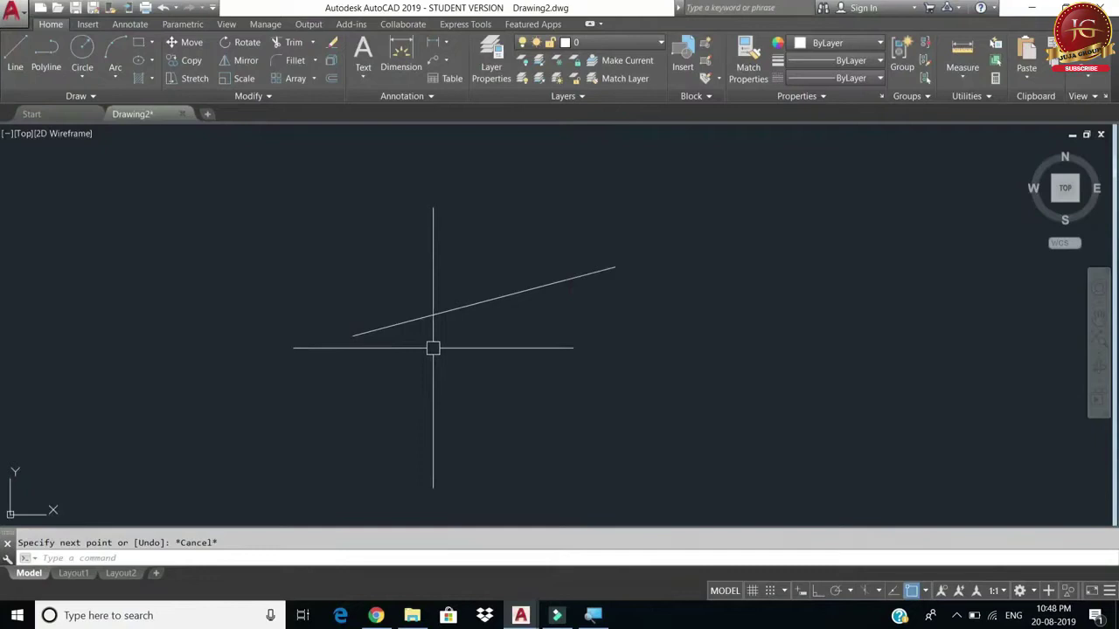
pyautogui.middleClick(433, 348)
pyautogui.scroll(-4, 413, 332)
pyautogui.moveTo(415, 358); pyautogui.dragTo(477, 345, button='middle')
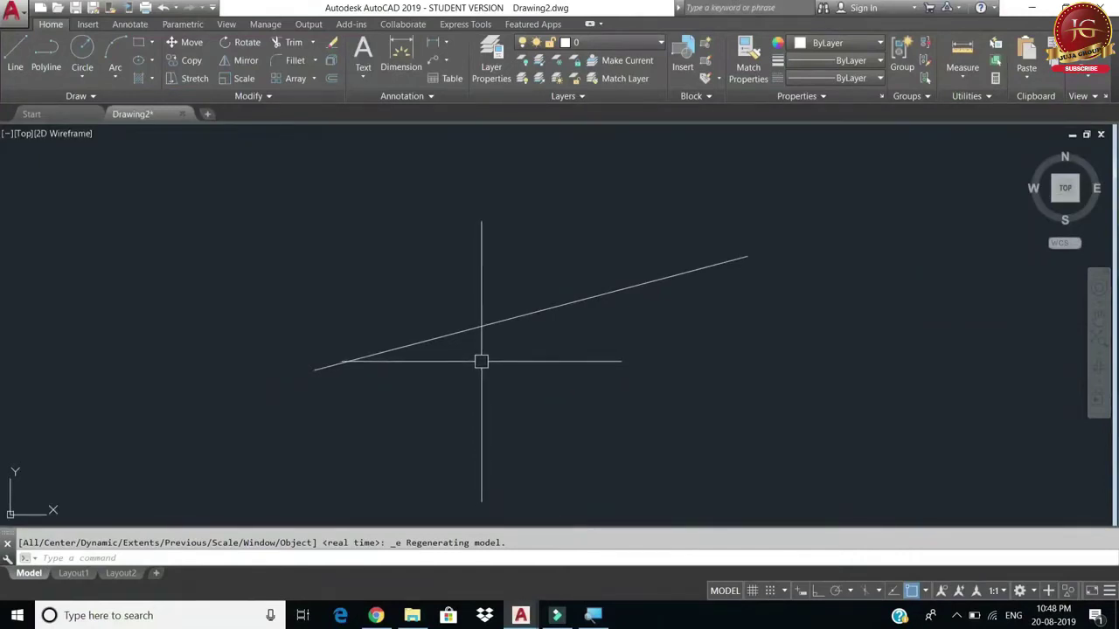
# Step: Examine the sloping line with real-time Pan, moving the view in several directions, leaving the command, and panning once more
pyautogui.rightClick(479, 362)
pyautogui.click(542, 228)
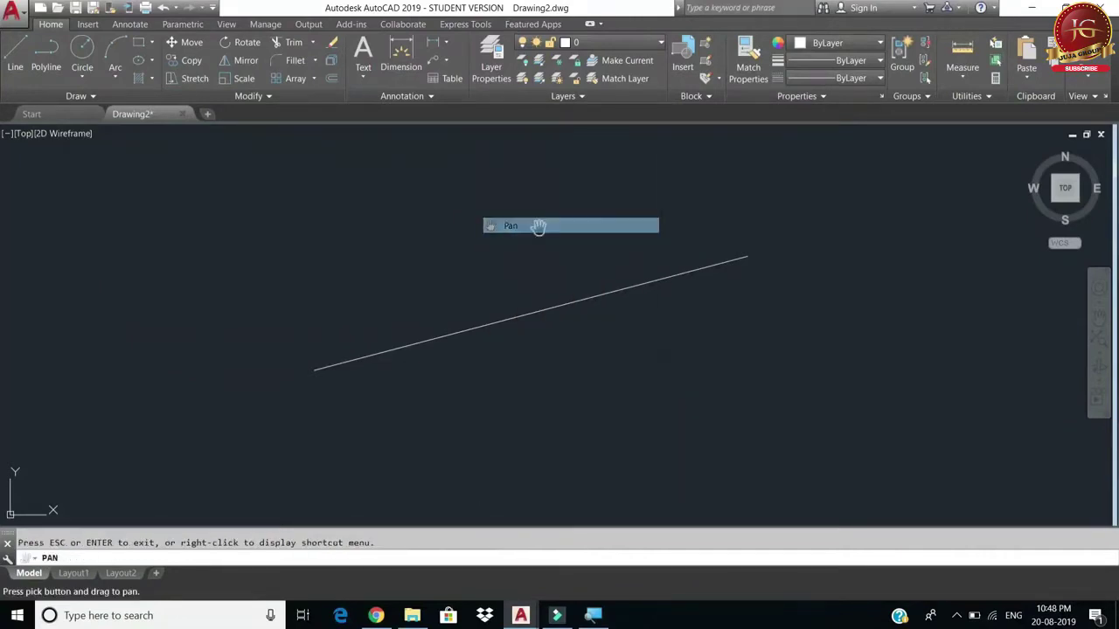
pyautogui.moveTo(548, 370); pyautogui.dragTo(654, 302)
pyautogui.moveTo(738, 292)
pyautogui.mouseDown()
pyautogui.moveTo(687, 312)
pyautogui.moveTo(556, 327)
pyautogui.mouseUp()
pyautogui.moveTo(459, 315)
pyautogui.mouseDown()
pyautogui.moveTo(485, 344)
pyautogui.moveTo(629, 362)
pyautogui.moveTo(513, 323)
pyautogui.moveTo(511, 374)
pyautogui.moveTo(597, 375)
pyautogui.moveTo(796, 312)
pyautogui.moveTo(555, 369)
pyautogui.mouseUp()
pyautogui.rightClick(549, 363)
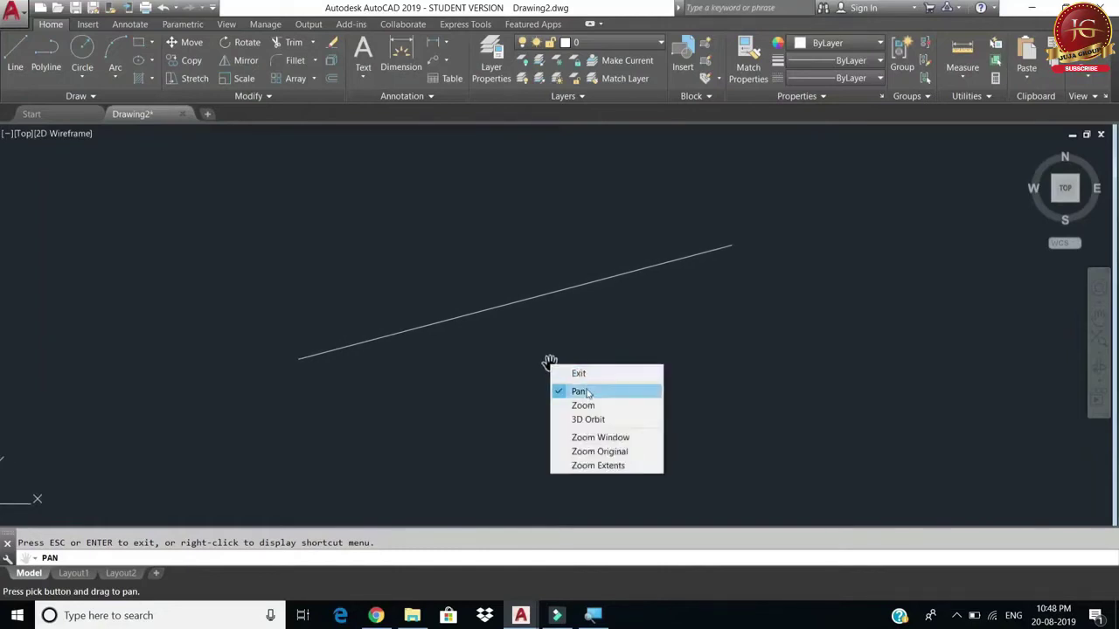
pyautogui.click(579, 391)
pyautogui.rightClick(551, 350)
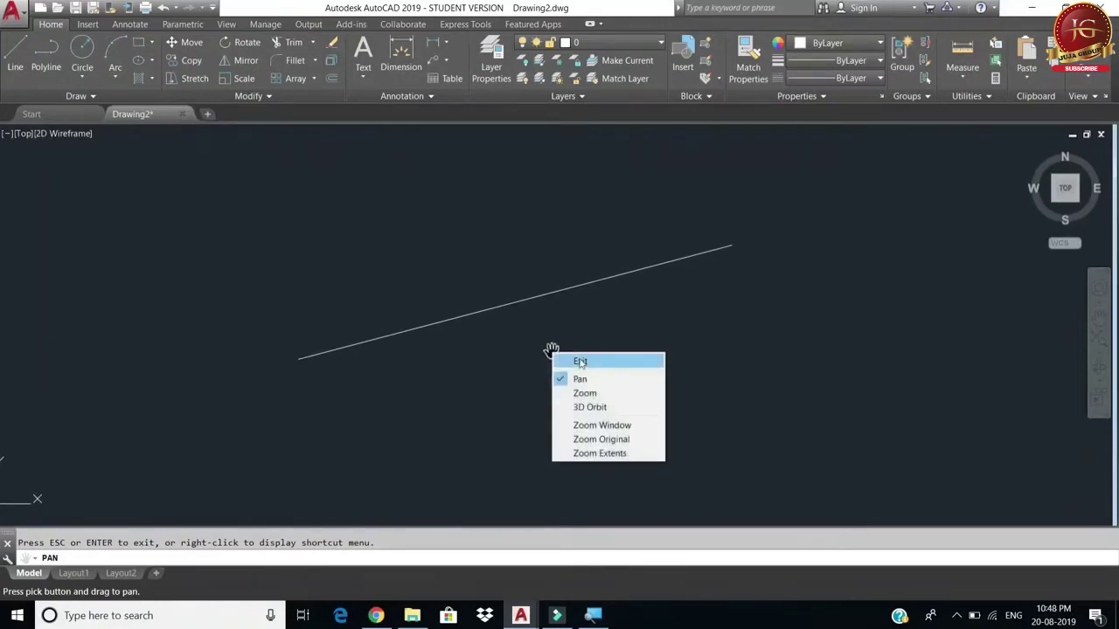
pyautogui.click(580, 362)
pyautogui.rightClick(536, 341)
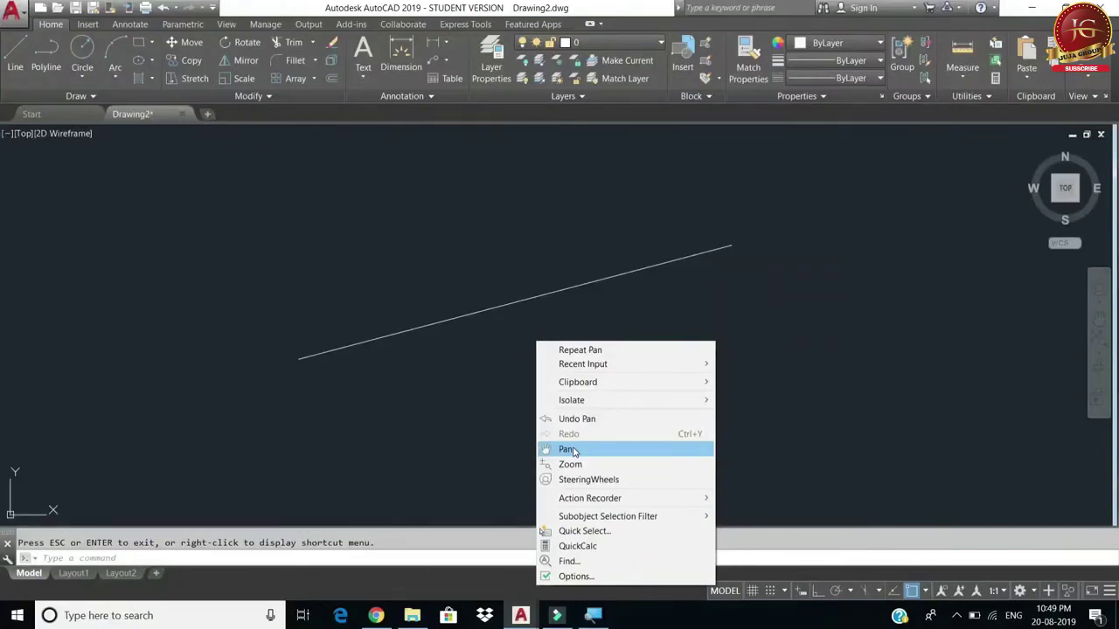
pyautogui.click(570, 449)
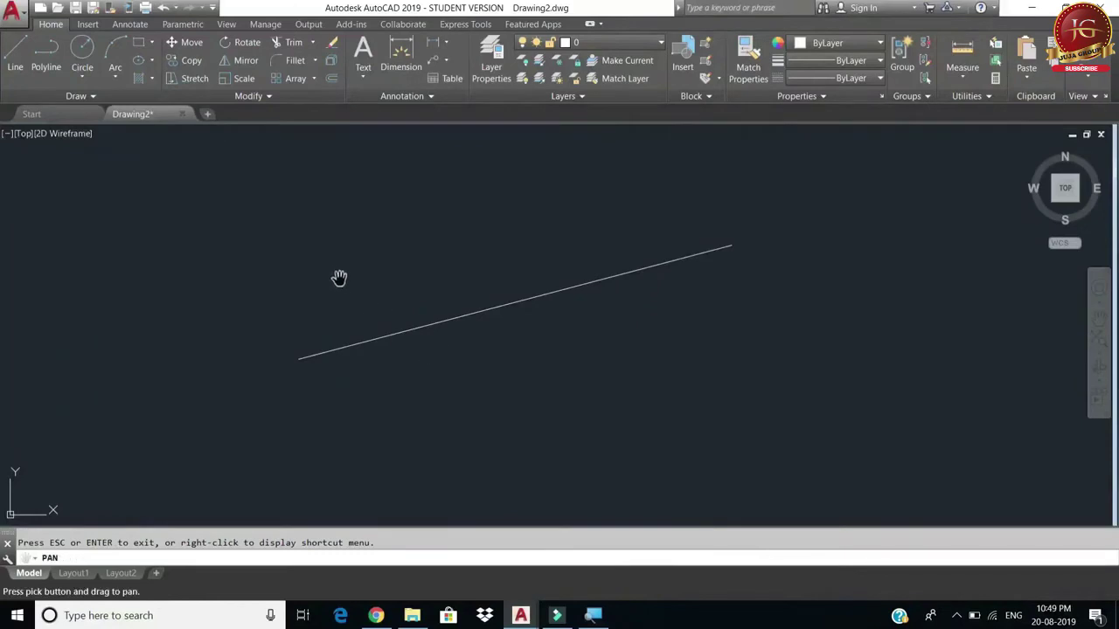
pyautogui.moveTo(336, 276); pyautogui.dragTo(449, 298)
pyautogui.moveTo(594, 370)
pyautogui.mouseDown()
pyautogui.moveTo(457, 355)
pyautogui.moveTo(470, 362)
pyautogui.mouseUp()
pyautogui.rightClick(471, 362)
pyautogui.click(500, 374)
# Step: Zoom to the drawing extents and examine the line by zooming in and out repeatedly with the crosshair close to it
pyautogui.middleClick(485, 367)
pyautogui.scroll(-5, 482, 362)
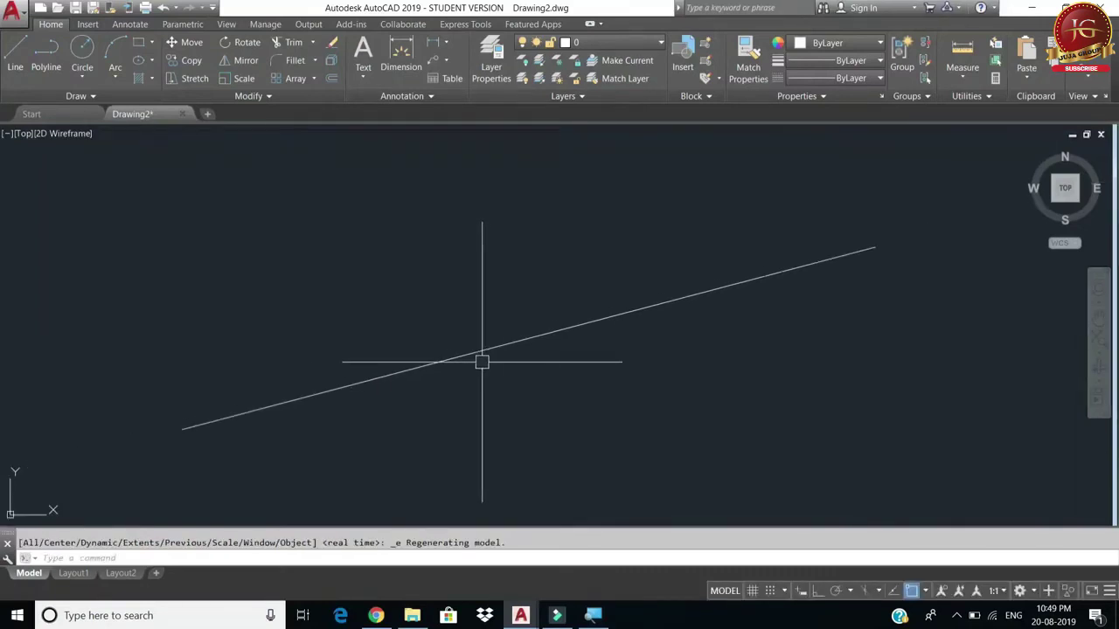
pyautogui.moveTo(482, 372); pyautogui.dragTo(487, 355, button='middle')
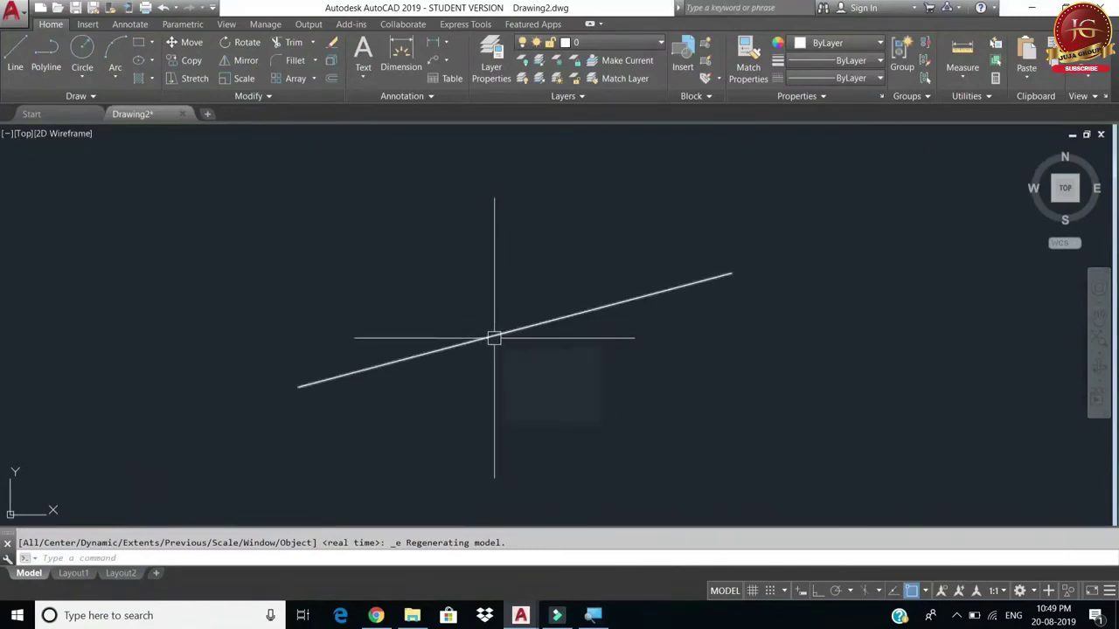
pyautogui.scroll(4, 493, 338)
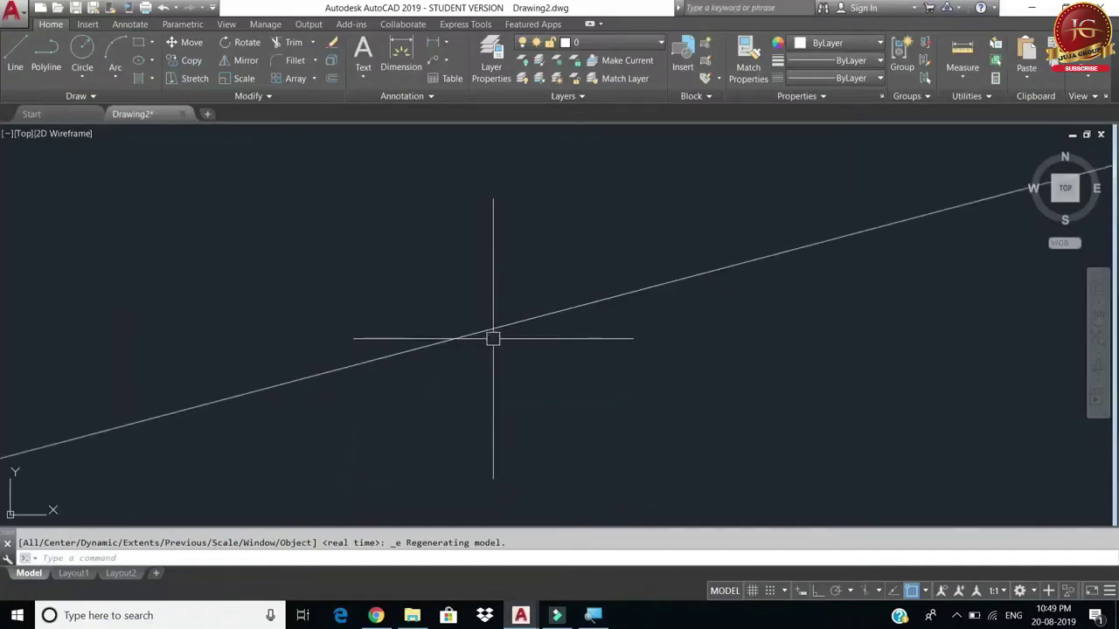
pyautogui.scroll(-5, 493, 338)
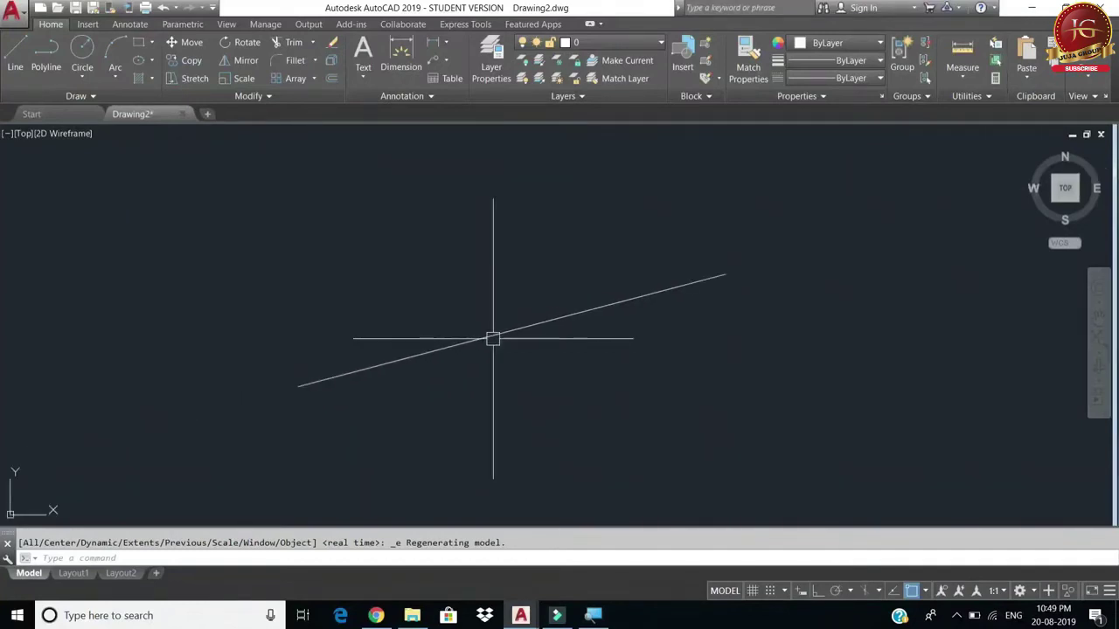
pyautogui.scroll(5, 480, 343)
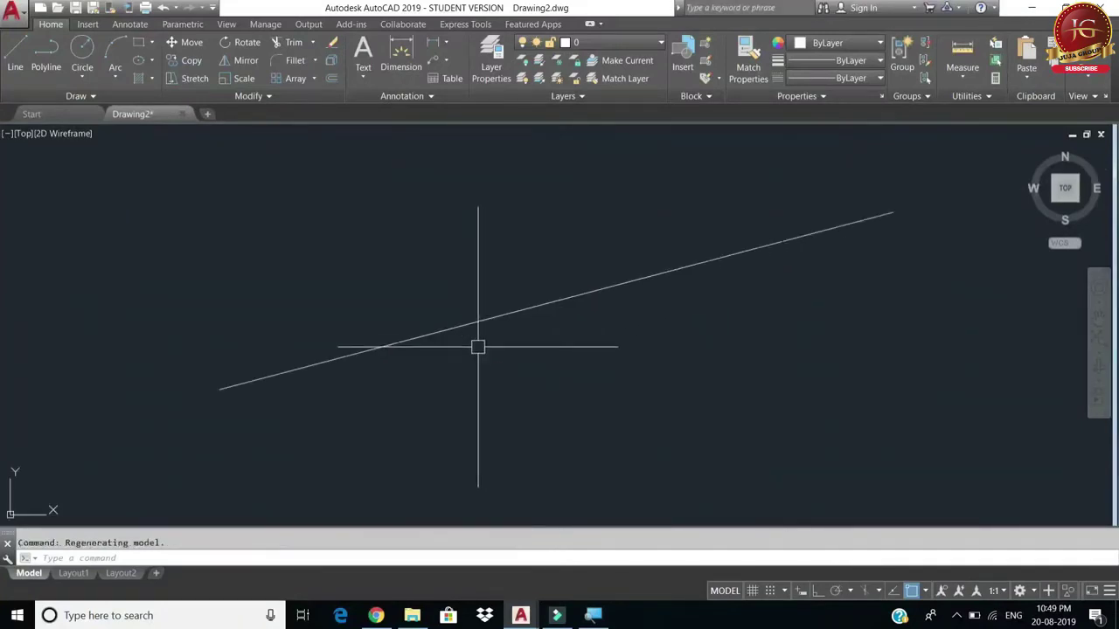
pyautogui.scroll(-5, 481, 335)
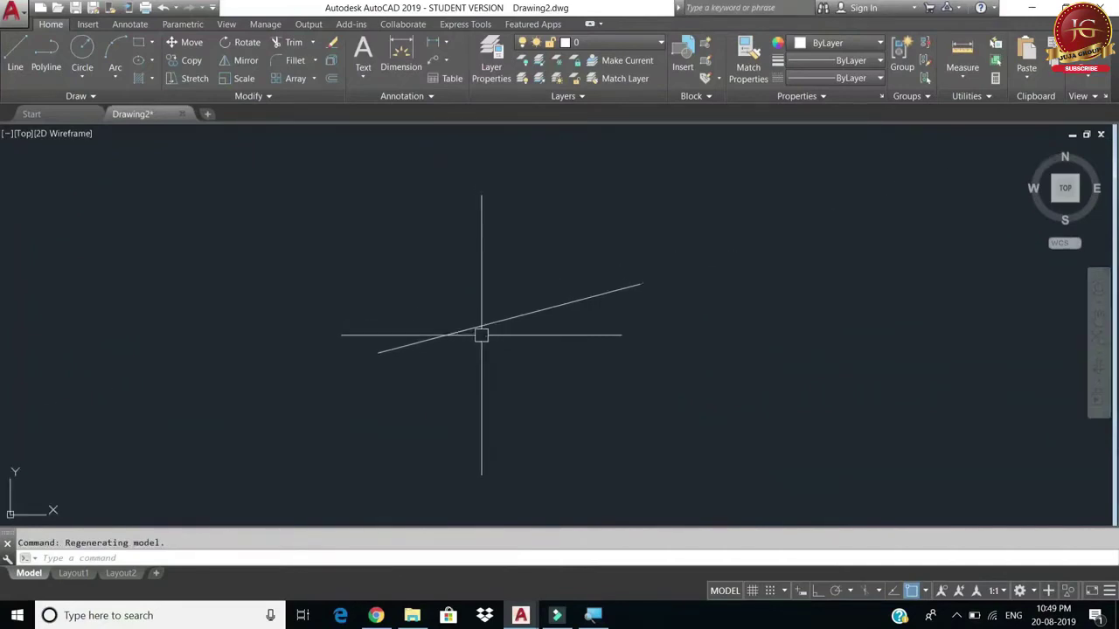
pyautogui.scroll(4, 481, 335)
pyautogui.scroll(-5, 490, 321)
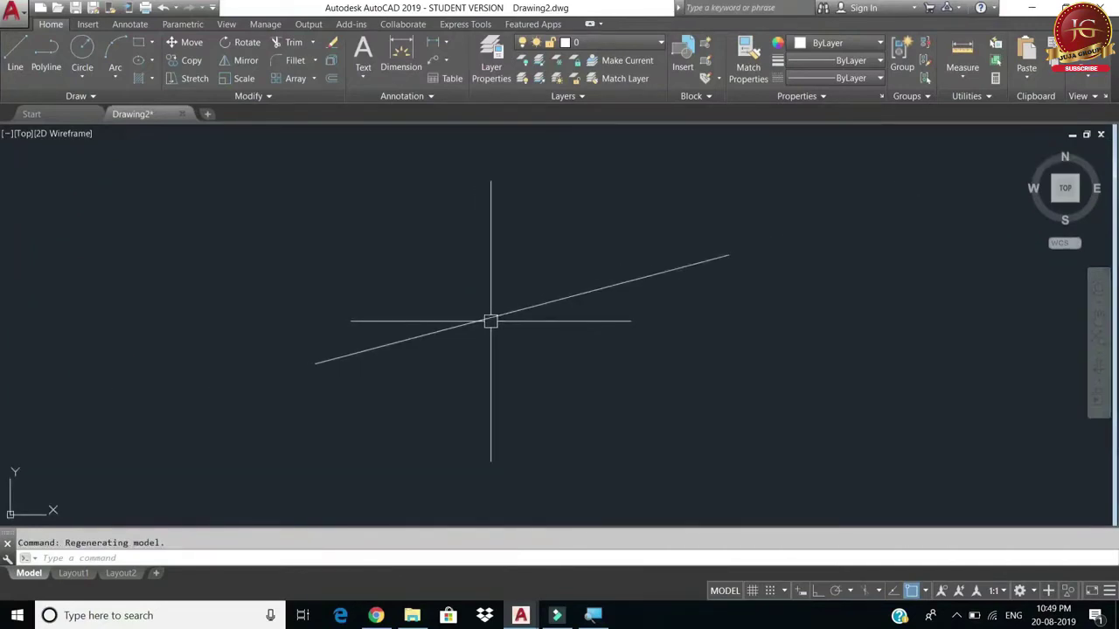
pyautogui.scroll(-2, 491, 324)
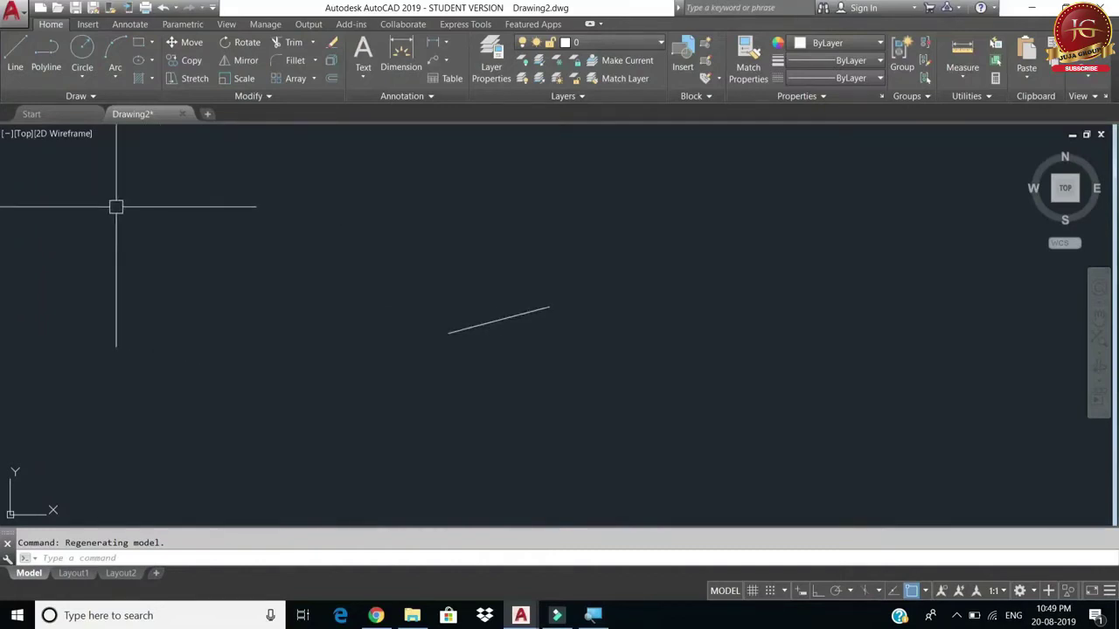
# Step: Examine how zooming shifts the line when the crosshair rests far away from it
pyautogui.scroll(2, 117, 207)
pyautogui.scroll(2, 116, 207)
pyautogui.scroll(-2, 117, 207)
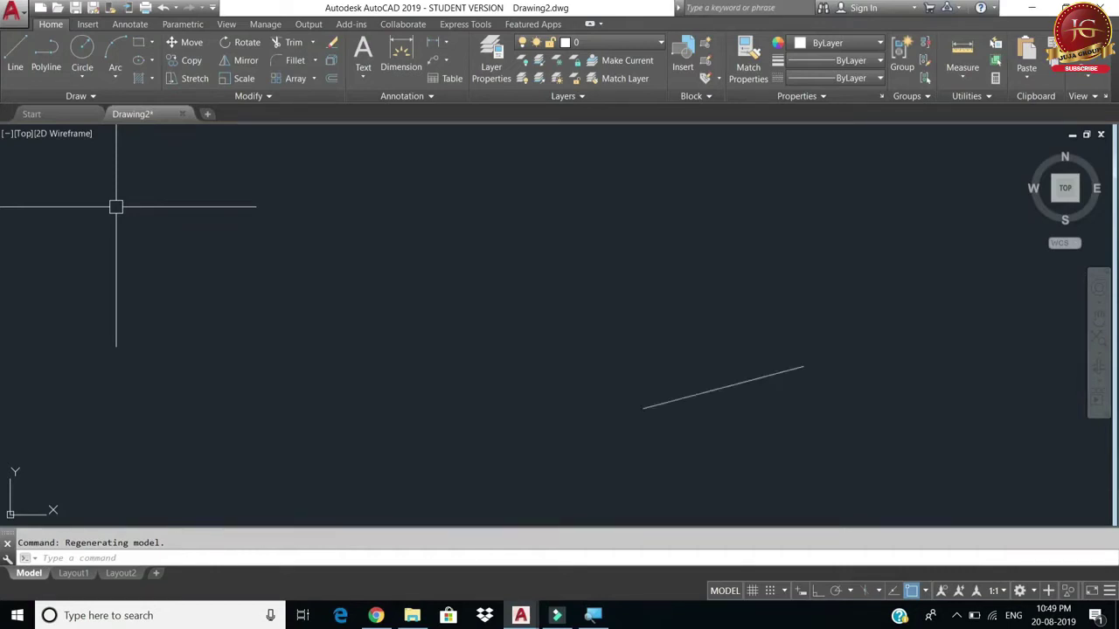
pyautogui.scroll(-2, 117, 205)
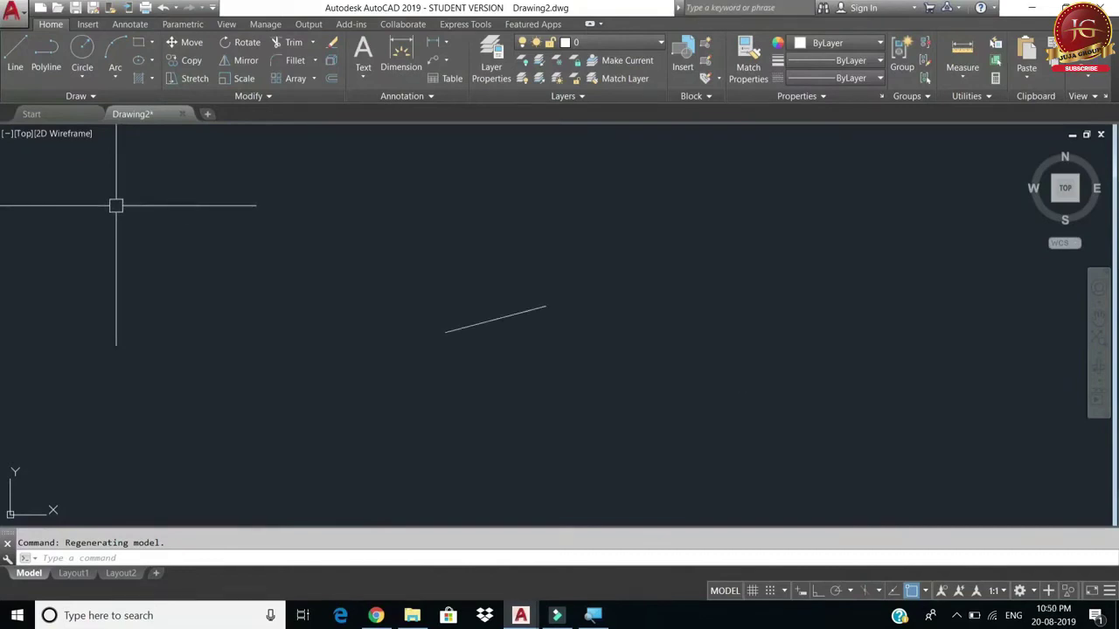
pyautogui.scroll(3, 1028, 473)
pyautogui.scroll(-3, 1022, 471)
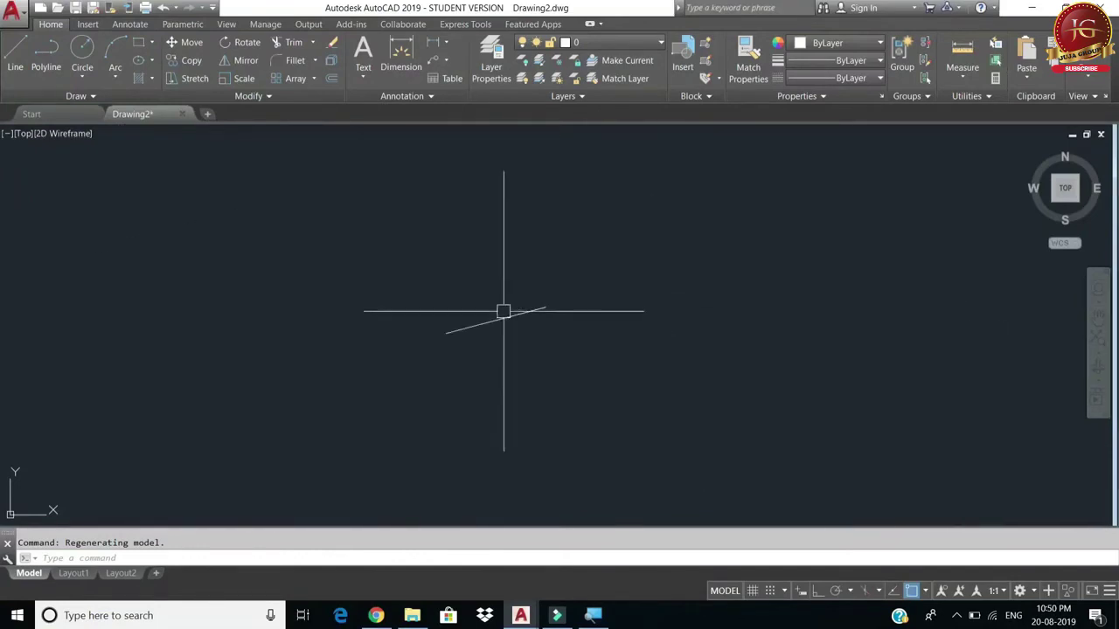
# Step: Examine zooming in and out centred on the line, and enlarge it to fill the middle of the view
pyautogui.scroll(5, 496, 318)
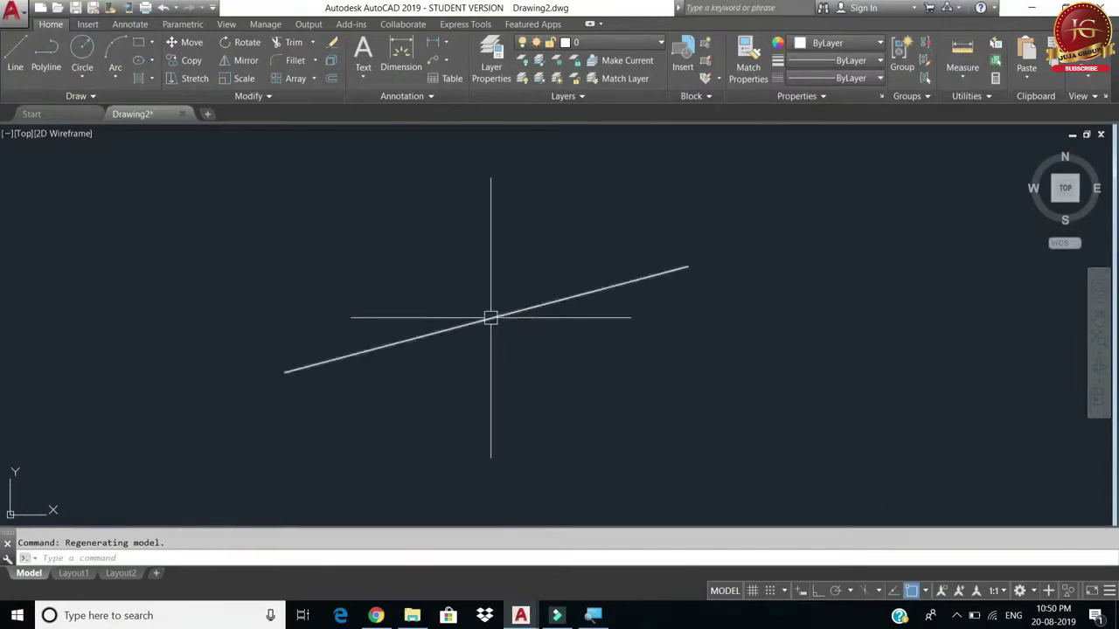
pyautogui.scroll(-5, 490, 319)
pyautogui.scroll(-2, 490, 322)
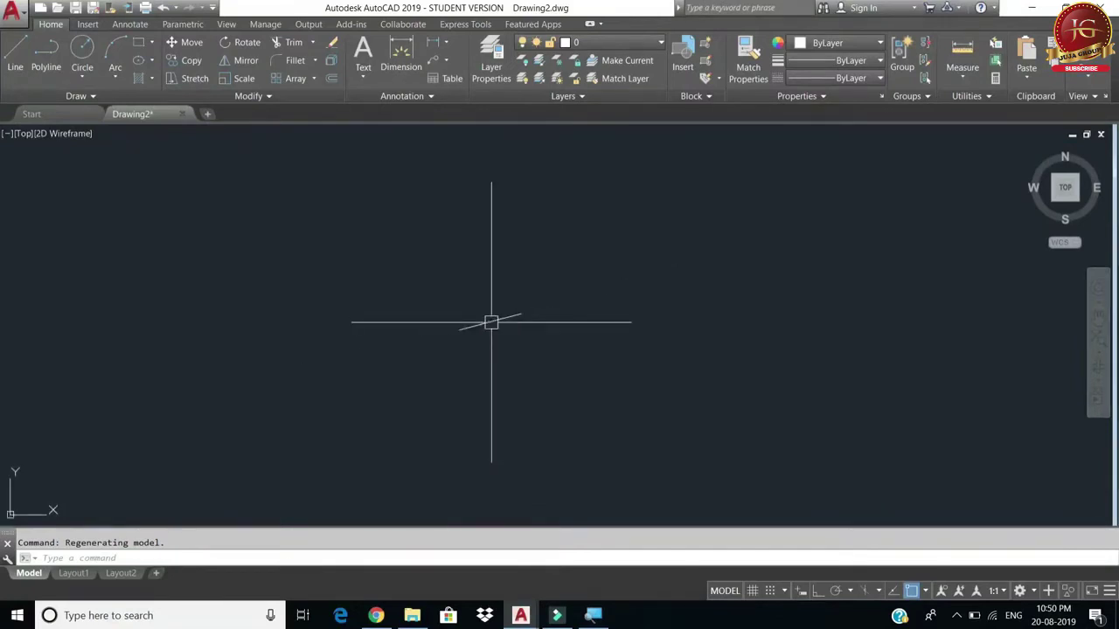
pyautogui.scroll(5, 491, 323)
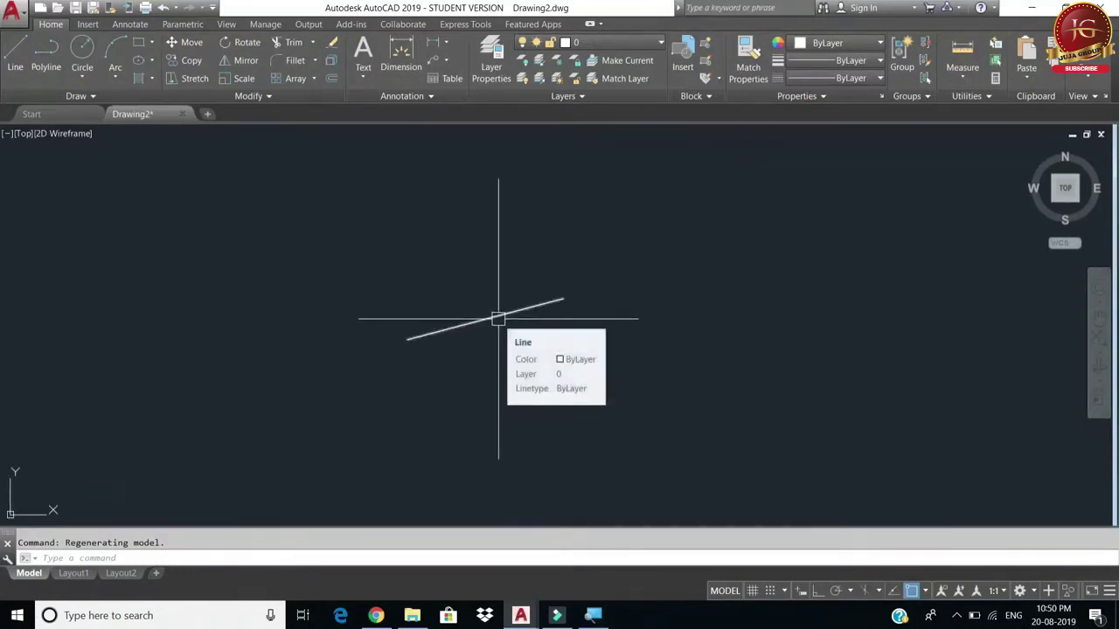
pyautogui.moveTo(505, 325); pyautogui.dragTo(488, 326, button='middle')
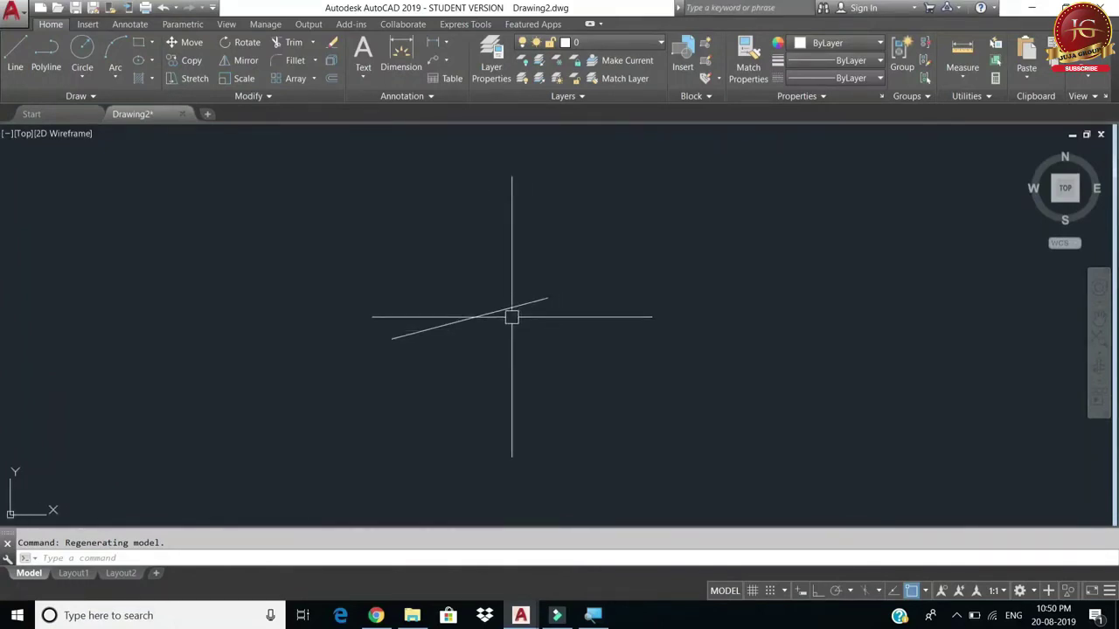
pyautogui.scroll(4, 419, 333)
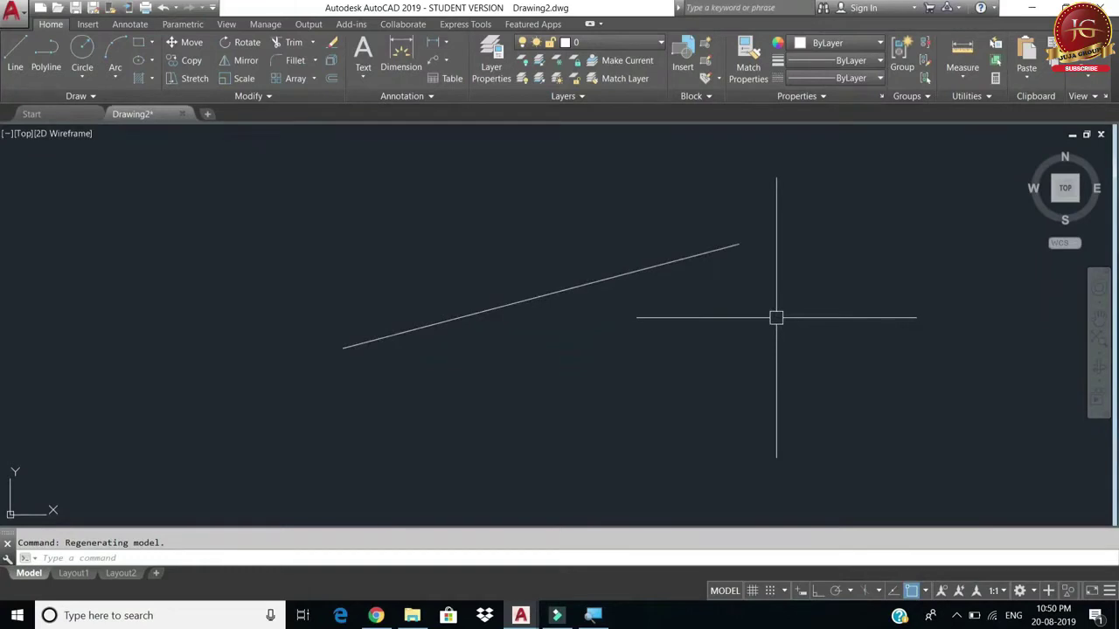
# Step: Add an aligned dimension between the two endpoints of the sloping line, placed just above it
pyautogui.write('dal')
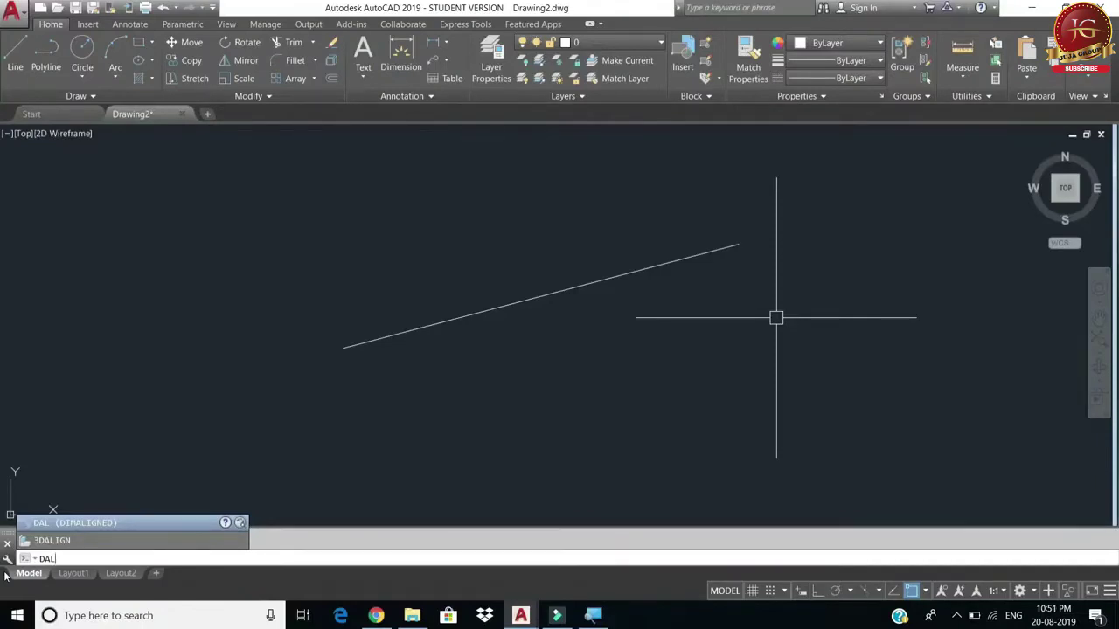
pyautogui.press('Return')
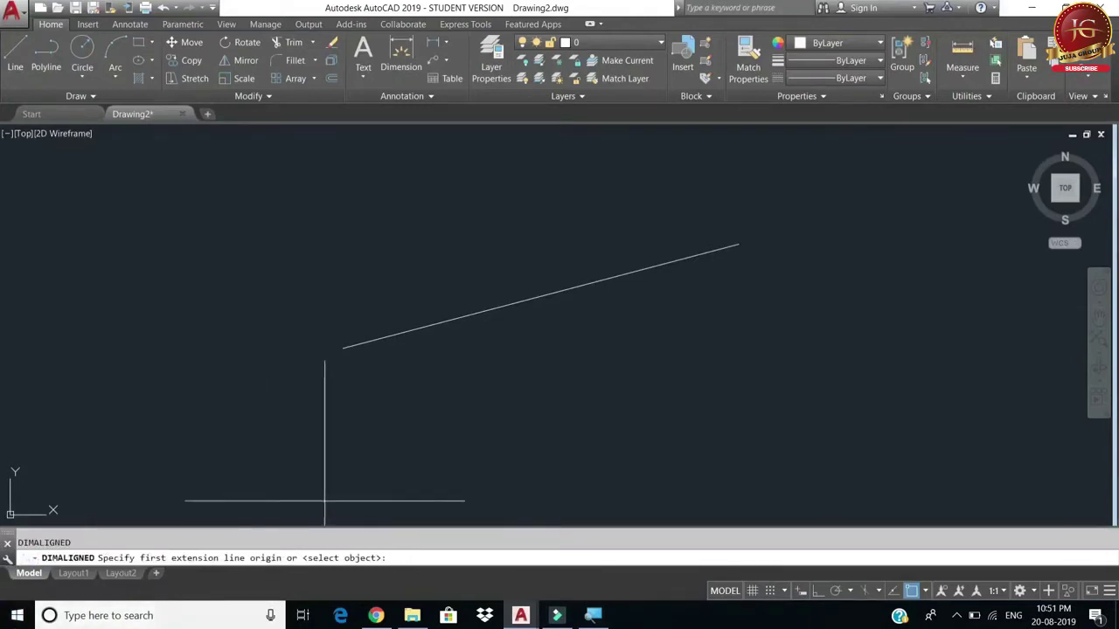
pyautogui.click(342, 348)
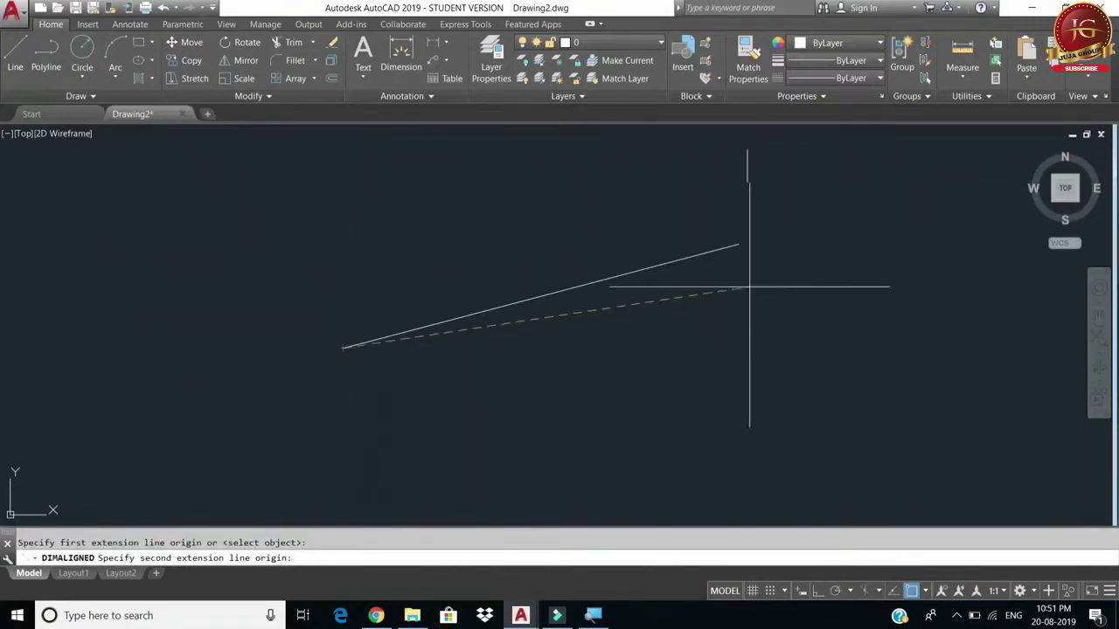
pyautogui.click(739, 244)
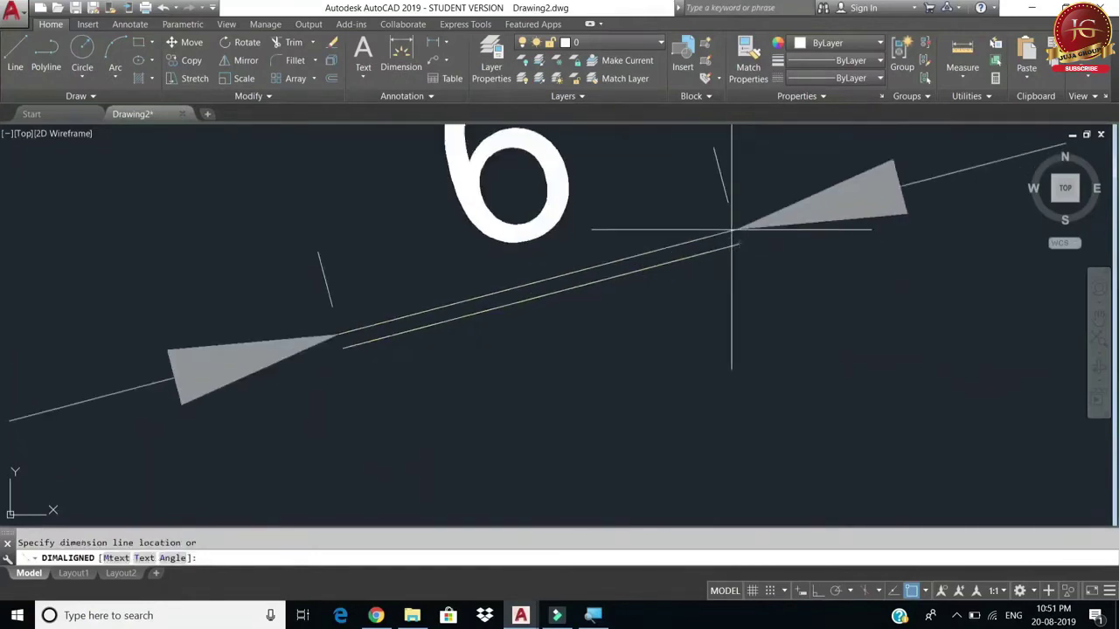
pyautogui.click(691, 177)
pyautogui.scroll(-3, 612, 342)
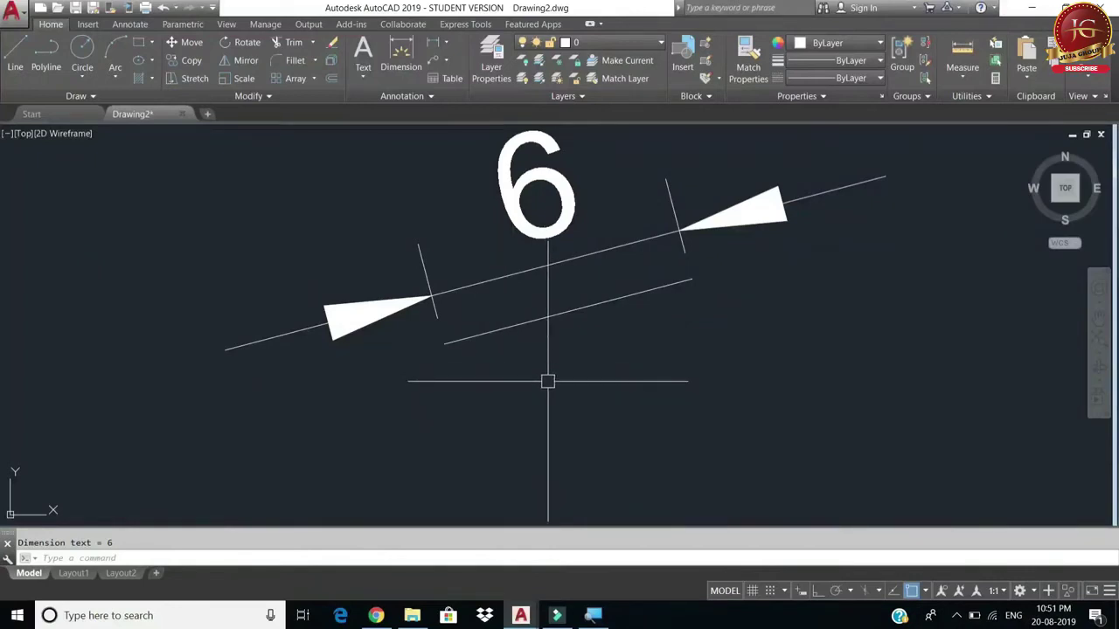
# Step: Erase all objects in the drawing, both the sloping line and its dimension
pyautogui.hotkey('ctrl', 'a')
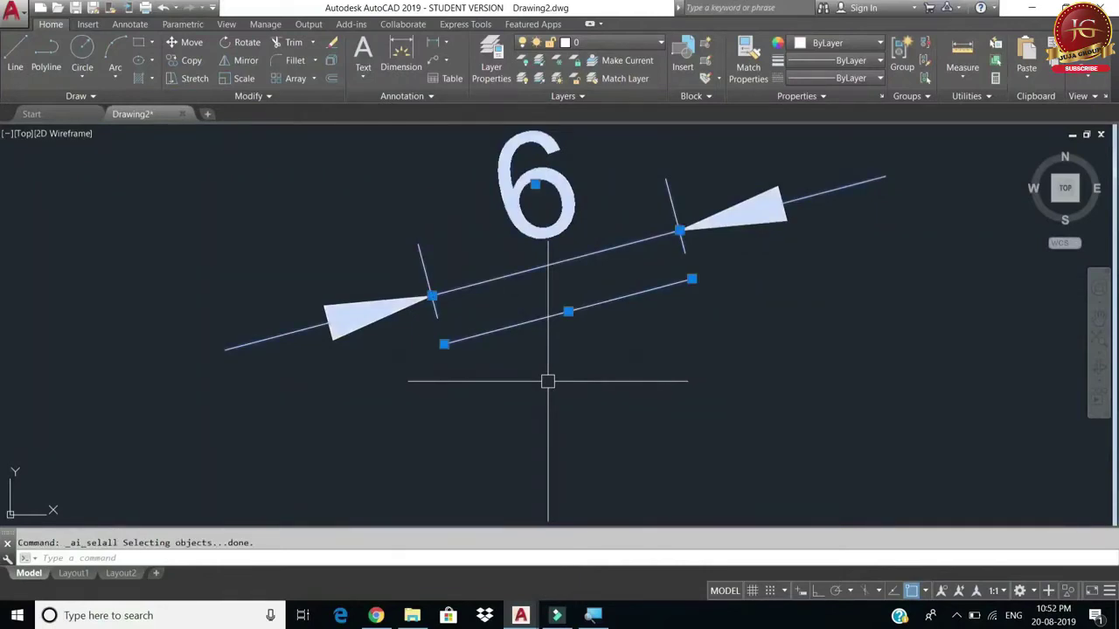
pyautogui.write('e')
pyautogui.press('Return')
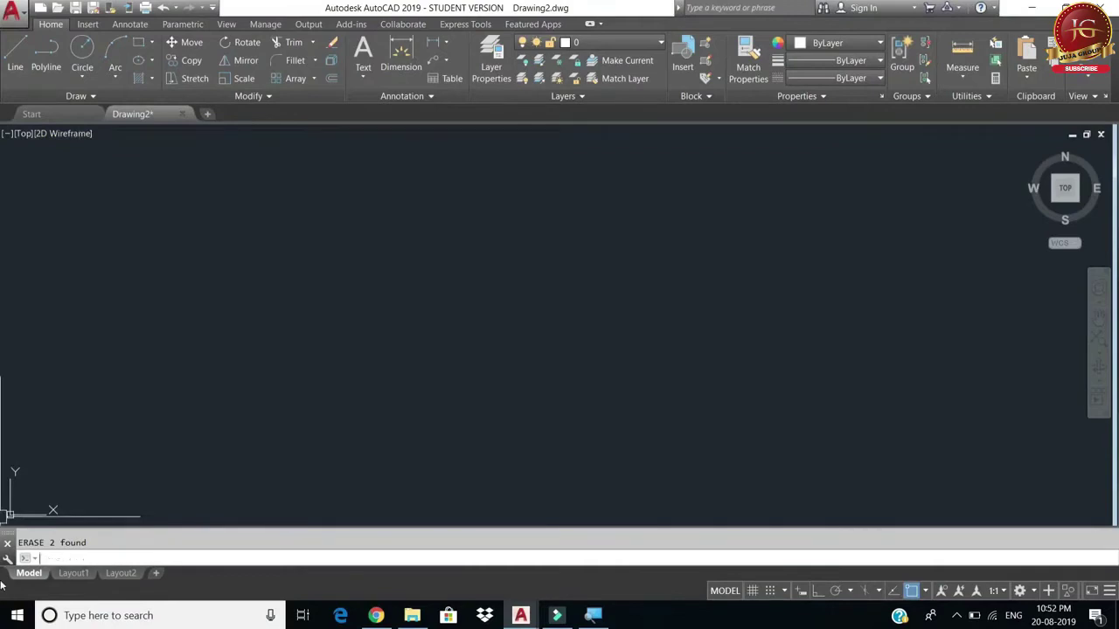
# Step: Draw a horizontal line 20 units long to the right with Ortho mode switched on, and end the Line command
pyautogui.write('L')
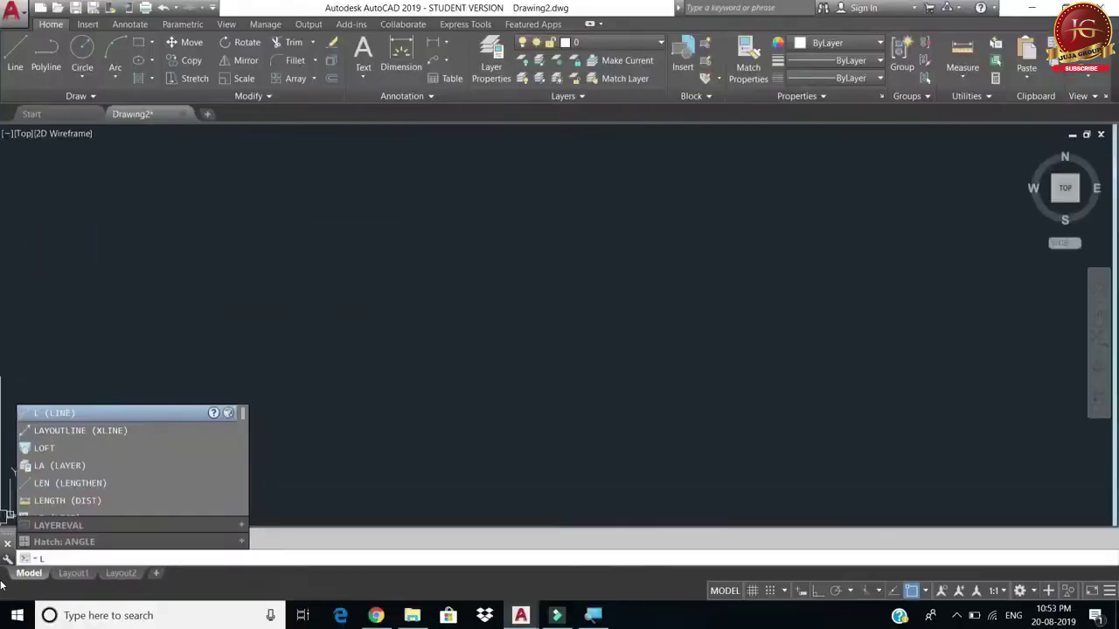
pyautogui.press('Return')
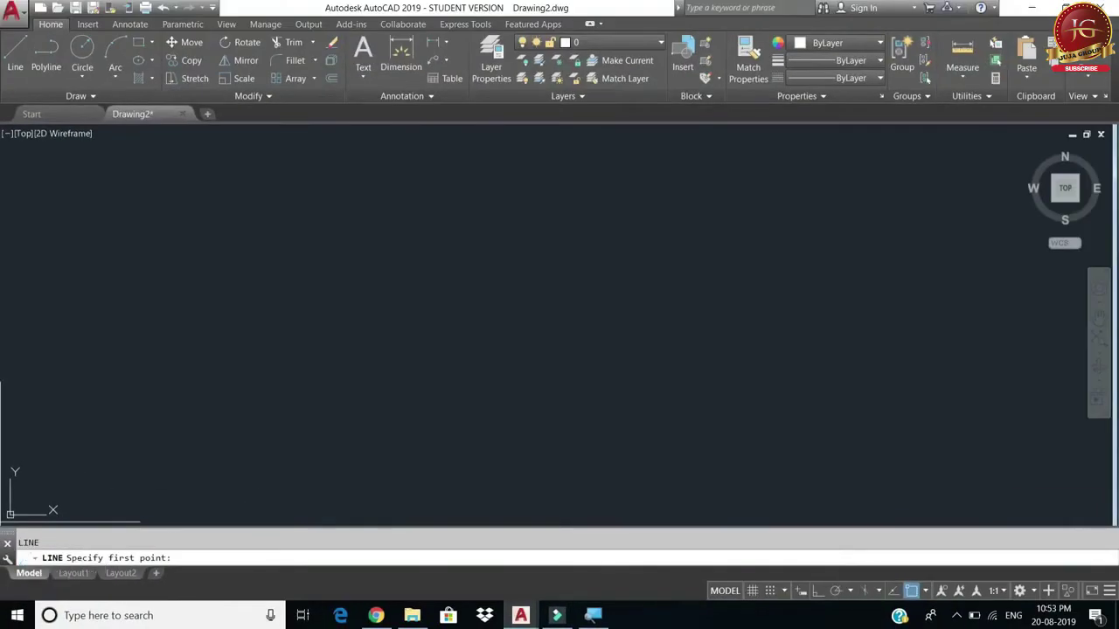
pyautogui.click(255, 299)
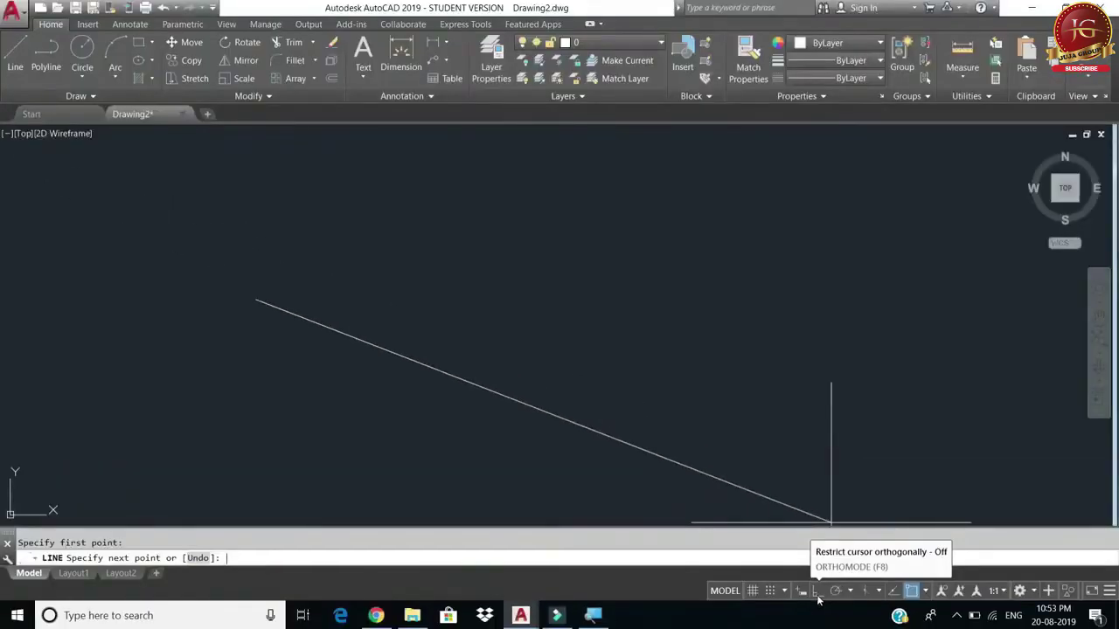
pyautogui.click(819, 594)
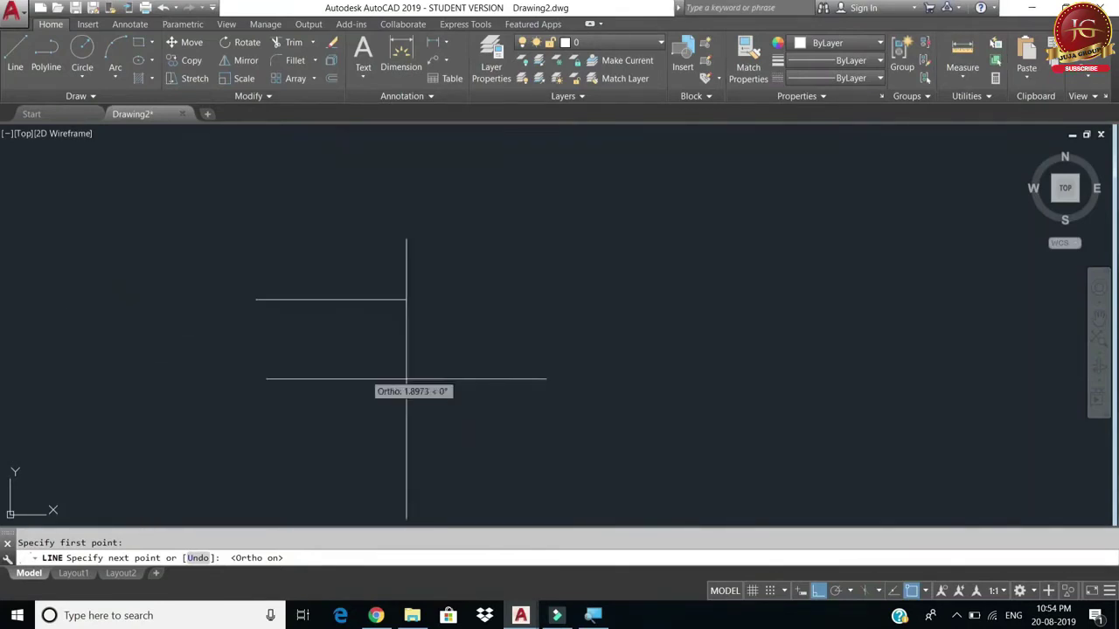
pyautogui.write('6')
pyautogui.press('BackSpace')
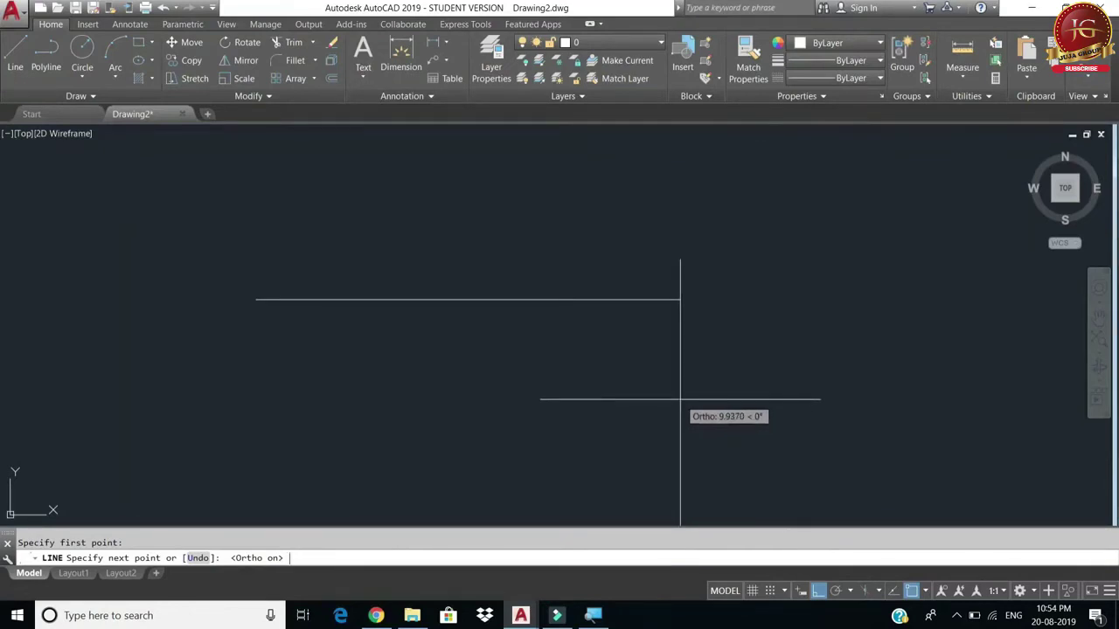
pyautogui.write('20')
pyautogui.press('Return')
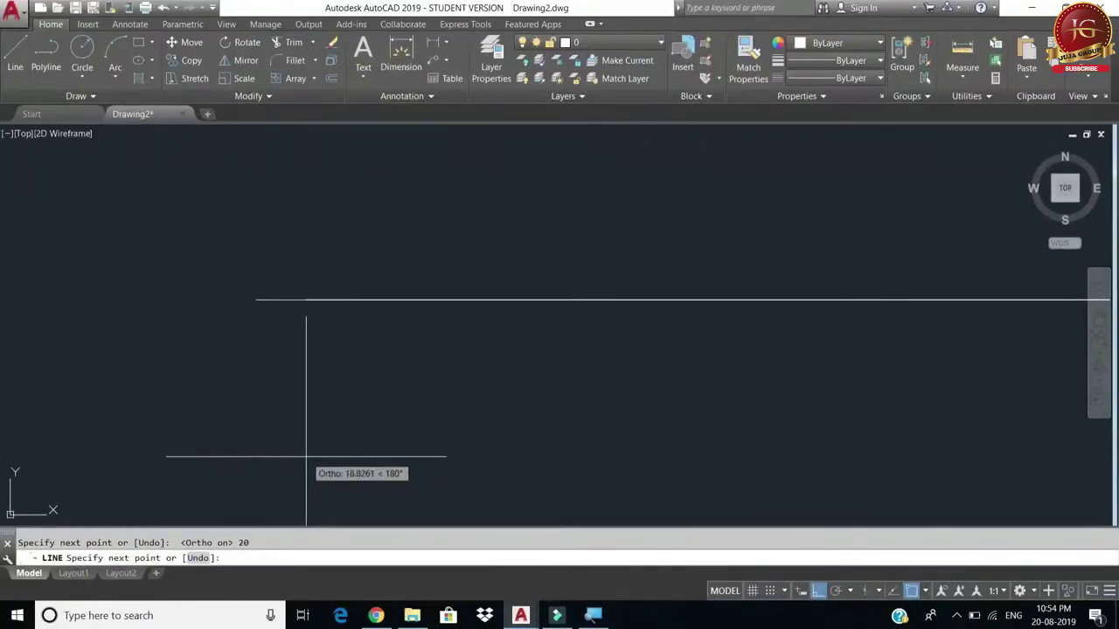
pyautogui.press('Escape')
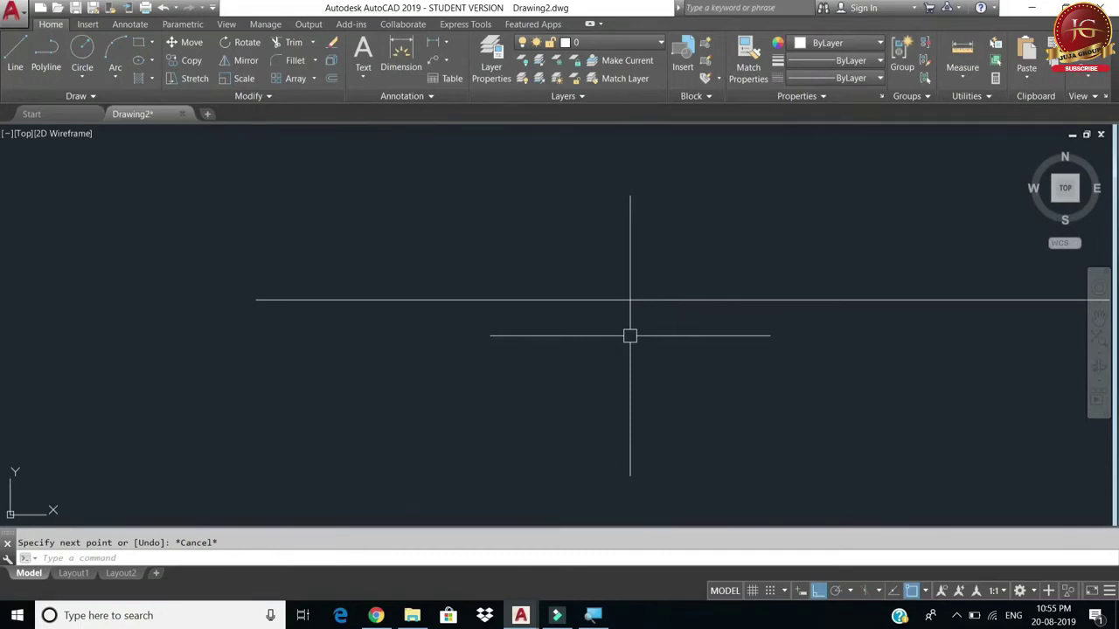
# Step: Zoom with the All option, and reduce the view until both ends of the horizontal line show
pyautogui.write('z')
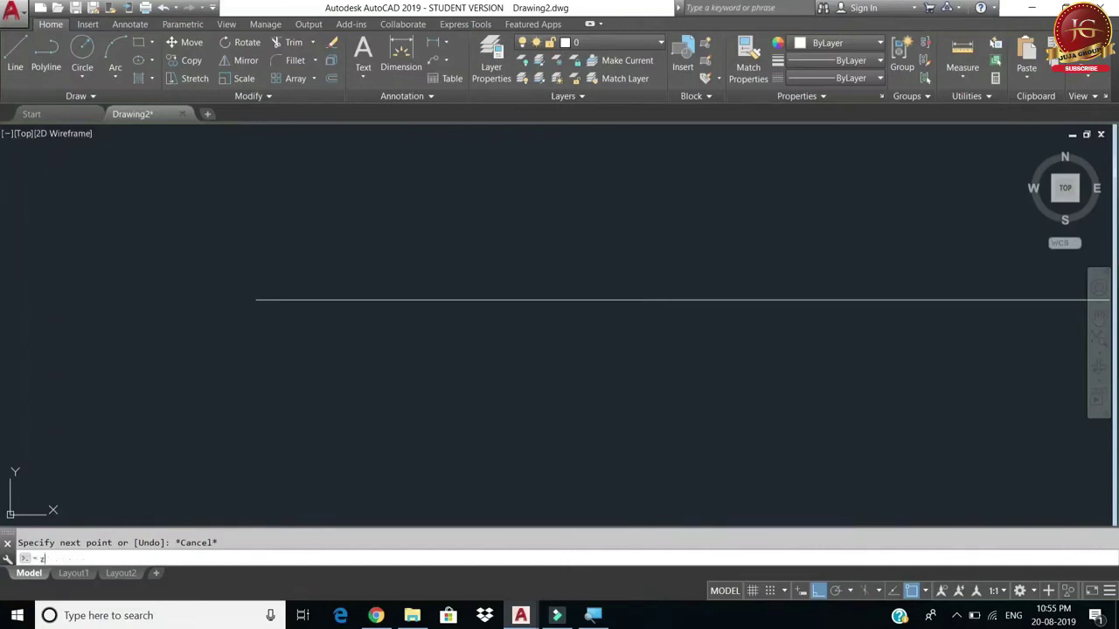
pyautogui.press('Return')
pyautogui.write('a')
pyautogui.press('Return')
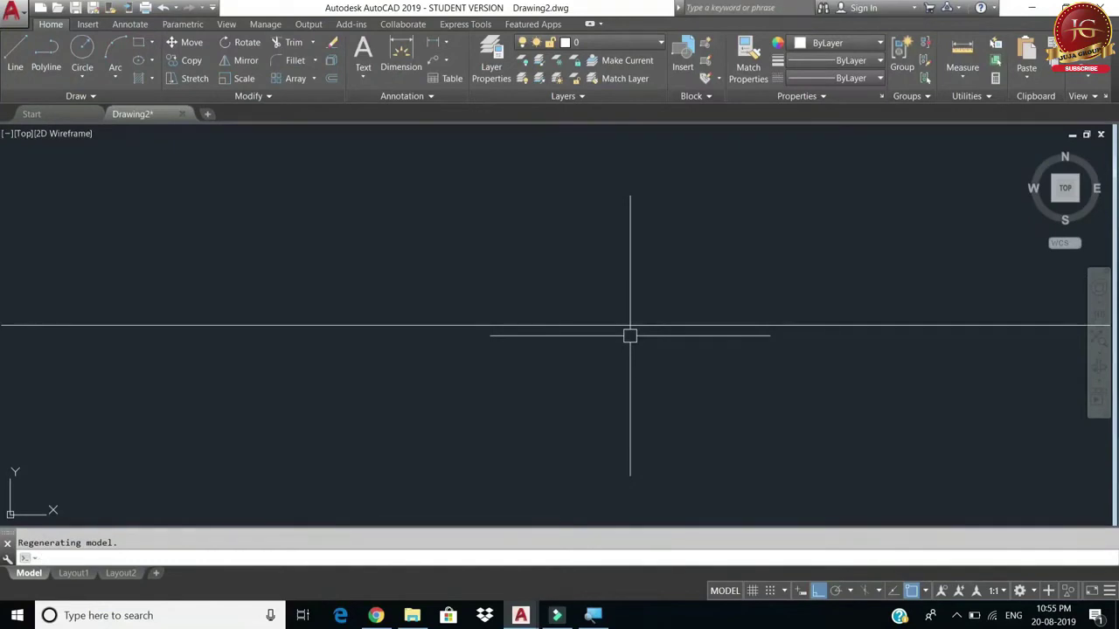
pyautogui.scroll(-2, 612, 324)
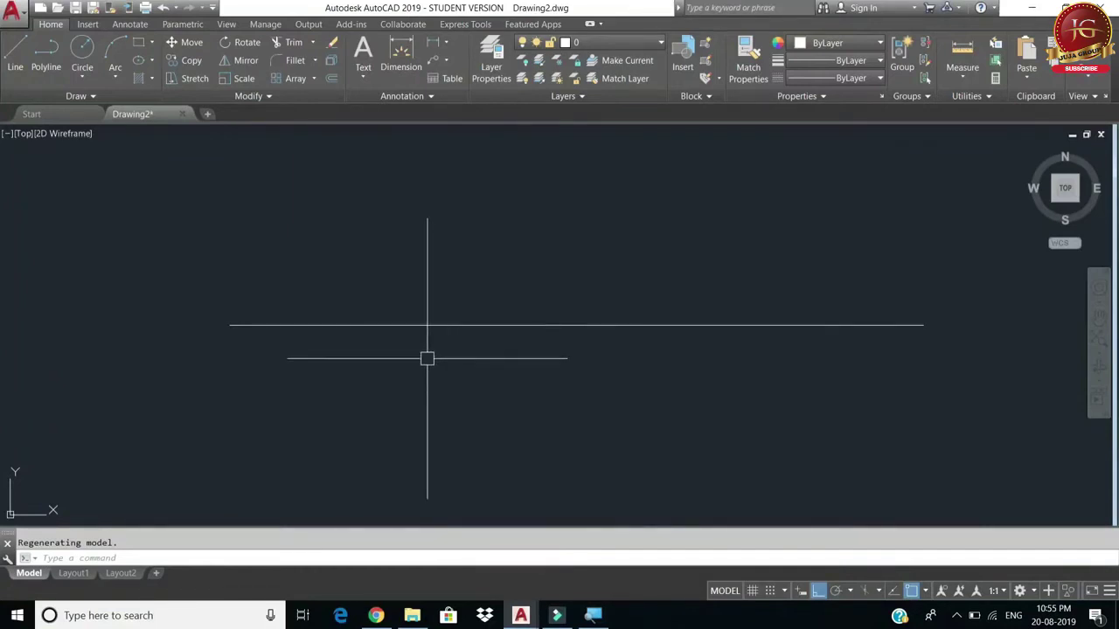
# Step: Zoom far out until the line shrinks to a dot, and bring it back to the middle of the view with Zoom Extents
pyautogui.scroll(-10, 427, 344)
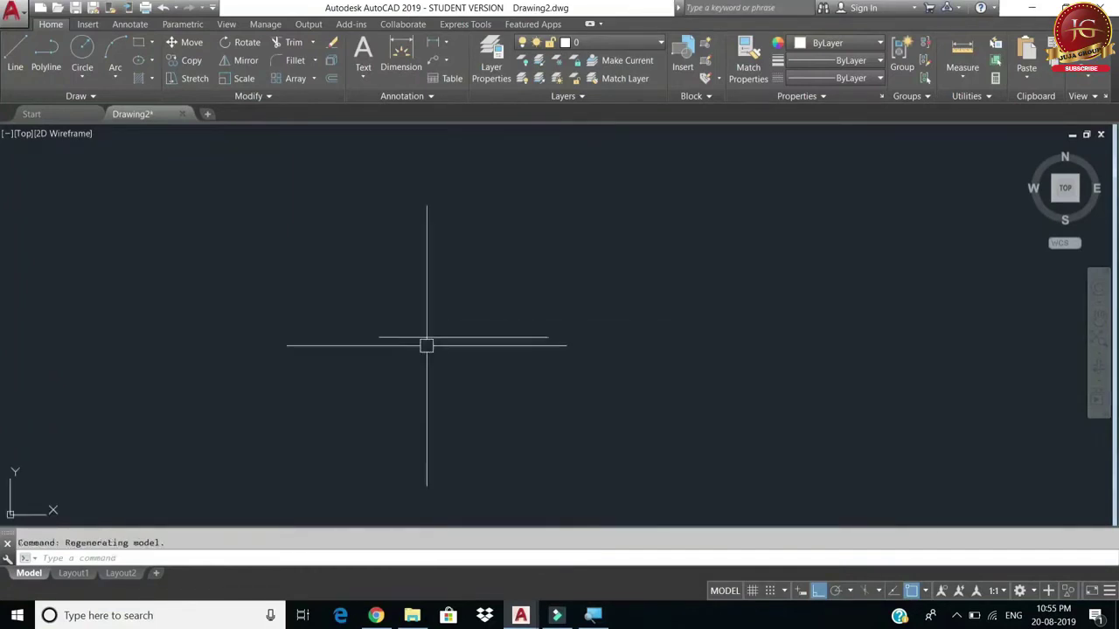
pyautogui.scroll(-3, 428, 409)
pyautogui.scroll(-2, 428, 412)
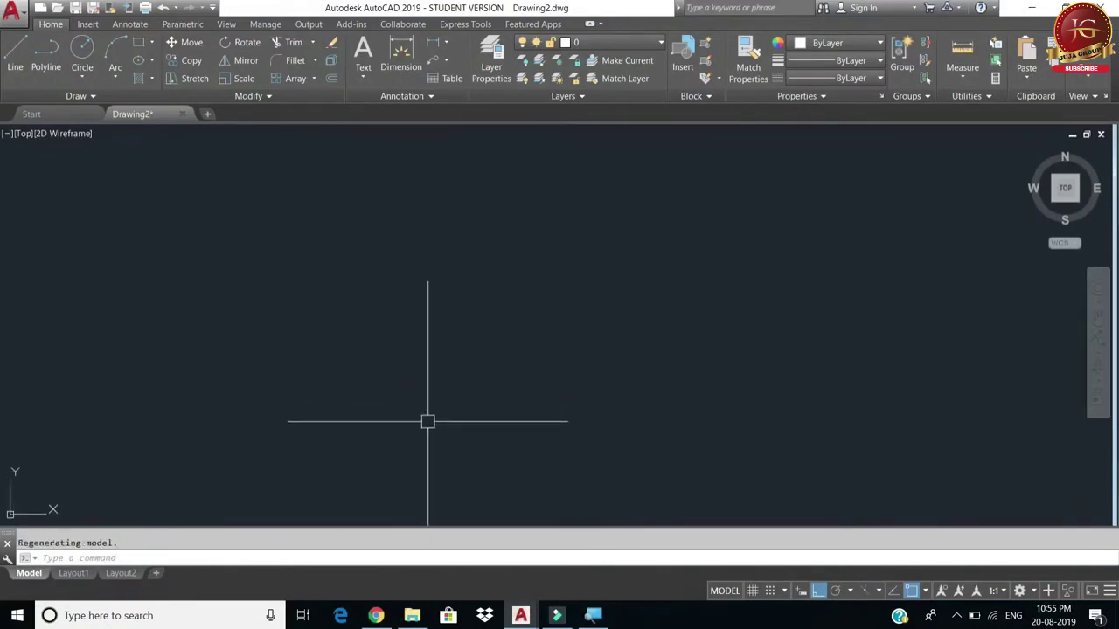
pyautogui.write('z')
pyautogui.press('Return')
pyautogui.write('e')
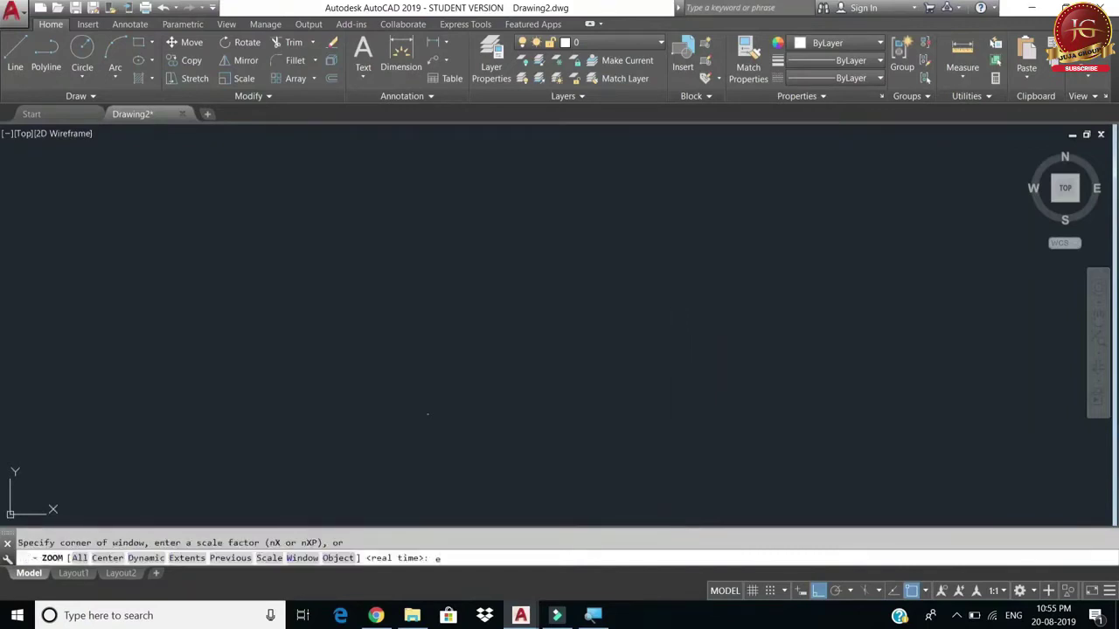
pyautogui.press('Return')
pyautogui.scroll(-2, 666, 399)
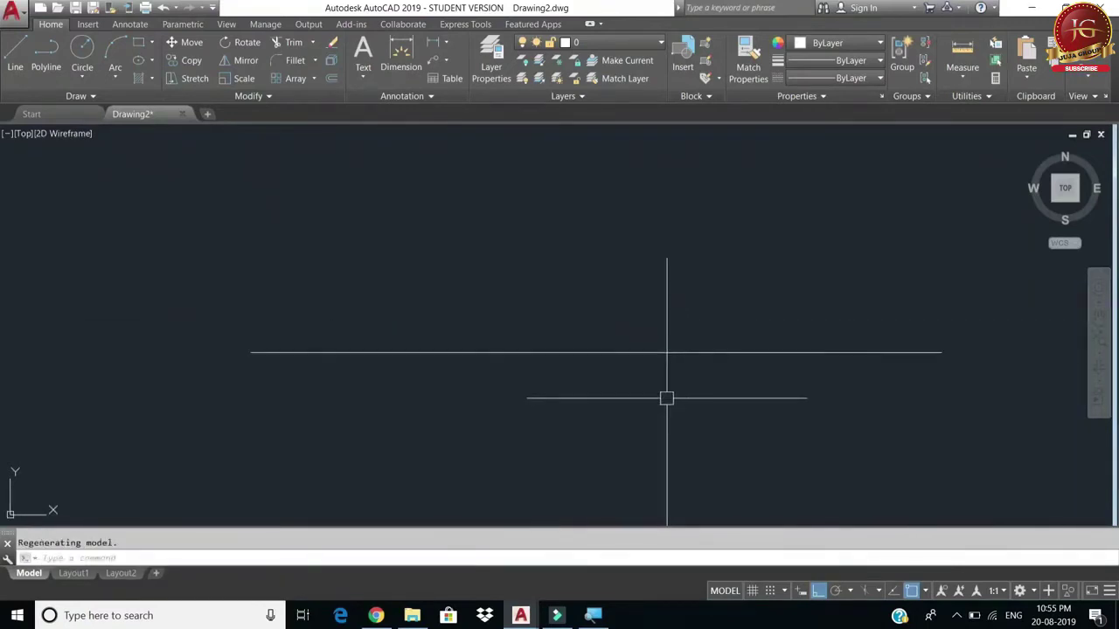
pyautogui.moveTo(667, 373); pyautogui.dragTo(667, 332, button='middle')
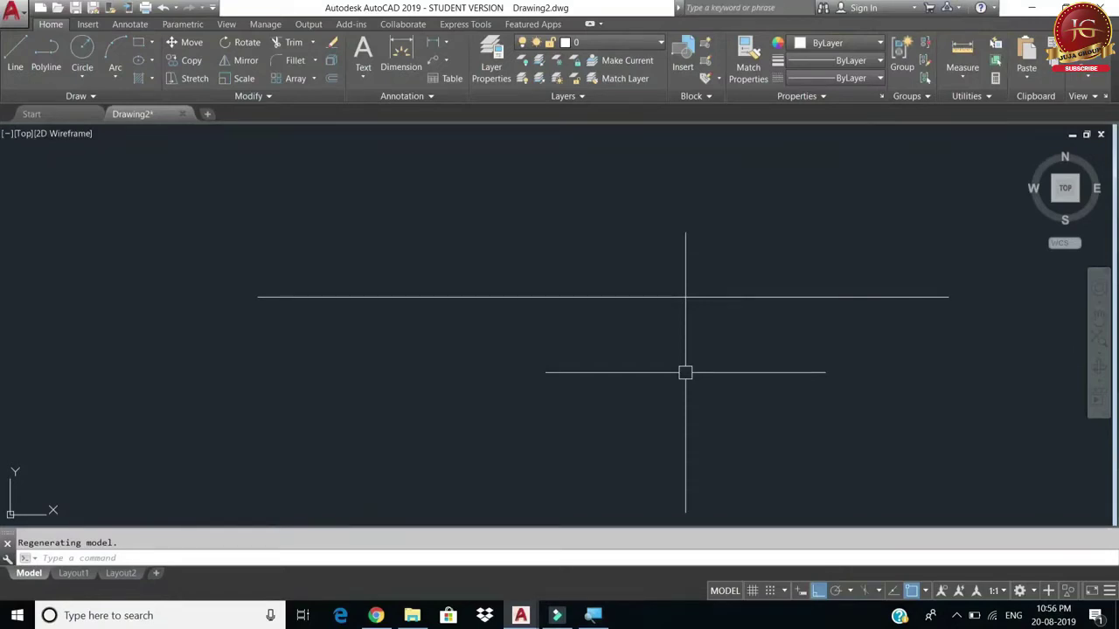
pyautogui.click(696, 359)
pyautogui.write('dli')
pyautogui.press('BackSpace')
pyautogui.press('BackSpace')
pyautogui.press('BackSpace')
pyautogui.press('Escape')
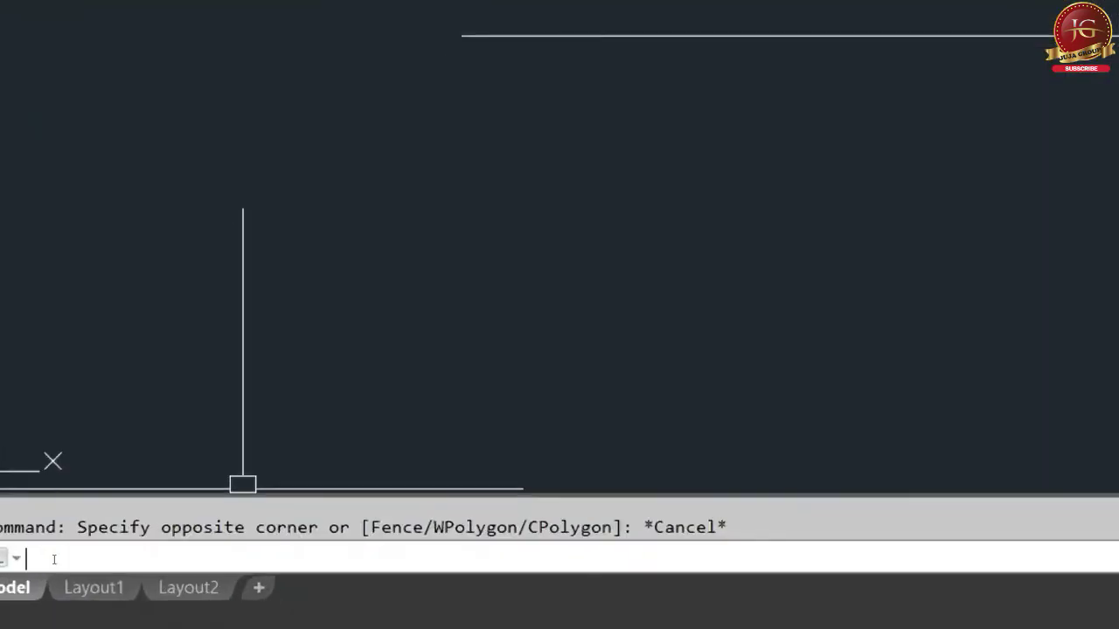
# Step: Add a linear dimension (DLI) between the two endpoints of the horizontal line, placed above it, with Object Snap toggled off and back on
pyautogui.write('dli')
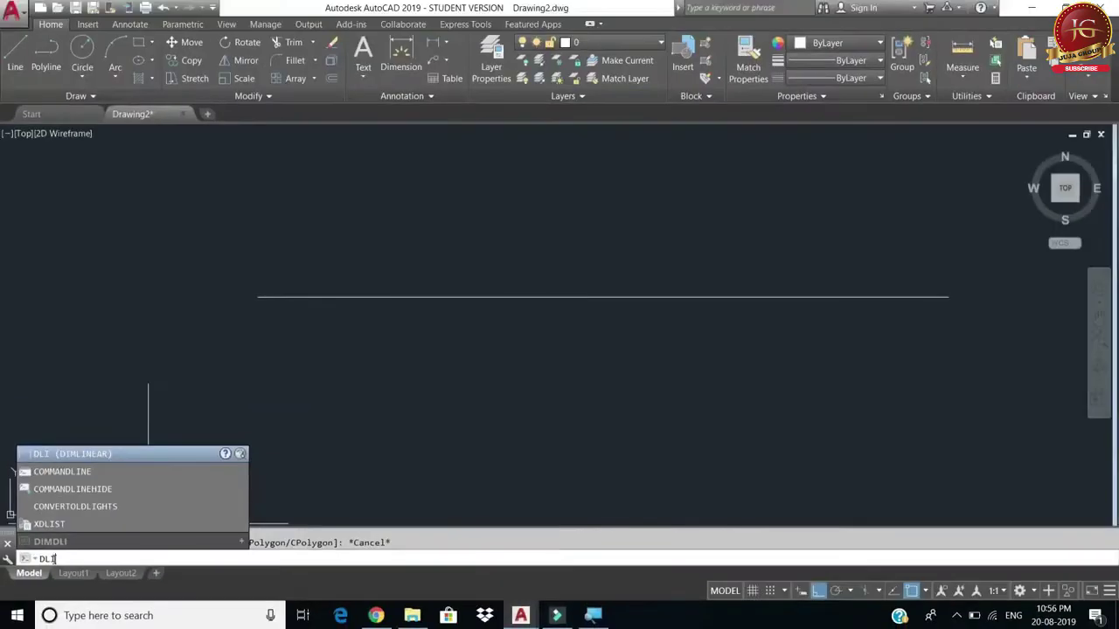
pyautogui.press('Return')
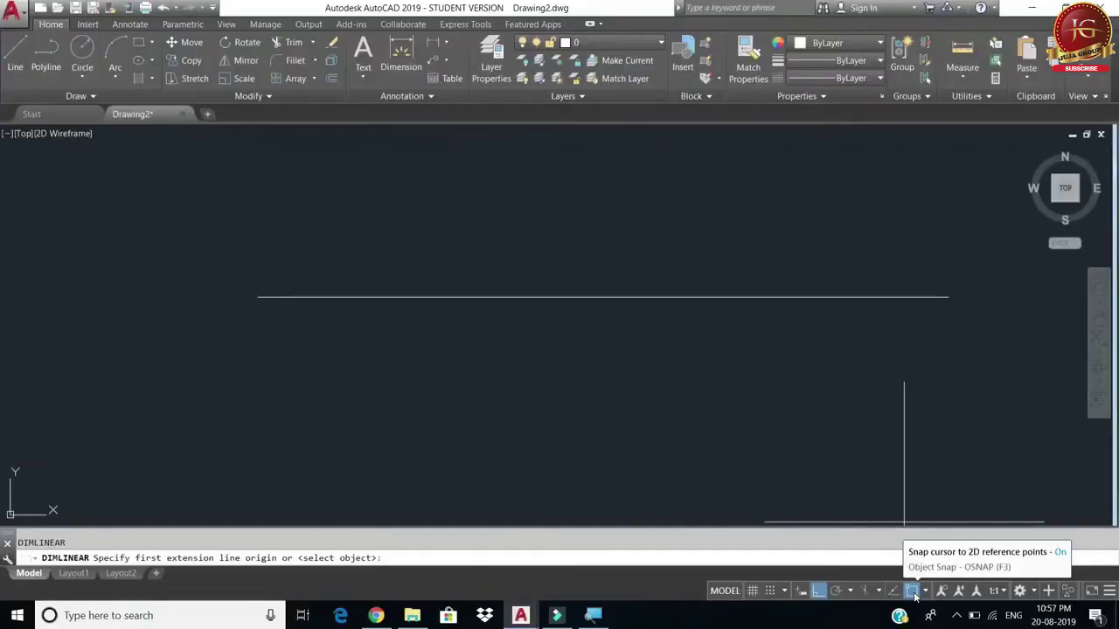
pyautogui.click(911, 591)
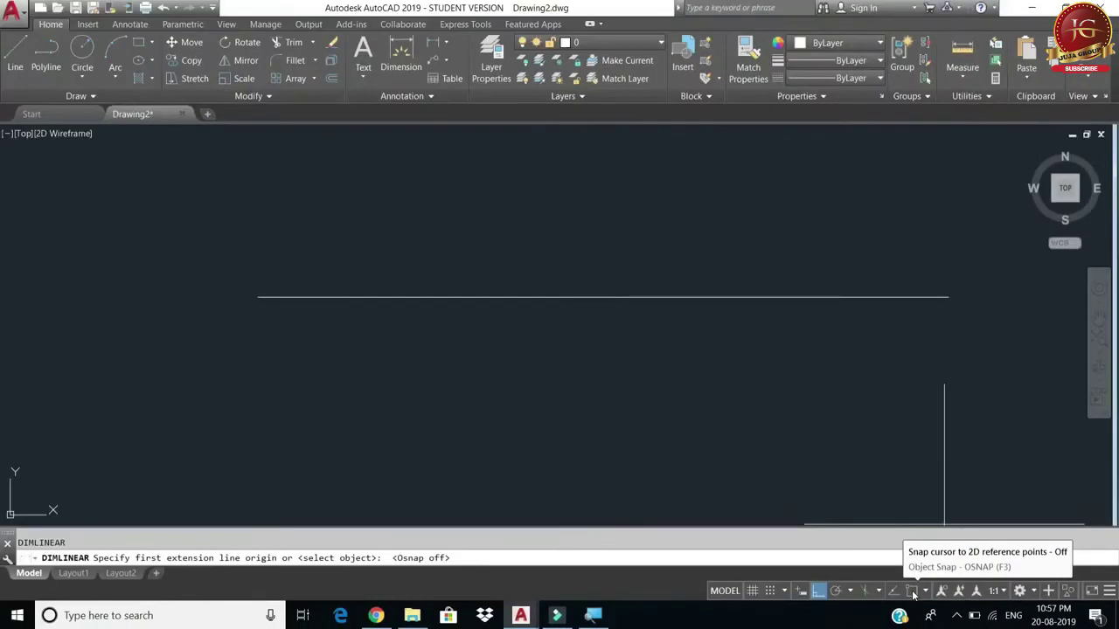
pyautogui.click(913, 594)
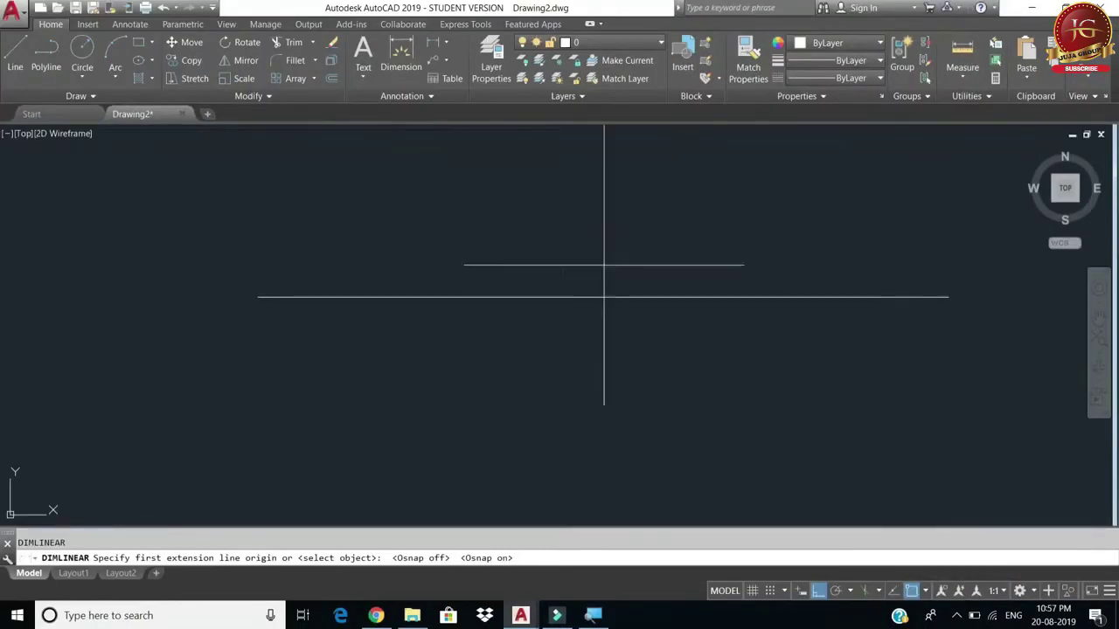
pyautogui.click(258, 297)
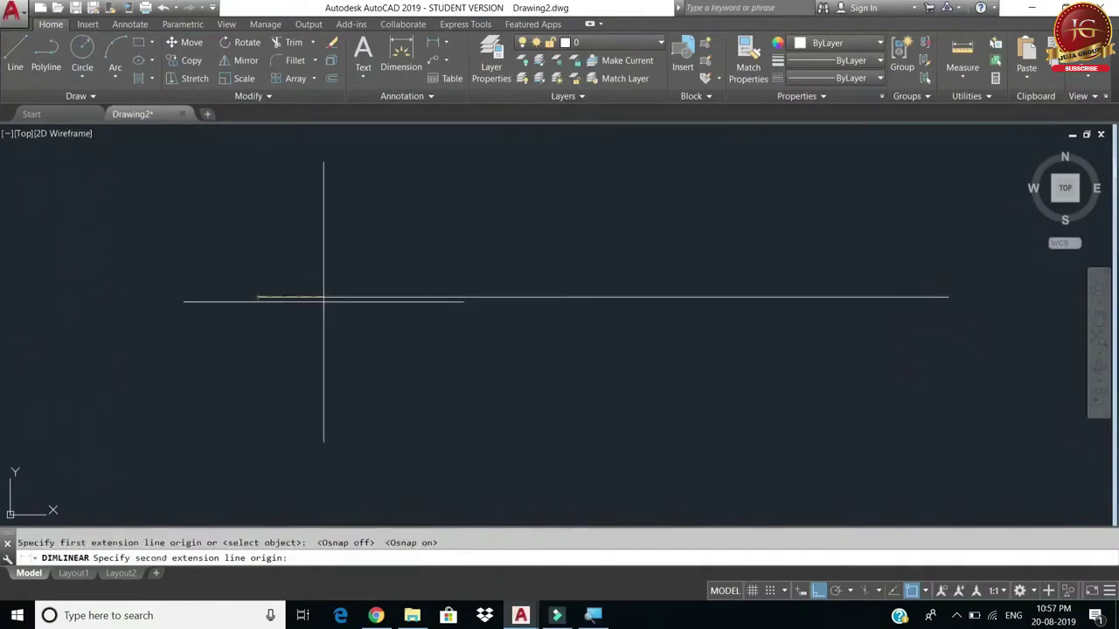
pyautogui.click(949, 297)
pyautogui.click(927, 211)
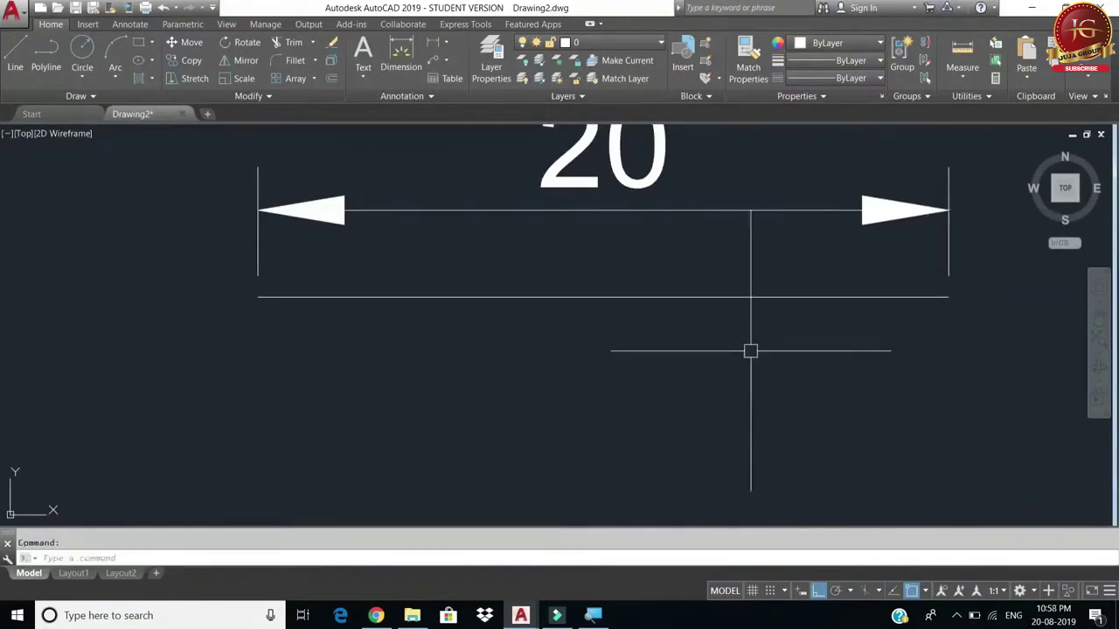
# Step: Erase all objects in the drawing, both the horizontal line and its linear dimension
pyautogui.moveTo(681, 317); pyautogui.dragTo(629, 392, button='middle')
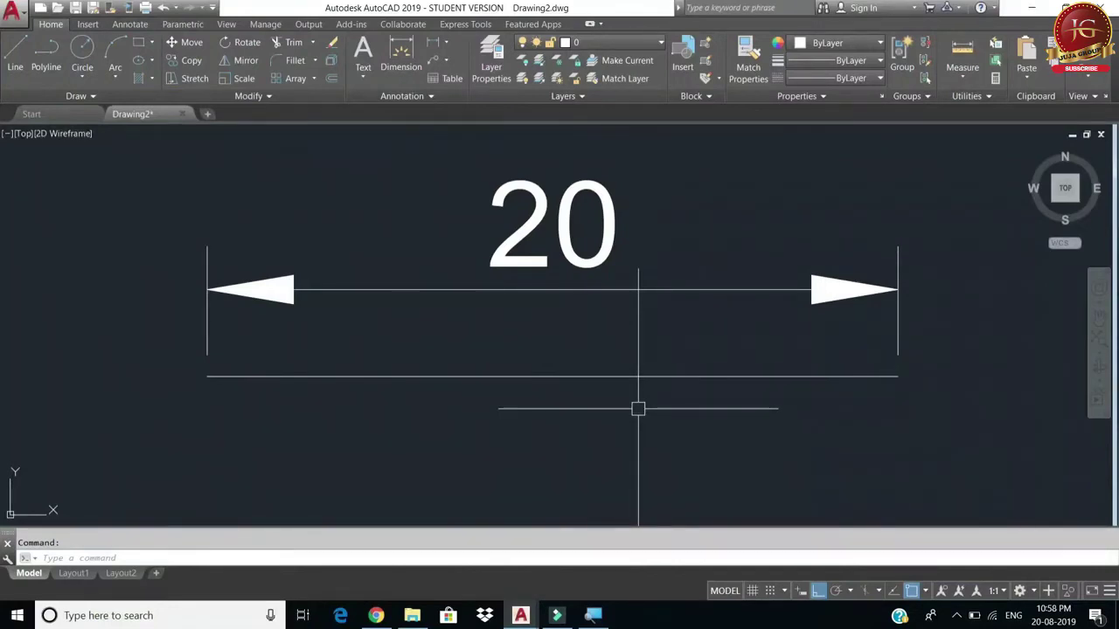
pyautogui.hotkey('ctrl', 'a')
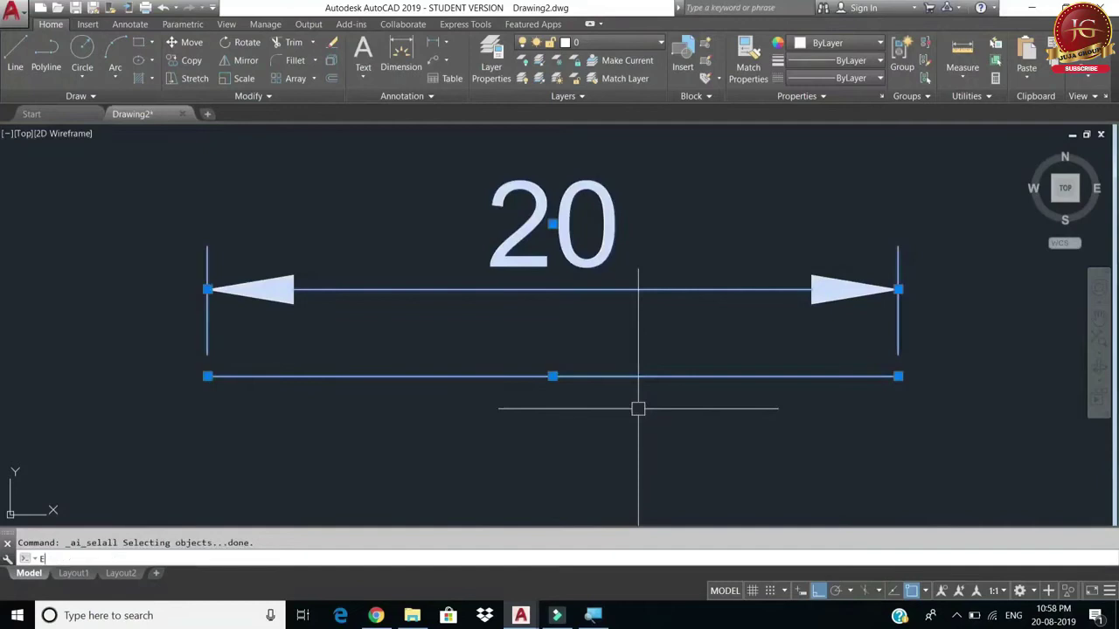
pyautogui.press('Delete')
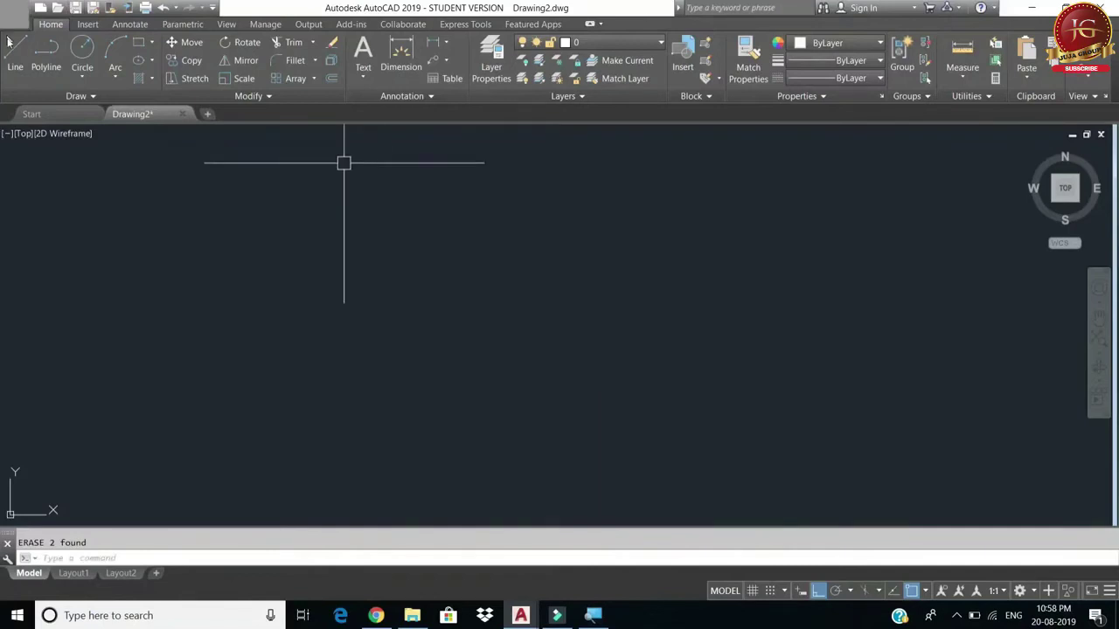
# Step: Draw a rectangle's bottom and right sides with the Line command, 20 units to the right and 10 units up
pyautogui.click(17, 63)
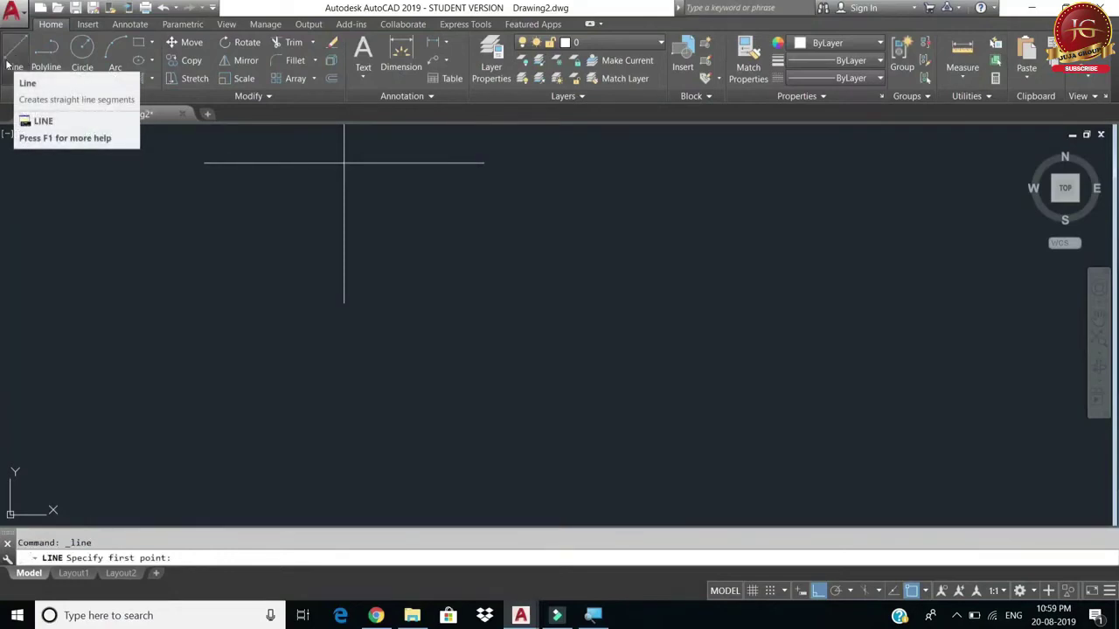
pyautogui.click(252, 385)
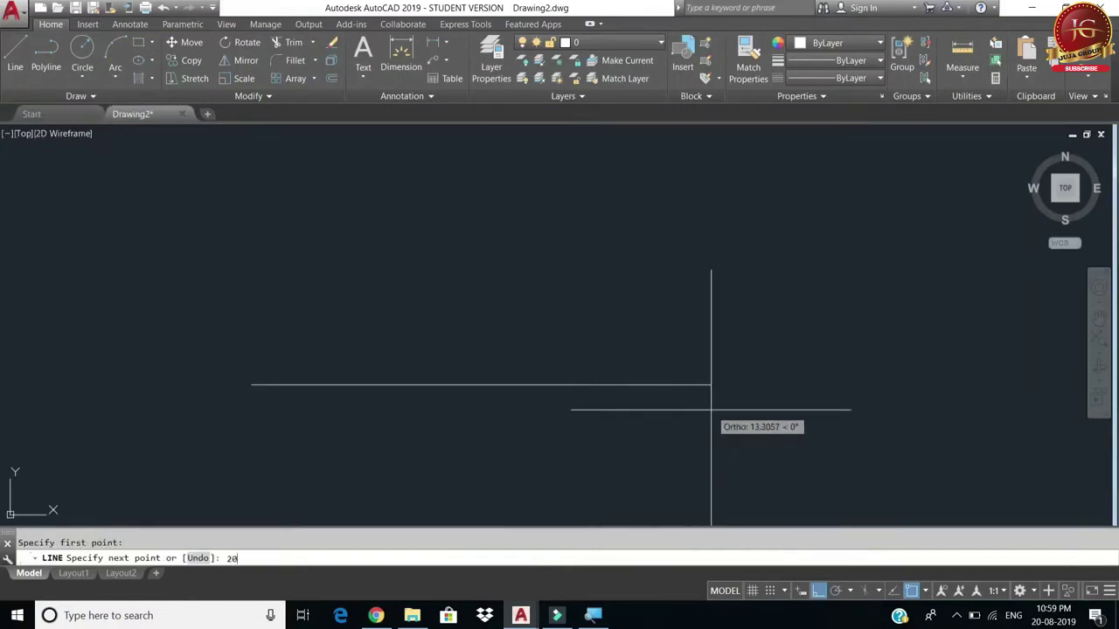
pyautogui.press('Return')
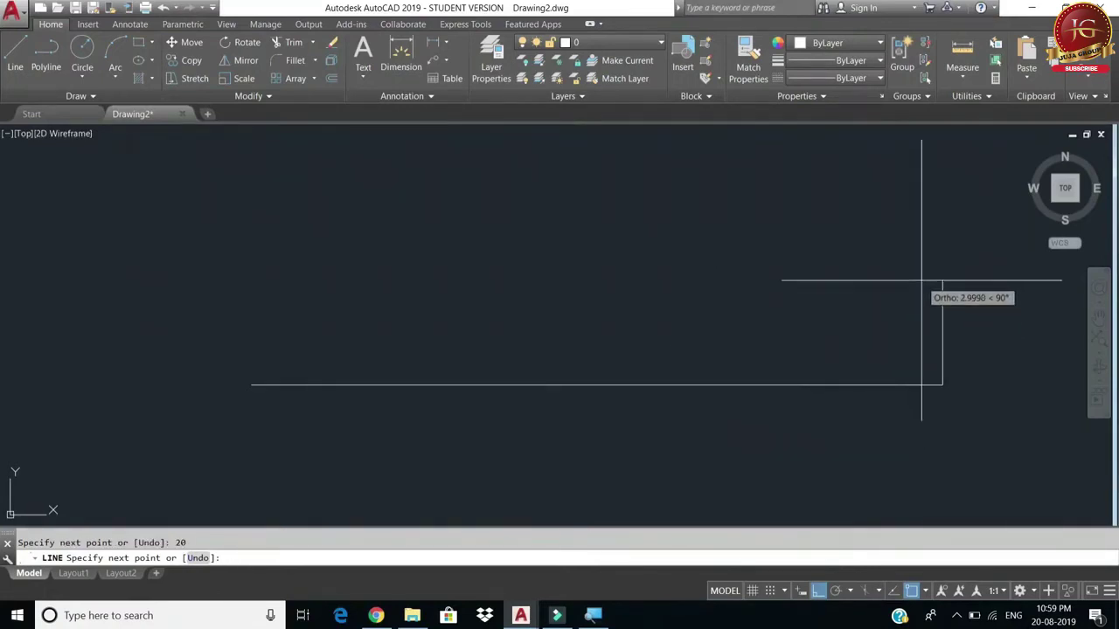
pyautogui.moveTo(900, 297); pyautogui.dragTo(895, 307, button='middle')
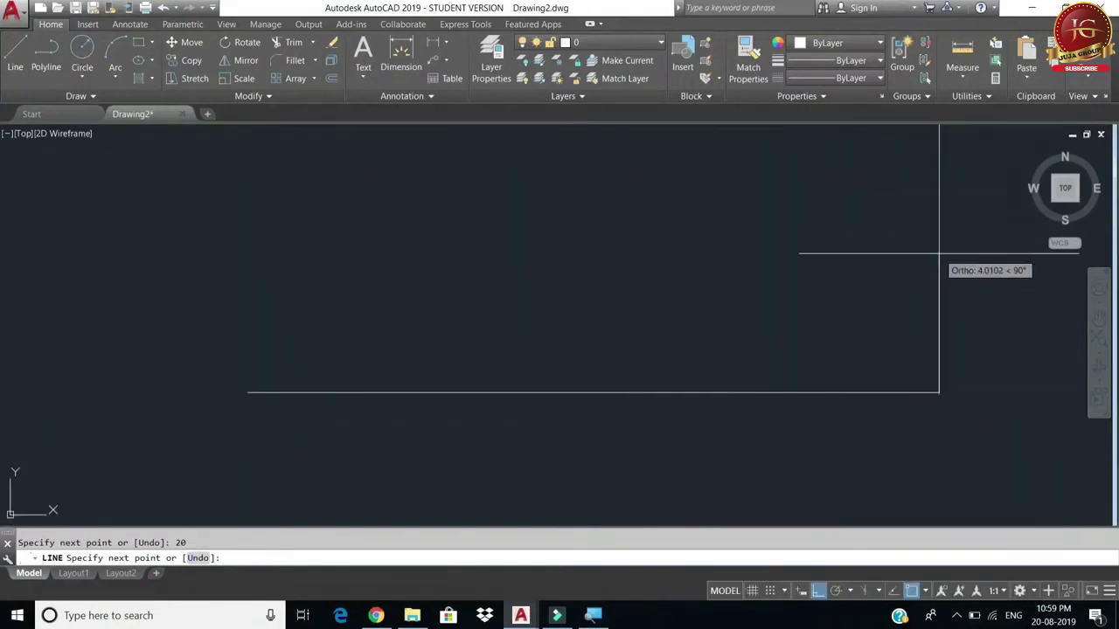
pyautogui.moveTo(939, 255); pyautogui.dragTo(900, 334, button='middle')
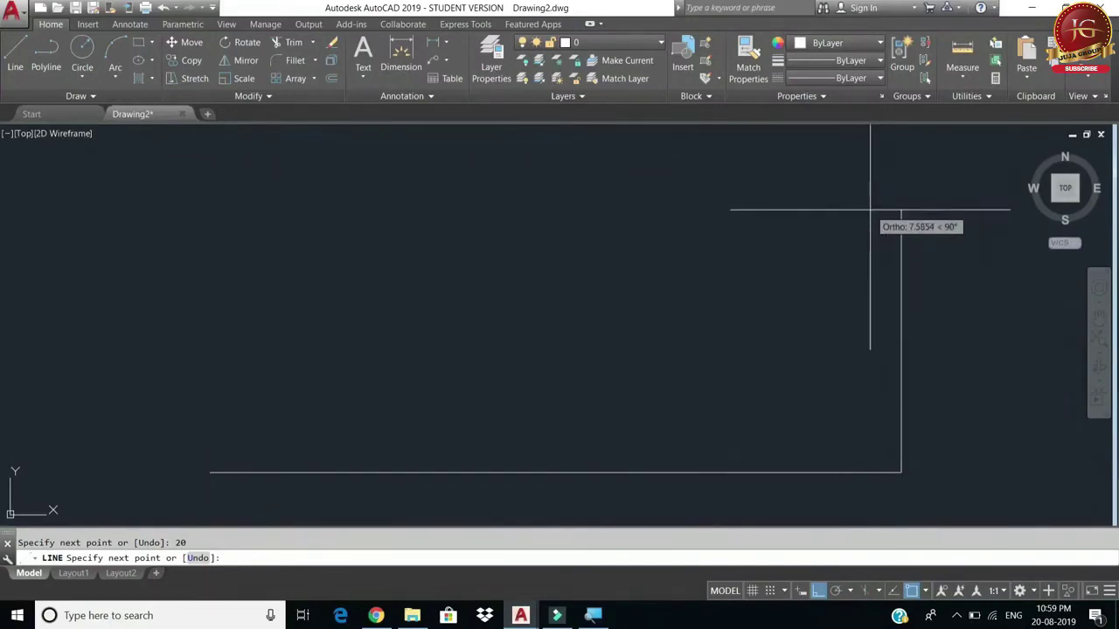
pyautogui.press('Return')
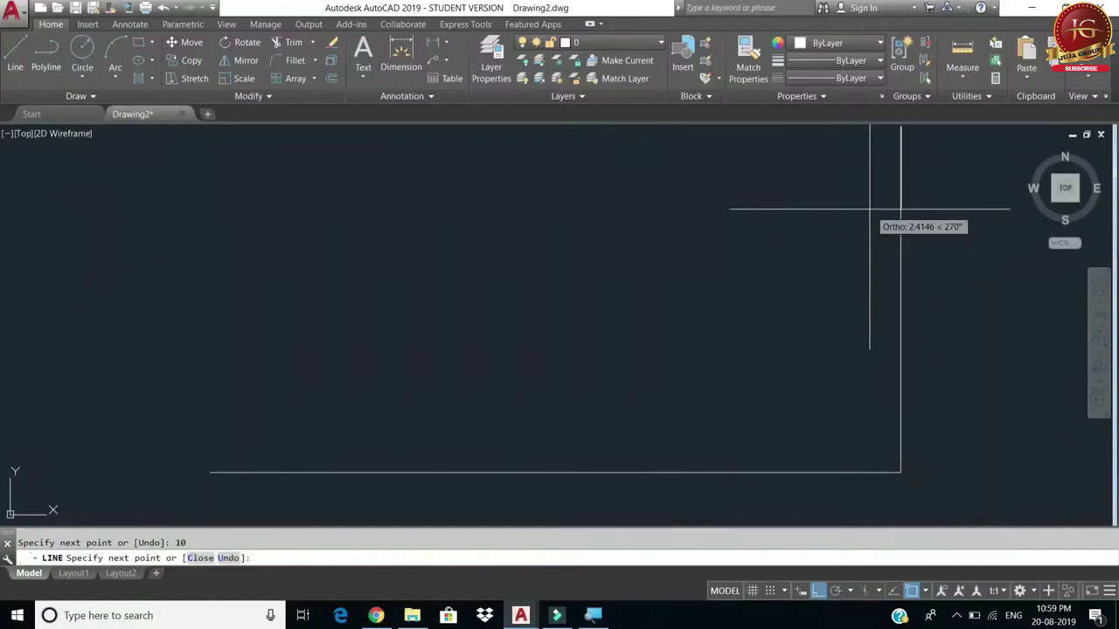
# Step: Draw the top side 20 units to the left and complete the rectangle with the Line command's Close option
pyautogui.scroll(-2, 804, 289)
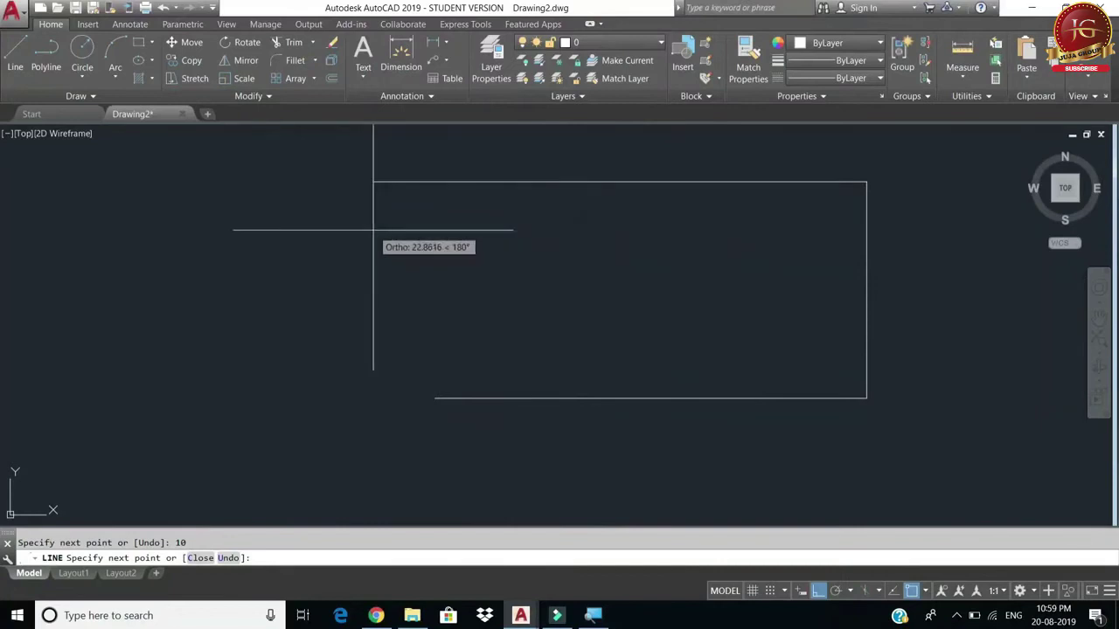
pyautogui.write('20')
pyautogui.press('Return')
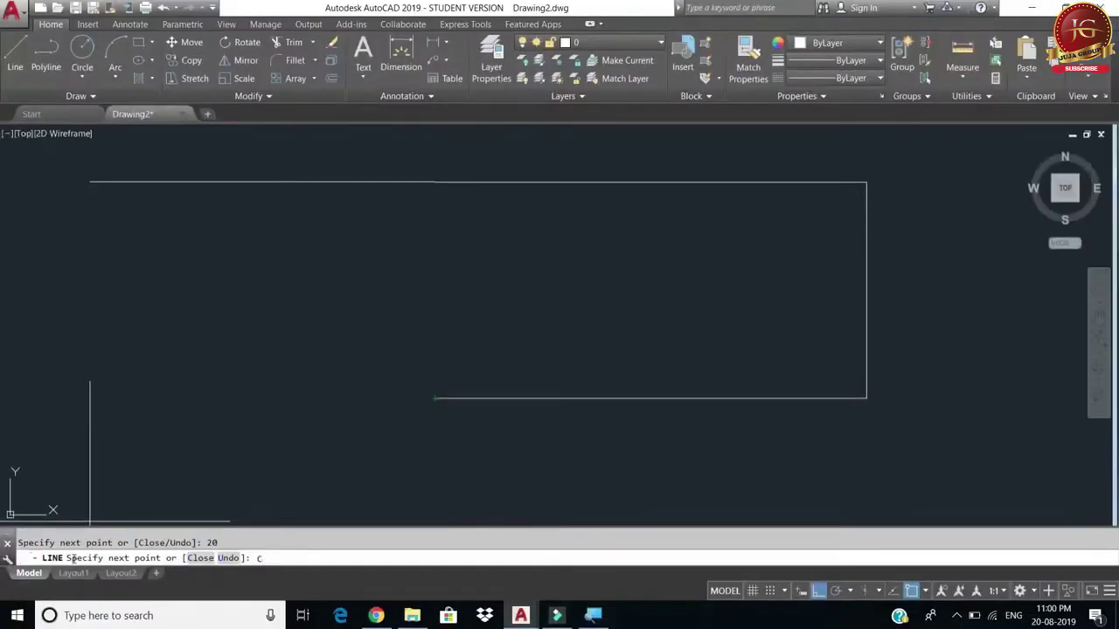
pyautogui.press('Return')
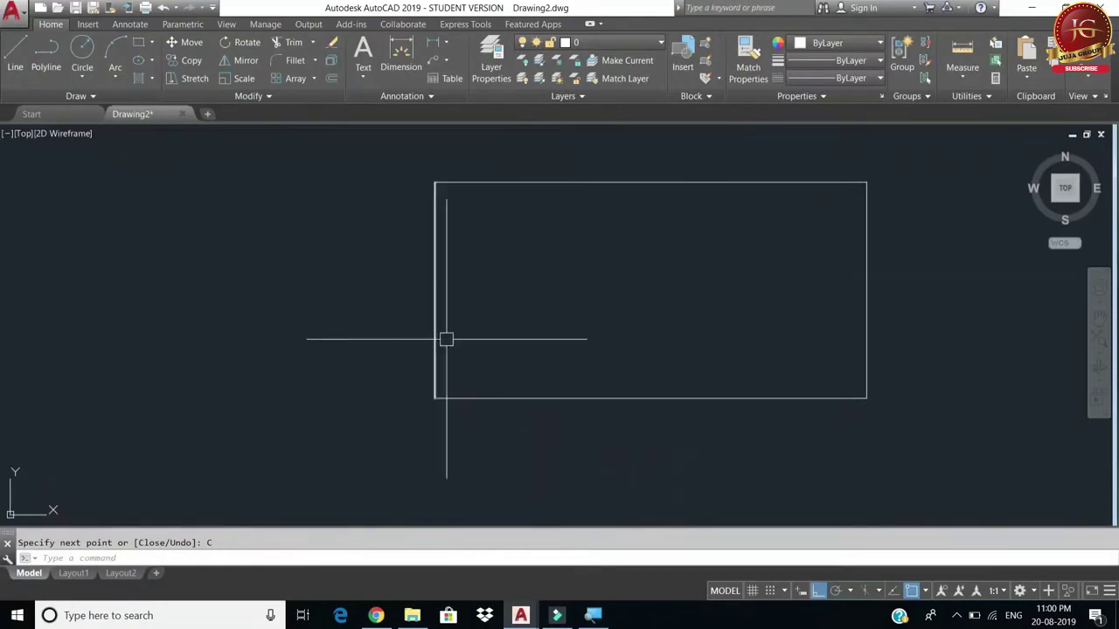
# Step: Select all four sides of the rectangle with a crossing window and erase them
pyautogui.moveTo(582, 305); pyautogui.dragTo(479, 313, button='middle')
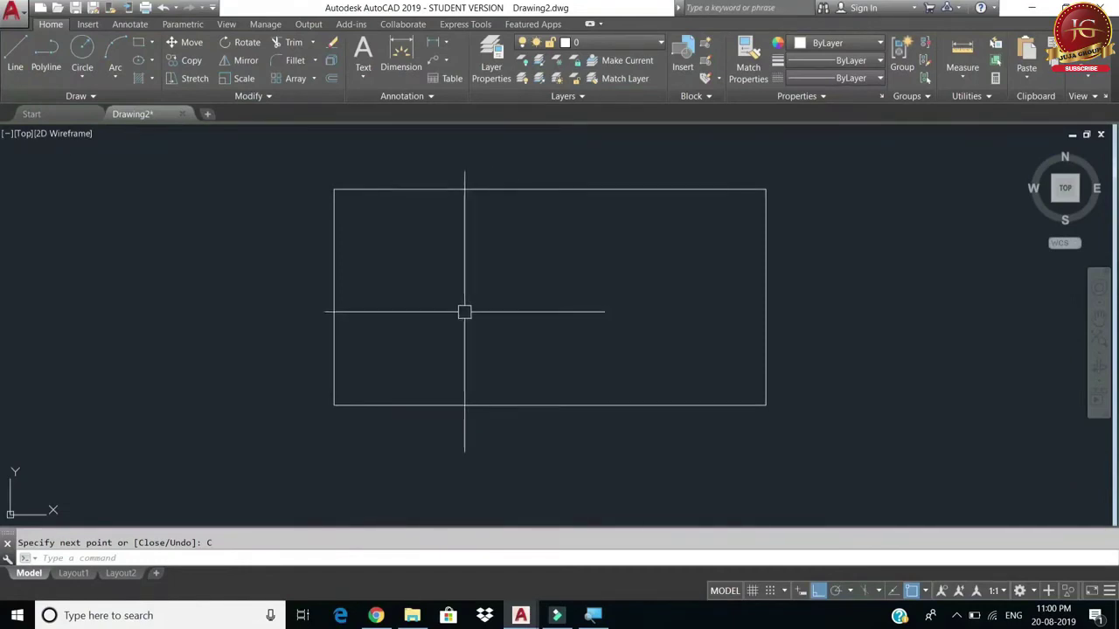
pyautogui.scroll(-1, 464, 312)
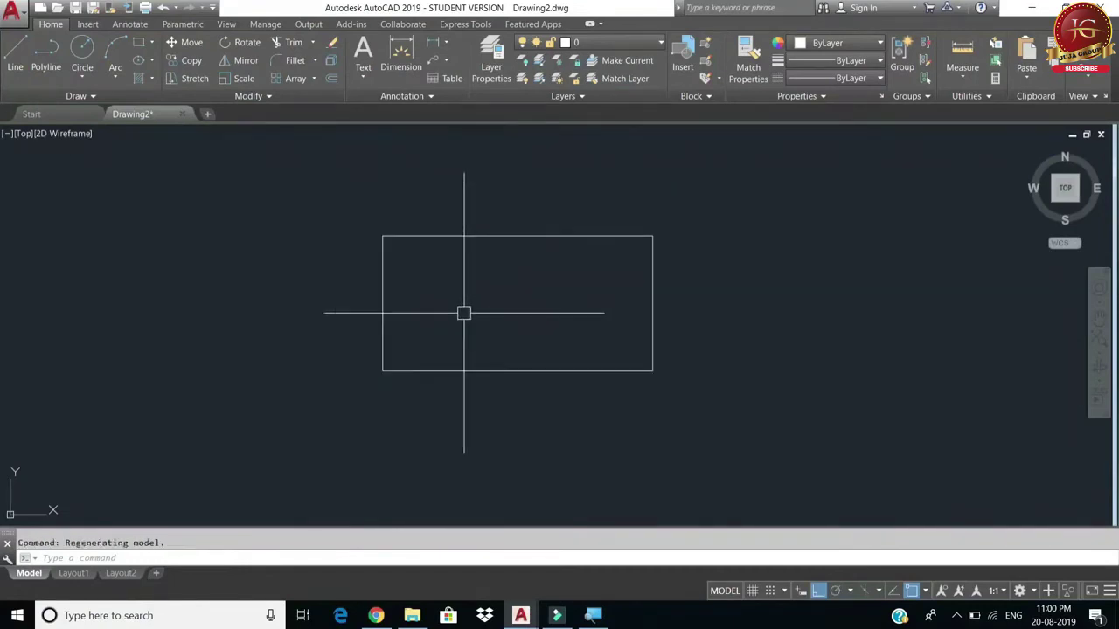
pyautogui.click(699, 202)
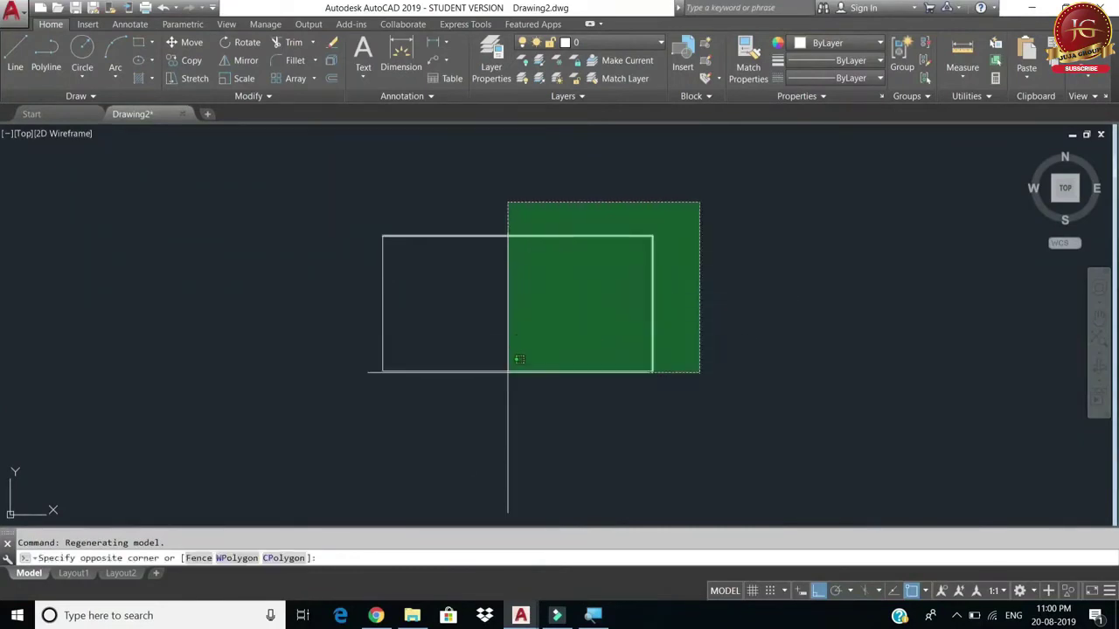
pyautogui.click(369, 391)
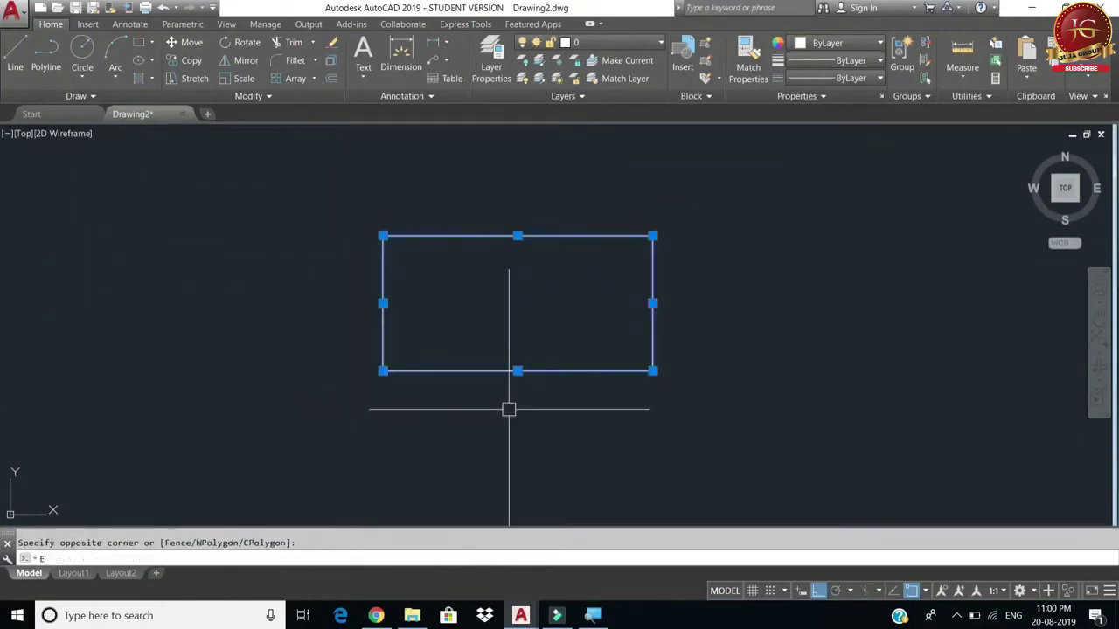
pyautogui.press('Delete')
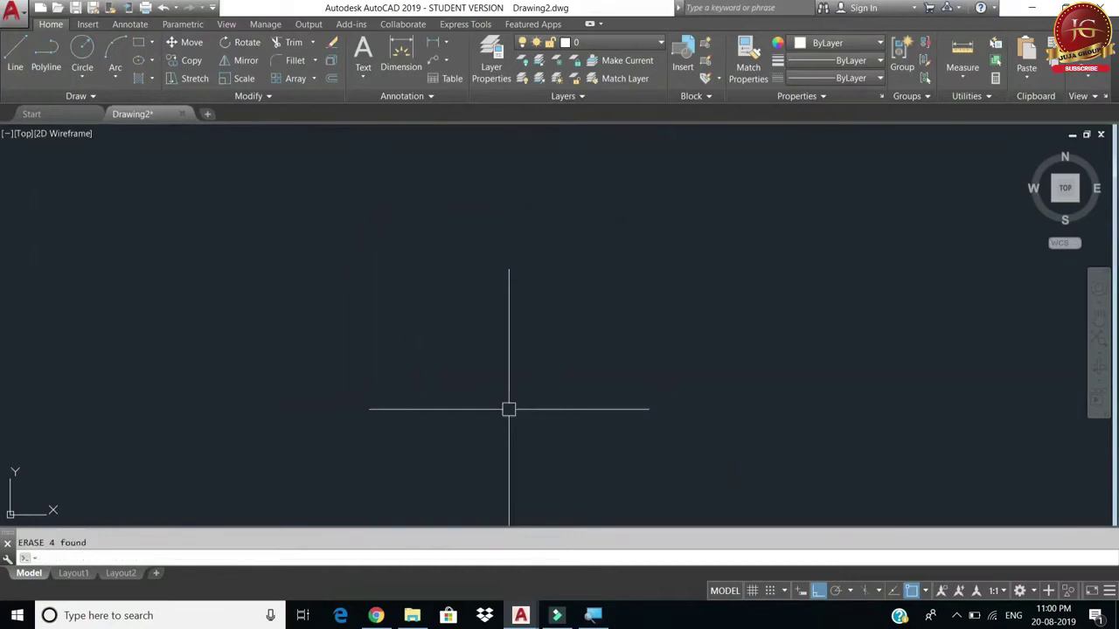
# Step: Draw a horizontal line 500 units long to the right, and end the Line command
pyautogui.press('Return')
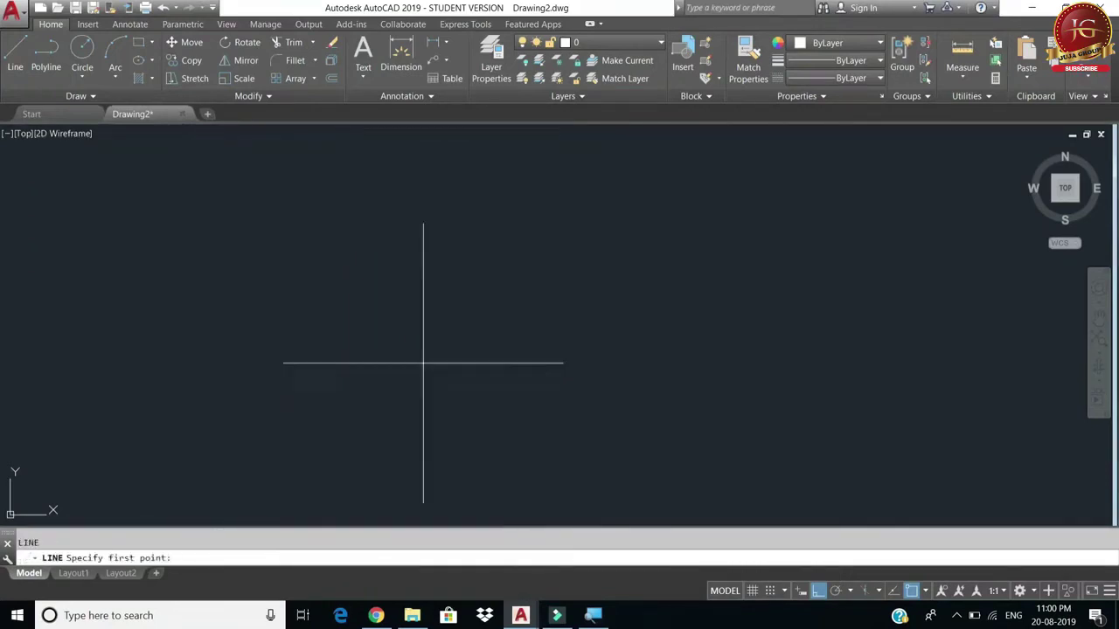
pyautogui.click(145, 371)
pyautogui.write('500')
pyautogui.press('Return')
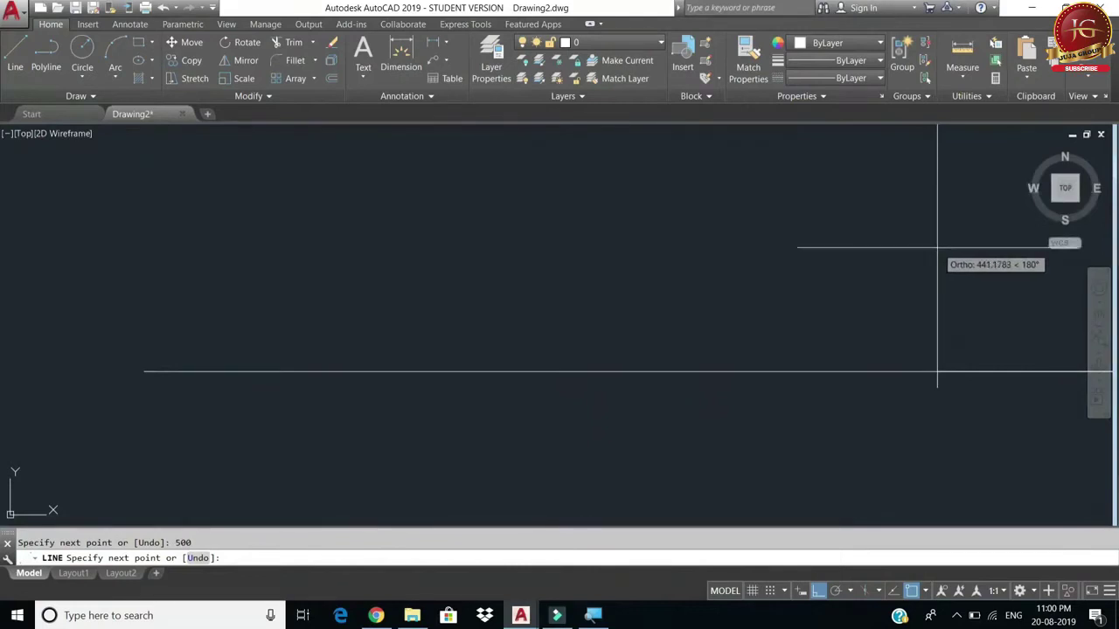
pyautogui.press('Escape')
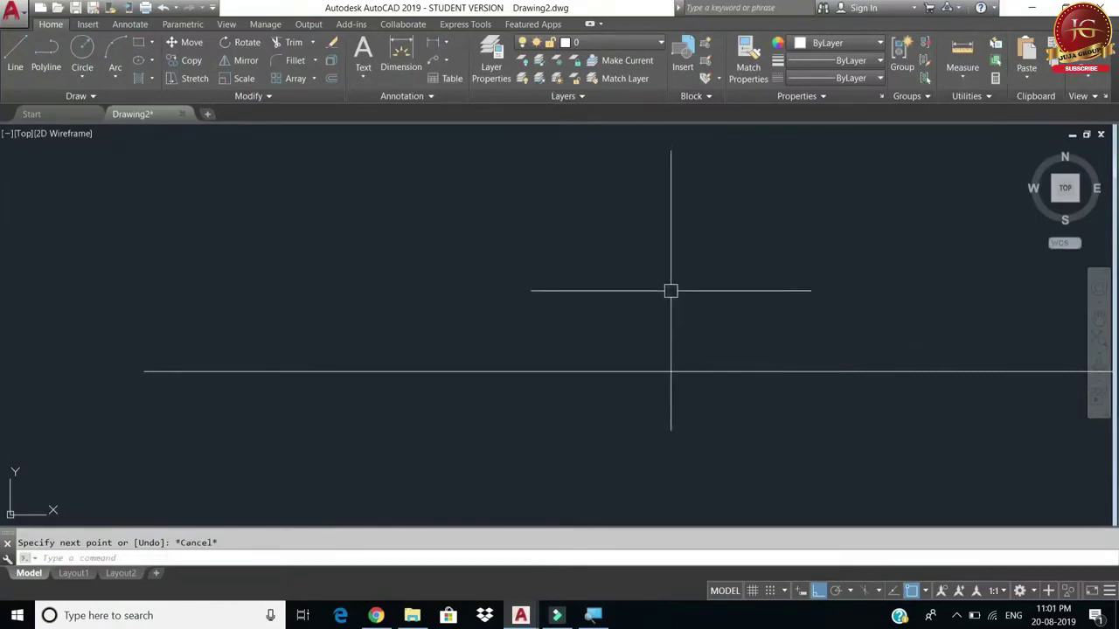
# Step: Zoom to the drawing's extents with the Zoom command, and adjust the magnification until the whole 500-unit line is in view
pyautogui.scroll(-2, 652, 305)
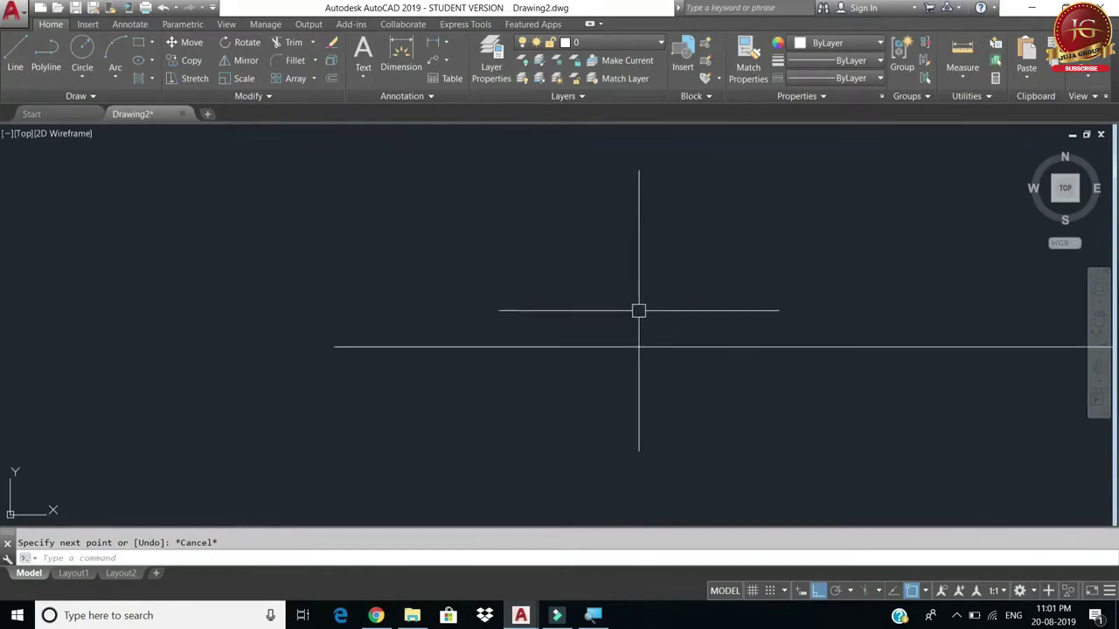
pyautogui.scroll(-2, 646, 313)
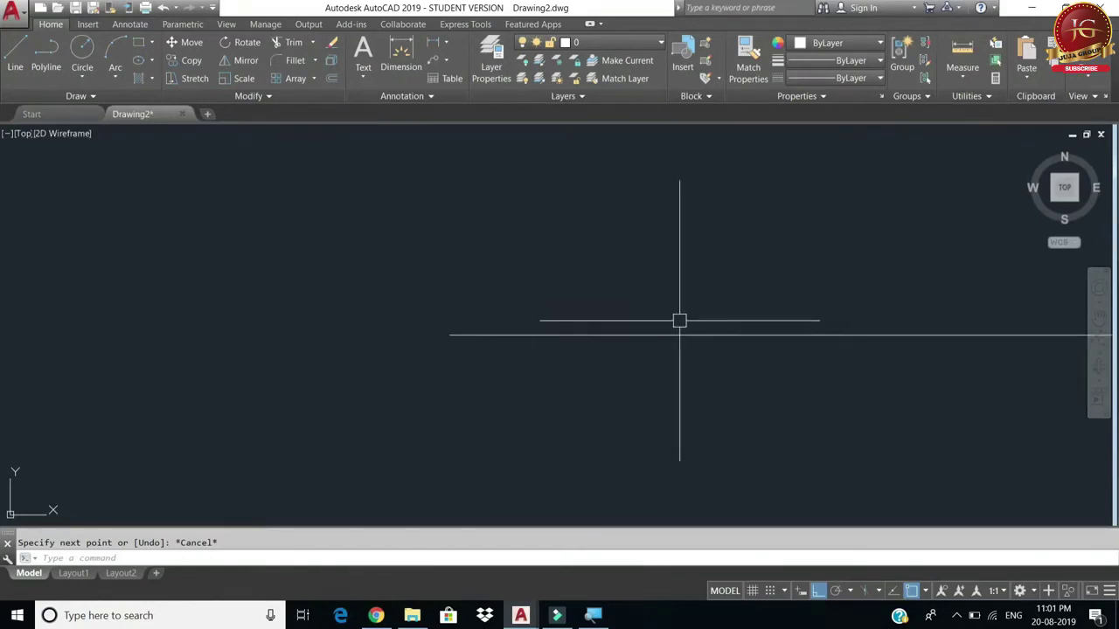
pyautogui.write('z')
pyautogui.press('Return')
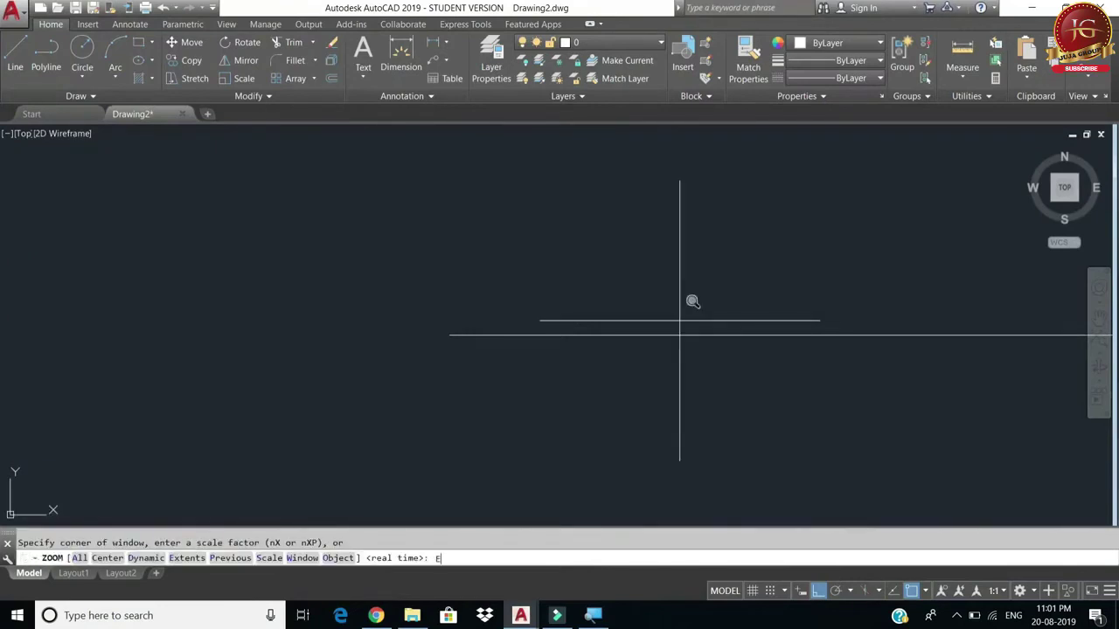
pyautogui.press('Return')
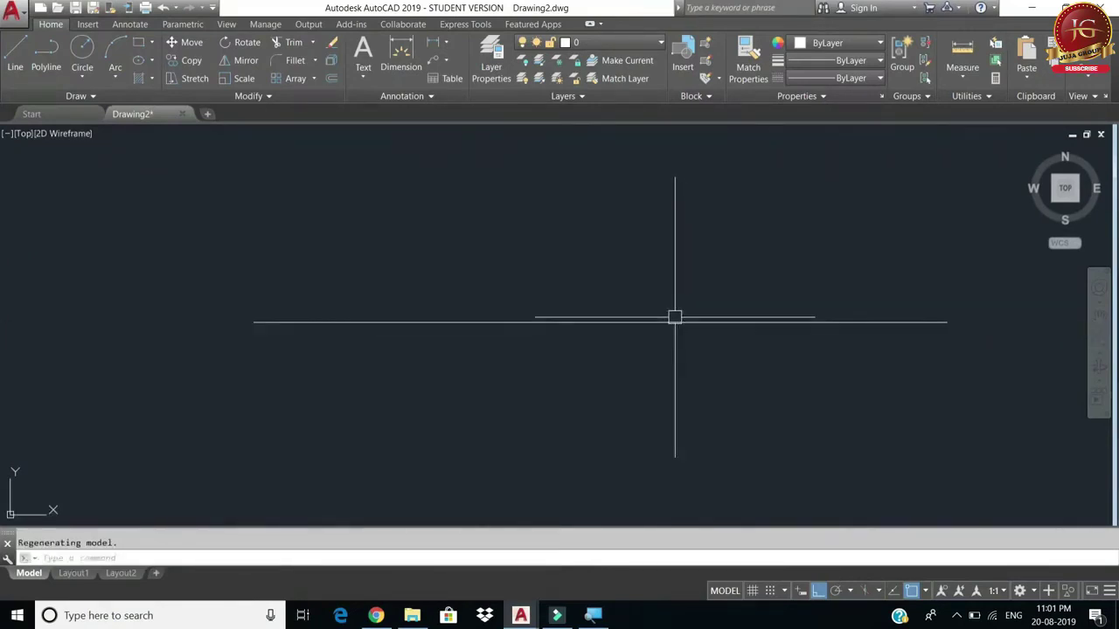
pyautogui.scroll(-2, 594, 298)
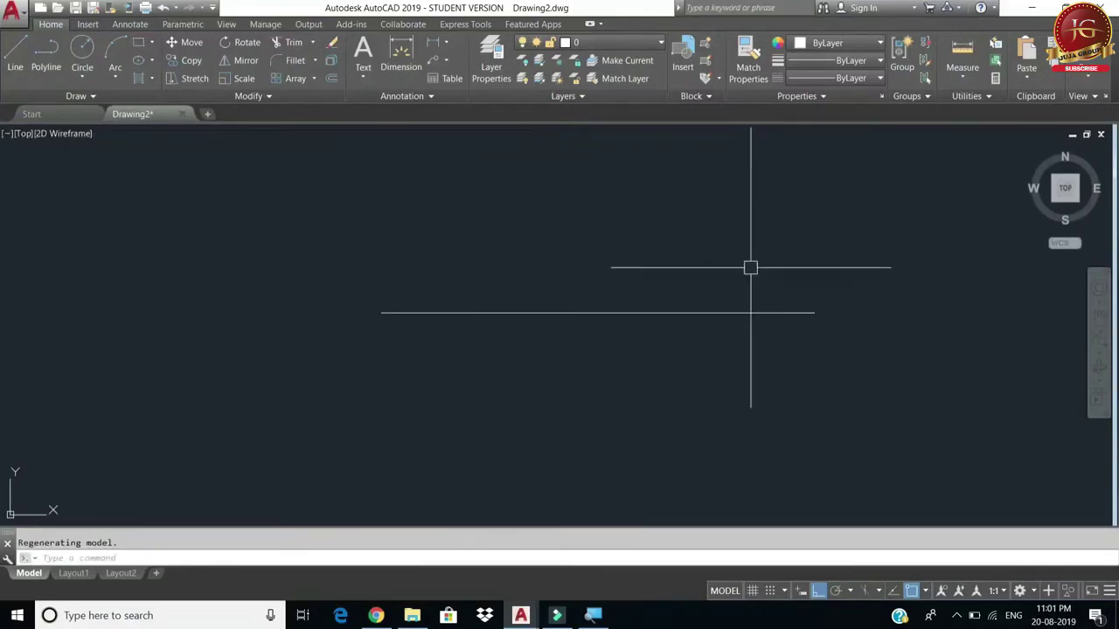
pyautogui.scroll(6, 743, 269)
pyautogui.scroll(-4, 734, 275)
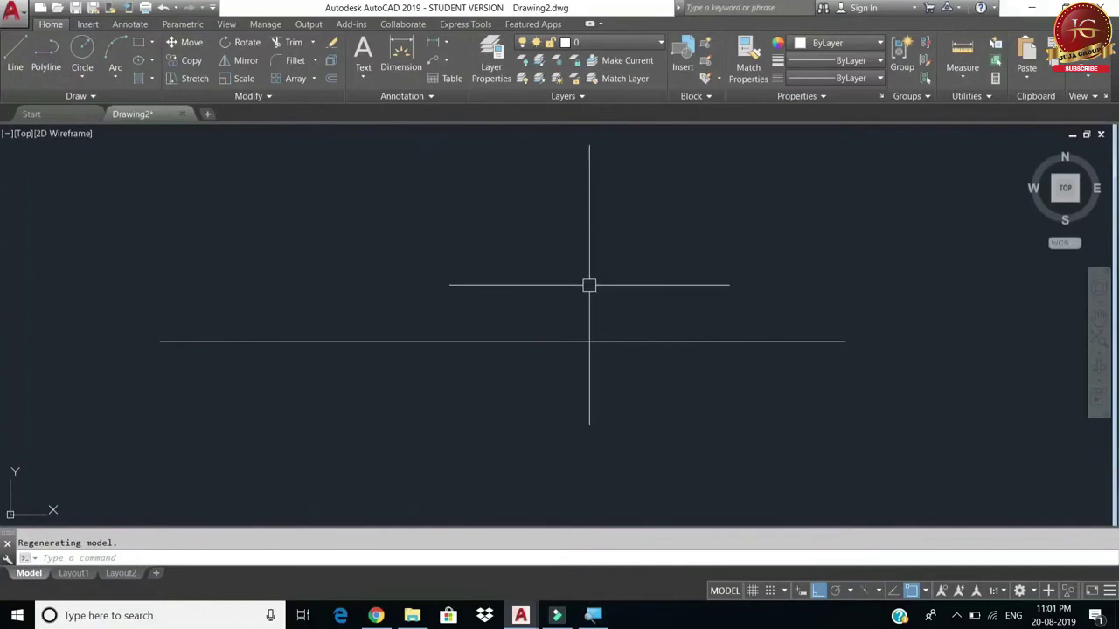
# Step: Pan the view to move the horizontal line lower in the drawing area, and exit the Pan command
pyautogui.rightClick(563, 278)
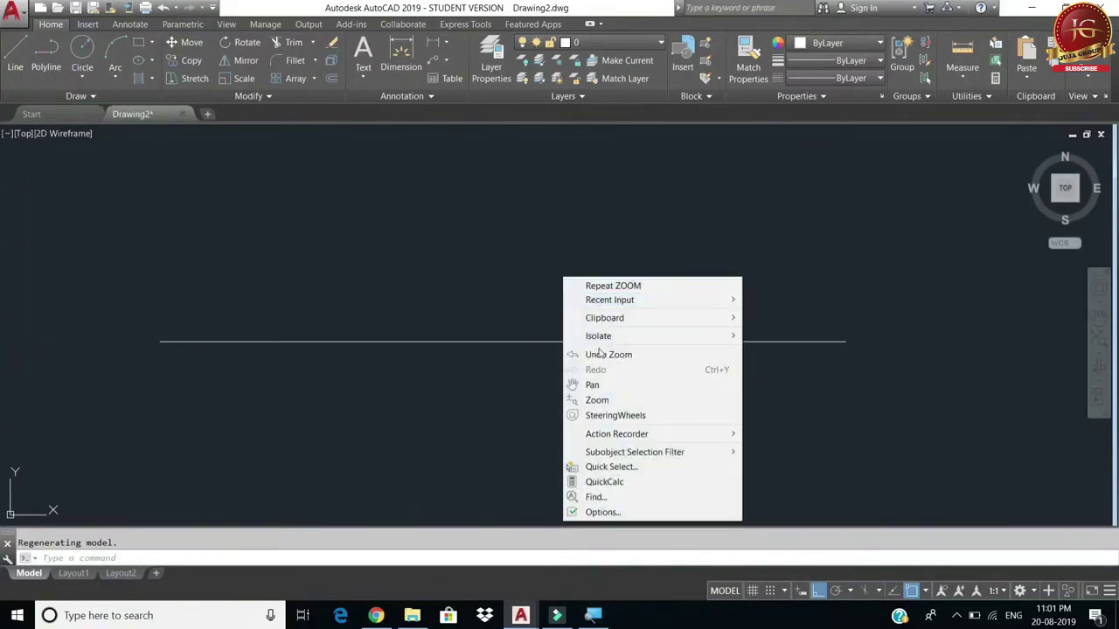
pyautogui.click(598, 384)
pyautogui.moveTo(597, 300); pyautogui.dragTo(573, 425)
pyautogui.rightClick(570, 399)
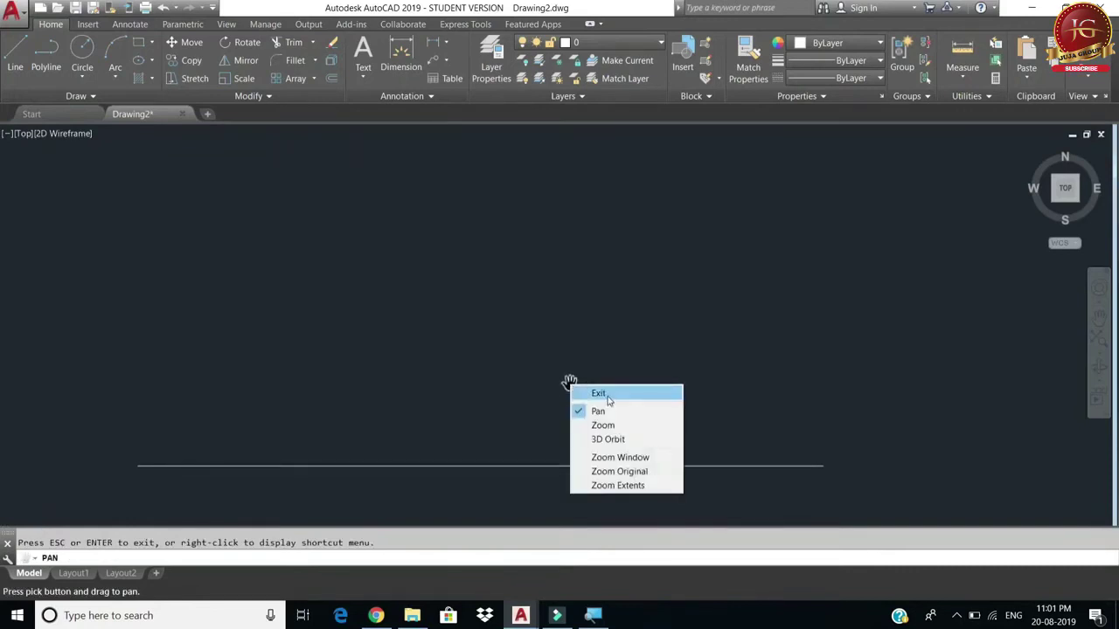
pyautogui.click(599, 392)
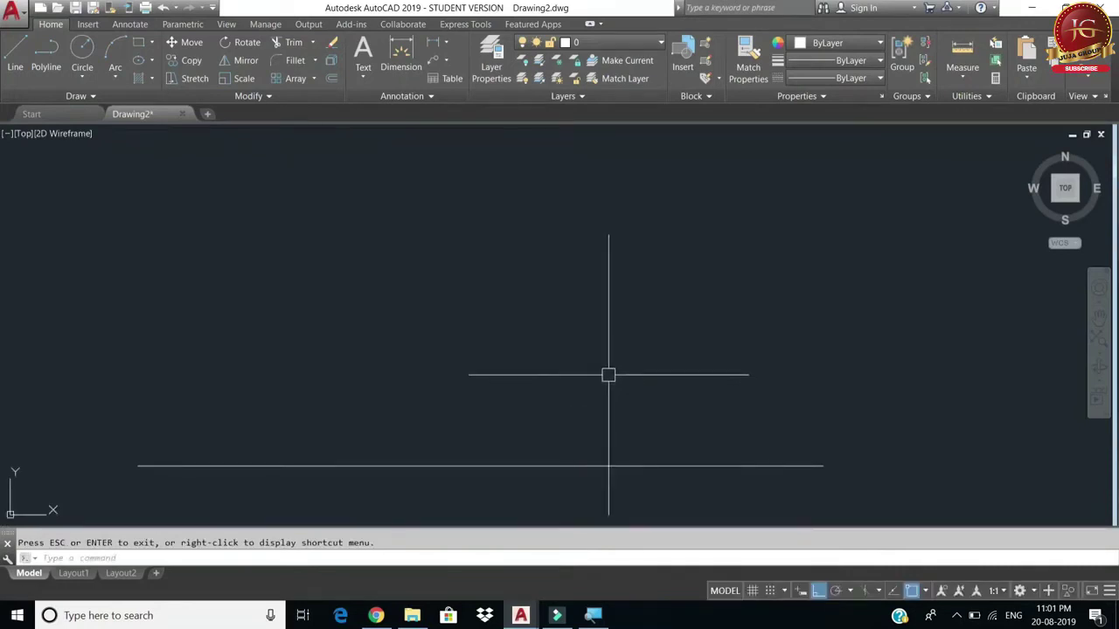
# Step: Draw a vertical line 100 units up from the right endpoint of the horizontal line
pyautogui.write('line')
pyautogui.press('Return')
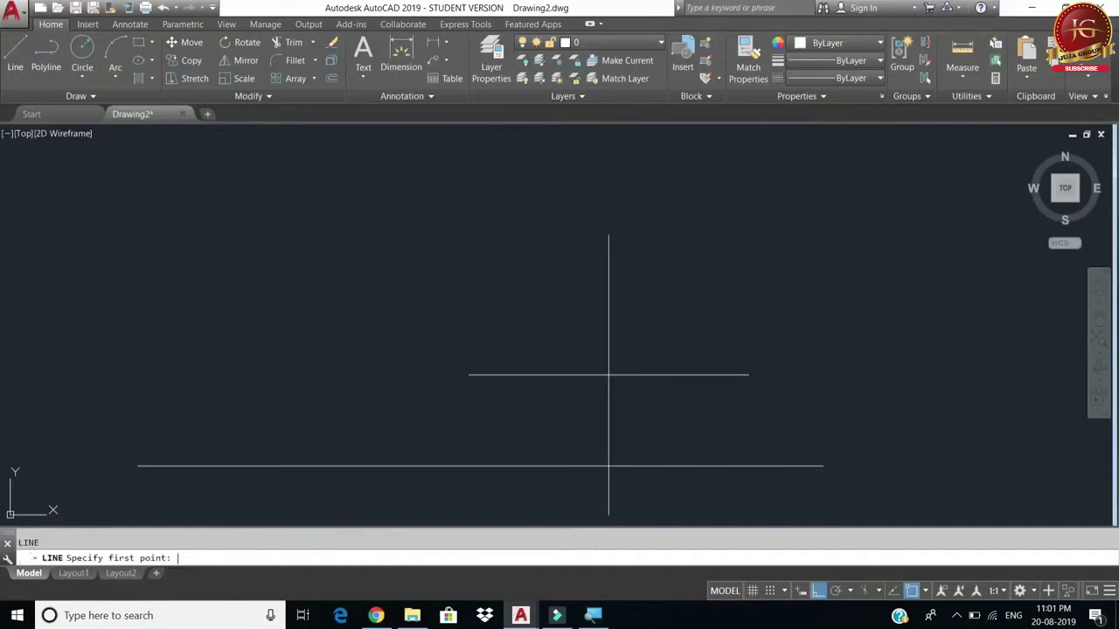
pyautogui.click(822, 465)
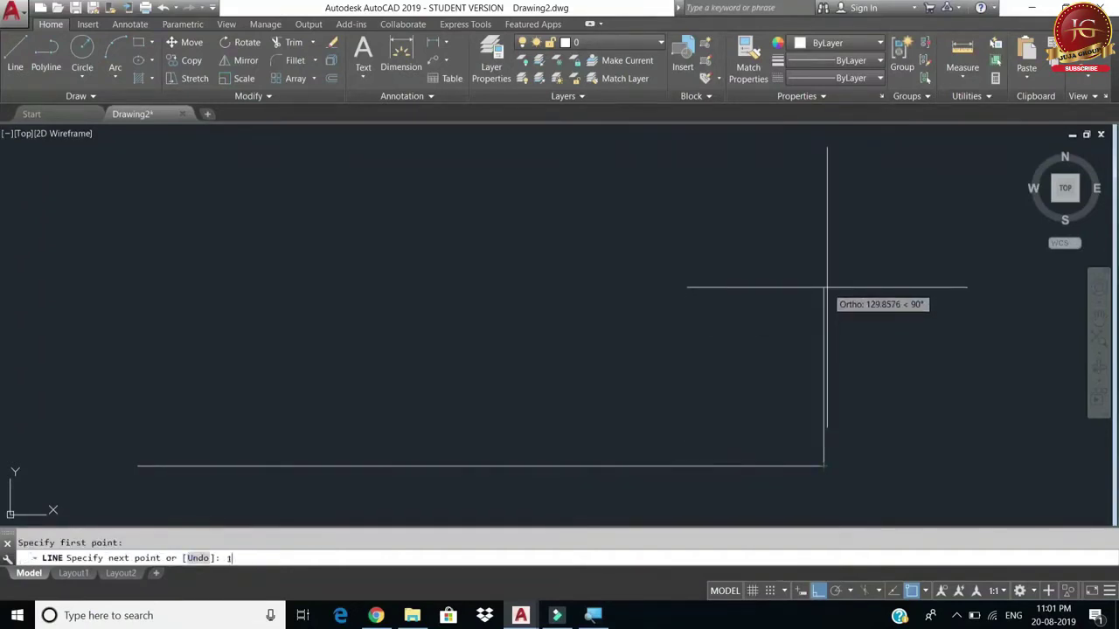
pyautogui.write('10')
pyautogui.press('BackSpace')
pyautogui.press('Return')
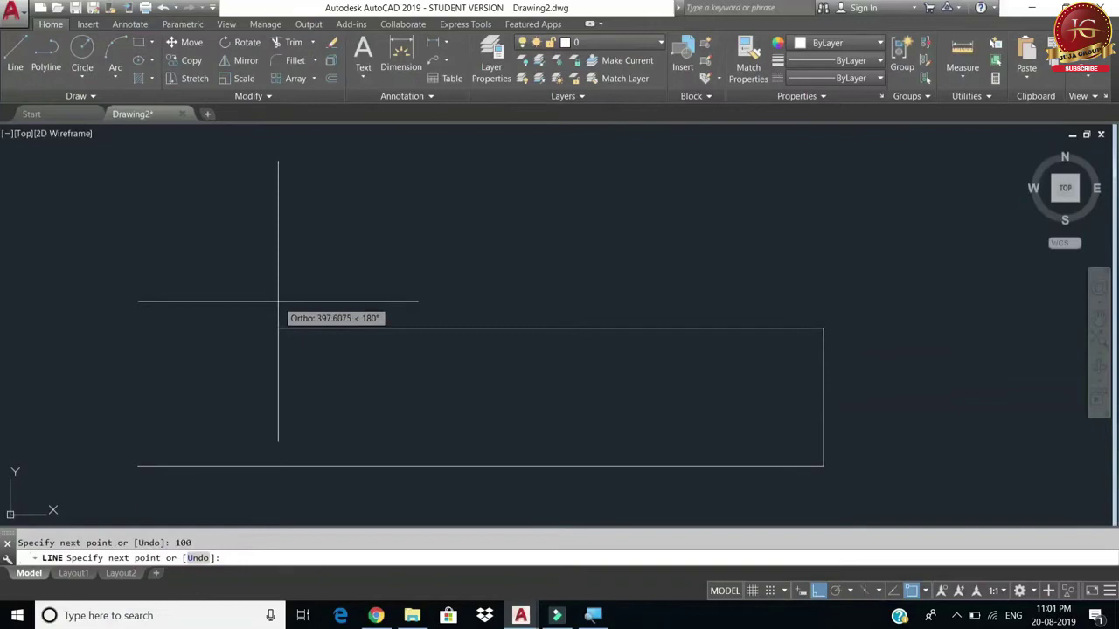
# Step: Draw the top side 500 units to the left, close the rectangle at the bottom line's left endpoint, and end the Line command
pyautogui.press('Return')
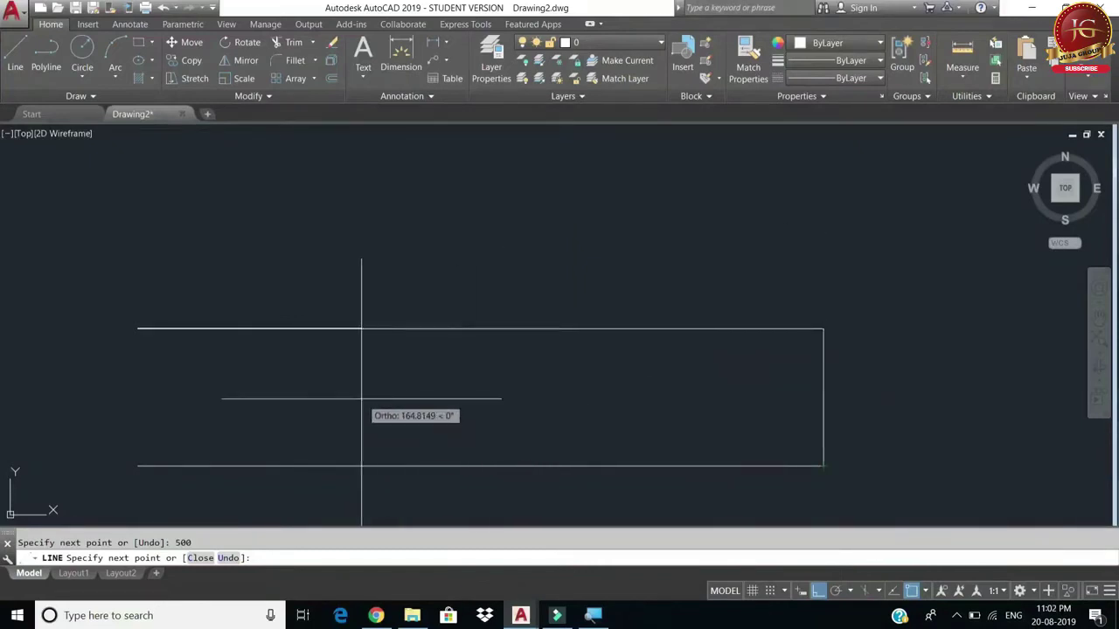
pyautogui.click(139, 466)
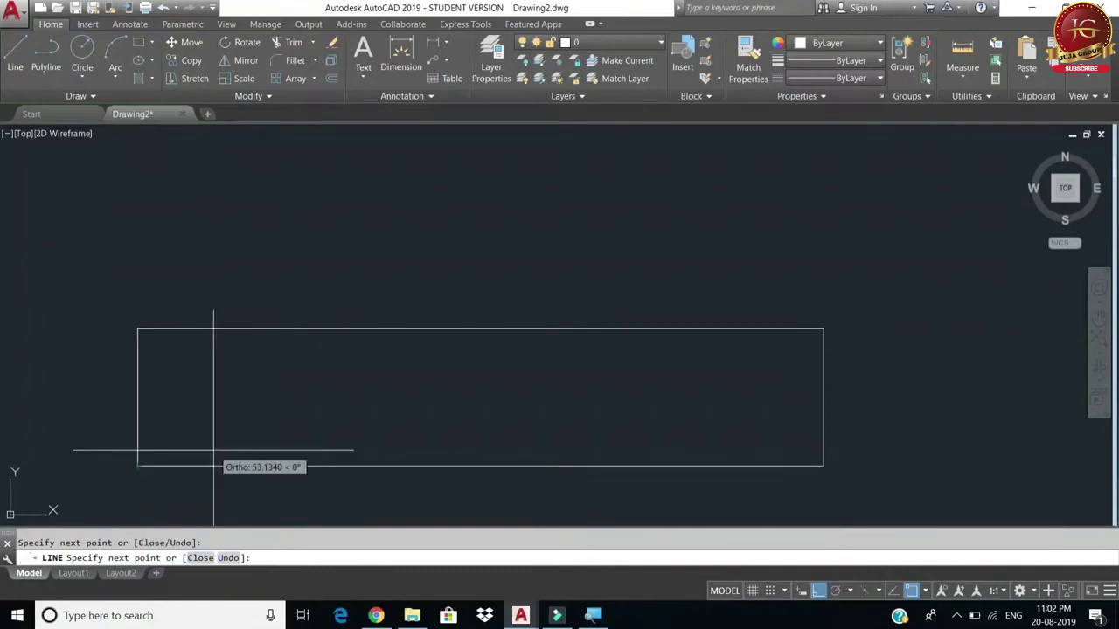
pyautogui.press('Escape')
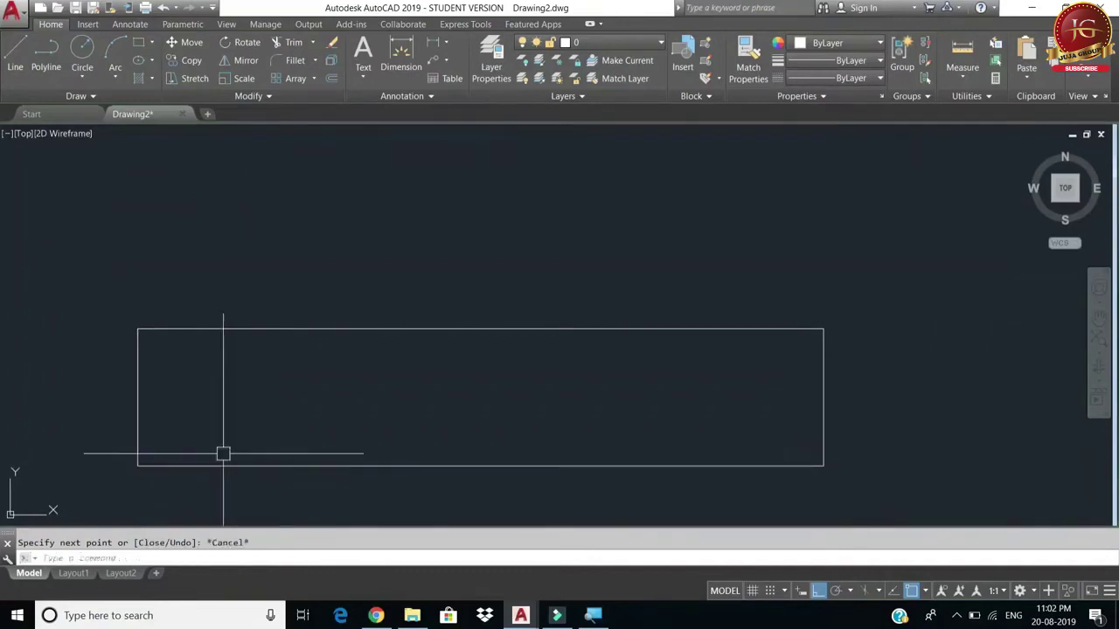
# Step: Add a vertical linear dimension to the rectangle's right side, placed just outside it
pyautogui.write('DLI')
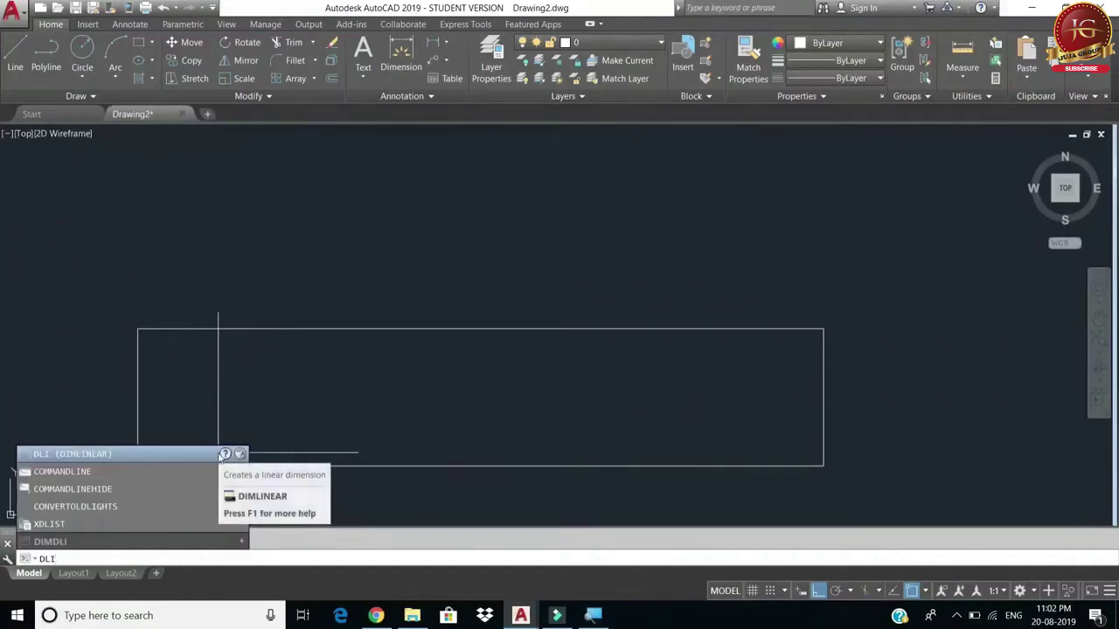
pyautogui.press('Return')
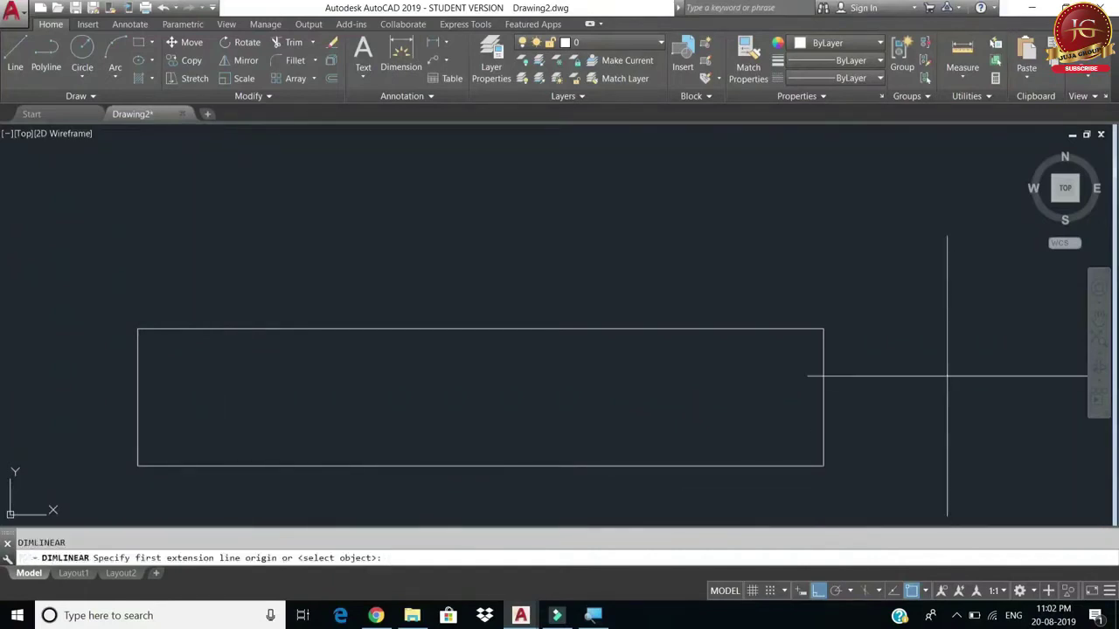
pyautogui.click(824, 329)
pyautogui.click(823, 464)
pyautogui.click(861, 407)
pyautogui.scroll(5, 866, 423)
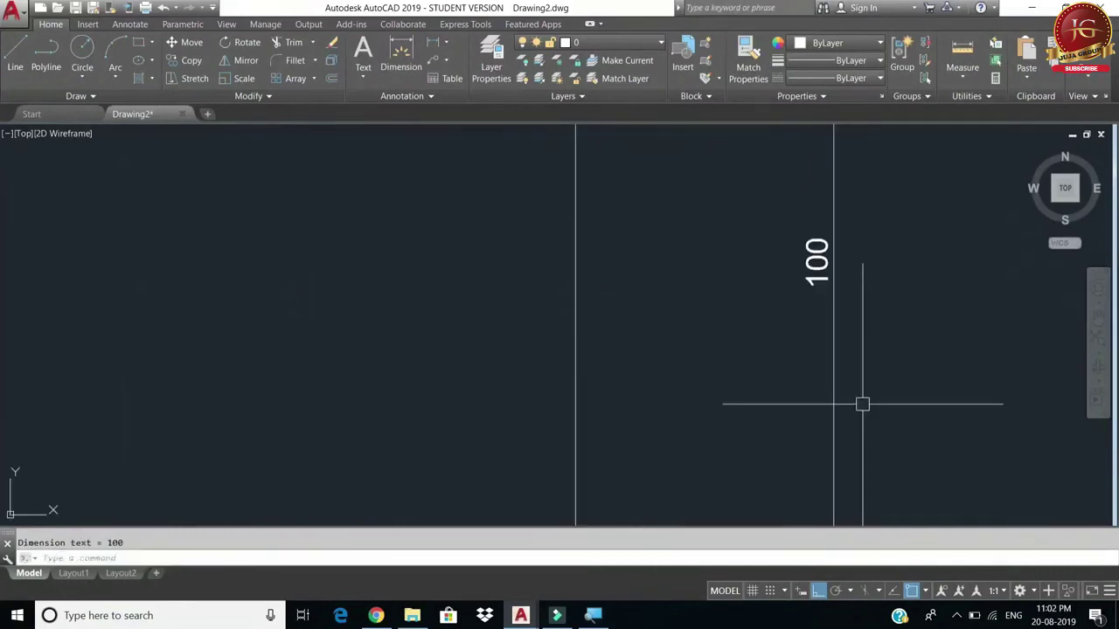
pyautogui.scroll(-5, 847, 364)
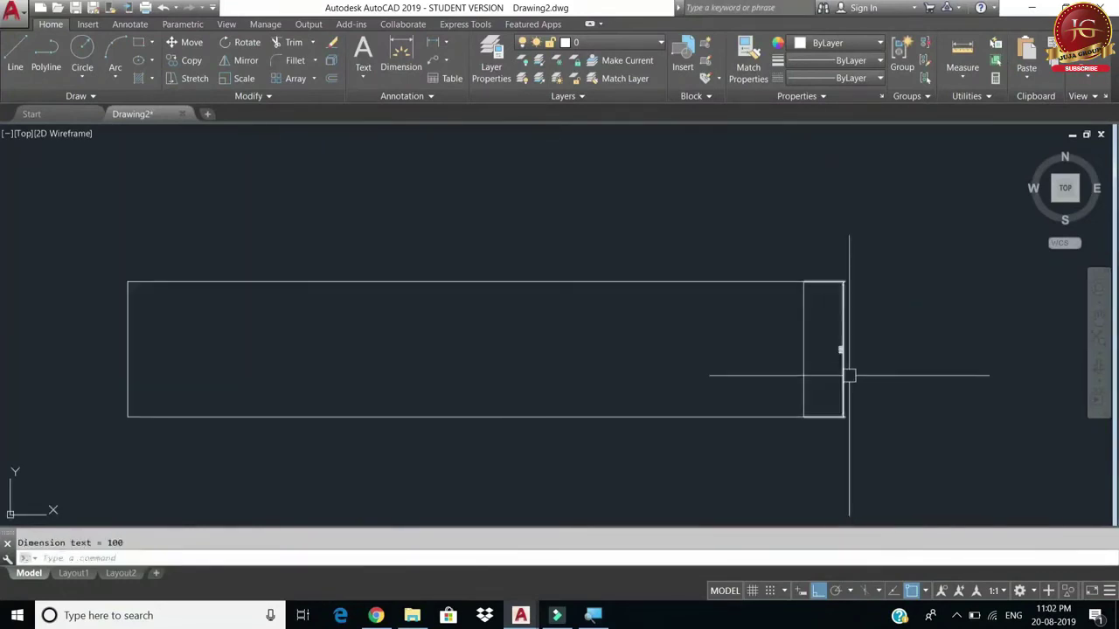
# Step: Select the rectangle and its dimension with a crossing window and erase them
pyautogui.click(869, 260)
pyautogui.click(94, 435)
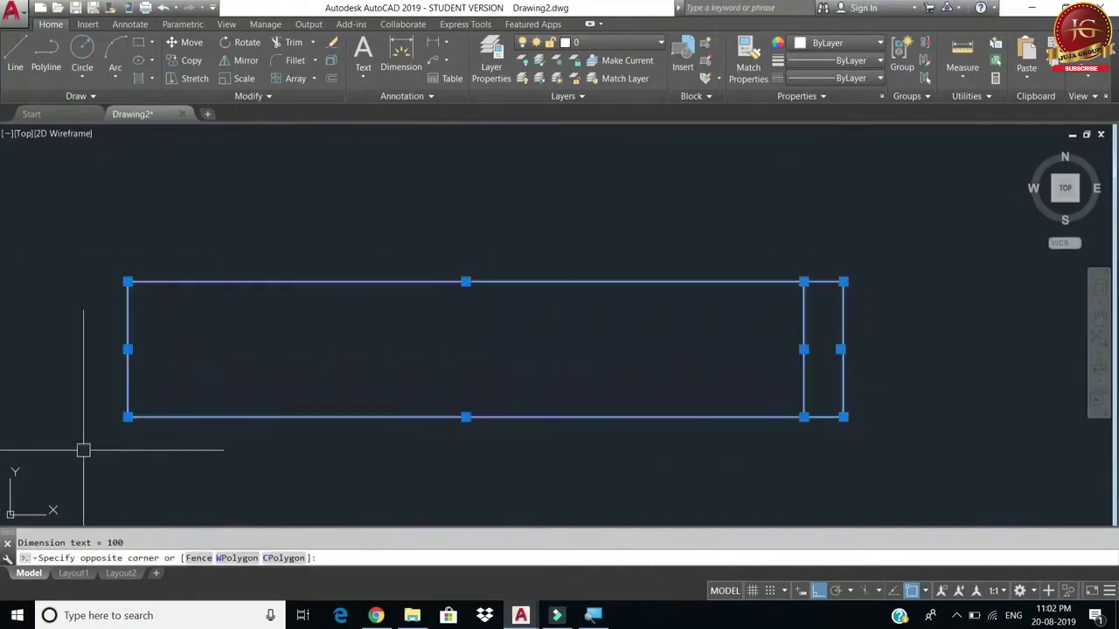
pyautogui.press('Return')
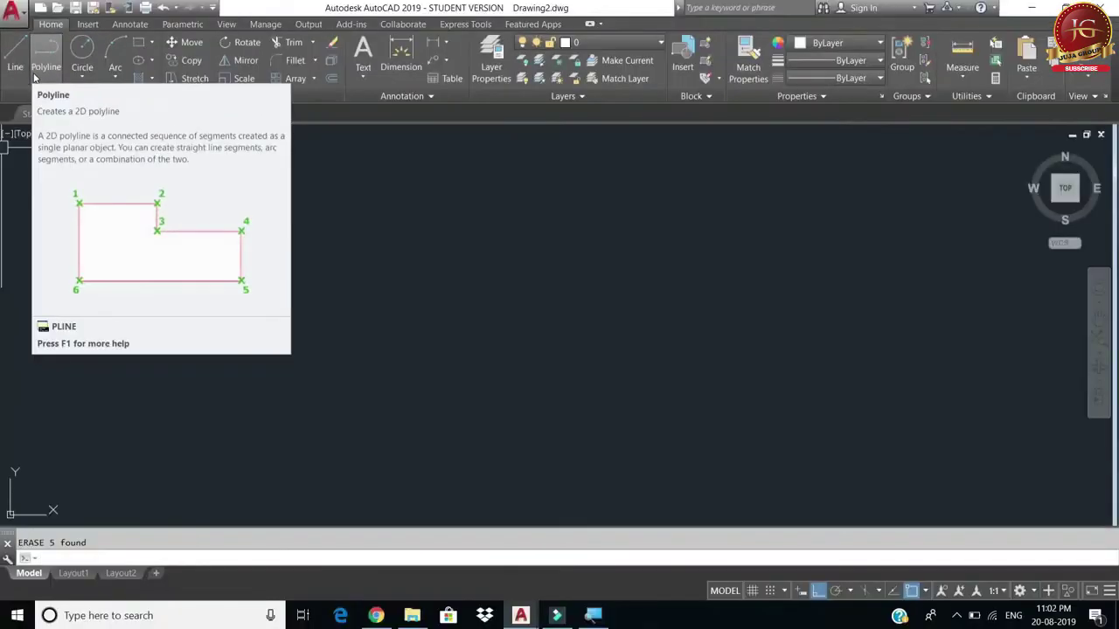
pyautogui.click(41, 63)
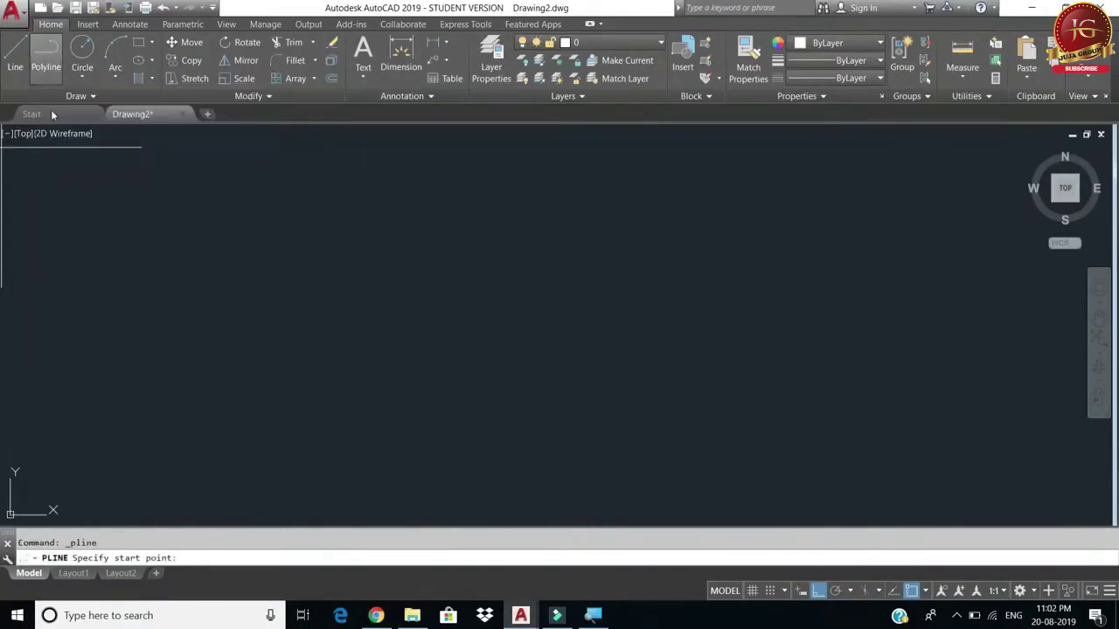
pyautogui.click(213, 405)
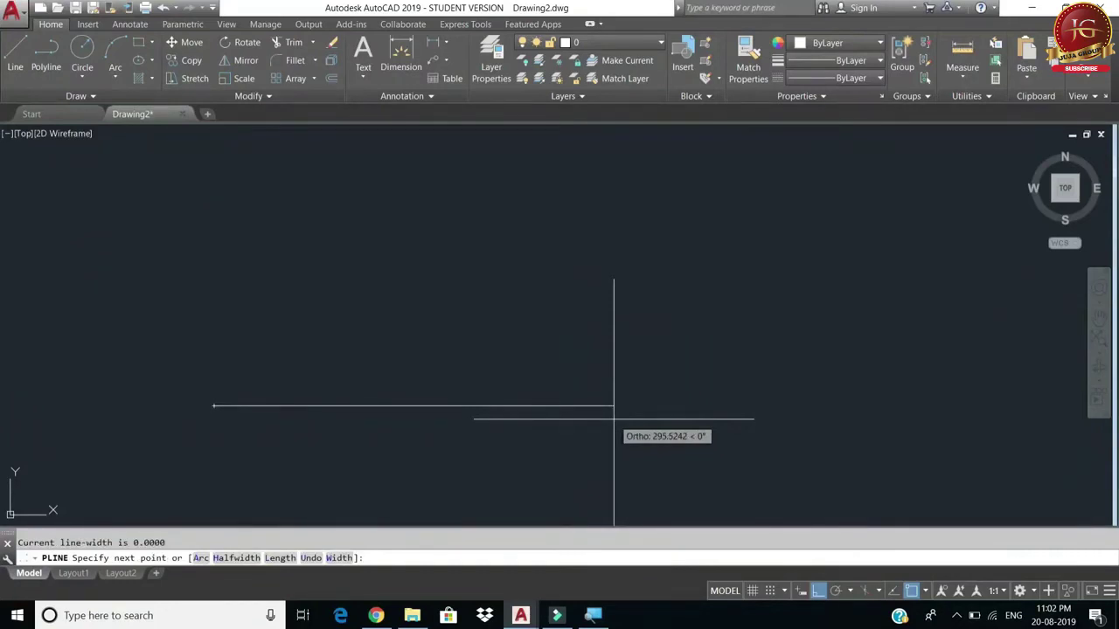
pyautogui.press('Escape')
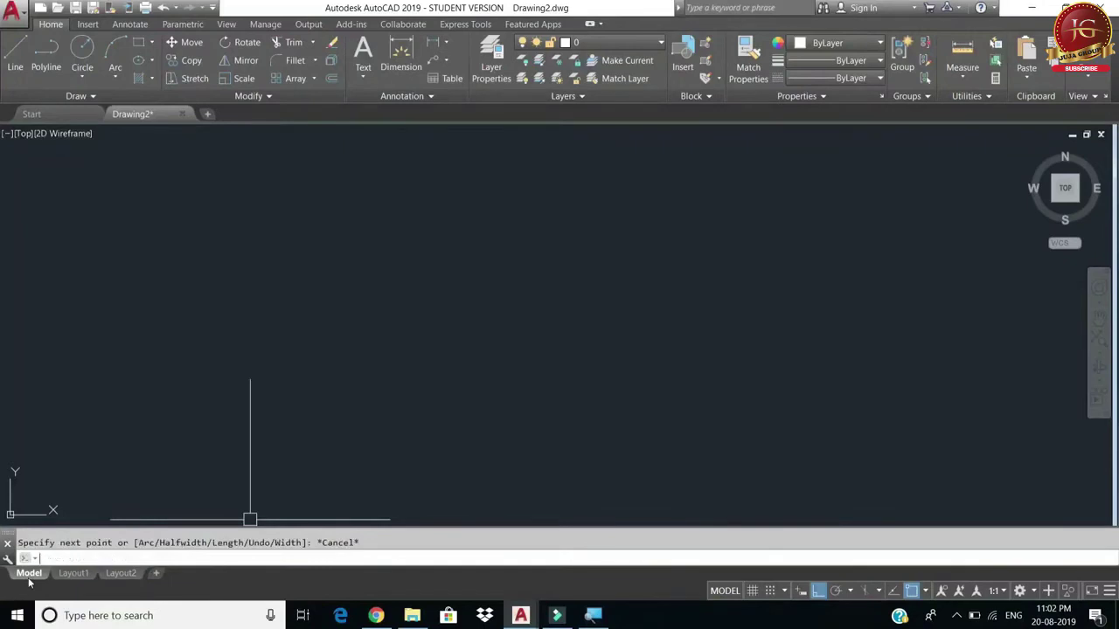
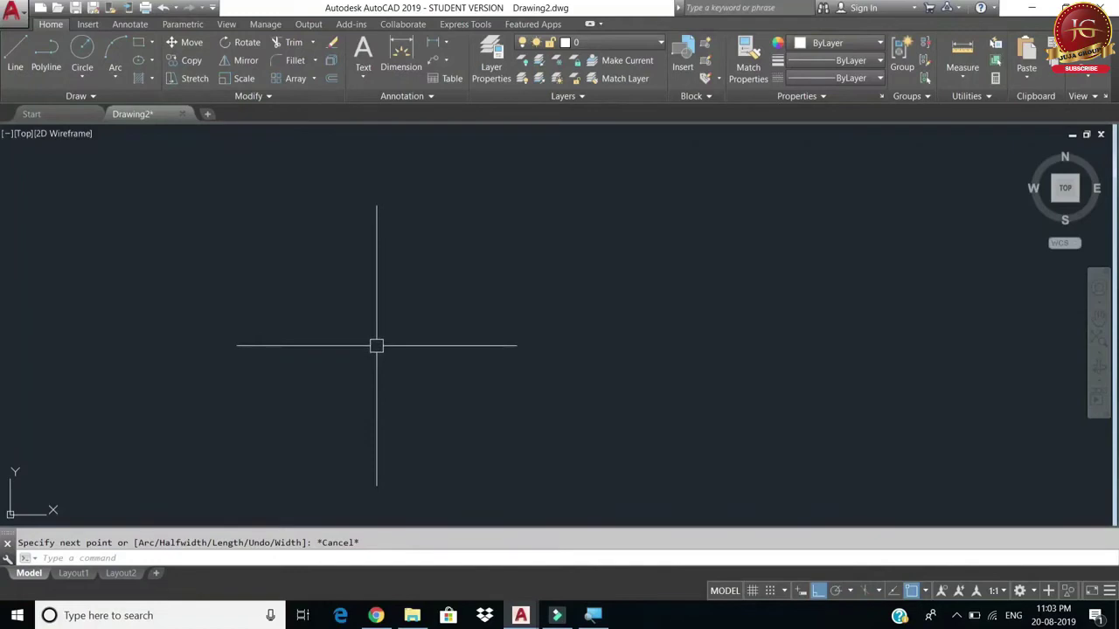
# Step: Open the drawing window color options and set the 2D model space uniform background to White
pyautogui.rightClick(389, 291)
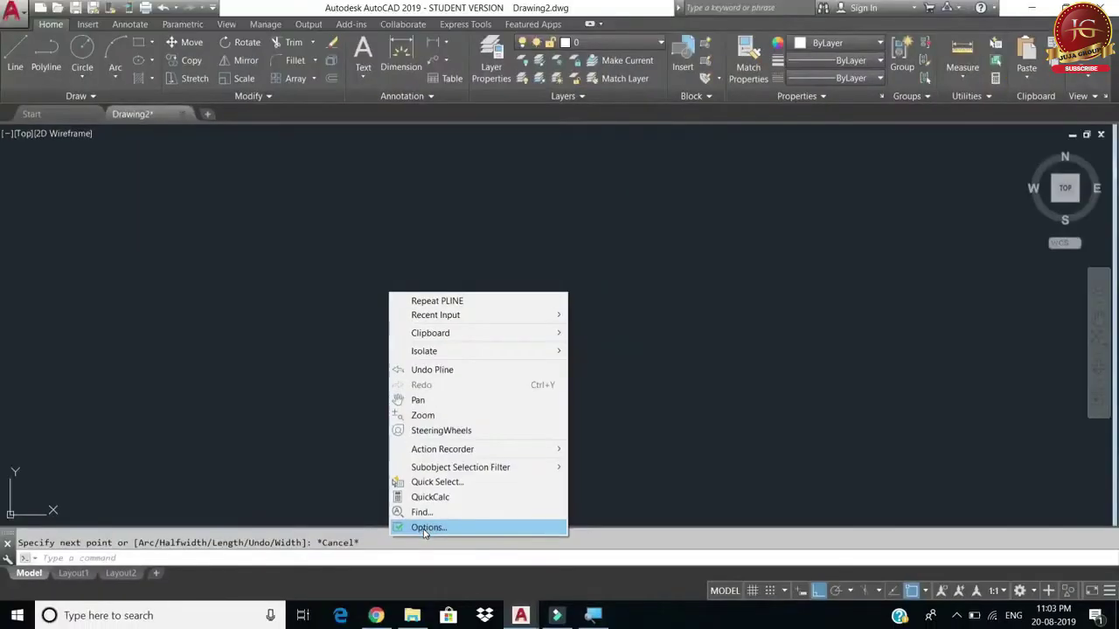
pyautogui.click(428, 527)
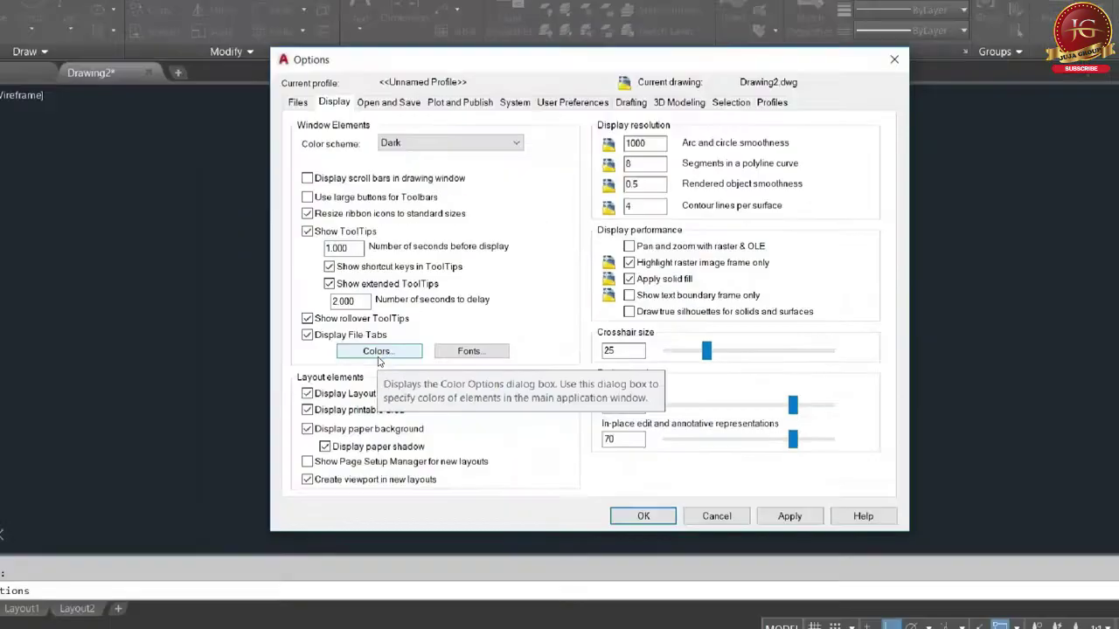
pyautogui.click(379, 355)
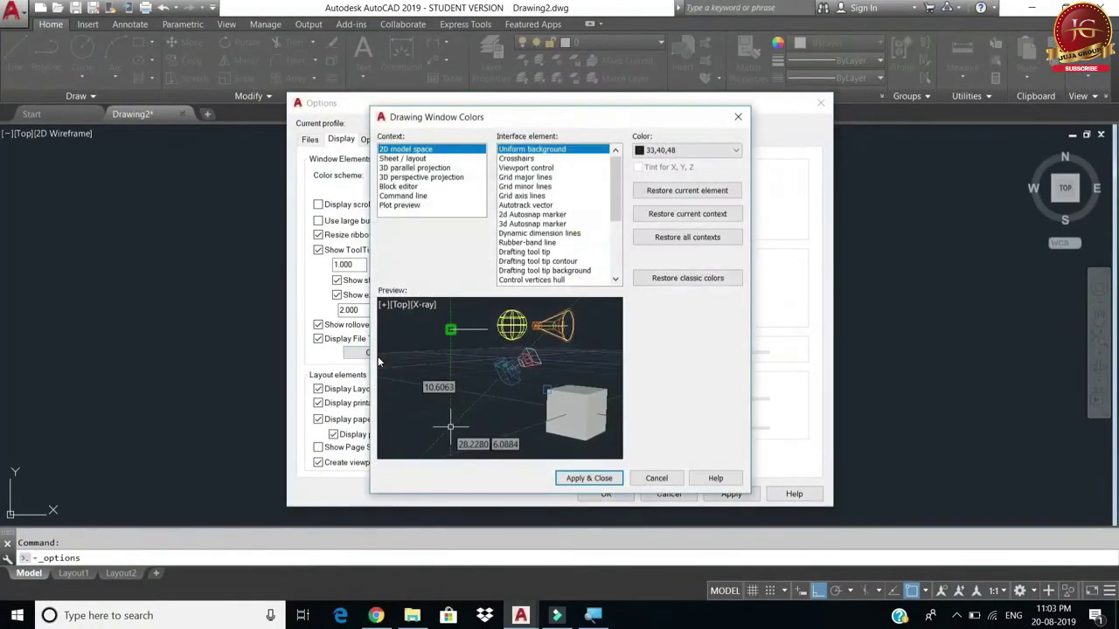
pyautogui.click(675, 153)
pyautogui.click(692, 238)
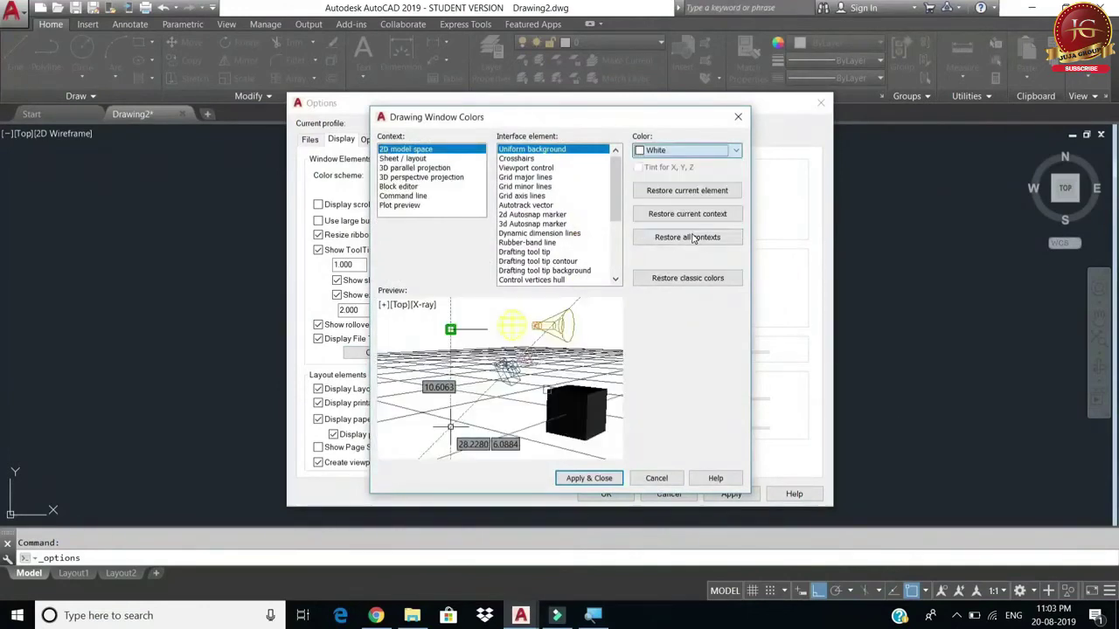
pyautogui.click(590, 480)
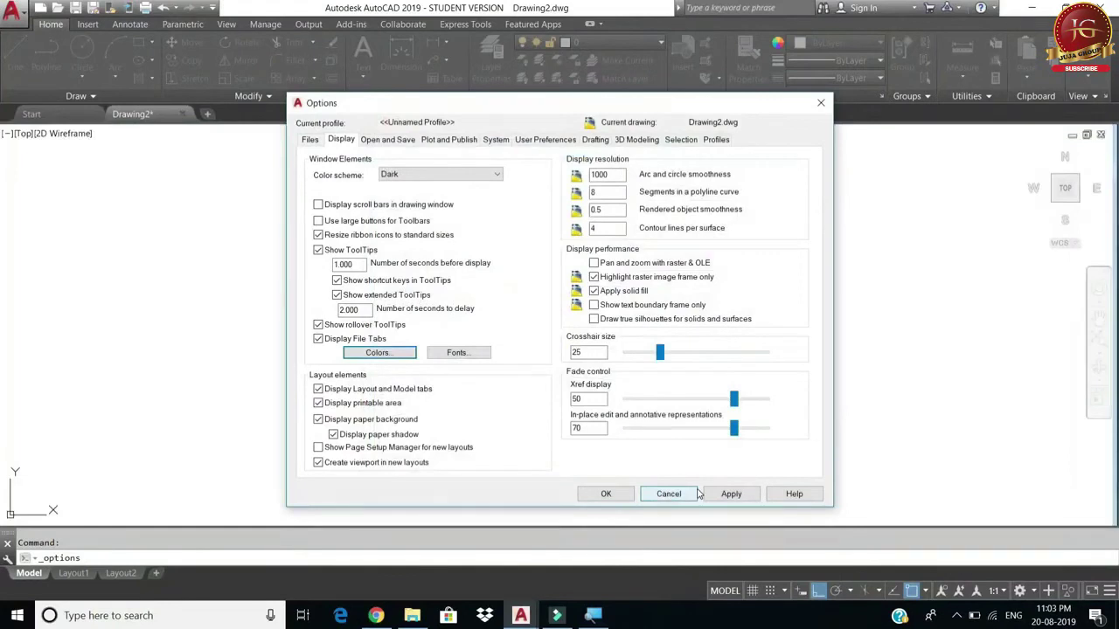
# Step: Set the 2D model space uniform background color to Black, then apply and close the options
pyautogui.click(372, 353)
pyautogui.click(696, 151)
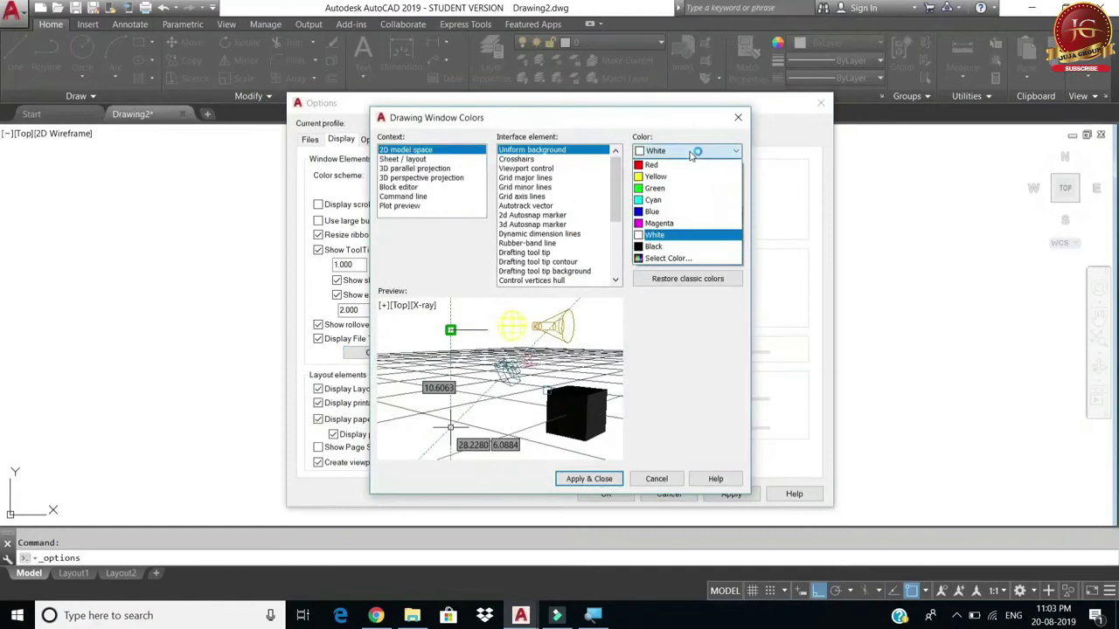
pyautogui.click(656, 246)
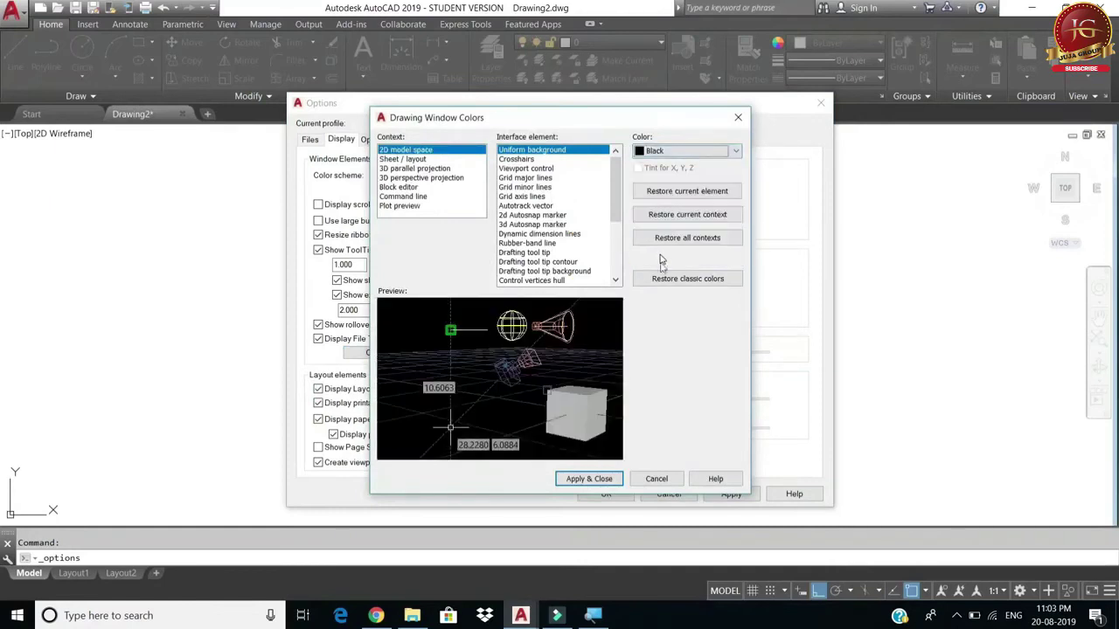
pyautogui.click(614, 482)
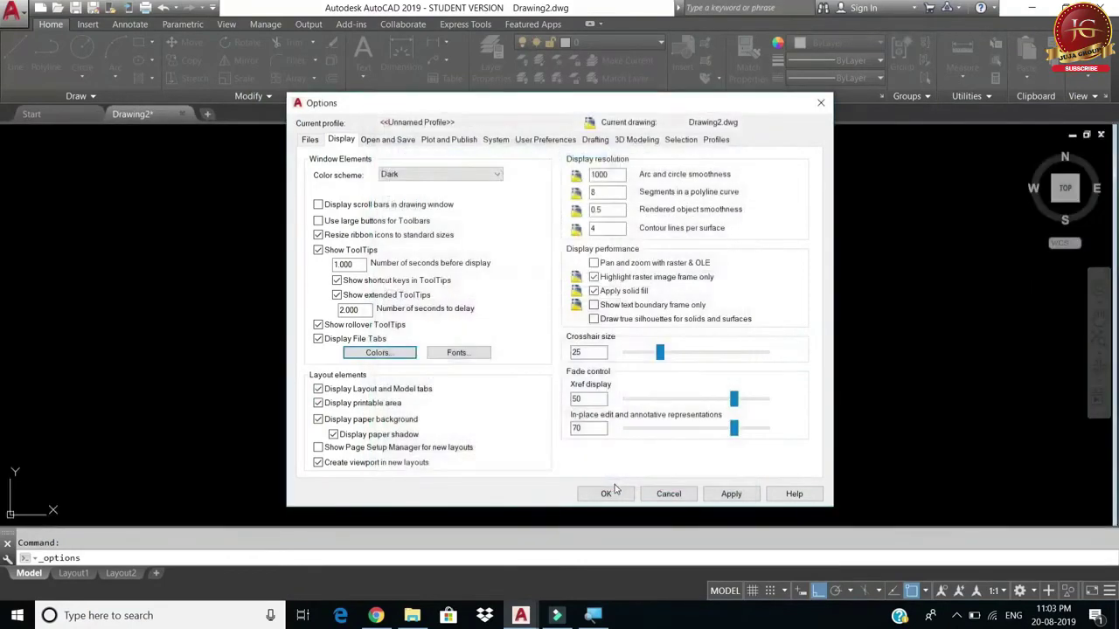
pyautogui.click(731, 494)
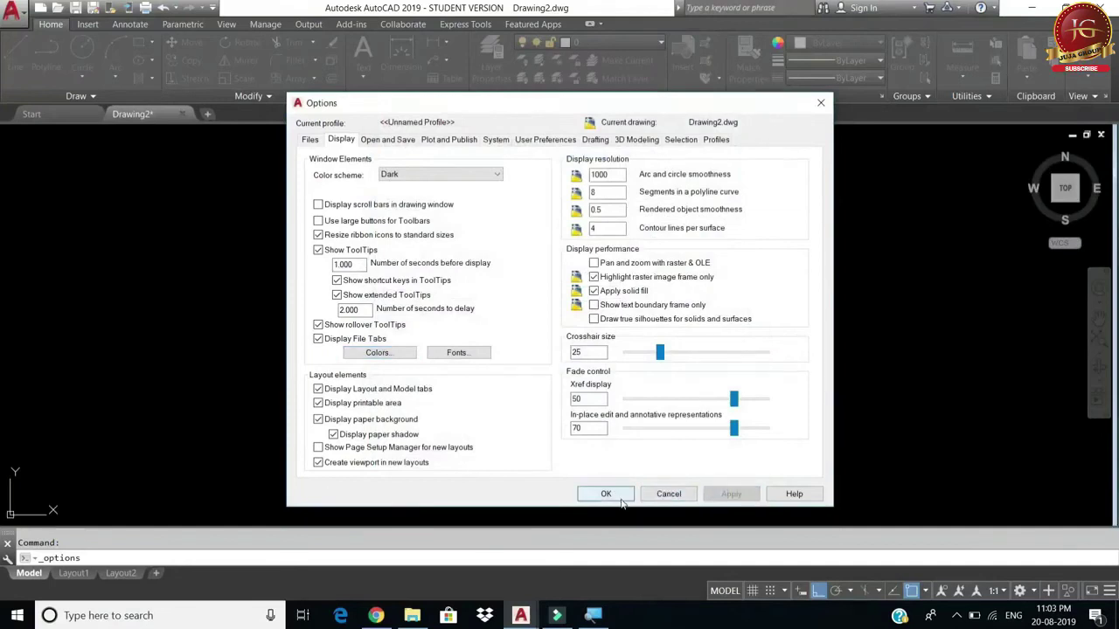
pyautogui.click(621, 500)
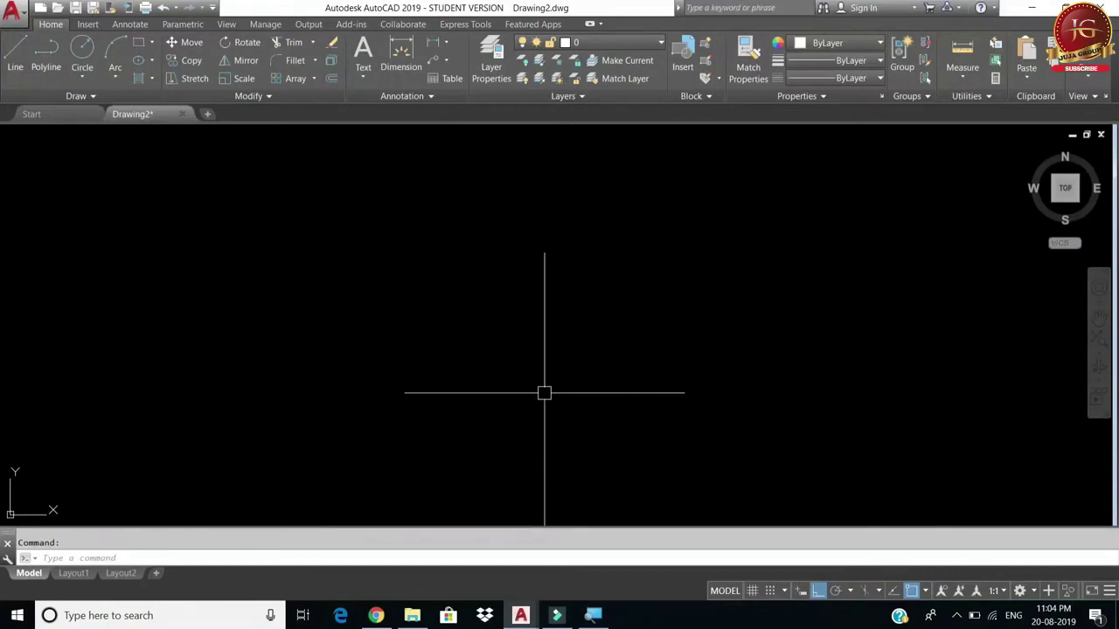
# Step: Start a polyline in the empty drawing area and give it a horizontal first segment 20 units long to the right
pyautogui.click(50, 73)
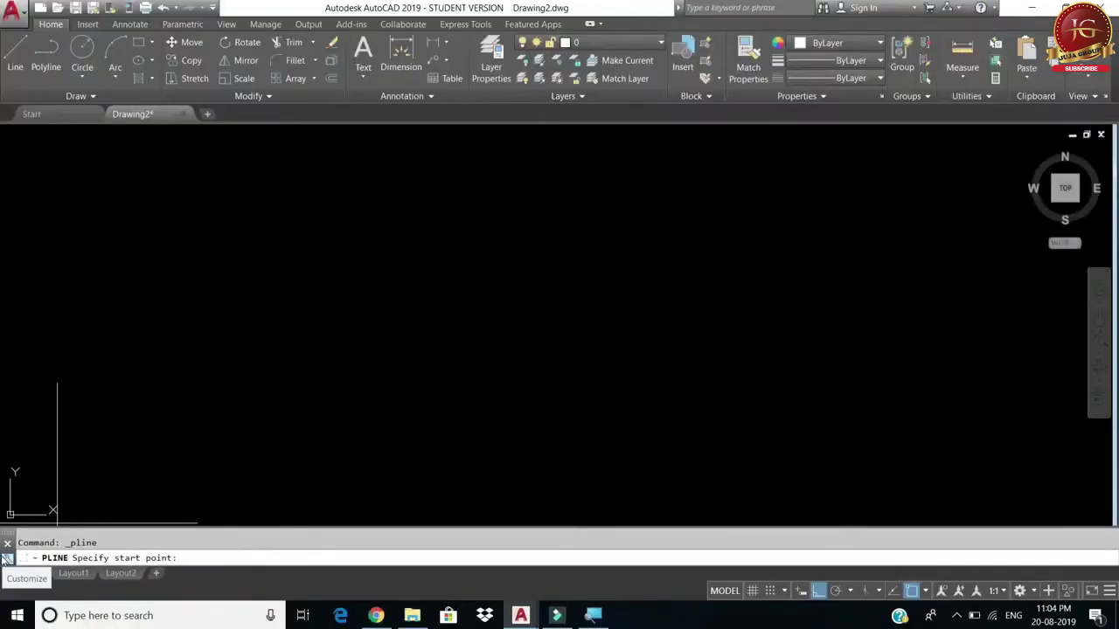
pyautogui.press('Escape')
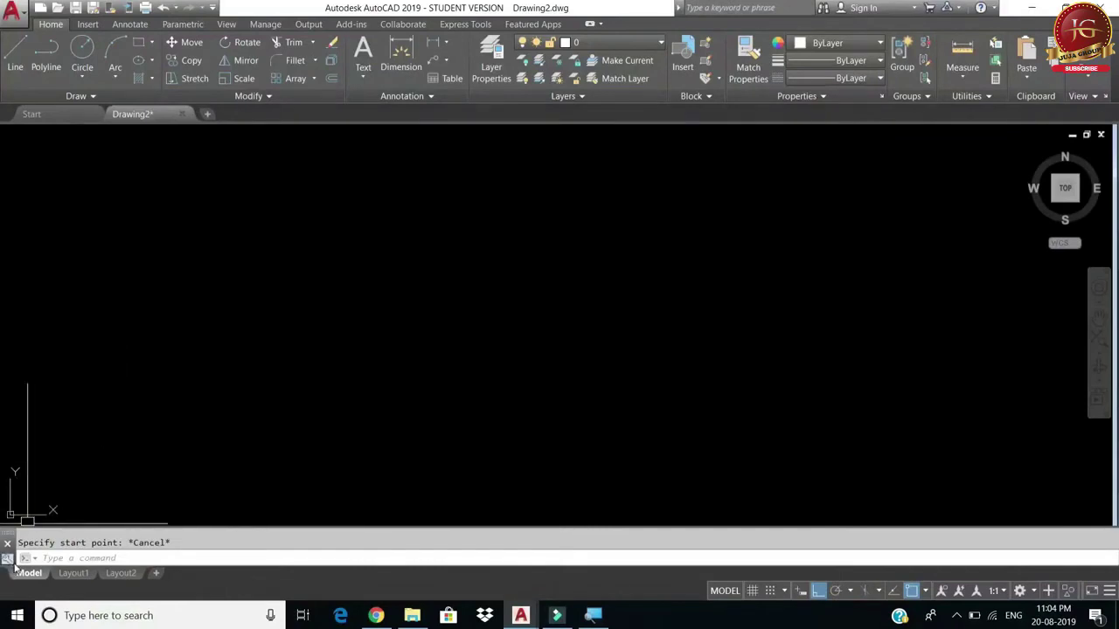
pyautogui.click(121, 547)
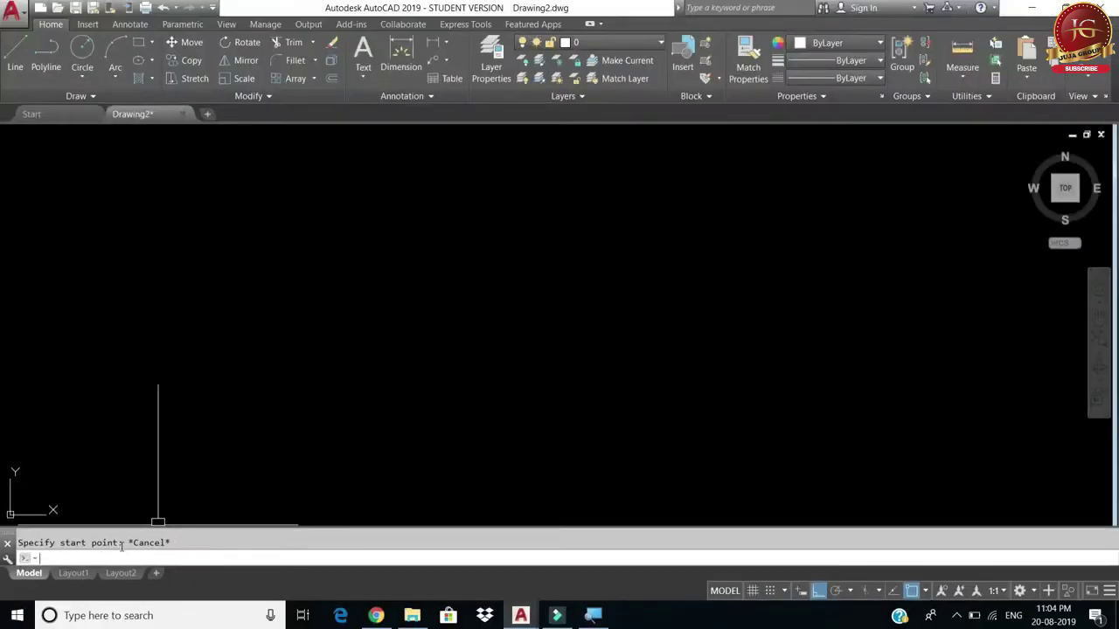
pyautogui.write('PL')
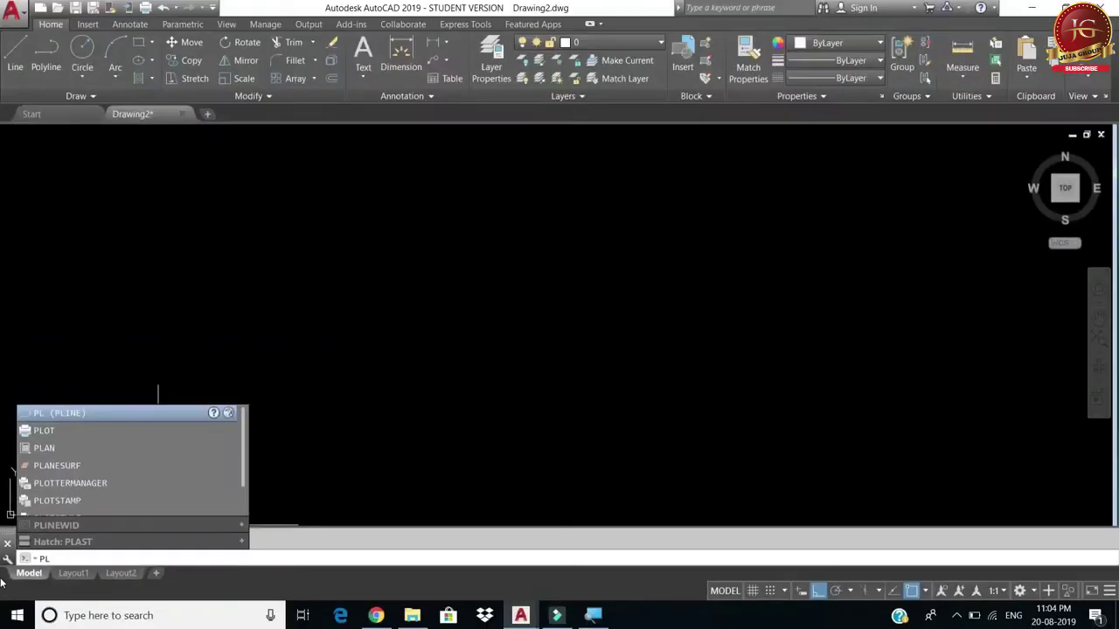
pyautogui.press('Return')
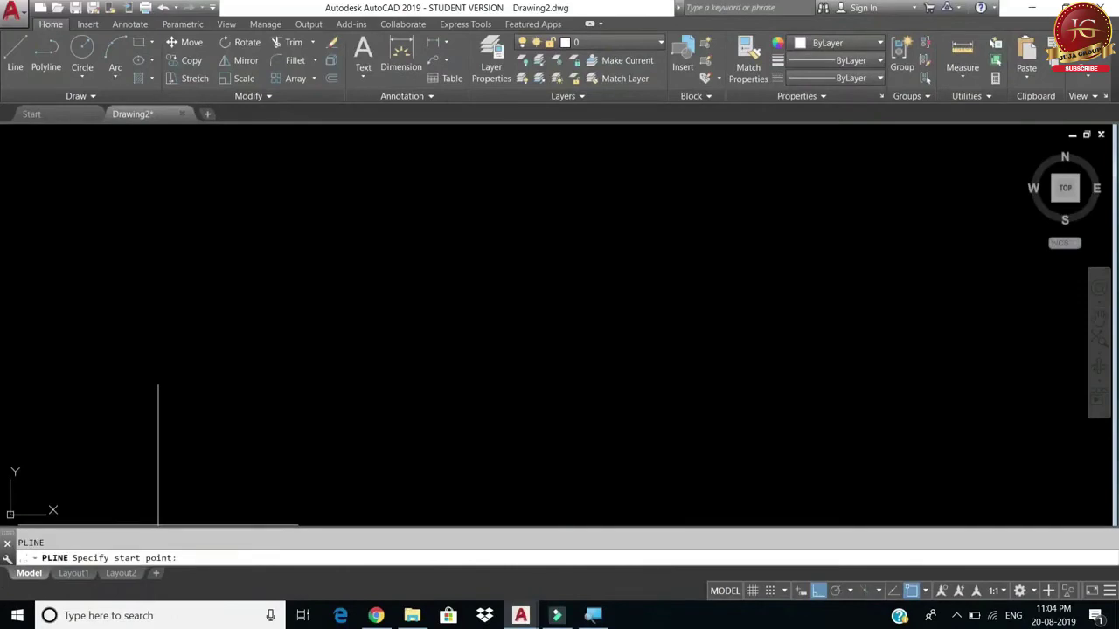
pyautogui.click(246, 379)
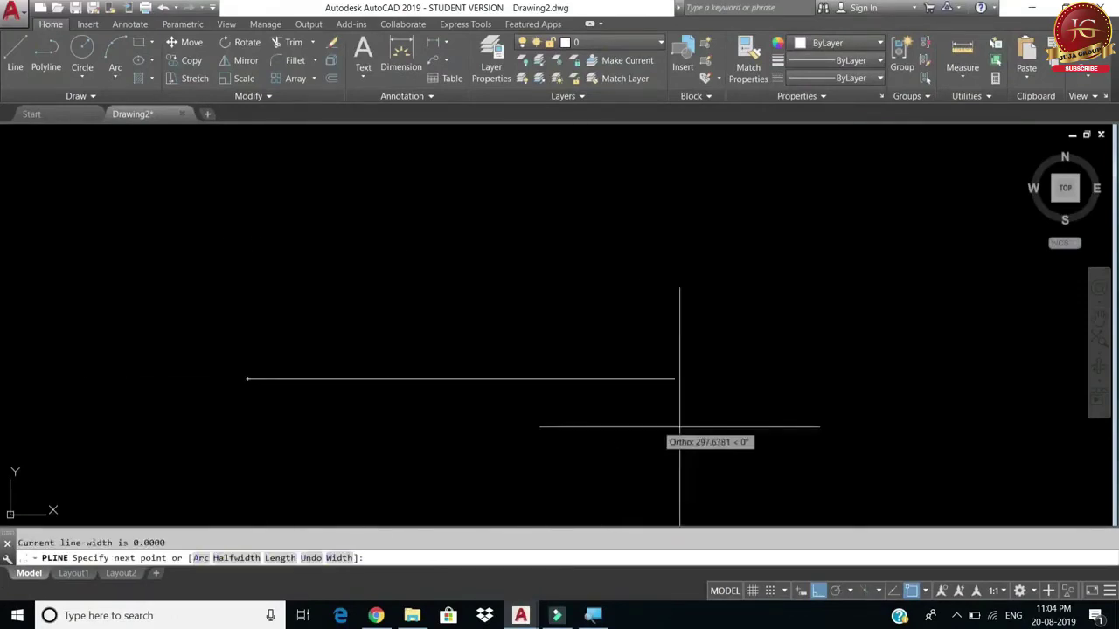
pyautogui.write('20')
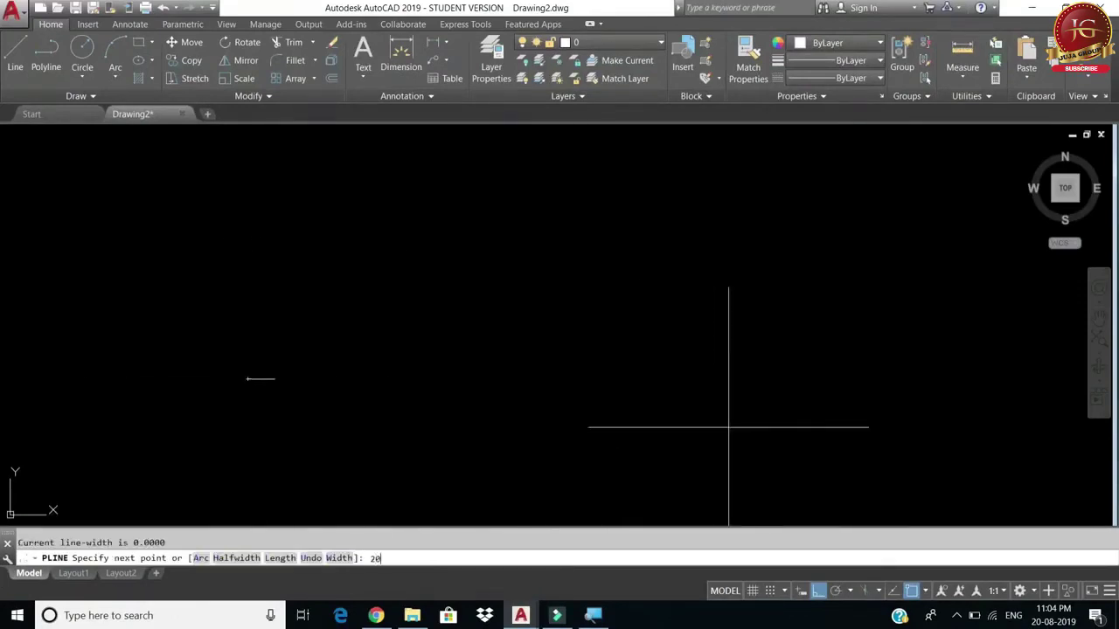
pyautogui.press('Return')
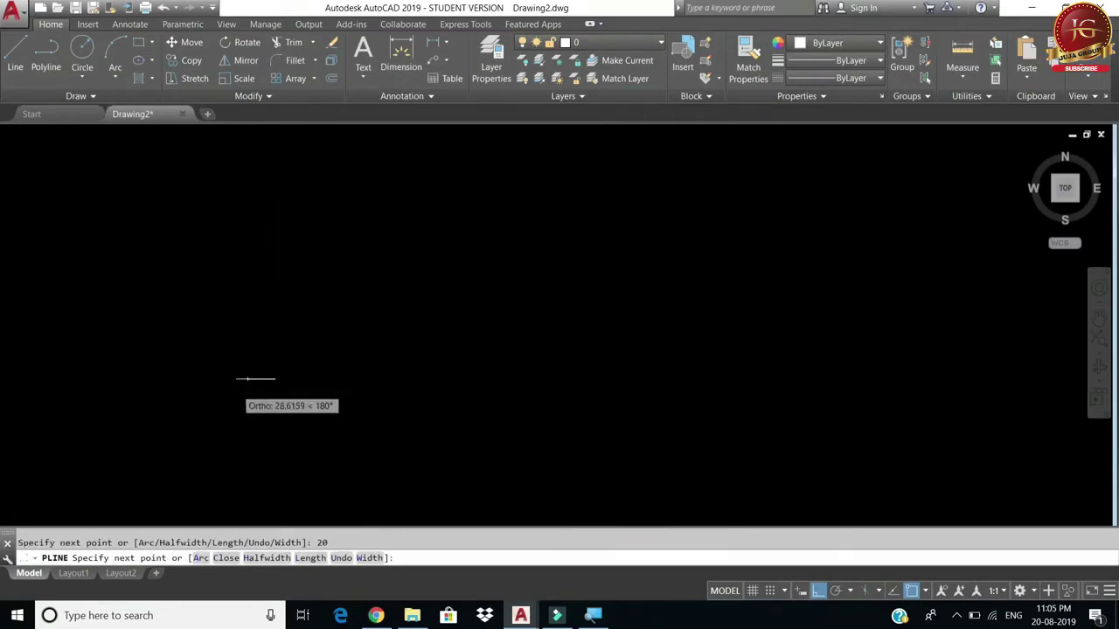
# Step: With Ortho on, continue the polyline 6 units up and 20 units back to the left, and close it into a rectangle
pyautogui.scroll(3, 360, 306)
pyautogui.scroll(3, 472, 314)
pyautogui.scroll(-1, 699, 367)
pyautogui.click(697, 401)
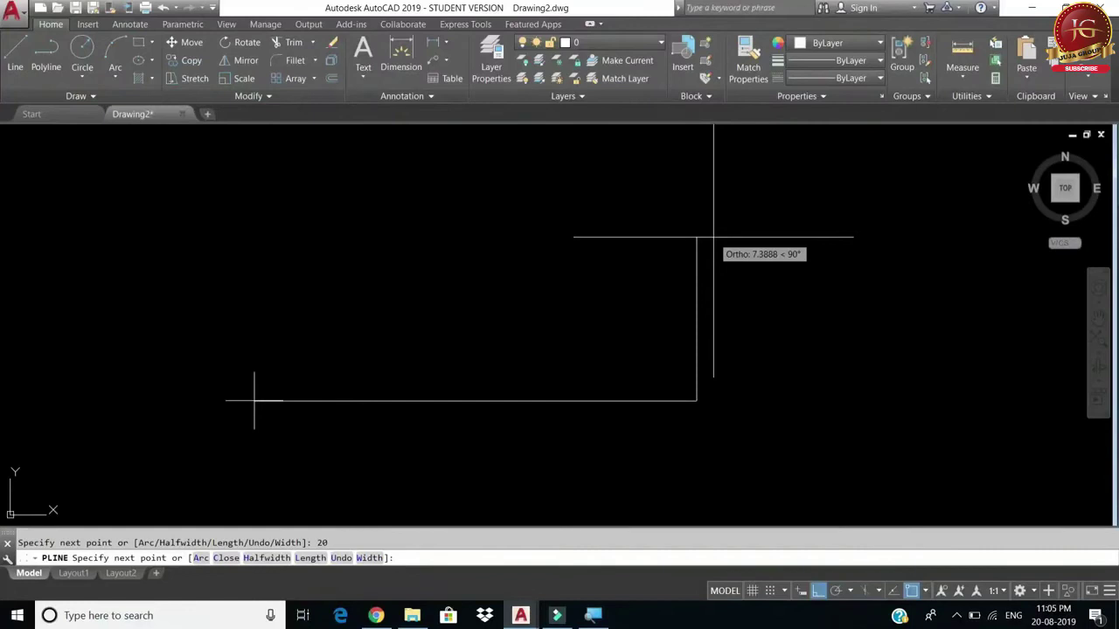
pyautogui.press('F8')
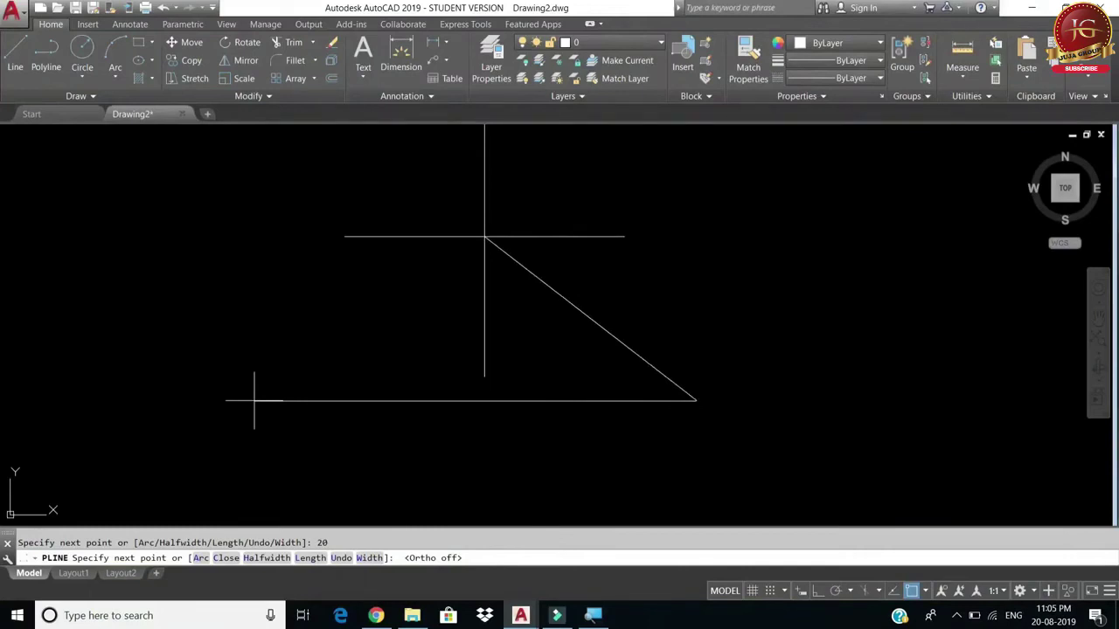
pyautogui.press('F8')
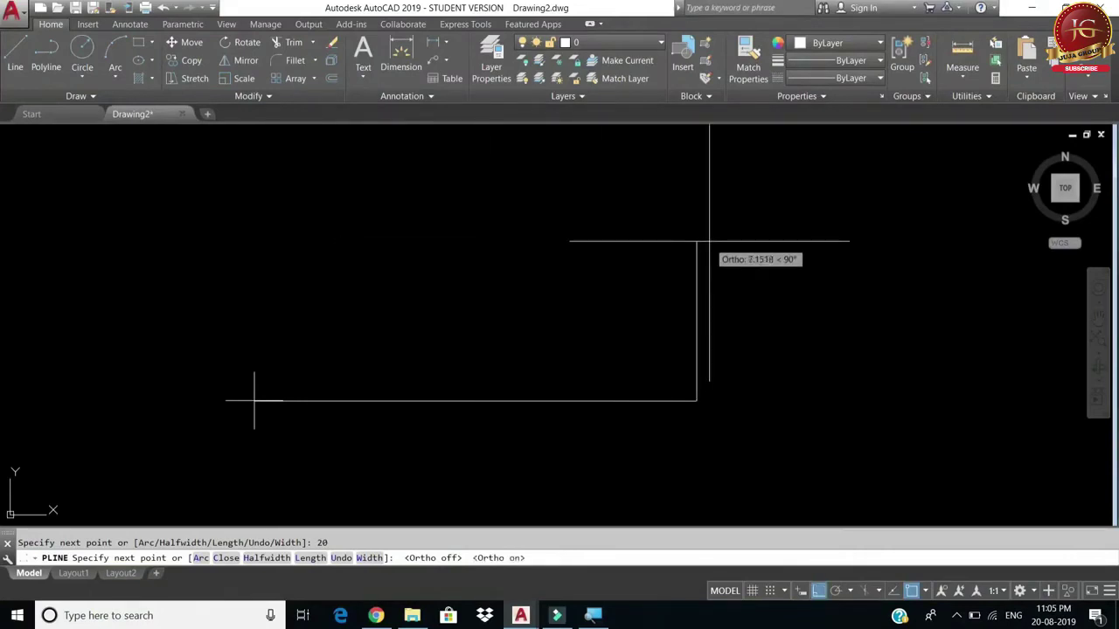
pyautogui.write('6')
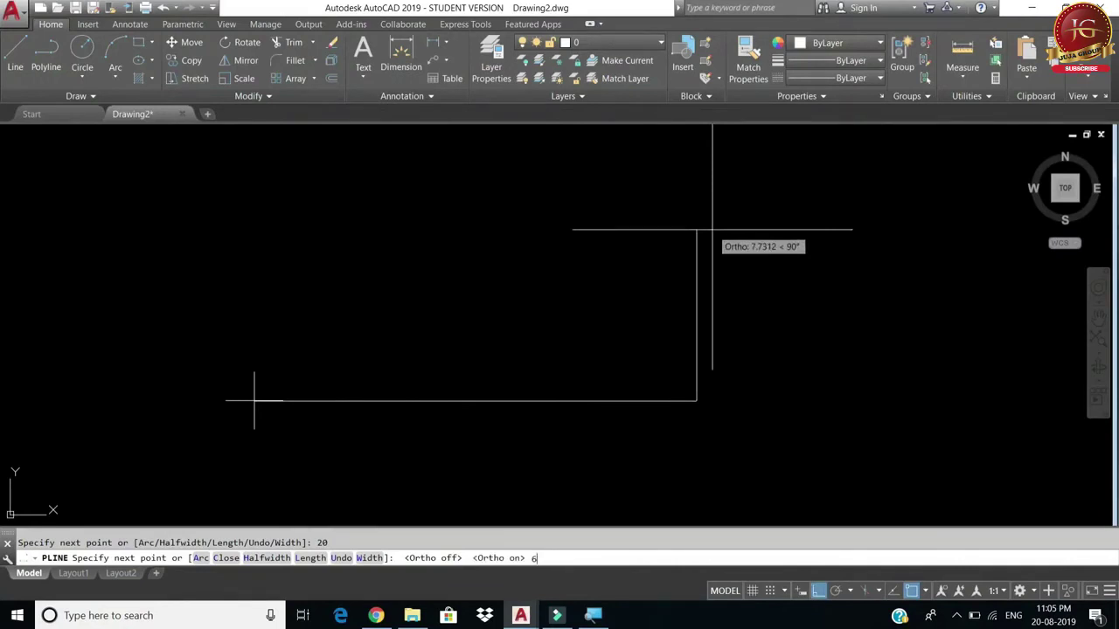
pyautogui.press('Return')
pyautogui.write('20')
pyautogui.press('Return')
pyautogui.write('c')
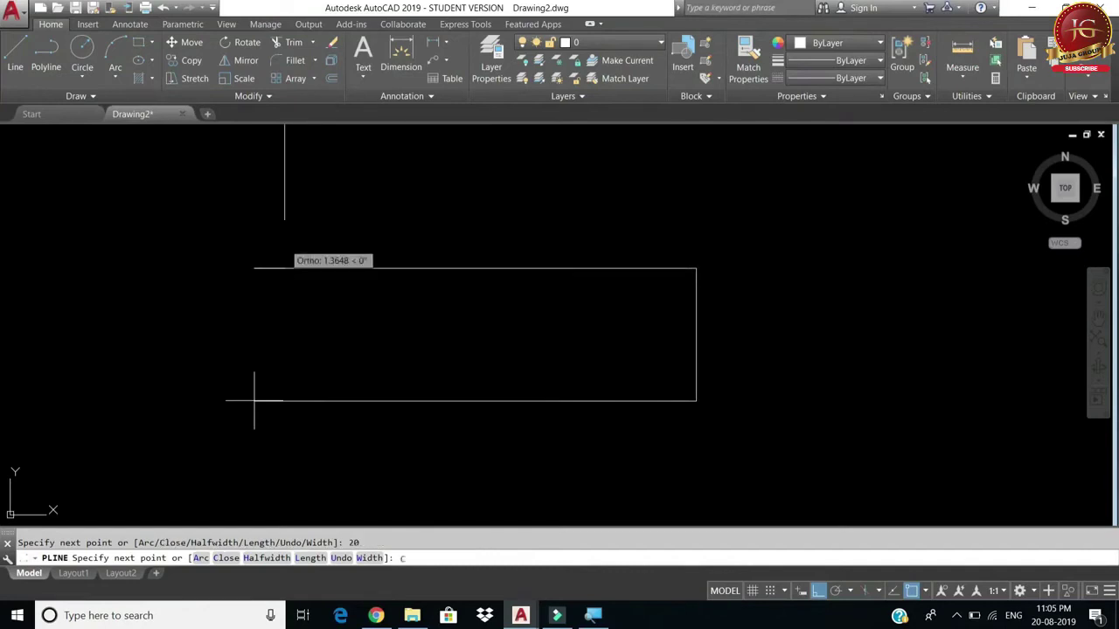
pyautogui.press('Return')
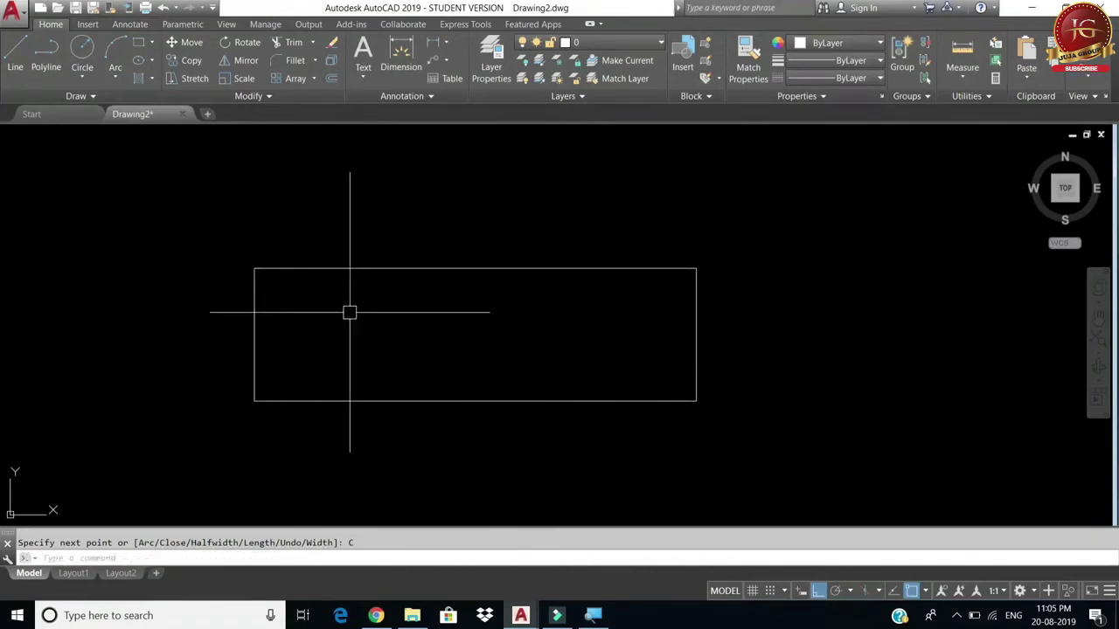
# Step: Draw a closed 10 by 6 unit rectangle with the Line command, just right of the polyline rectangle
pyautogui.moveTo(368, 317); pyautogui.dragTo(182, 312, button='middle')
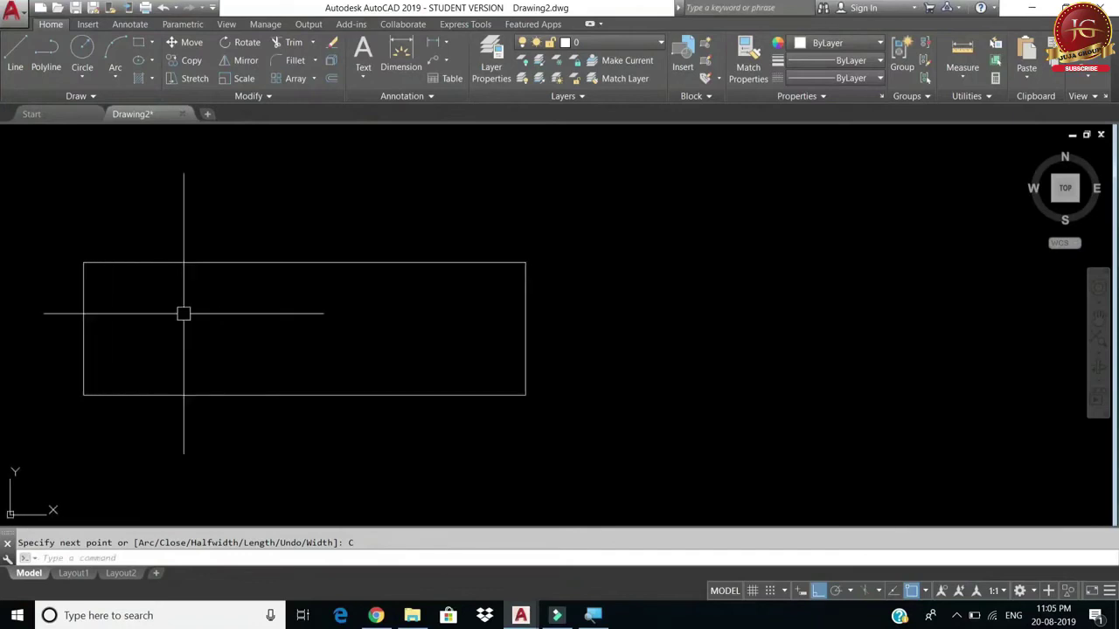
pyautogui.click(46, 59)
pyautogui.click(15, 59)
pyautogui.click(577, 395)
pyautogui.write('10')
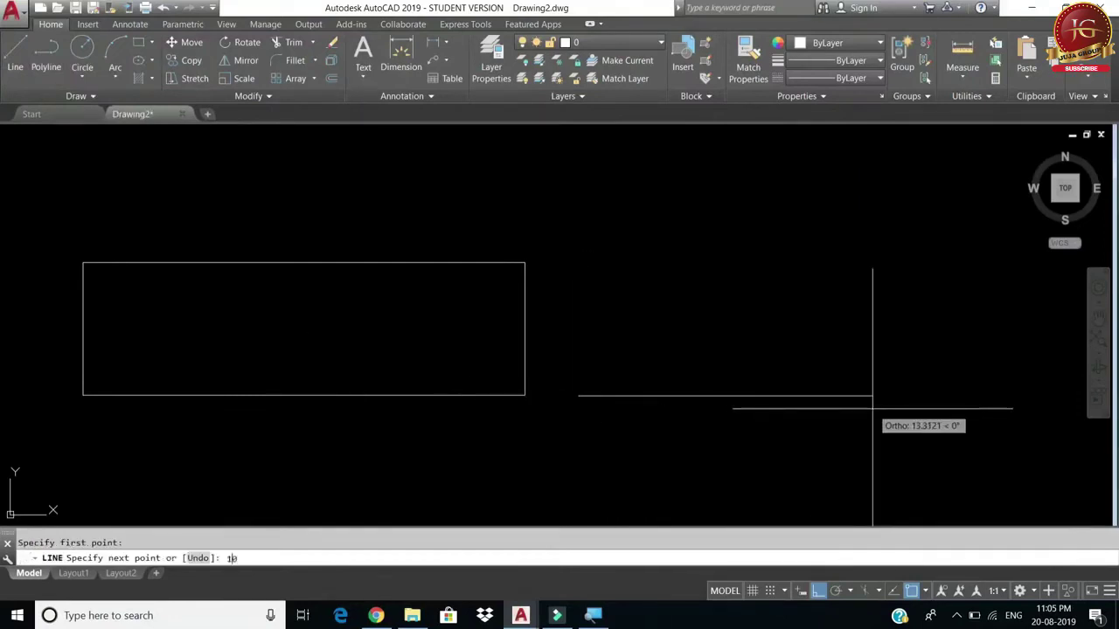
pyautogui.press('Return')
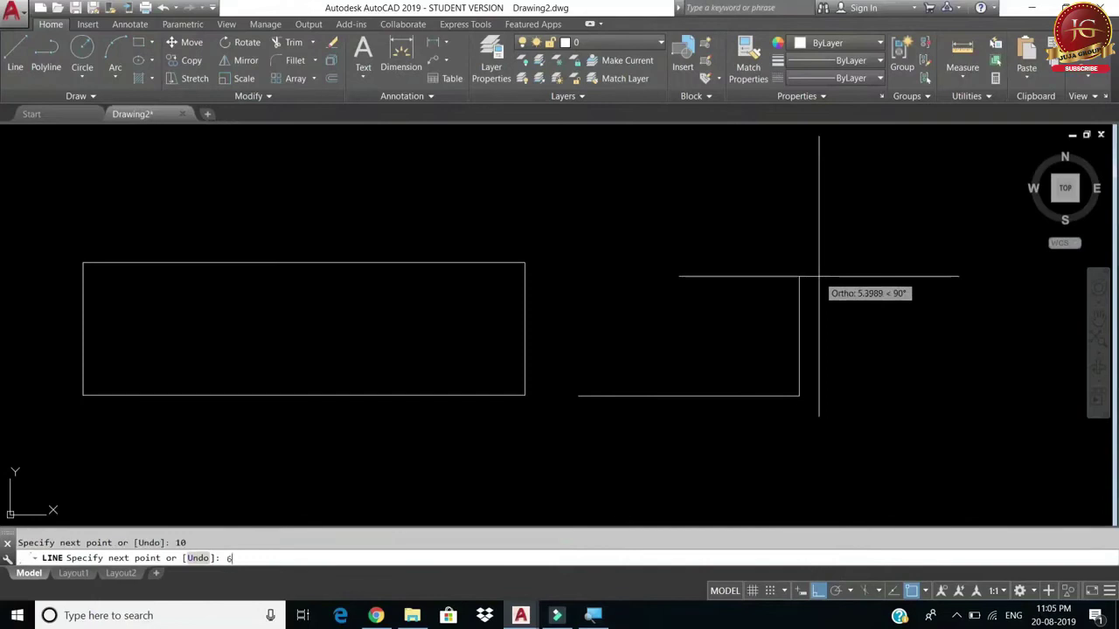
pyautogui.write('6')
pyautogui.press('Return')
pyautogui.write('1')
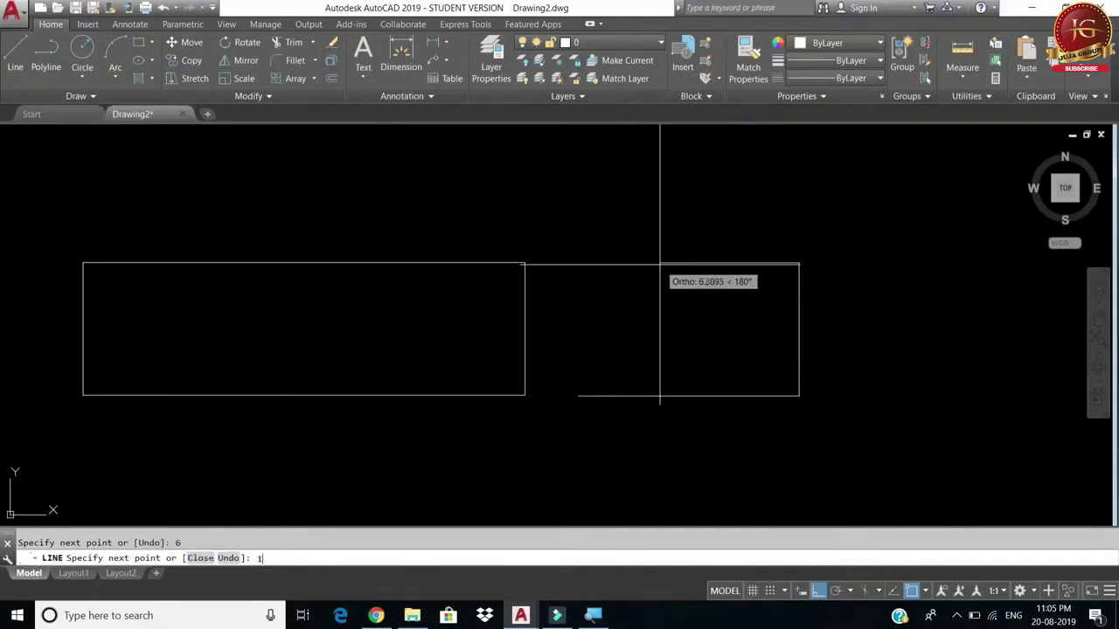
pyautogui.write('0')
pyautogui.press('Return')
pyautogui.write('c')
pyautogui.press('Return')
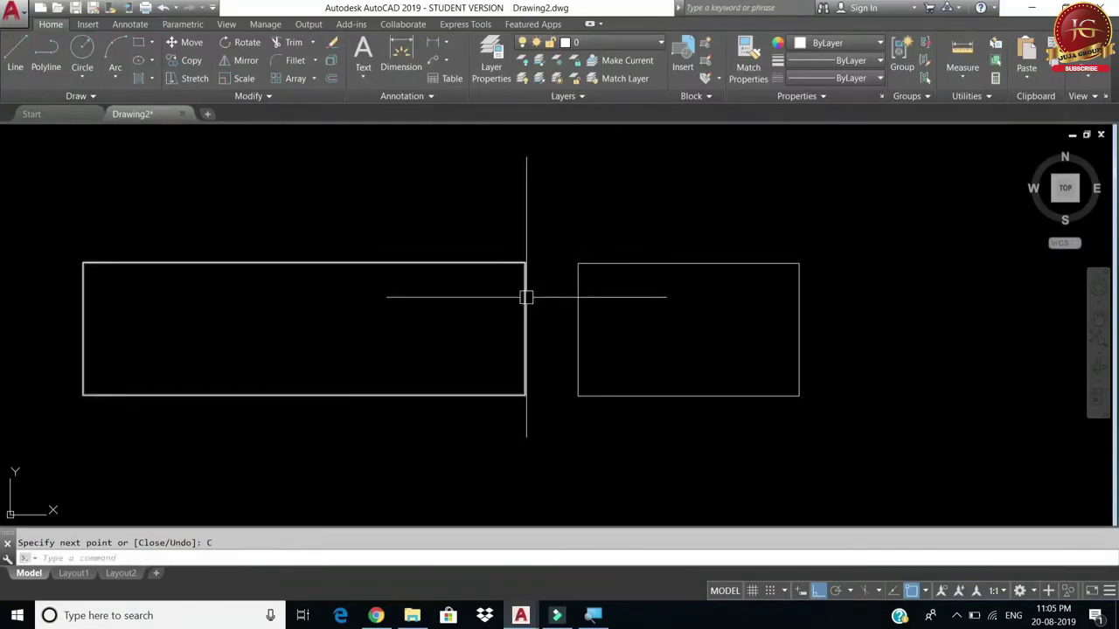
# Step: Compare selection behaviour by picking the polyline rectangle and individual sides of the line-drawn rectangle, clearing the selection between picks
pyautogui.click(526, 293)
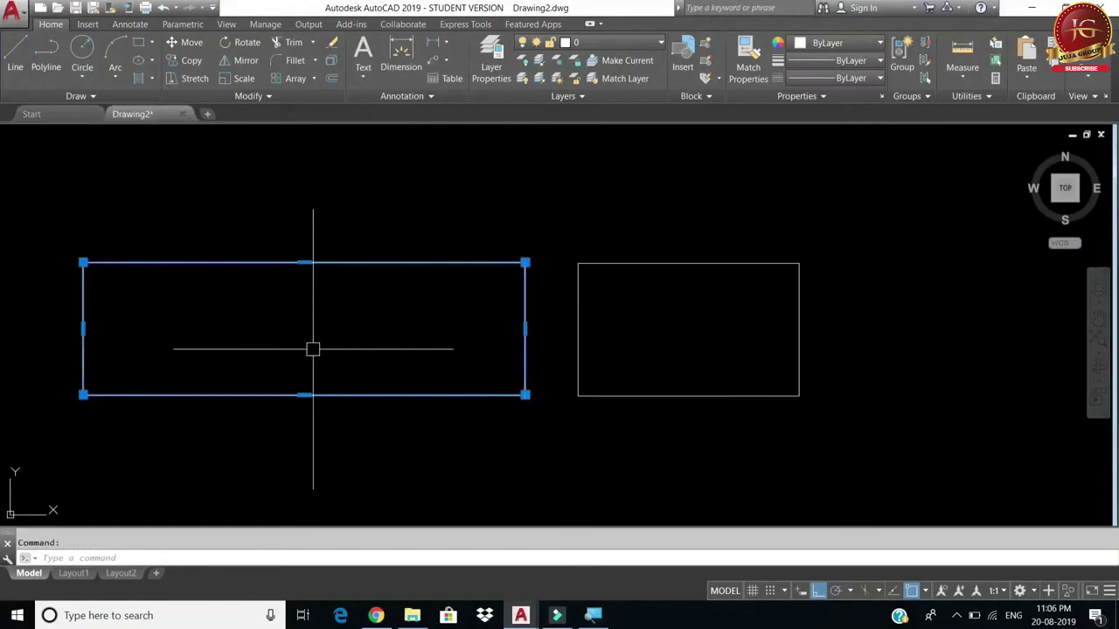
pyautogui.press('Escape')
pyautogui.click(650, 262)
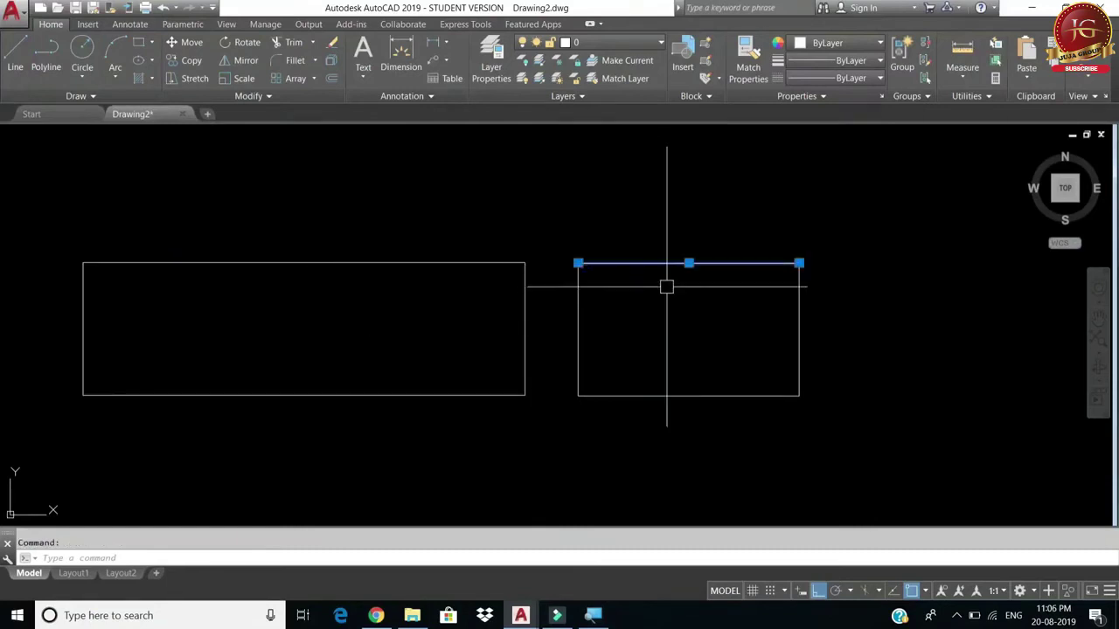
pyautogui.click(578, 318)
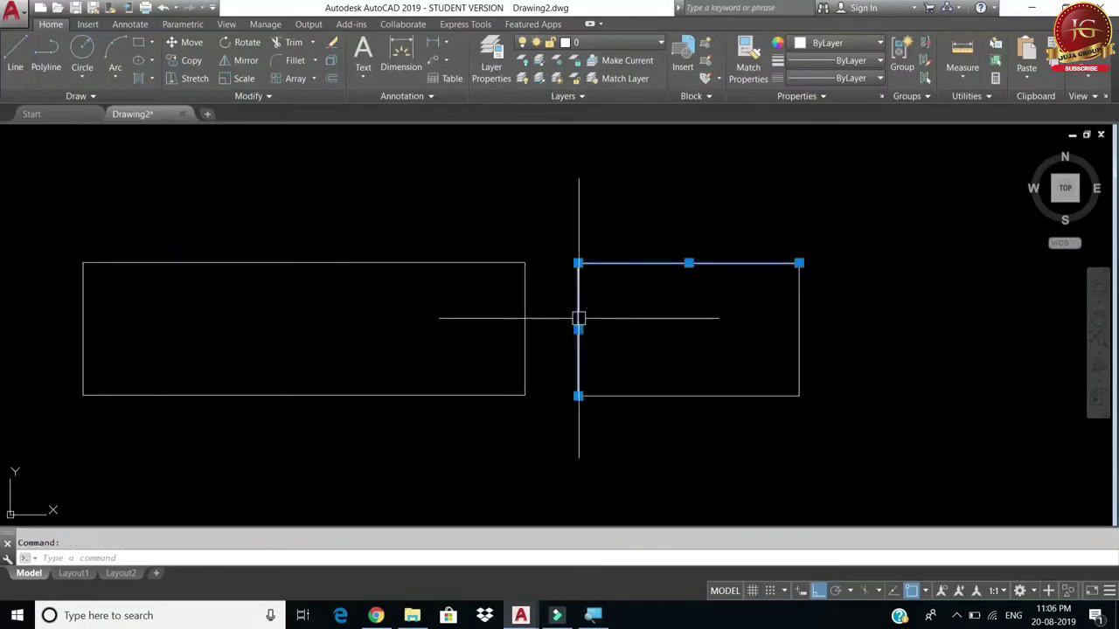
pyautogui.press('Escape')
pyautogui.click(654, 395)
pyautogui.press('Escape')
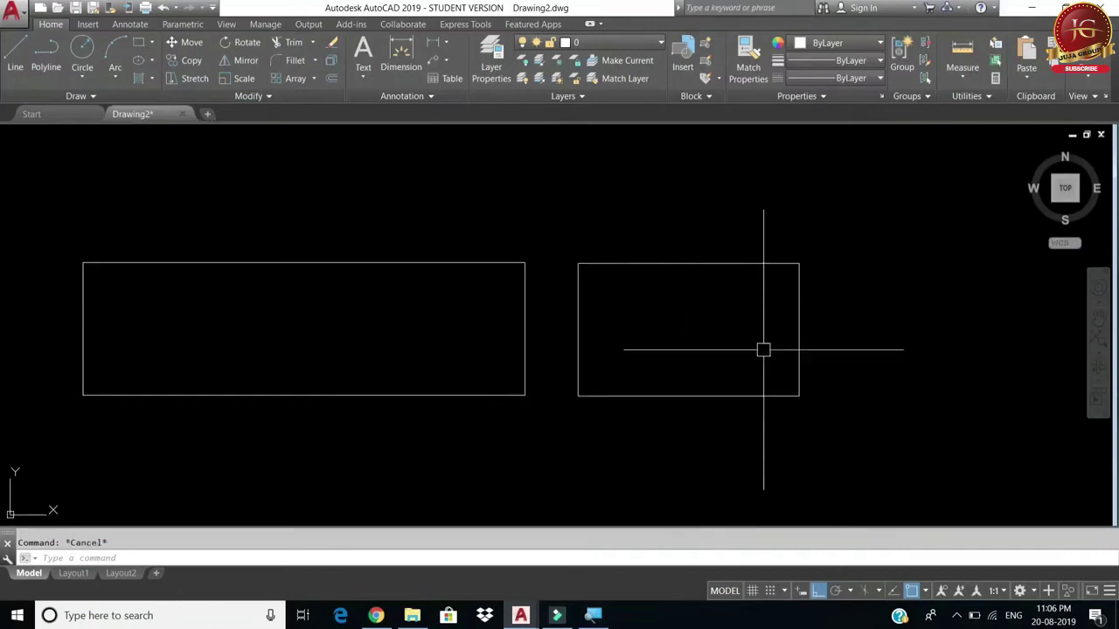
pyautogui.click(798, 348)
pyautogui.press('Escape')
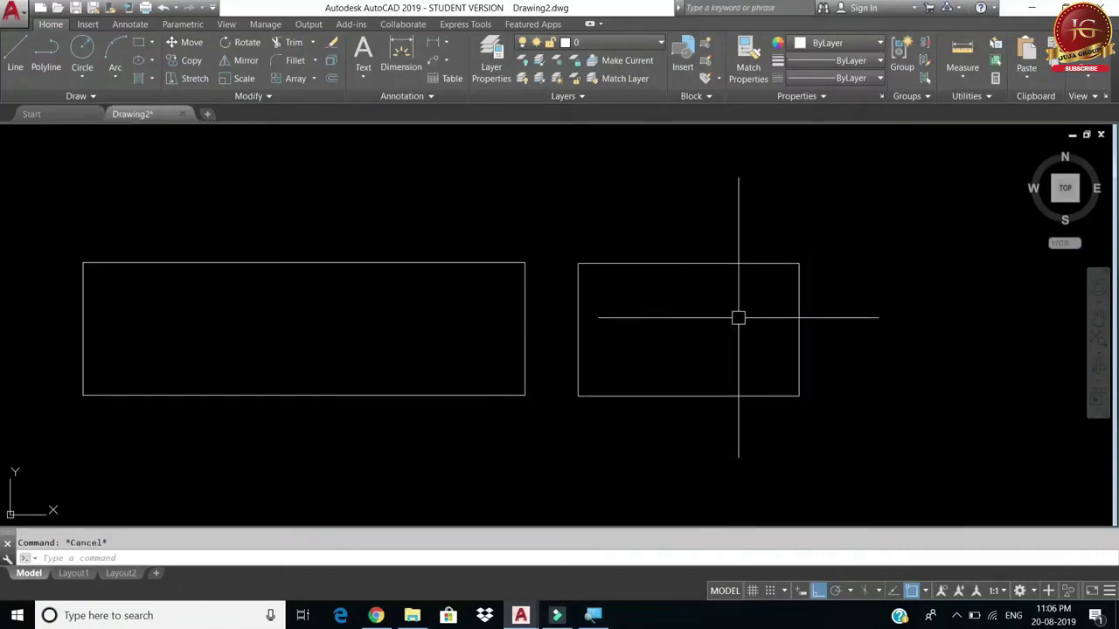
pyautogui.click(731, 264)
pyautogui.press('Escape')
pyautogui.click(579, 325)
pyautogui.press('Escape')
# Step: Select all four sides of the line-drawn rectangle with a crossing window, and clear the selection
pyautogui.click(850, 221)
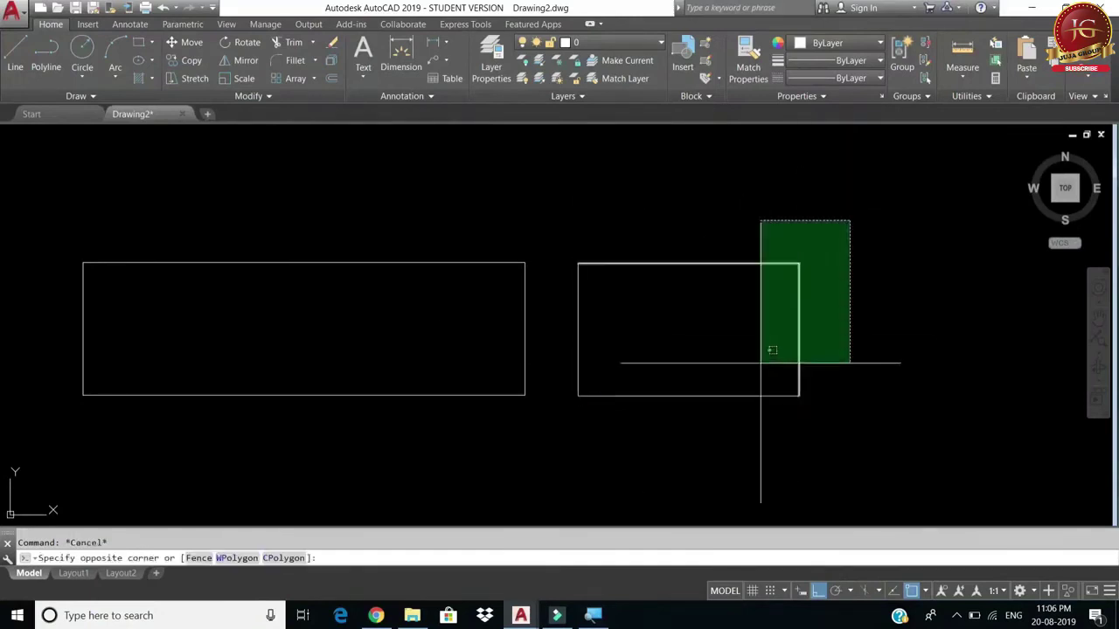
pyautogui.click(574, 401)
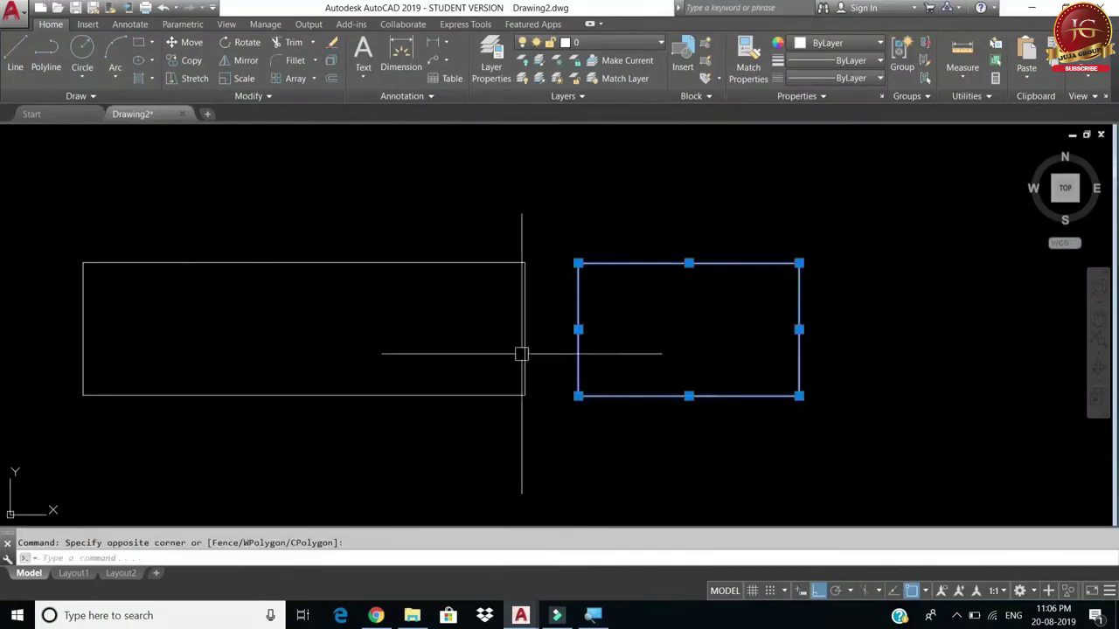
pyautogui.press('Escape')
# Step: Select both rectangles and erase them from the drawing
pyautogui.click(483, 263)
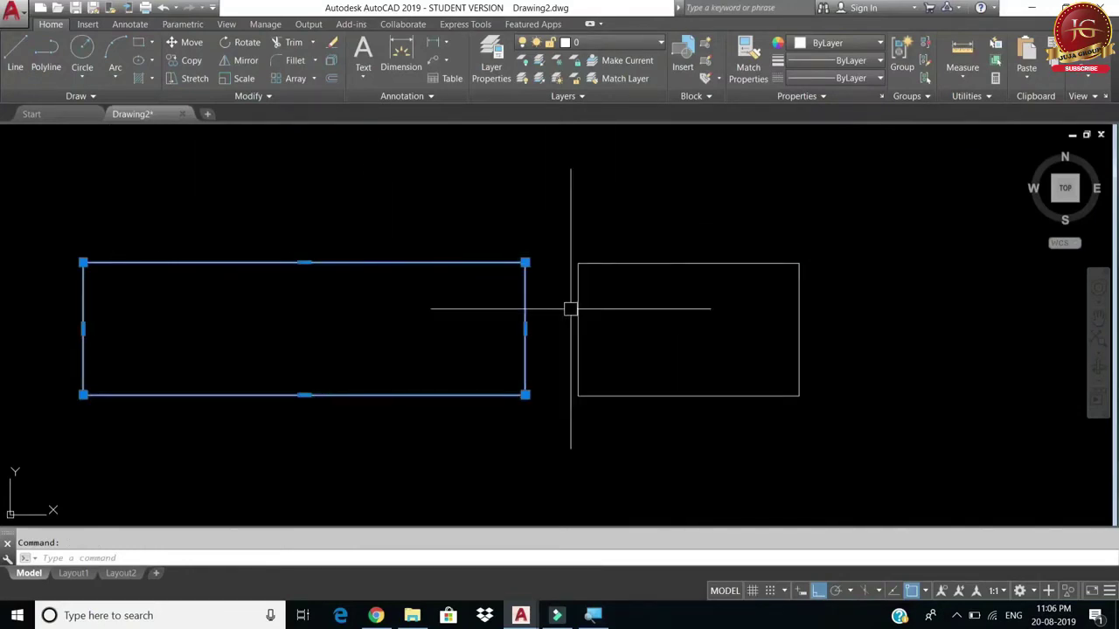
pyautogui.hotkey('ctrl', 'a')
pyautogui.write('e')
pyautogui.press('Return')
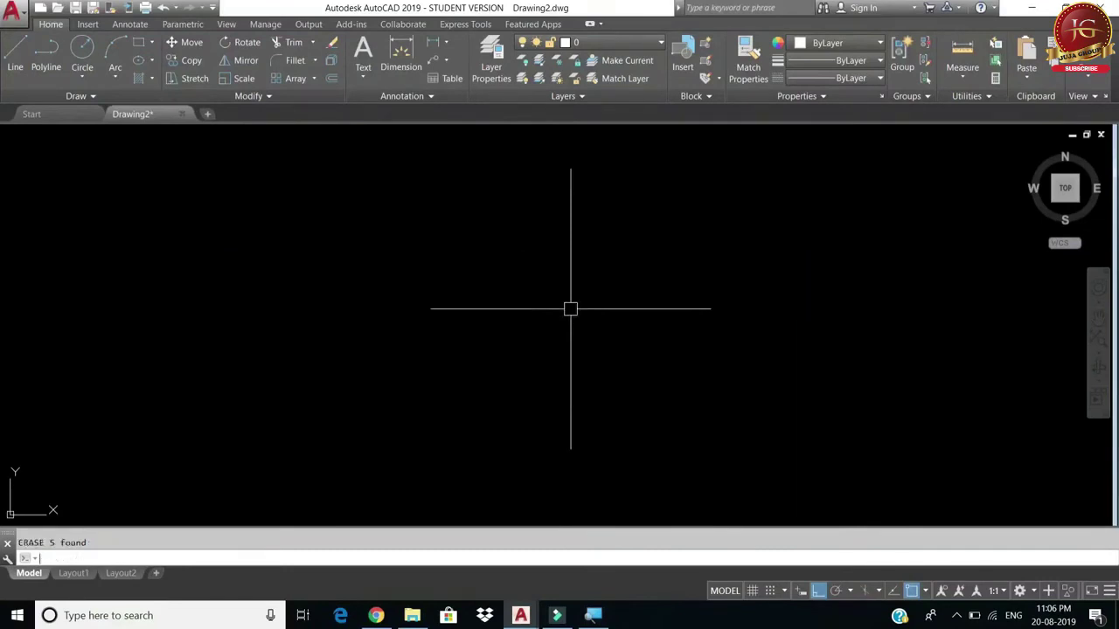
pyautogui.click(13, 60)
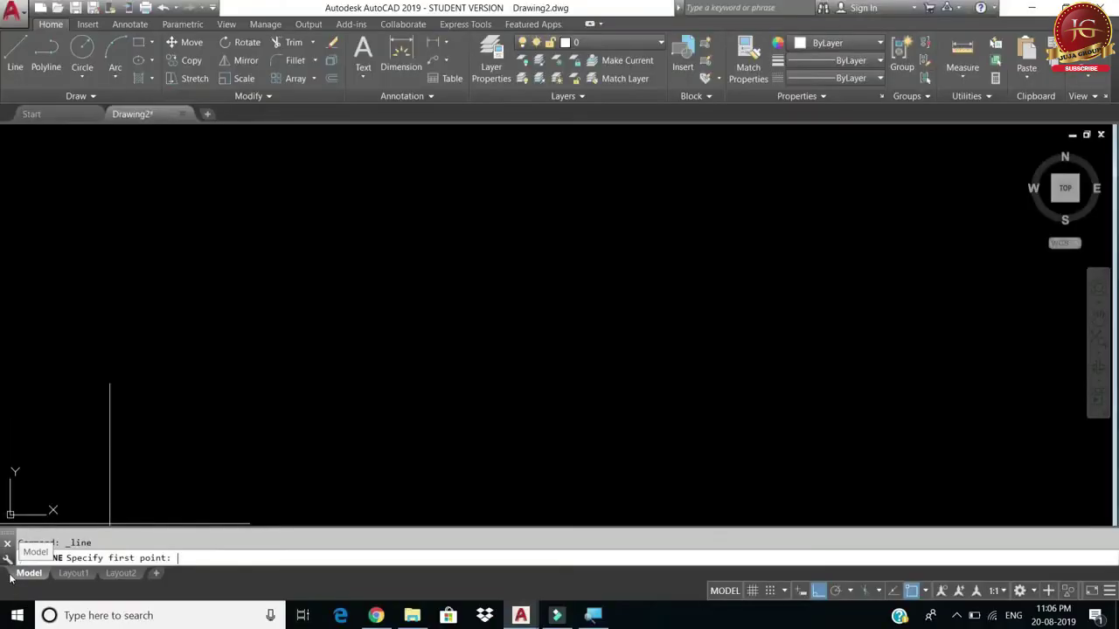
pyautogui.press('Escape')
pyautogui.click(46, 59)
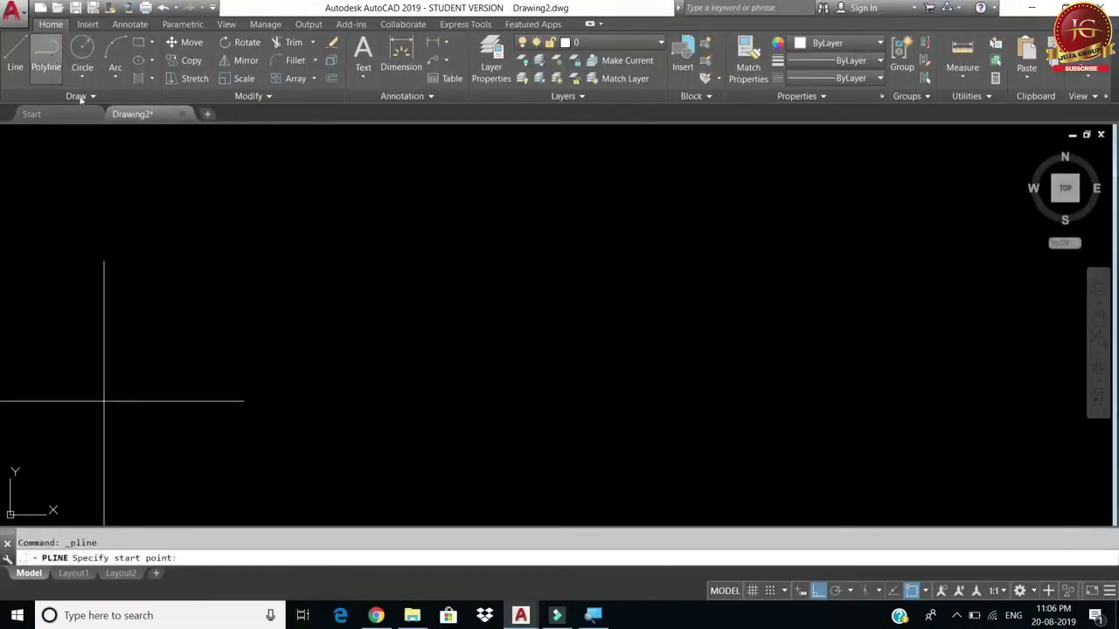
pyautogui.click(300, 339)
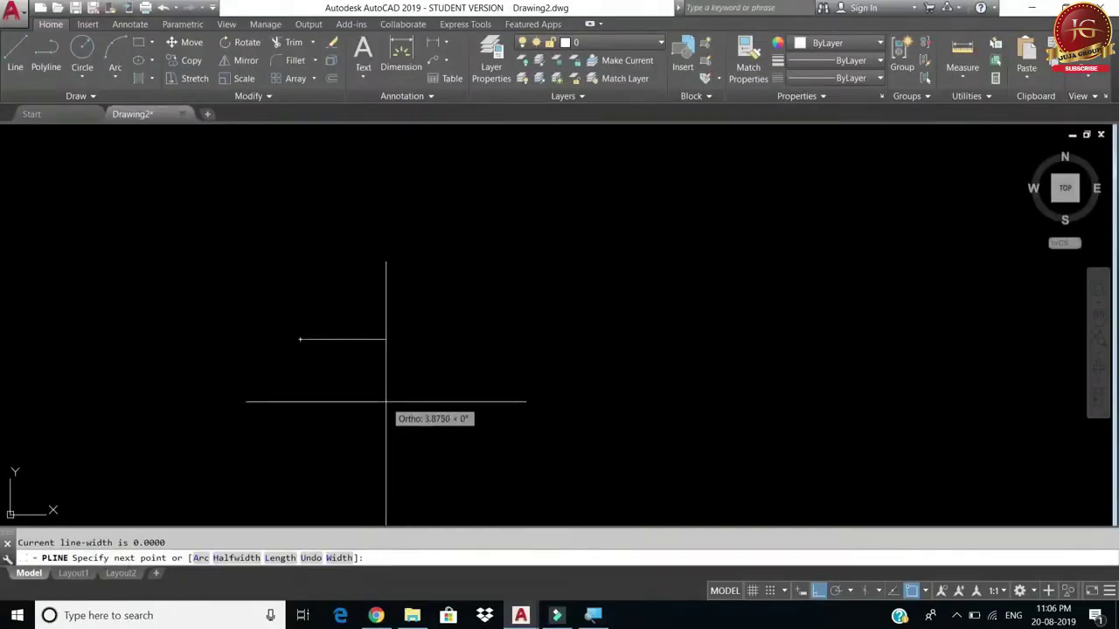
pyautogui.press('Escape')
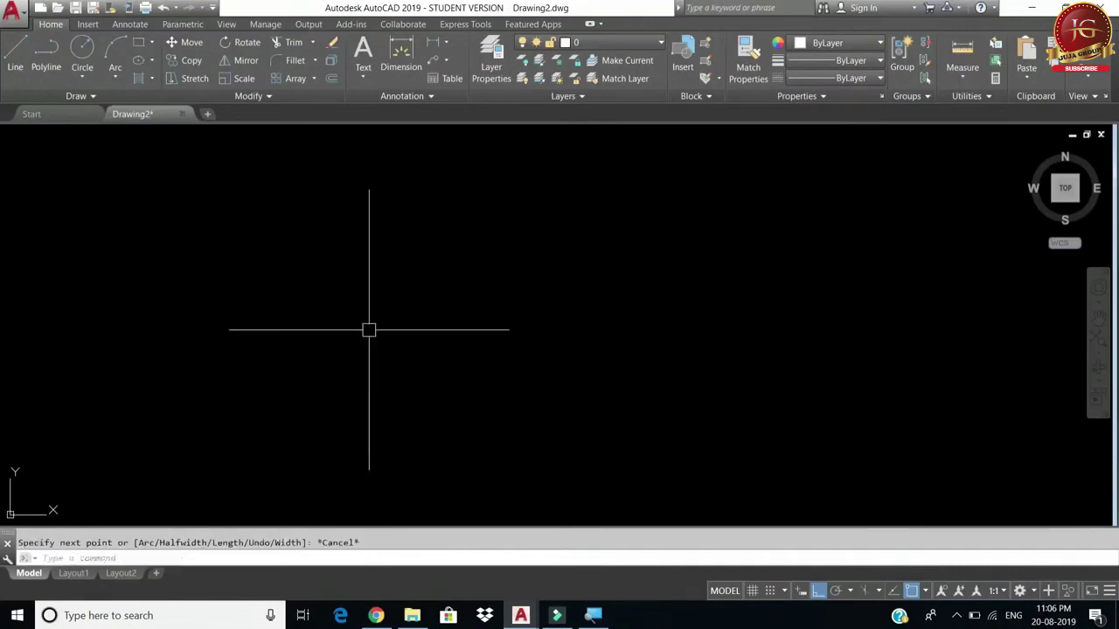
pyautogui.click(116, 79)
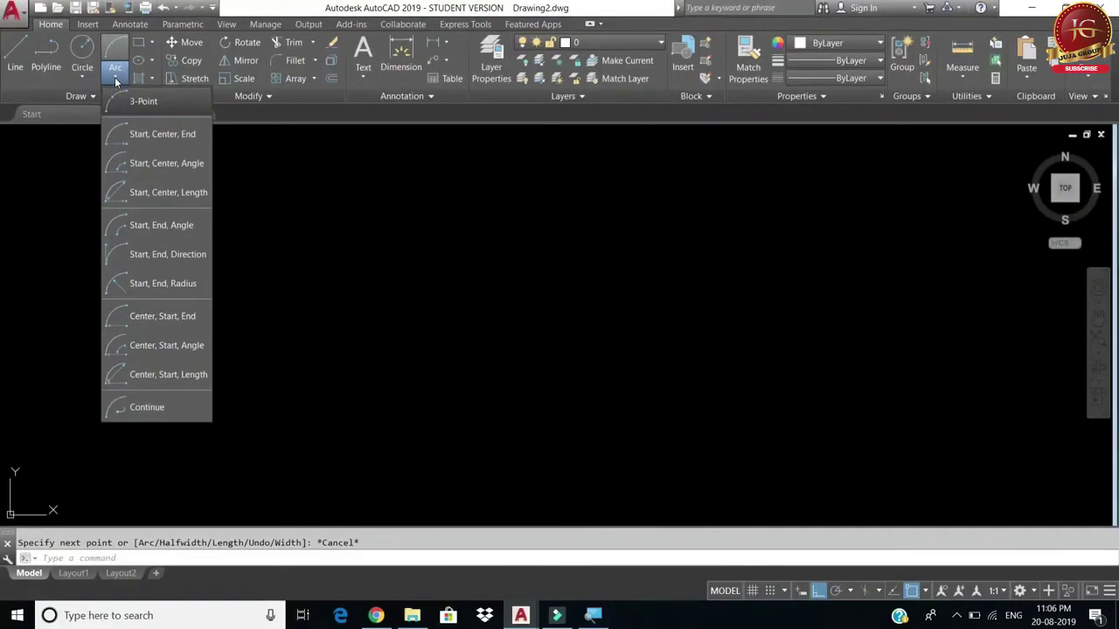
pyautogui.click(116, 79)
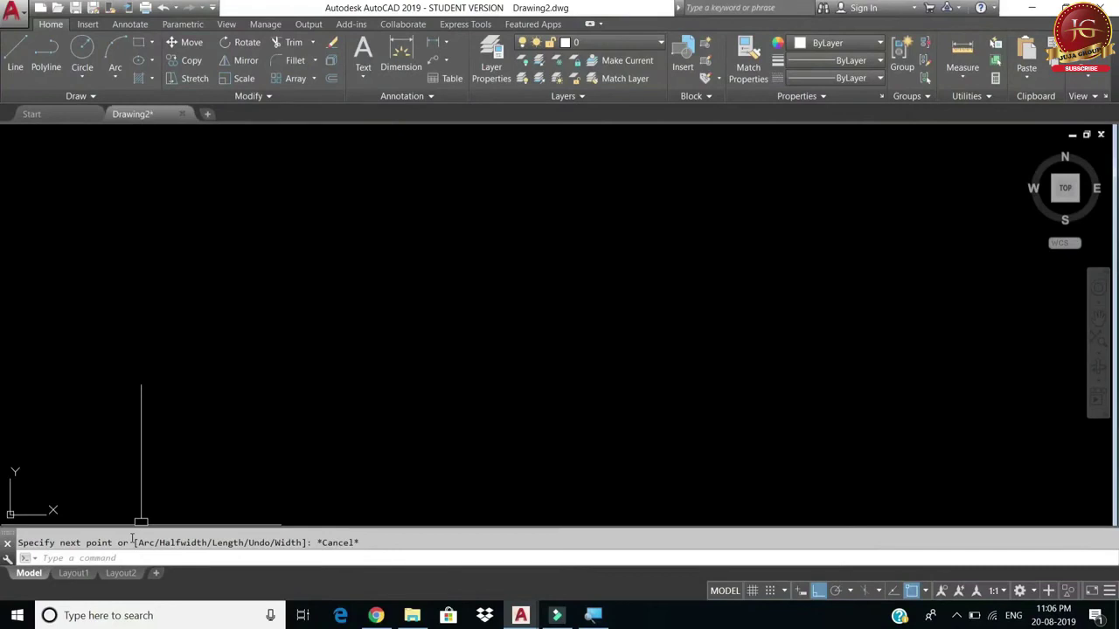
pyautogui.write('a')
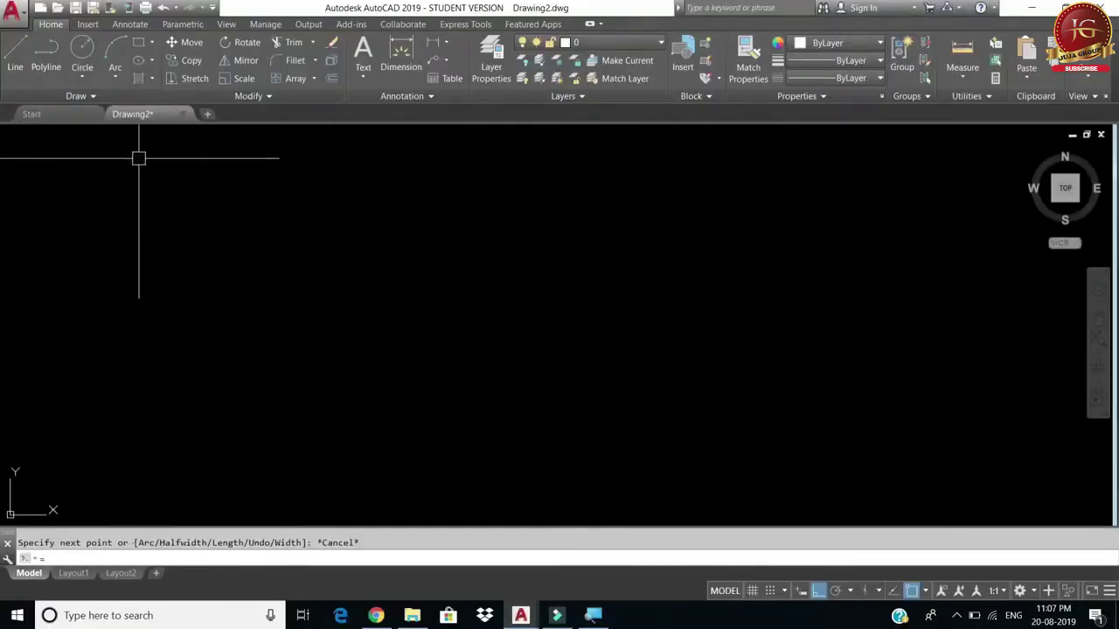
pyautogui.press('Escape')
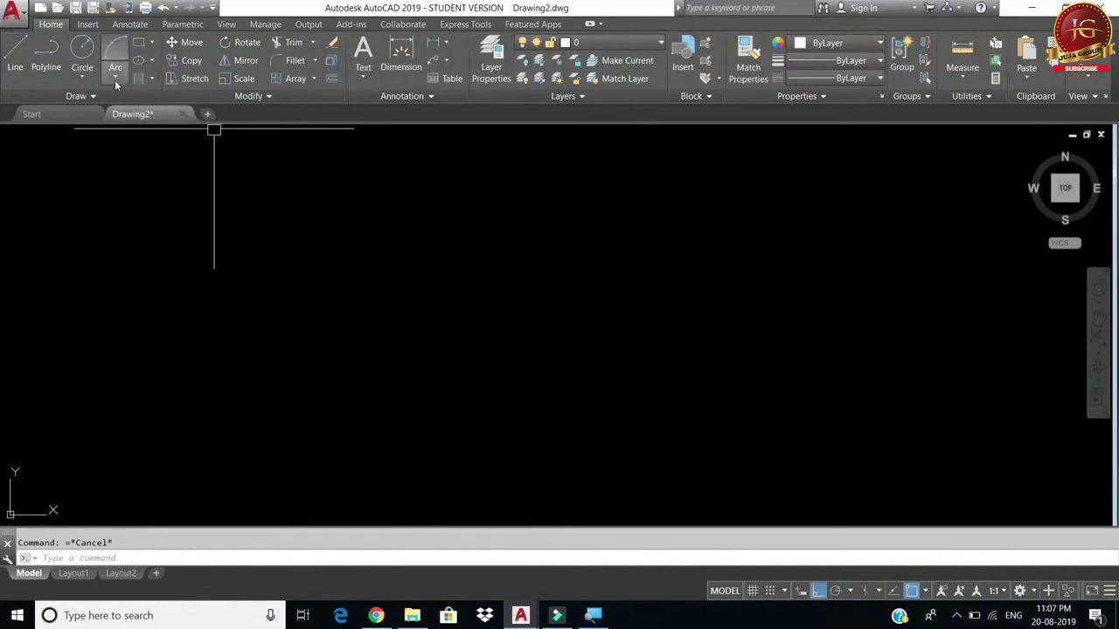
# Step: Draw a circle by center and radius in the empty drawing area, with a radius of 5
pyautogui.click(84, 81)
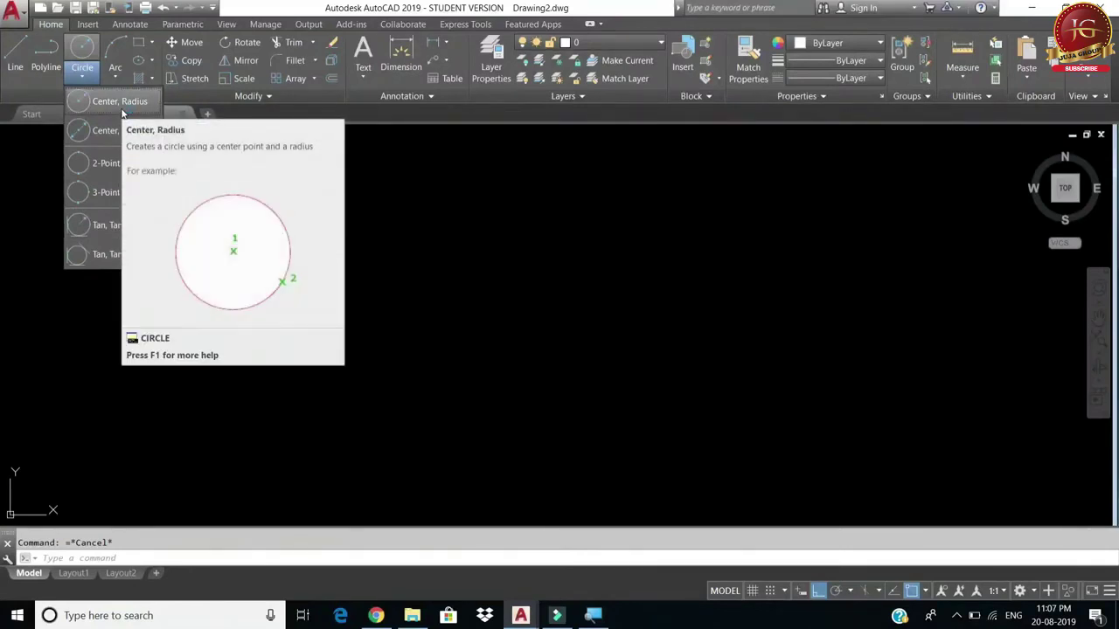
pyautogui.moveTo(123, 115)
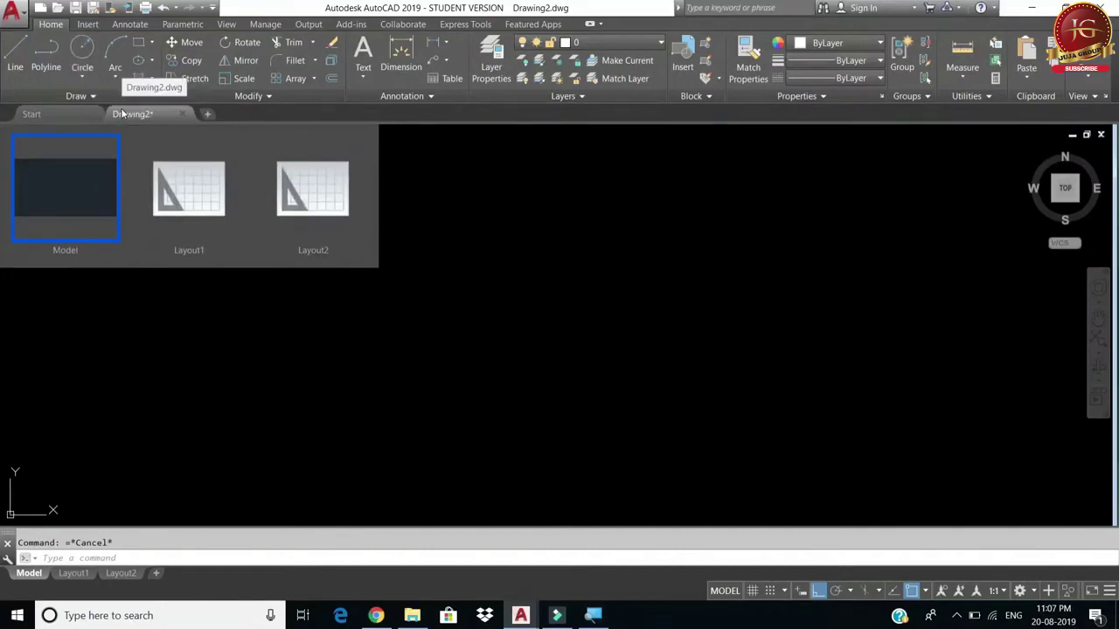
pyautogui.click(82, 77)
pyautogui.click(107, 102)
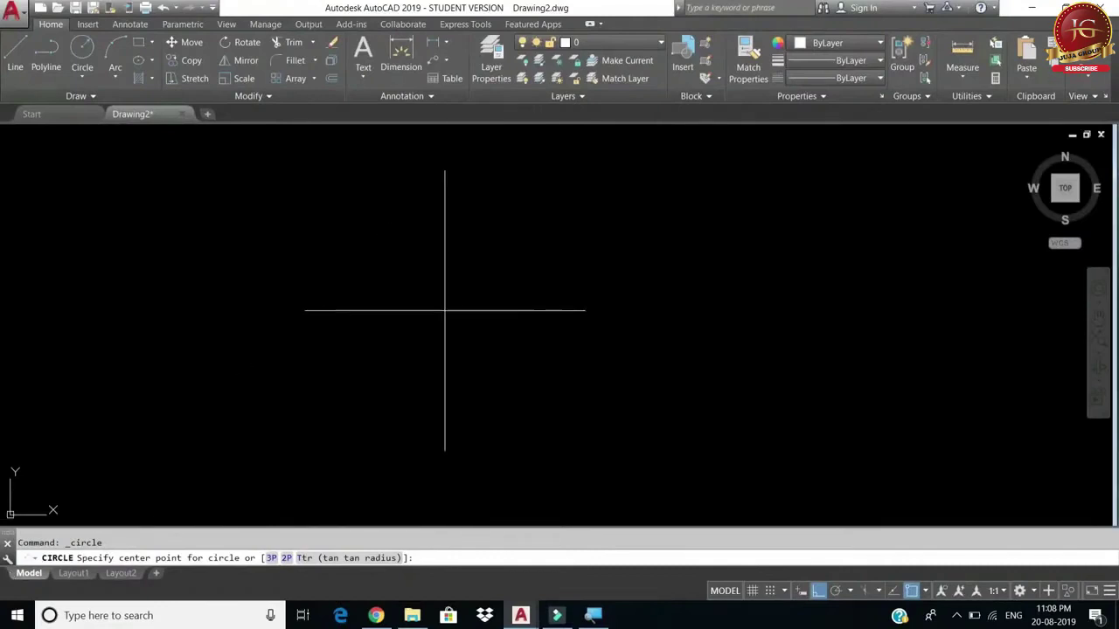
pyautogui.click(432, 314)
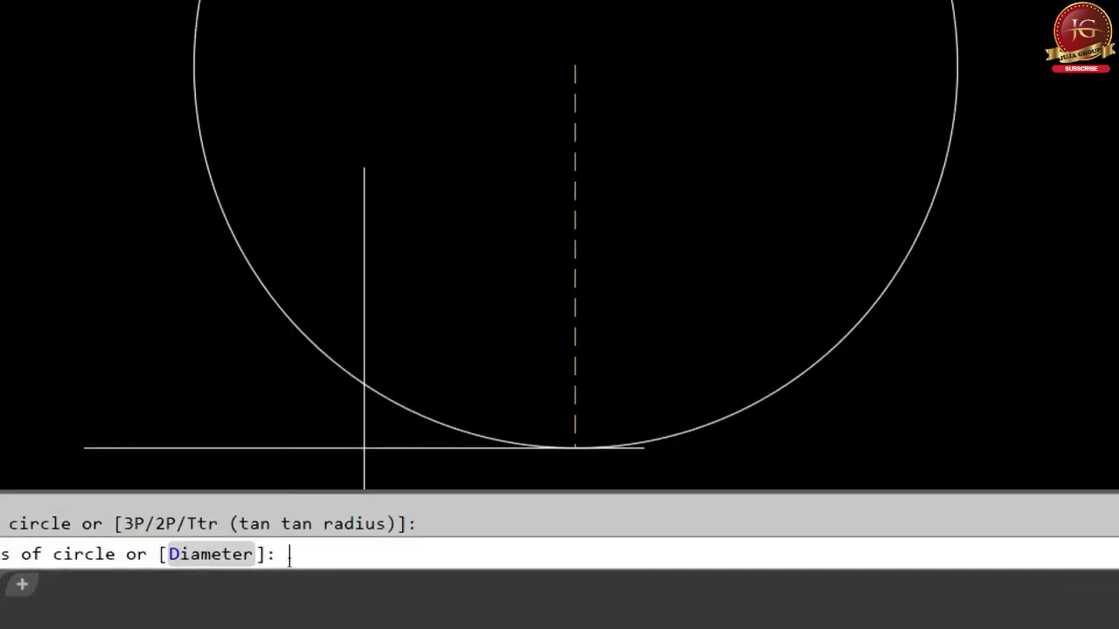
pyautogui.write('5')
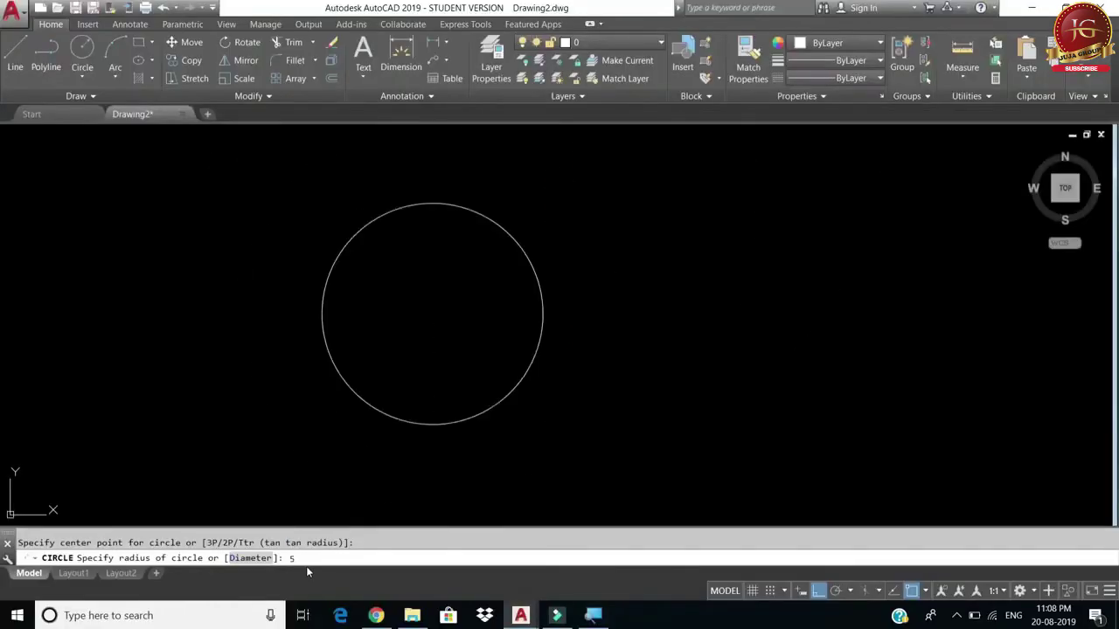
pyautogui.press('Return')
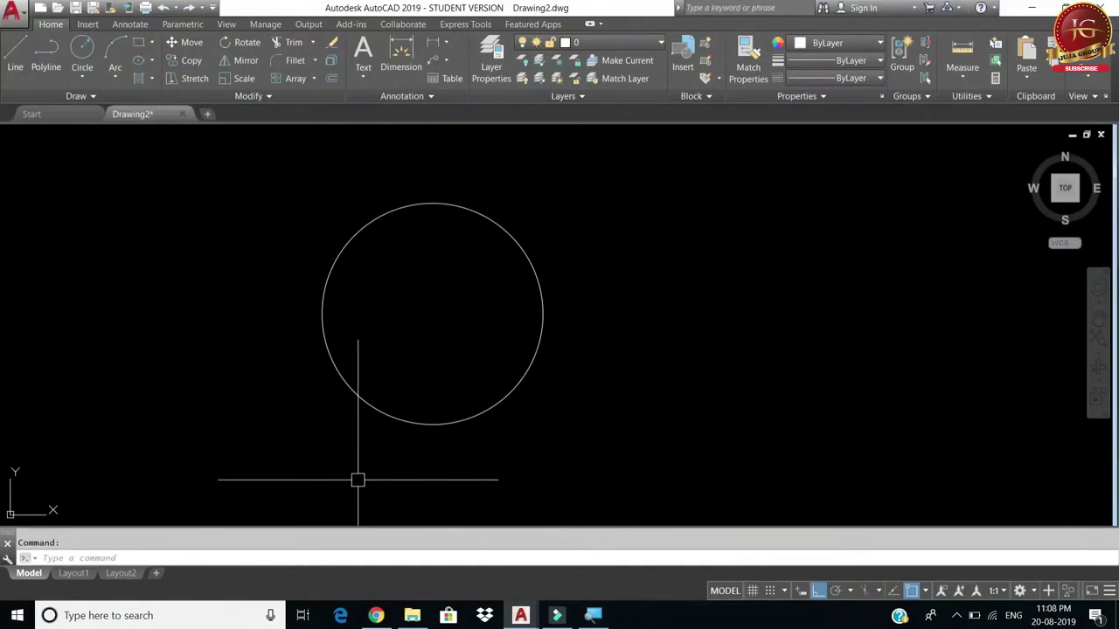
# Step: Add a radius dimension to the circle with DIMRADIUS, placing its text outside, up and to the left of the circle
pyautogui.write('DRA')
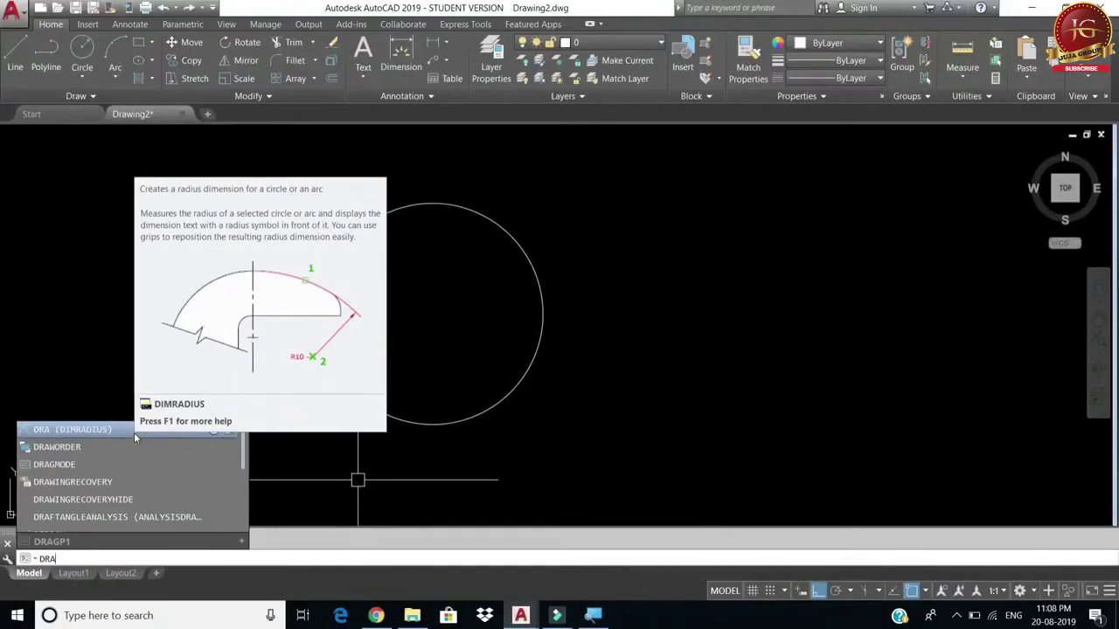
pyautogui.click(134, 433)
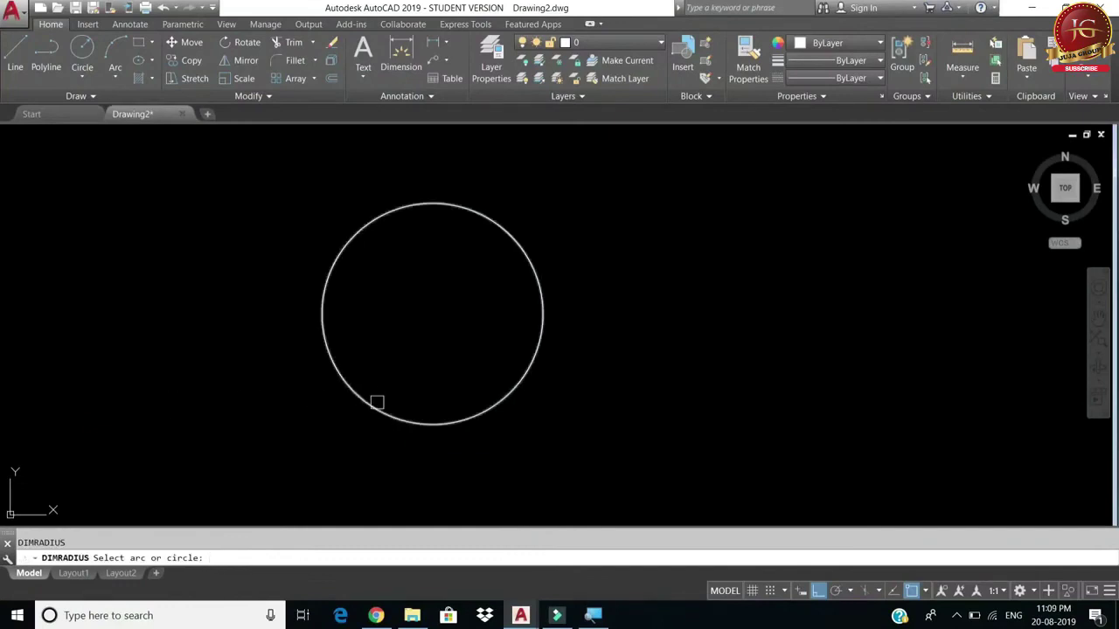
pyautogui.click(371, 403)
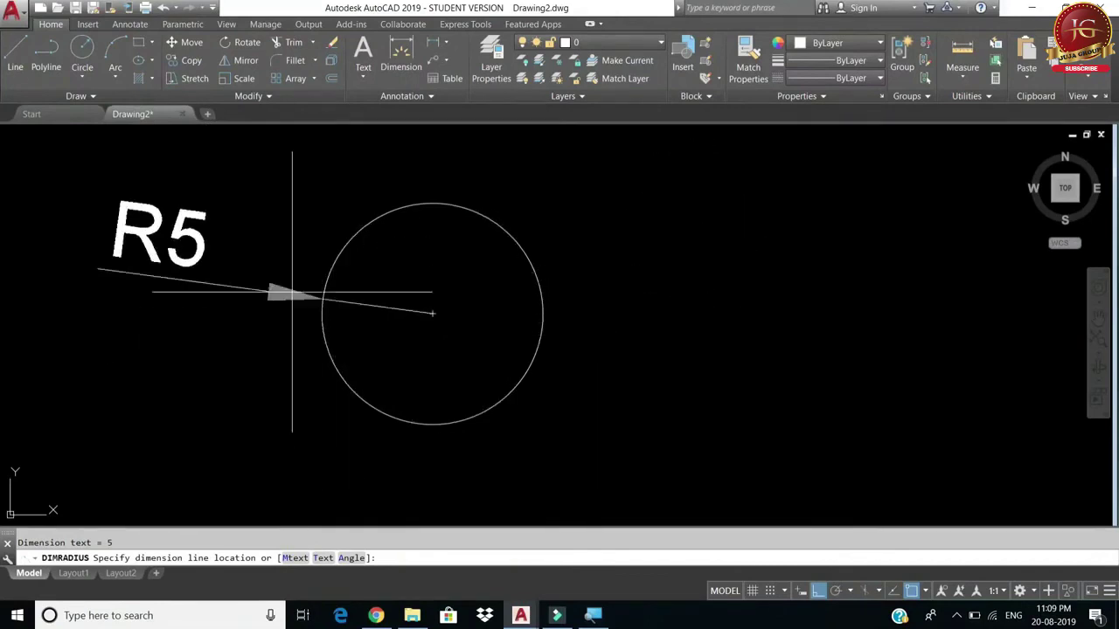
pyautogui.click(280, 285)
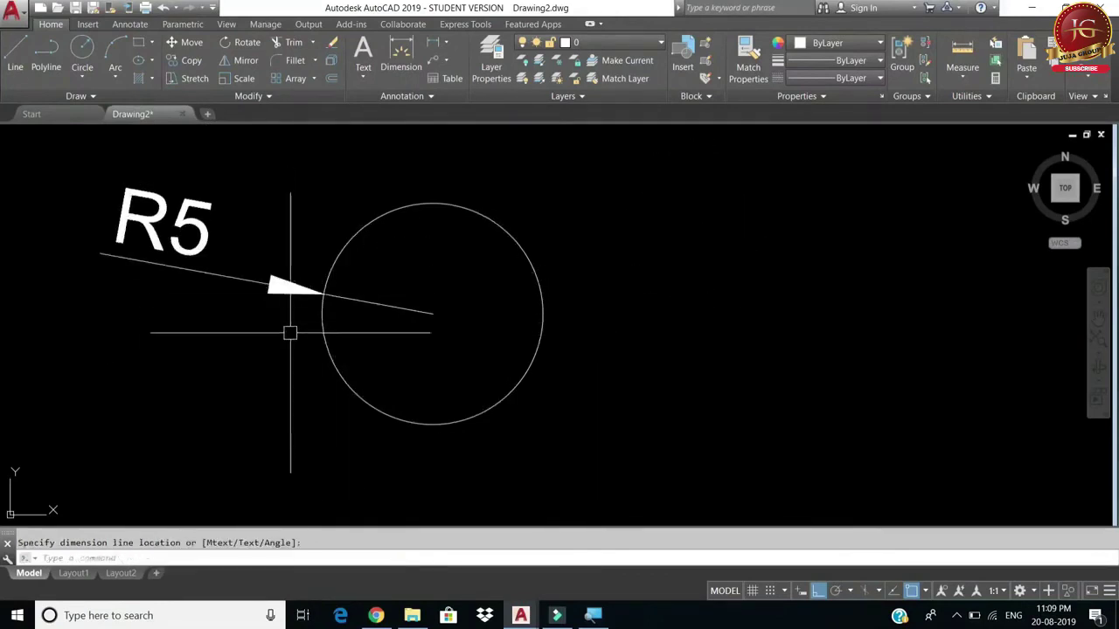
# Step: Select the circle's radius dimension and erase it, keeping the circle
pyautogui.click(306, 291)
pyautogui.moveTo(324, 295)
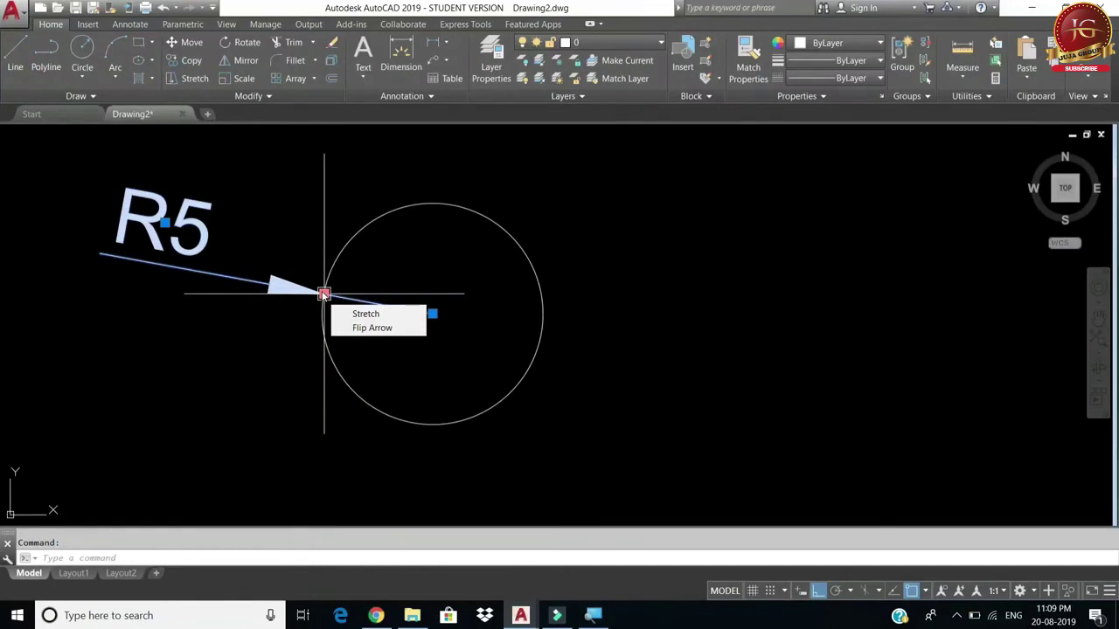
pyautogui.write('e')
pyautogui.press('Return')
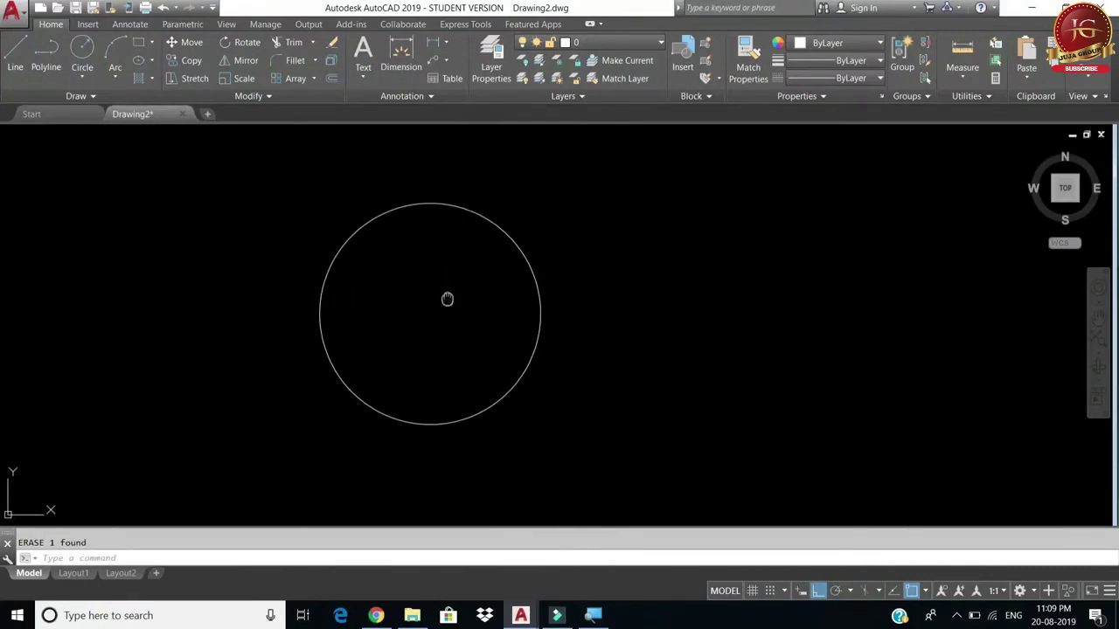
# Step: Draw a second circle by center and diameter, to the right of the first circle, with a diameter of 12
pyautogui.moveTo(468, 301); pyautogui.dragTo(323, 300, button='middle')
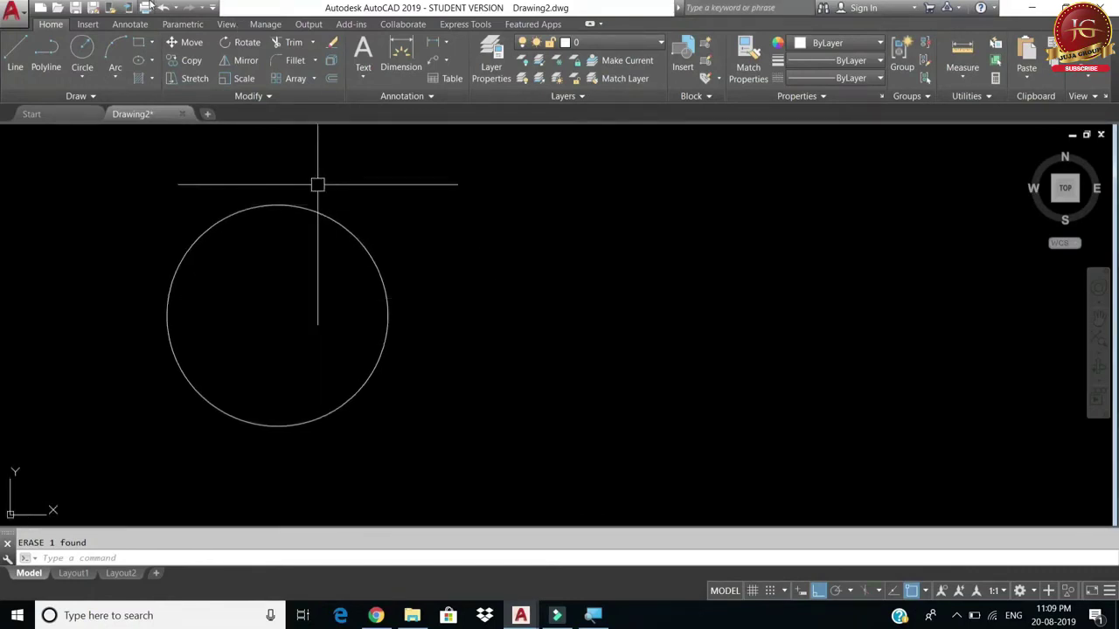
pyautogui.click(82, 76)
pyautogui.click(114, 130)
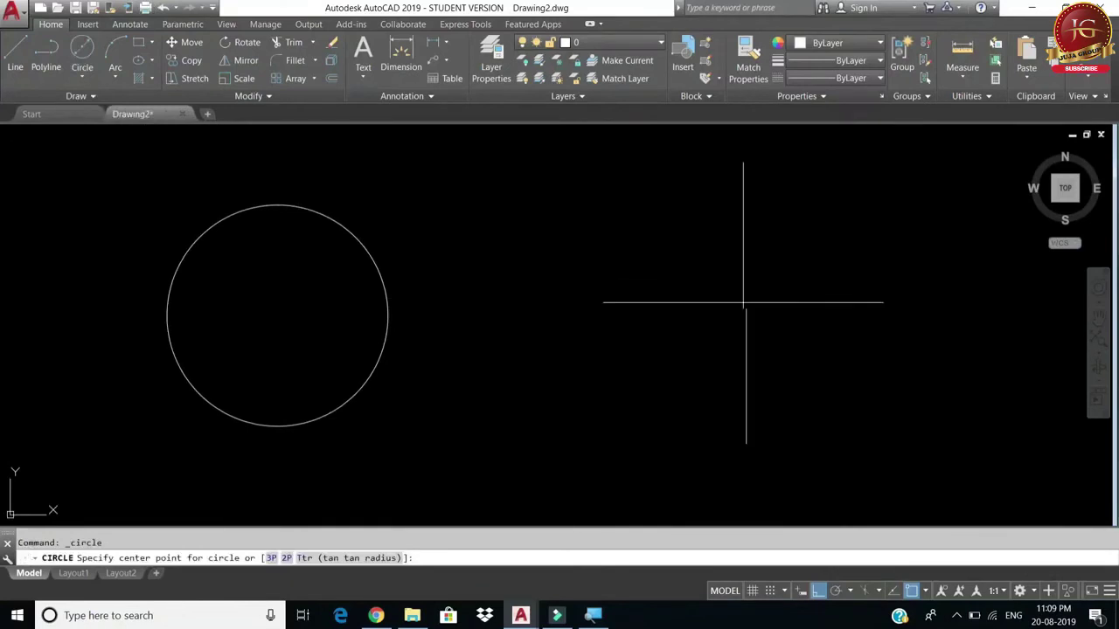
pyautogui.click(734, 312)
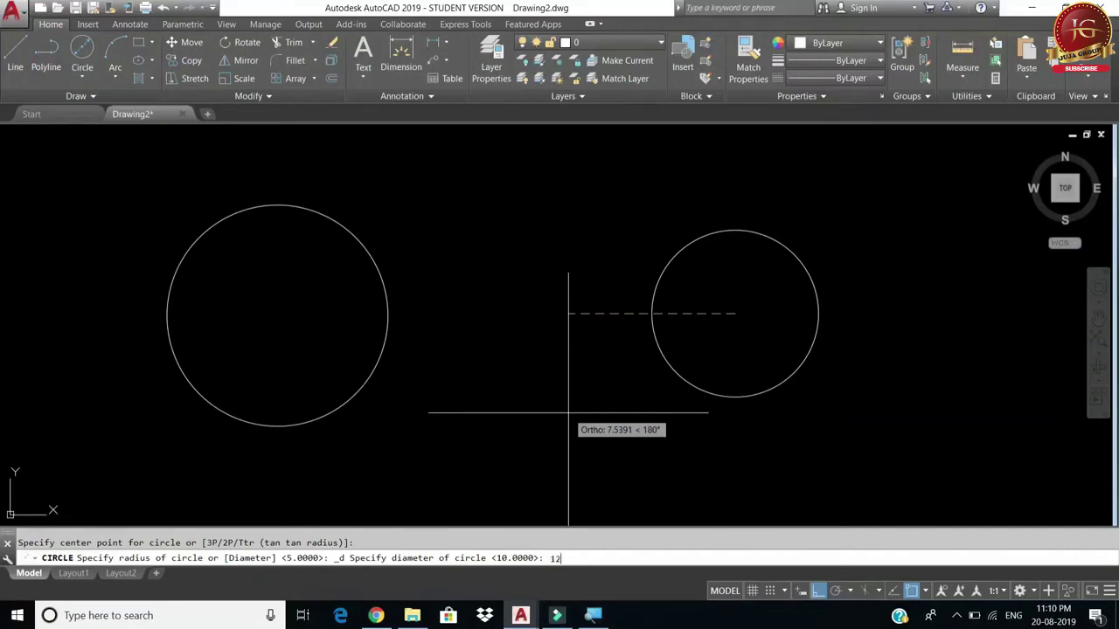
pyautogui.press('Return')
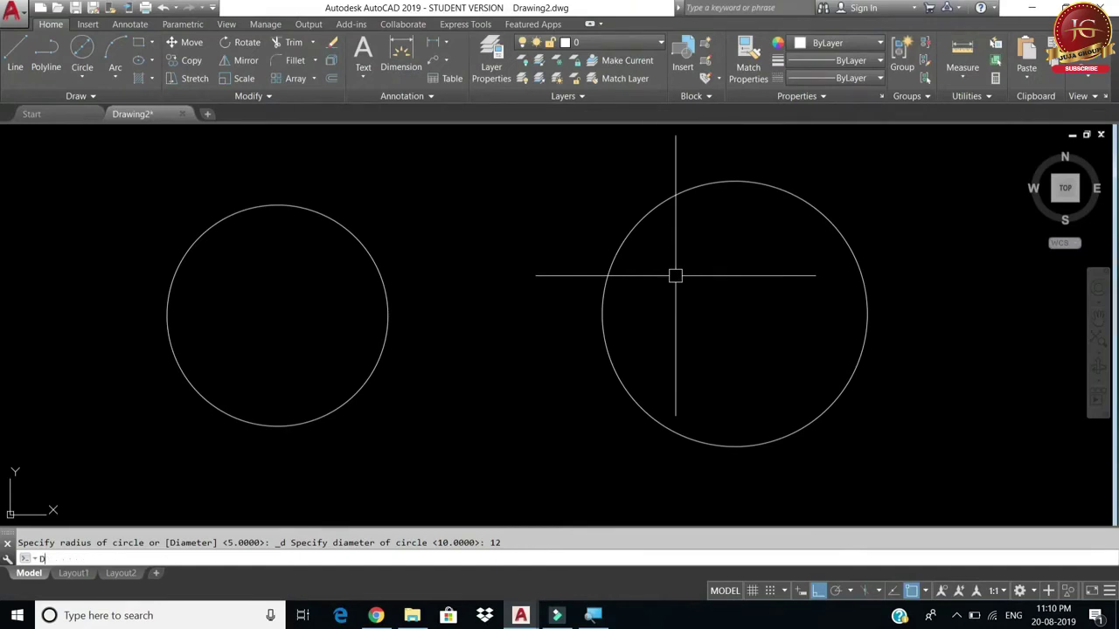
# Step: Add a diameter dimension to the larger circle with DIMDIAMETER, placing its text between the two circles, above their centers
pyautogui.write('D')
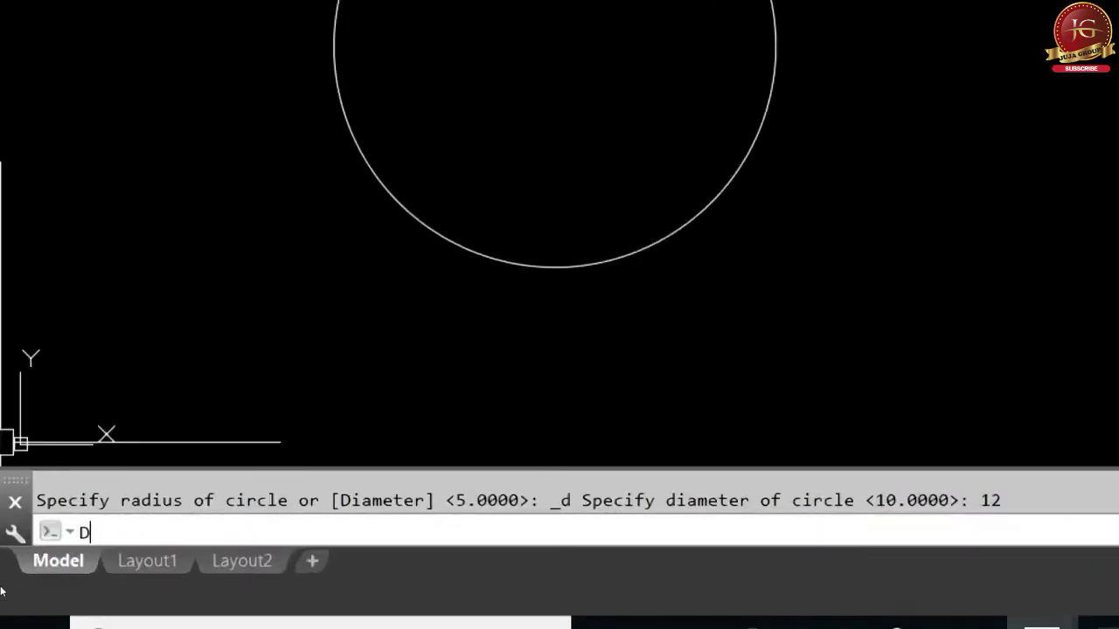
pyautogui.write('DI')
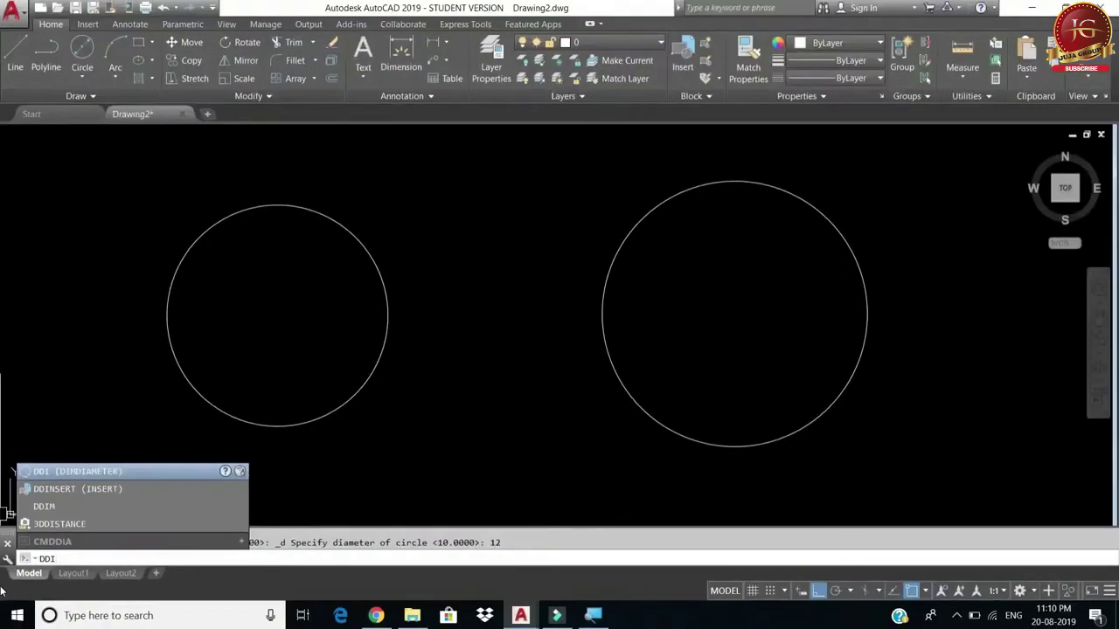
pyautogui.press('Return')
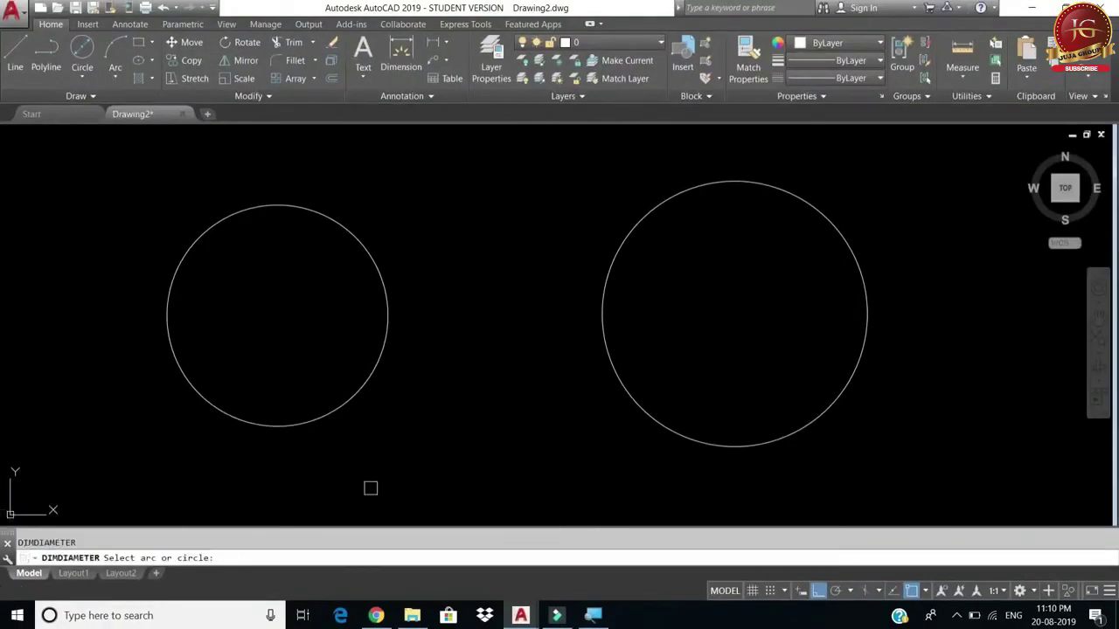
pyautogui.click(618, 380)
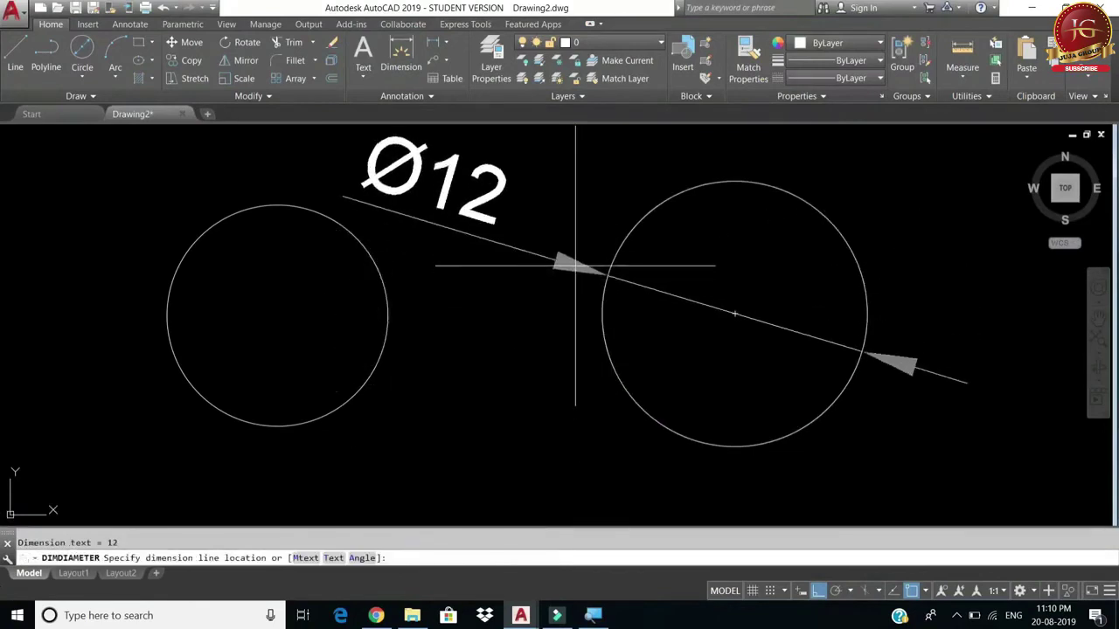
pyautogui.click(575, 258)
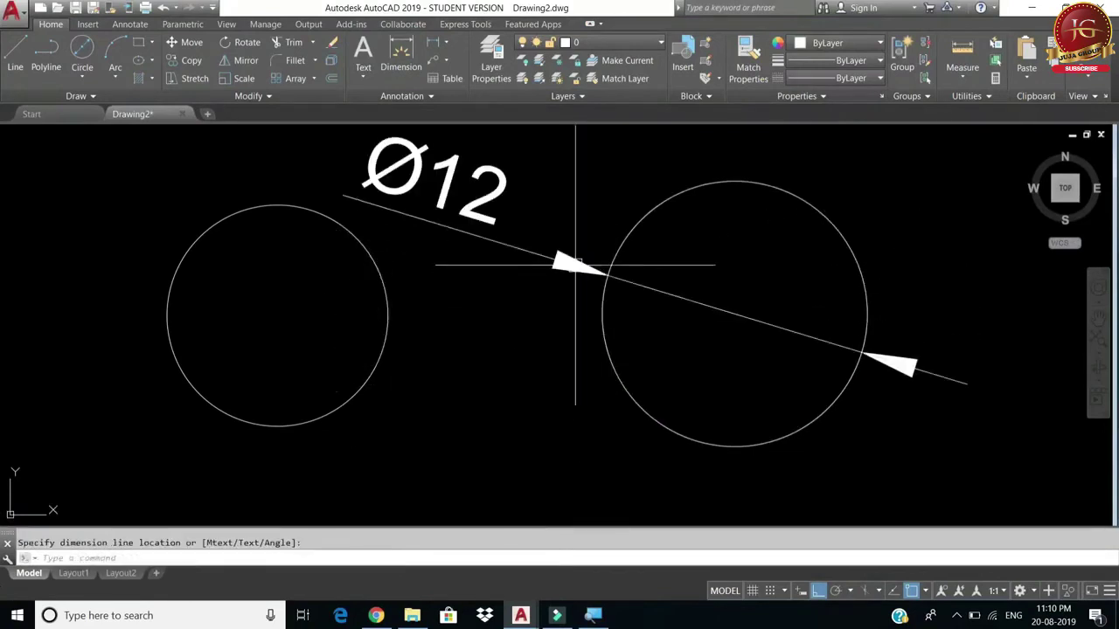
pyautogui.rightClick(441, 295)
pyautogui.click(439, 282)
pyautogui.click(445, 288)
pyautogui.click(435, 300)
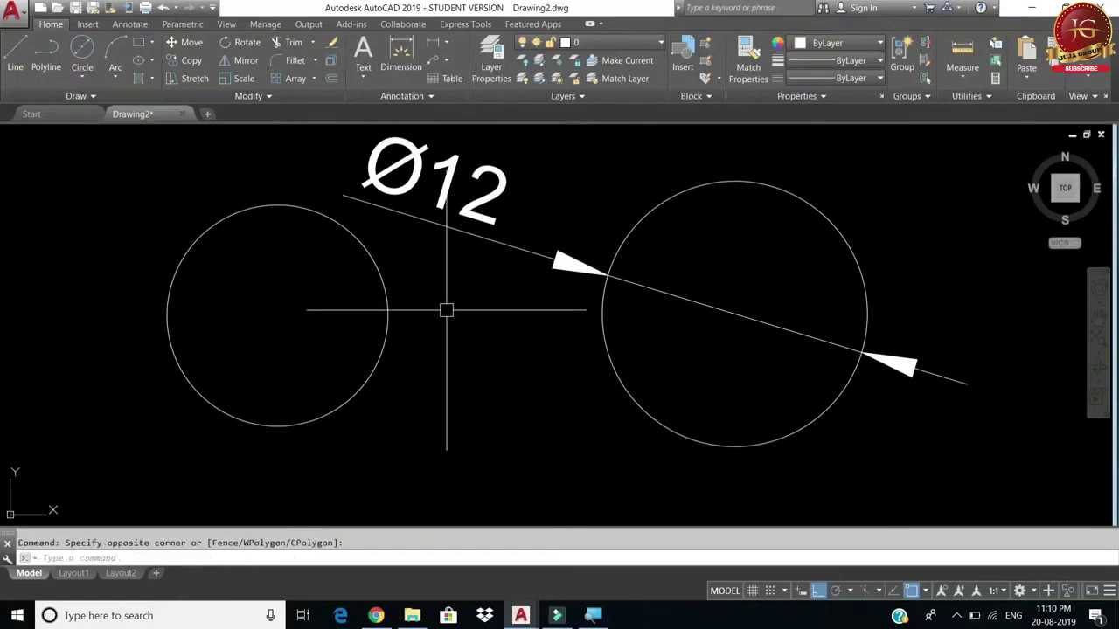
pyautogui.rightClick(448, 305)
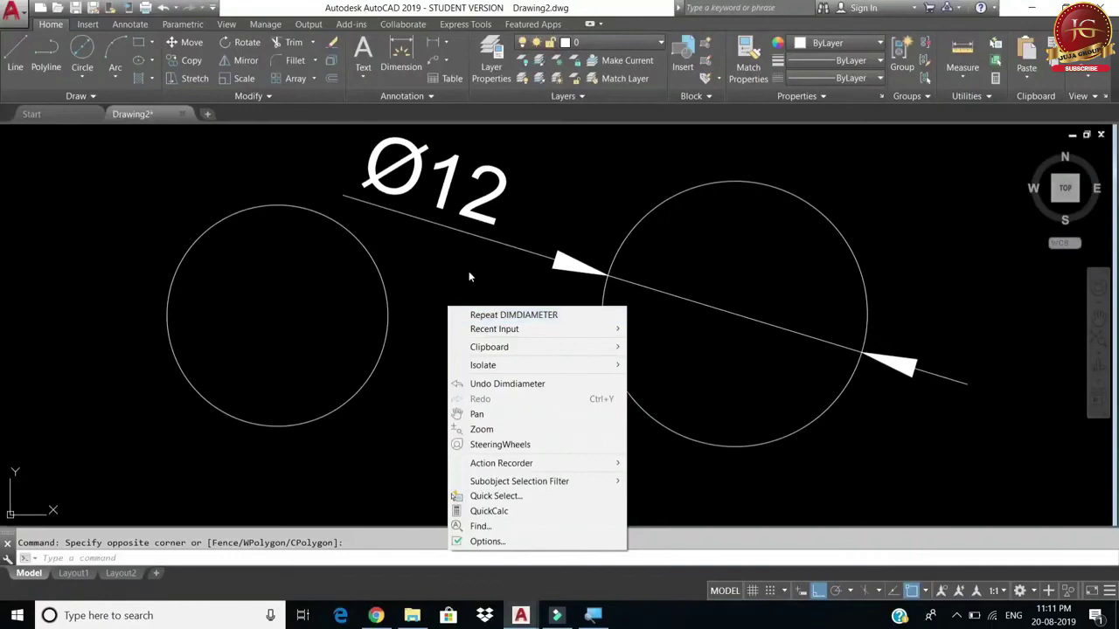
pyautogui.click(469, 277)
pyautogui.click(464, 270)
pyautogui.click(490, 305)
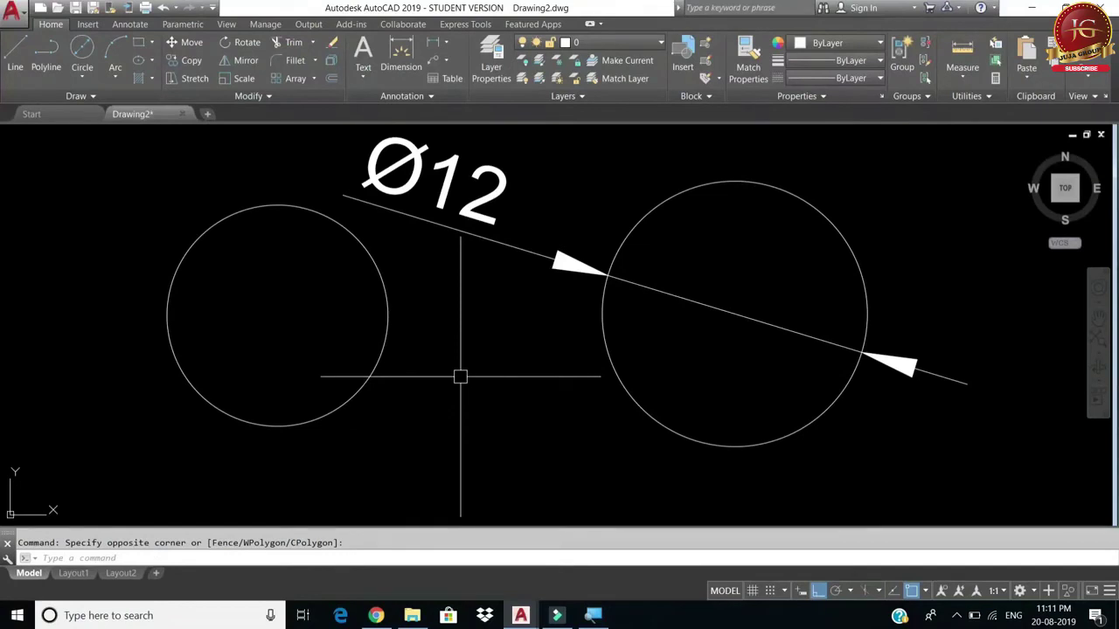
# Step: Repeat DIMDIAMETER to dimension the smaller circle, placing its text below and to the right of that circle
pyautogui.press('Return')
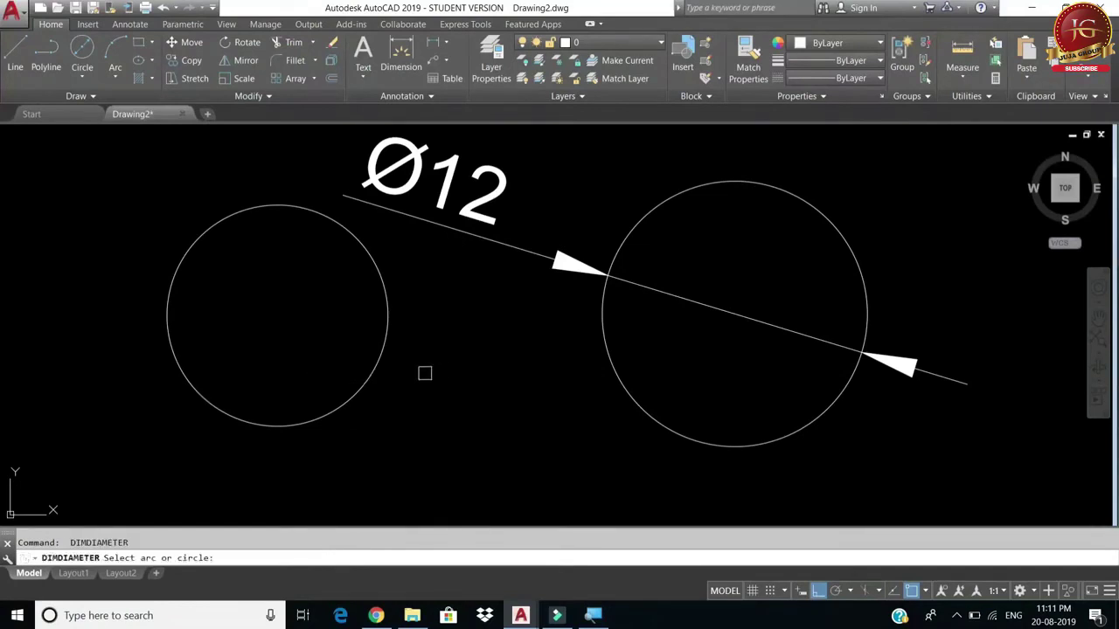
pyautogui.click(377, 368)
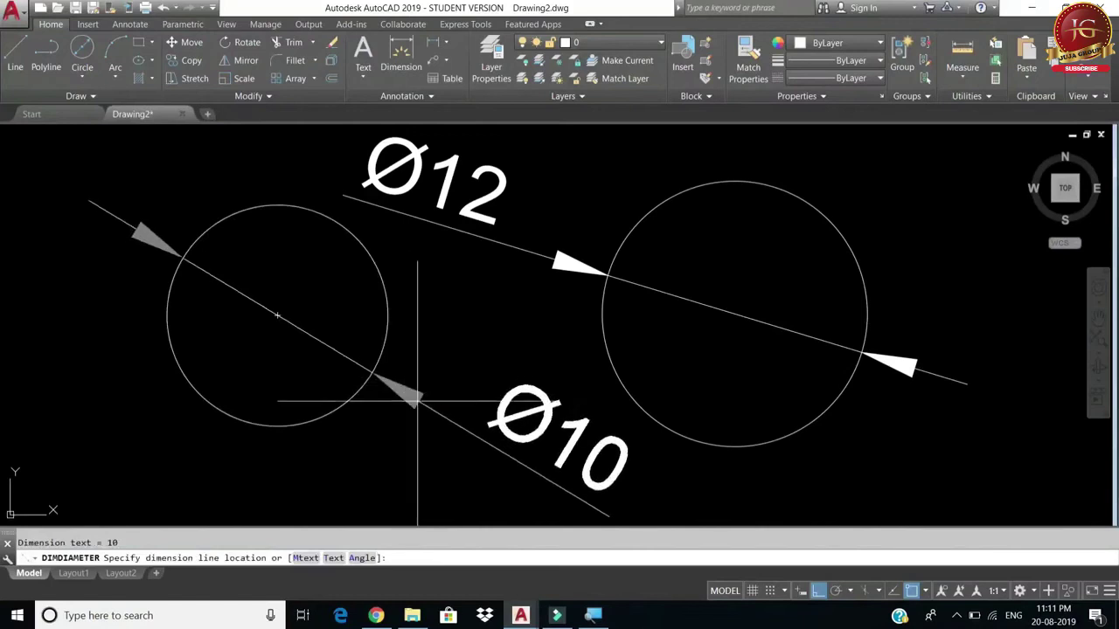
pyautogui.click(431, 405)
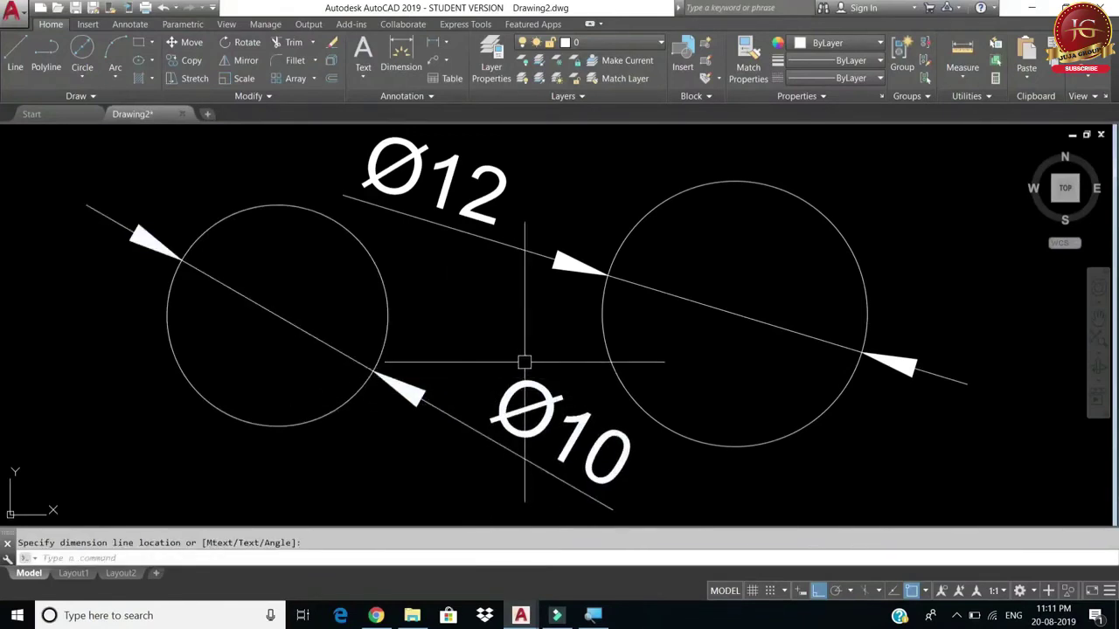
# Step: Select everything in the drawing and erase both circles with their diameter dimensions
pyautogui.hotkey('ctrl', 'a')
pyautogui.write('e')
pyautogui.press('Return')
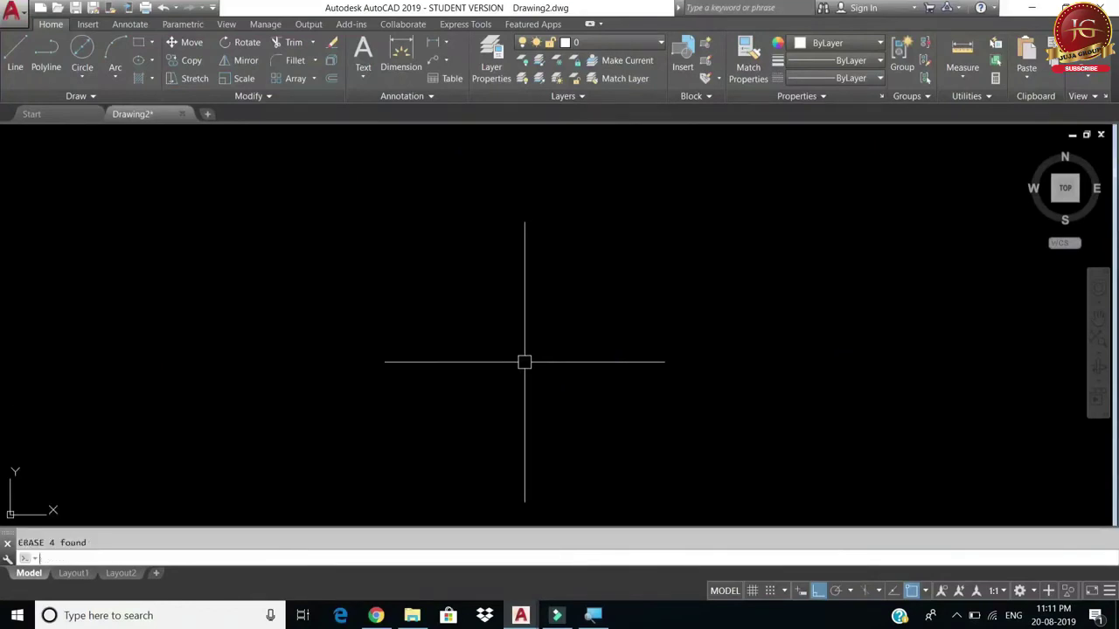
# Step: Draw a circle with the 2-Point method, picking two roughly horizontal endpoints of its diameter in the empty drawing area
pyautogui.click(88, 77)
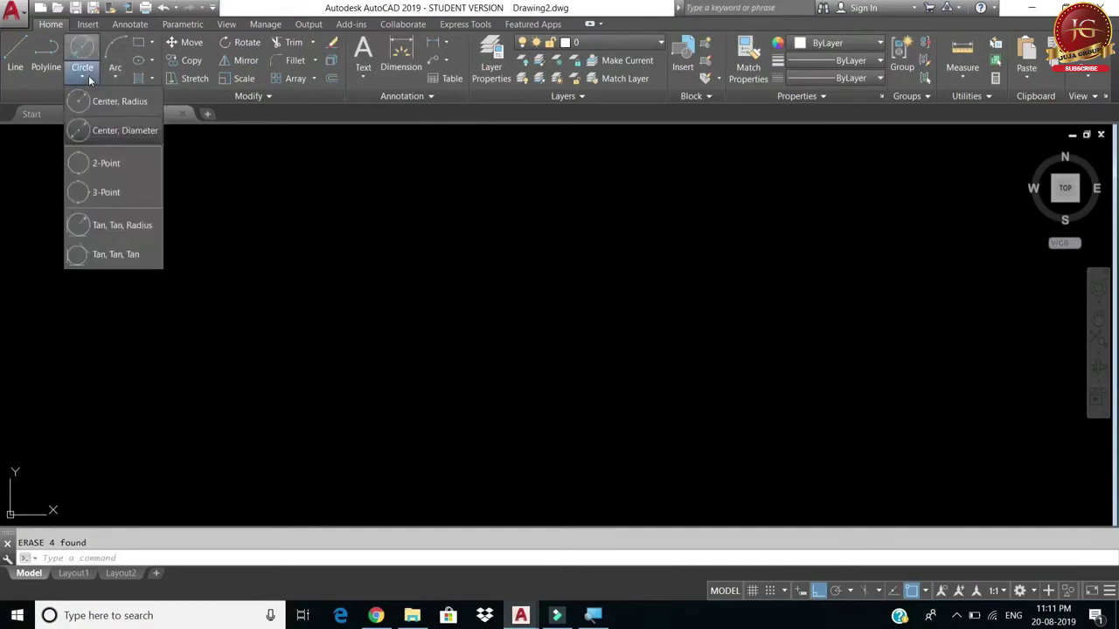
pyautogui.click(83, 169)
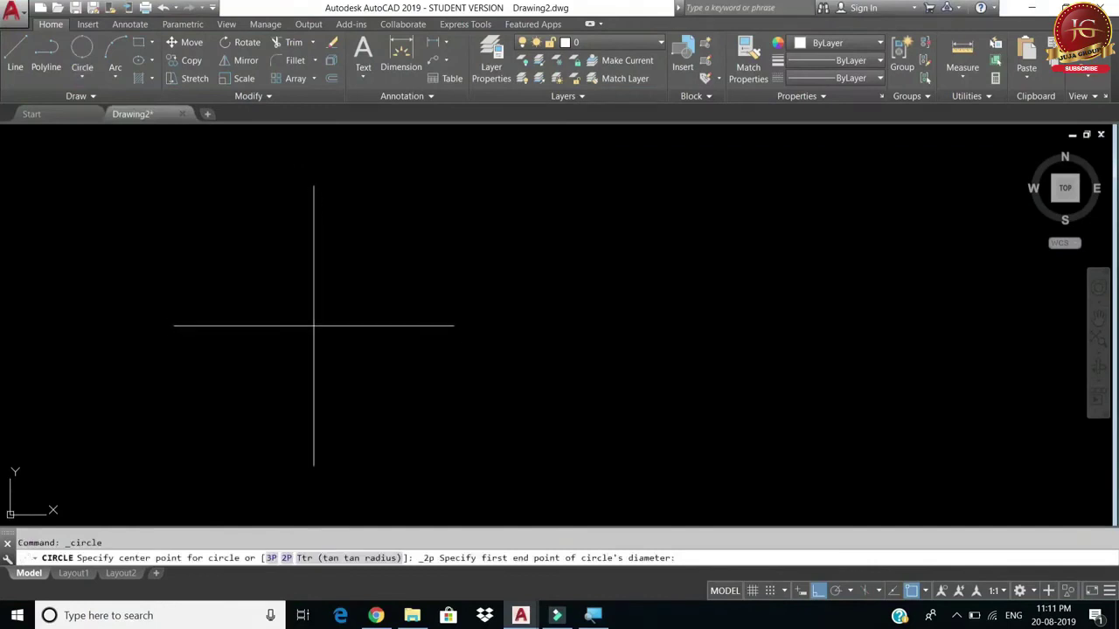
pyautogui.click(299, 316)
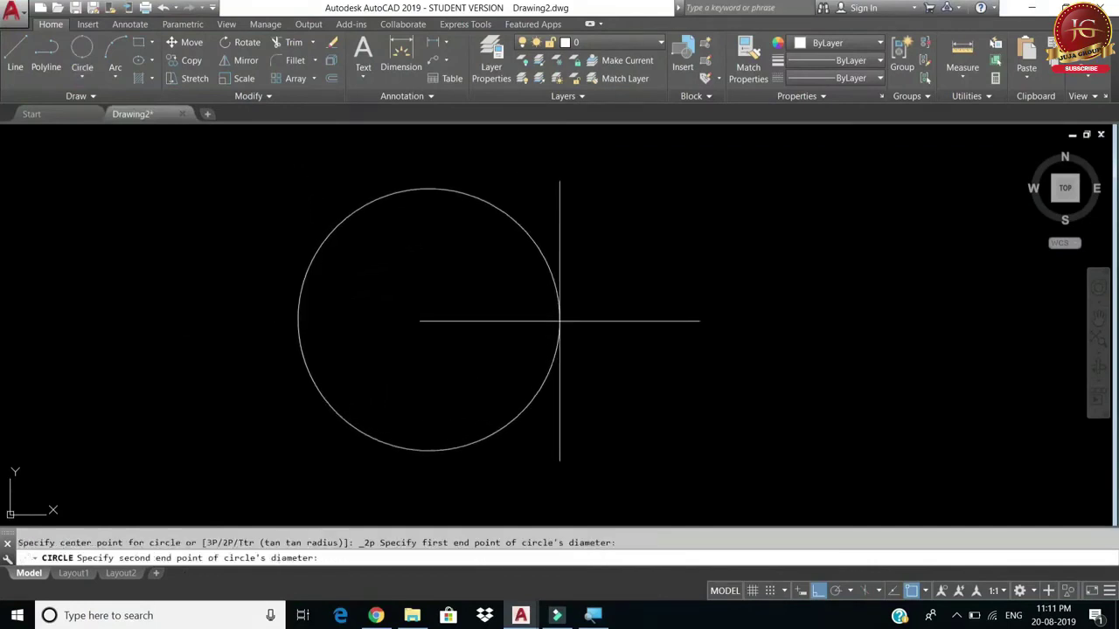
pyautogui.click(560, 322)
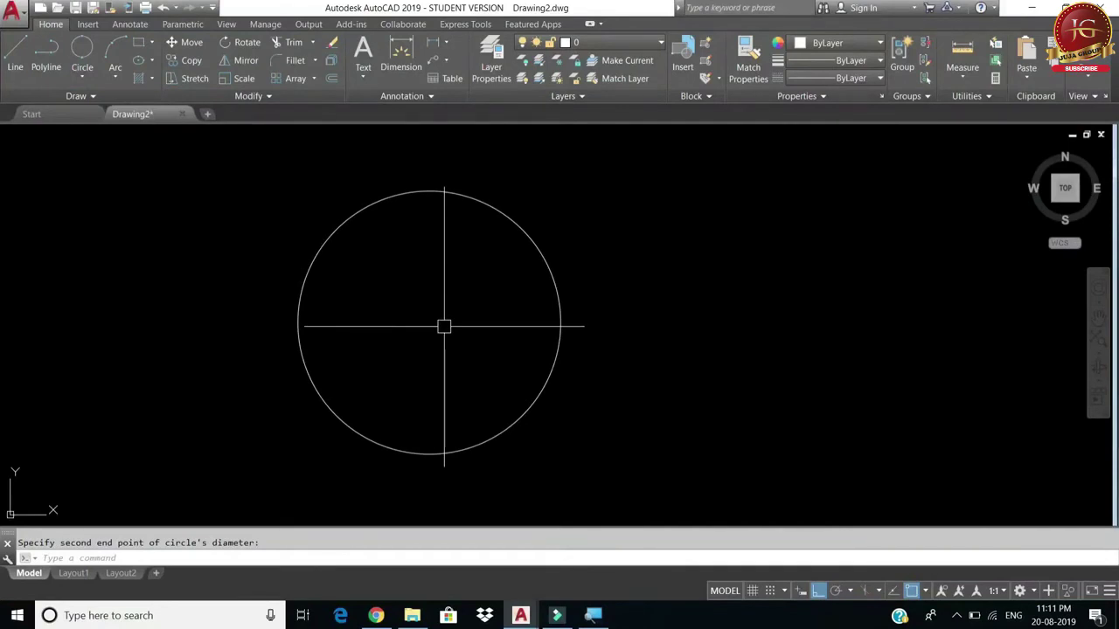
# Step: Start another 2-Point circle with its first diameter endpoint on the left edge of the existing circle
pyautogui.rightClick(236, 253)
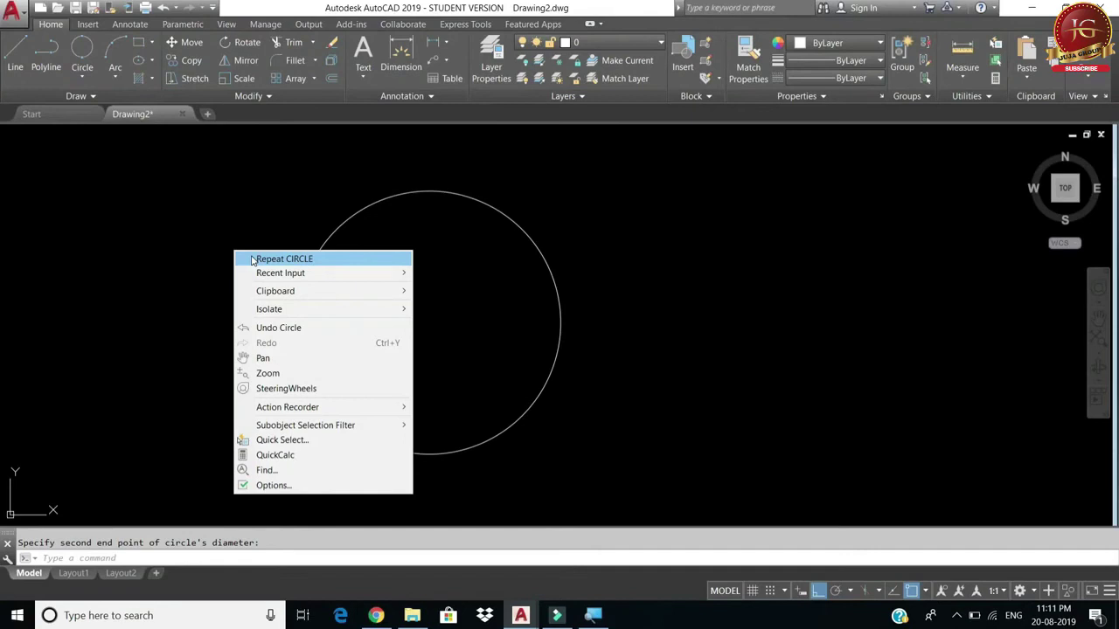
pyautogui.moveTo(265, 276)
pyautogui.click(268, 260)
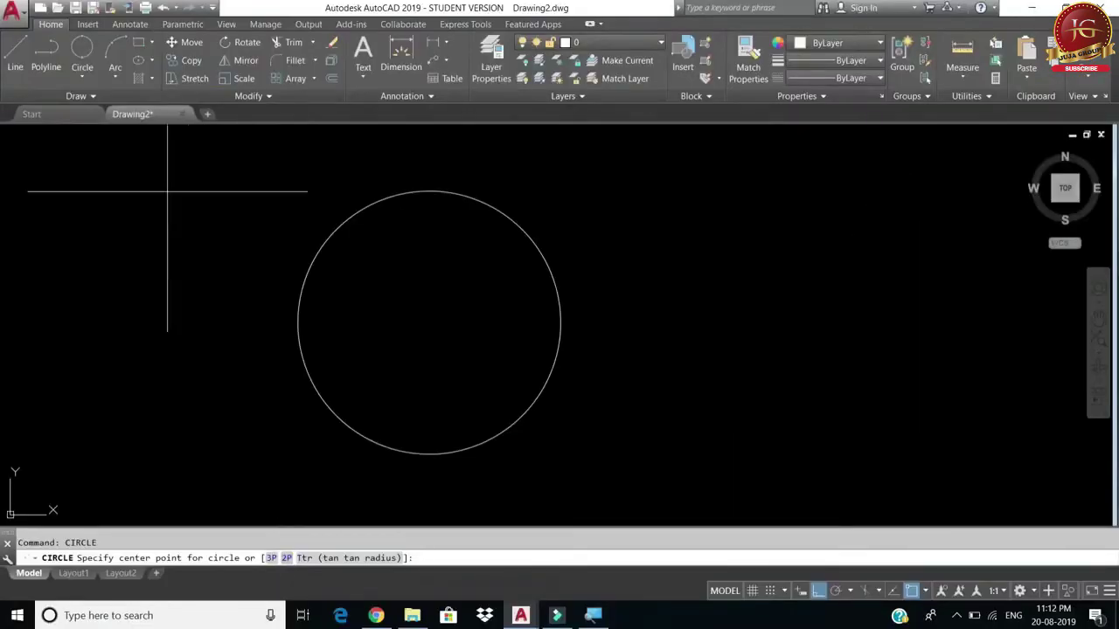
pyautogui.click(83, 77)
pyautogui.click(96, 163)
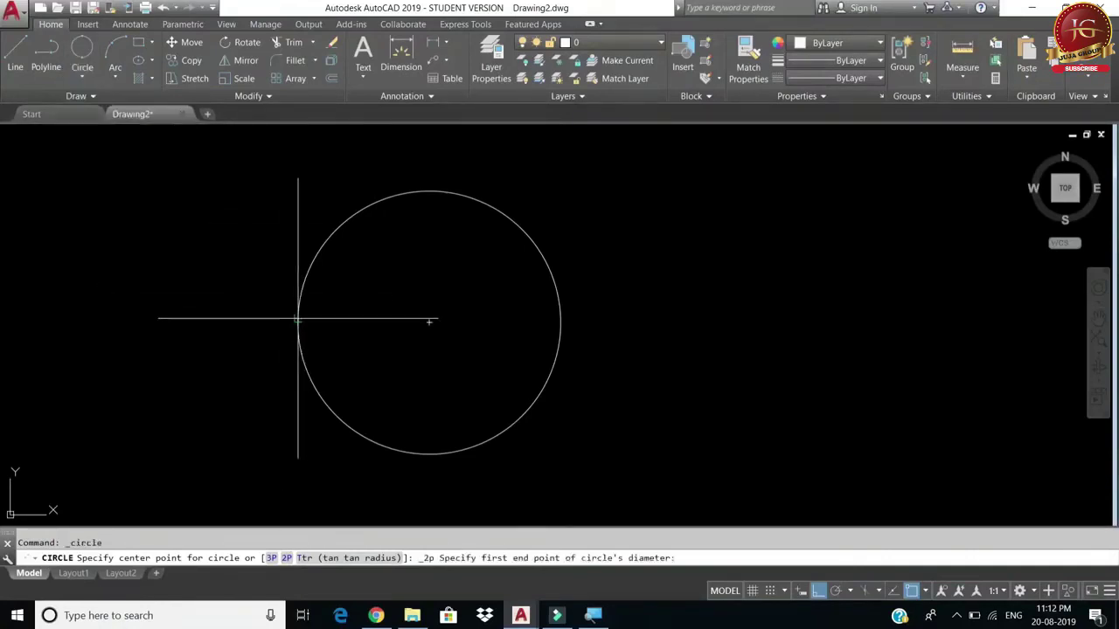
pyautogui.click(298, 321)
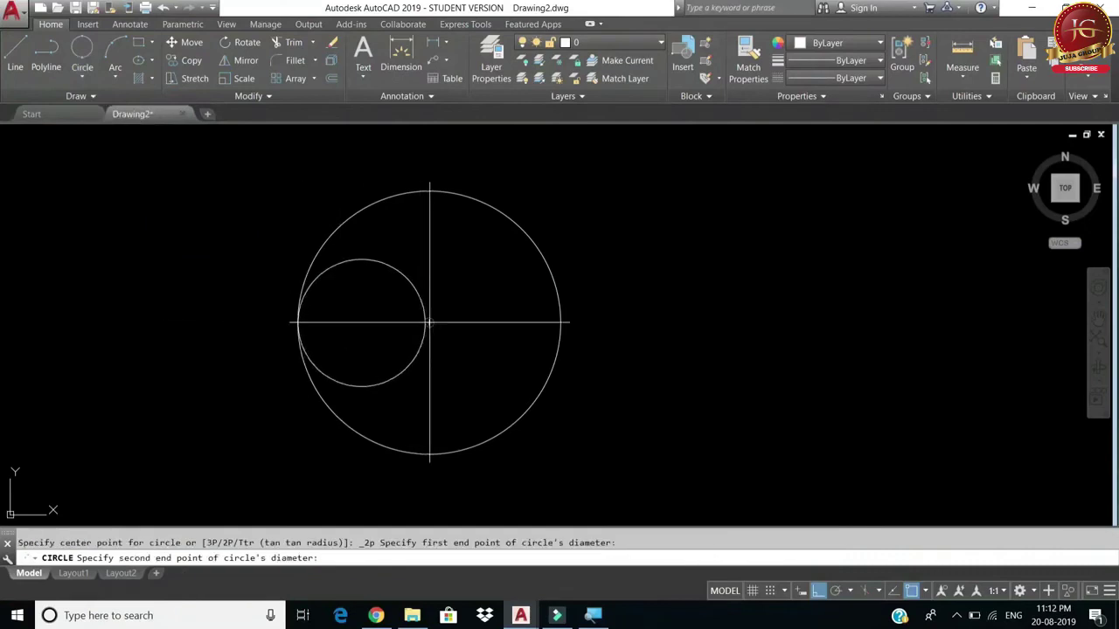
# Step: Complete the left inner circle at the large circle's center, and draw a two-point circle from that center to the large circle's right quadrant
pyautogui.click(429, 322)
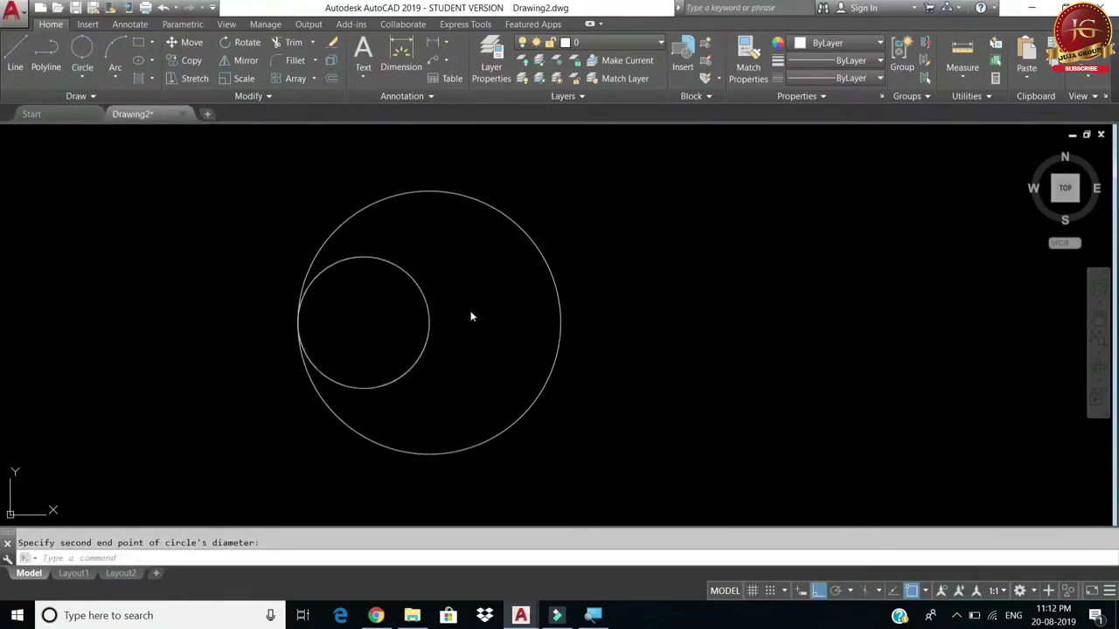
pyautogui.rightClick(471, 313)
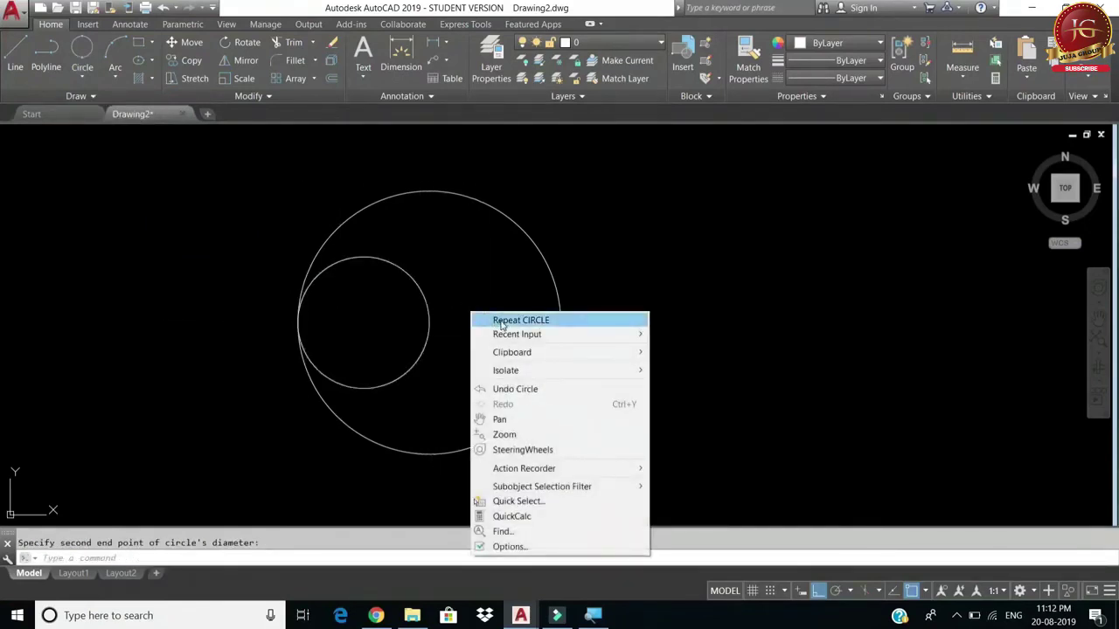
pyautogui.click(520, 321)
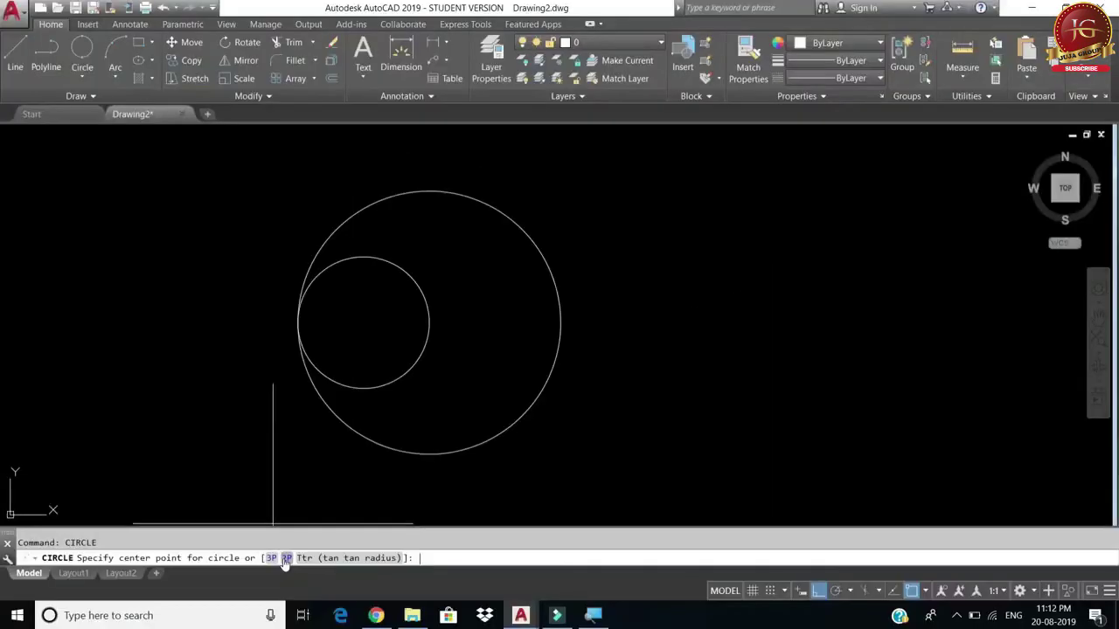
pyautogui.click(286, 559)
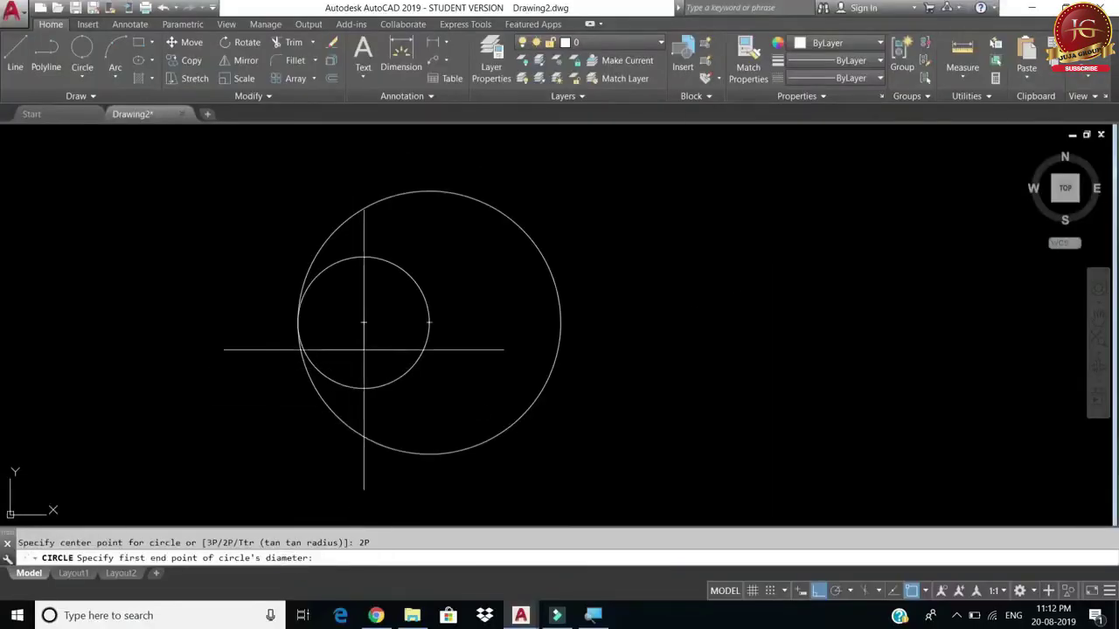
pyautogui.click(430, 323)
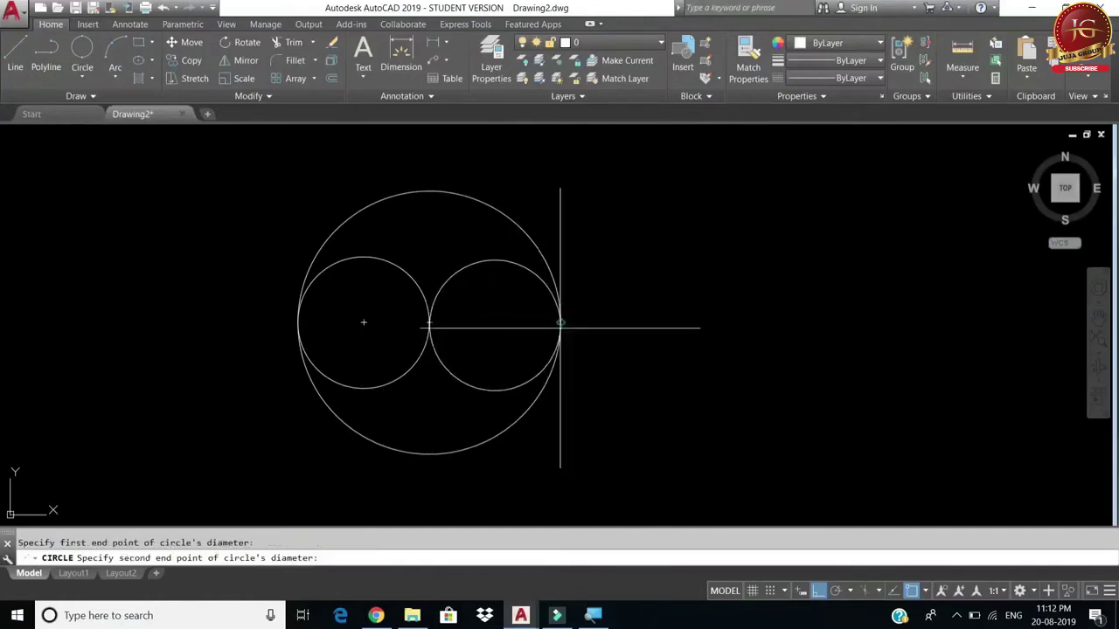
pyautogui.click(559, 321)
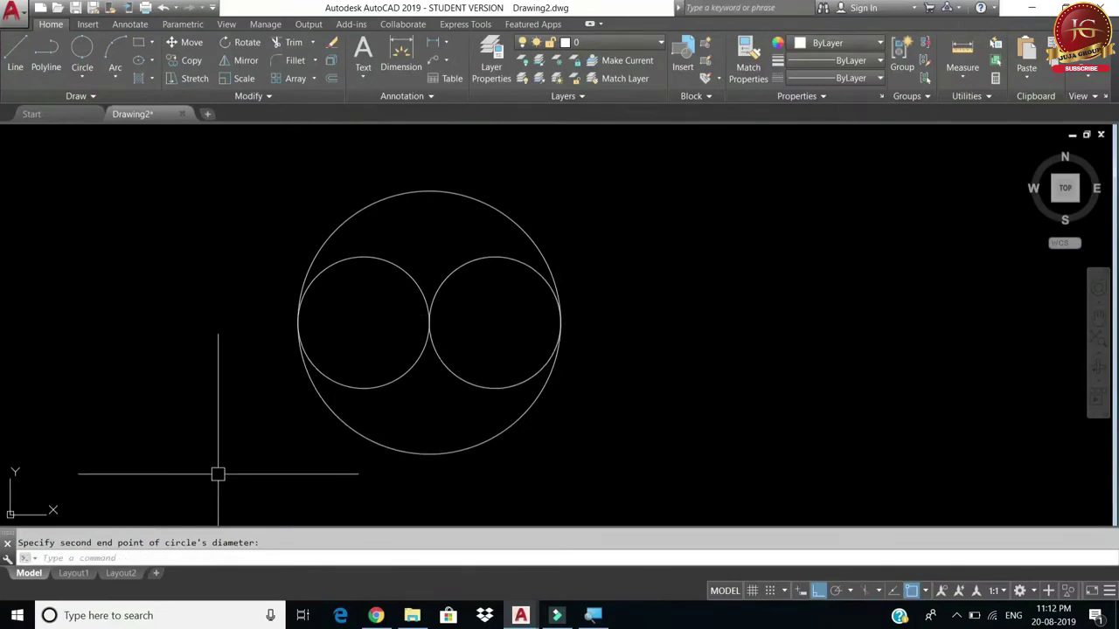
# Step: Draw a two-point circle whose diameter runs from the large circle's center to its top quadrant
pyautogui.rightClick(173, 322)
pyautogui.click(191, 334)
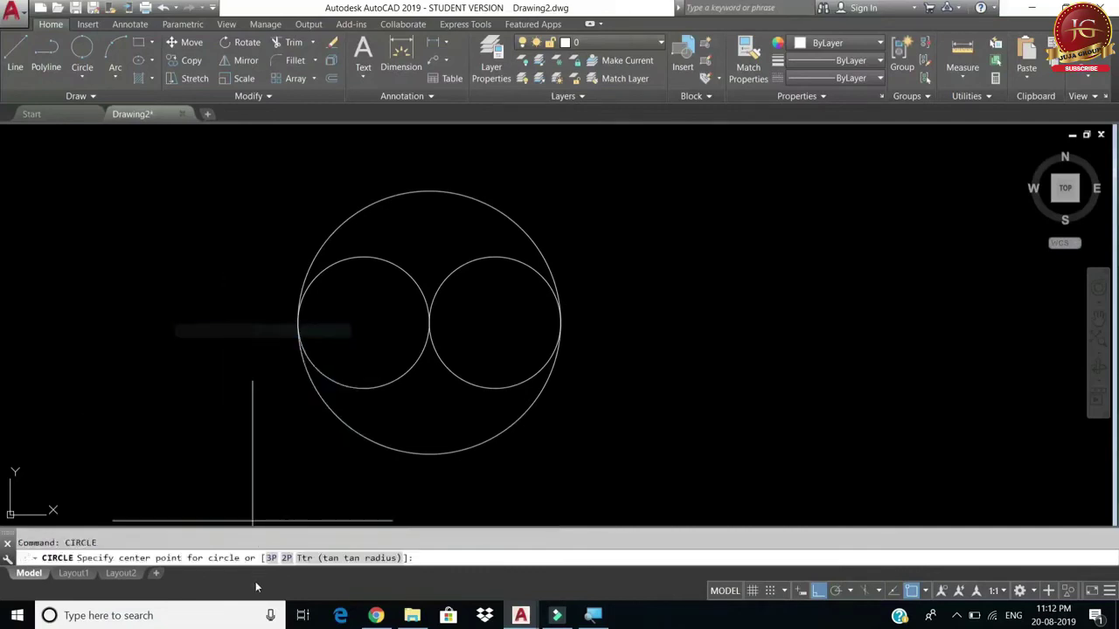
pyautogui.click(286, 557)
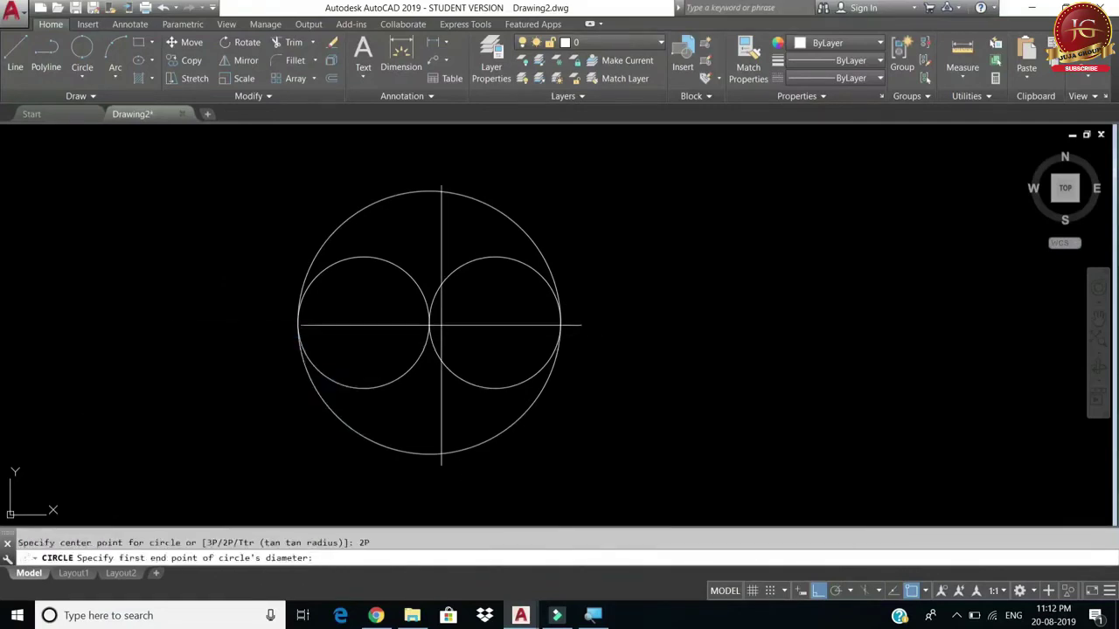
pyautogui.click(429, 323)
pyautogui.click(429, 191)
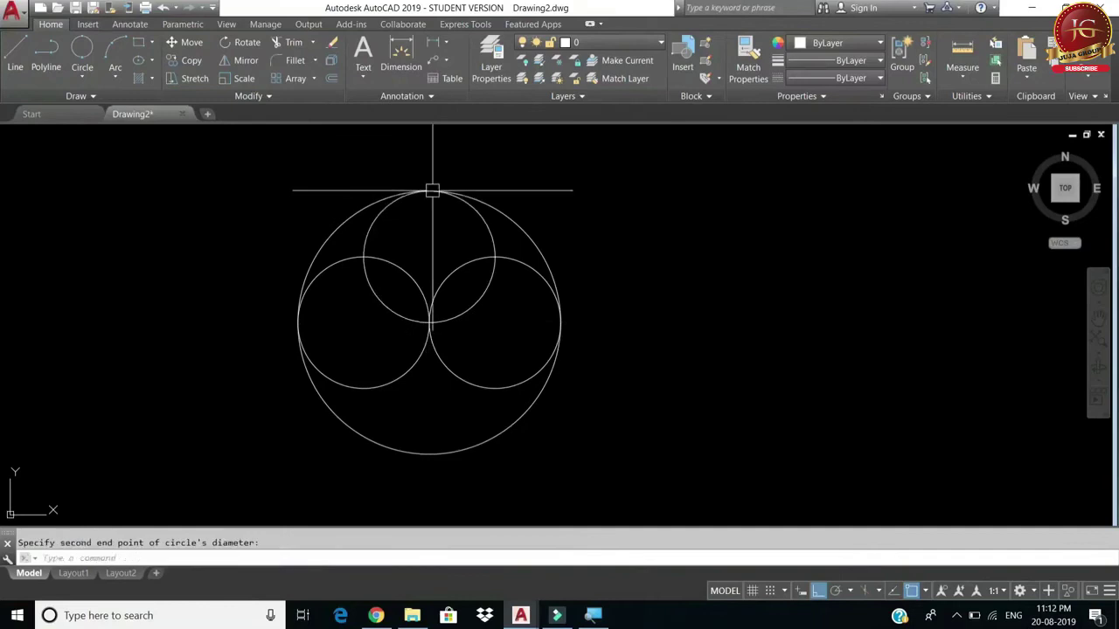
# Step: Draw a two-point circle whose diameter runs from the large circle's center to its bottom quadrant
pyautogui.rightClick(193, 280)
pyautogui.click(210, 290)
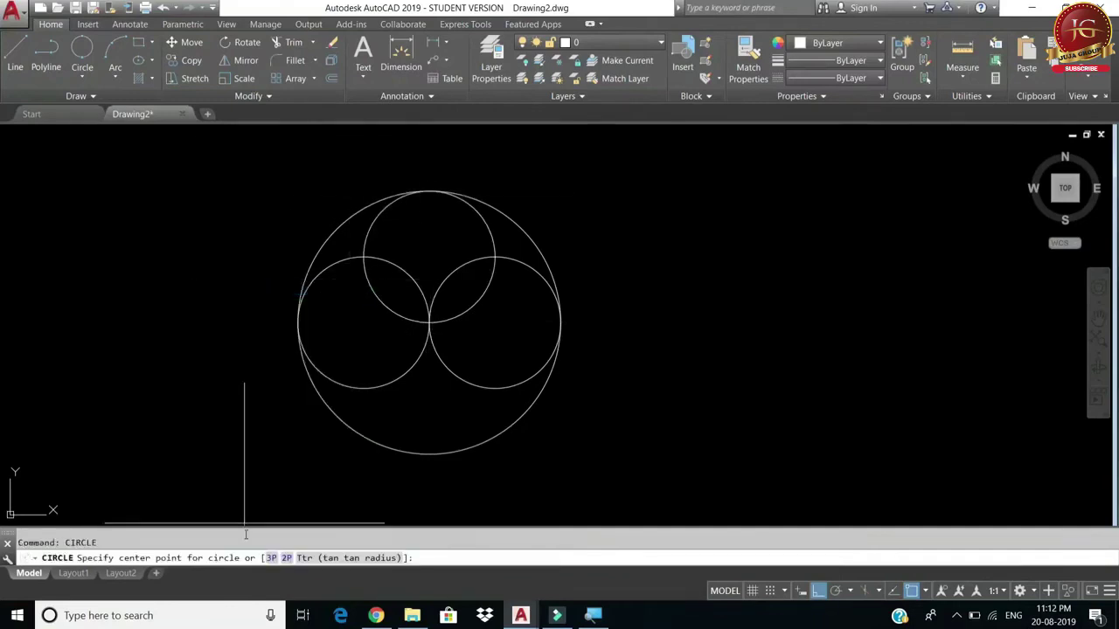
pyautogui.click(286, 558)
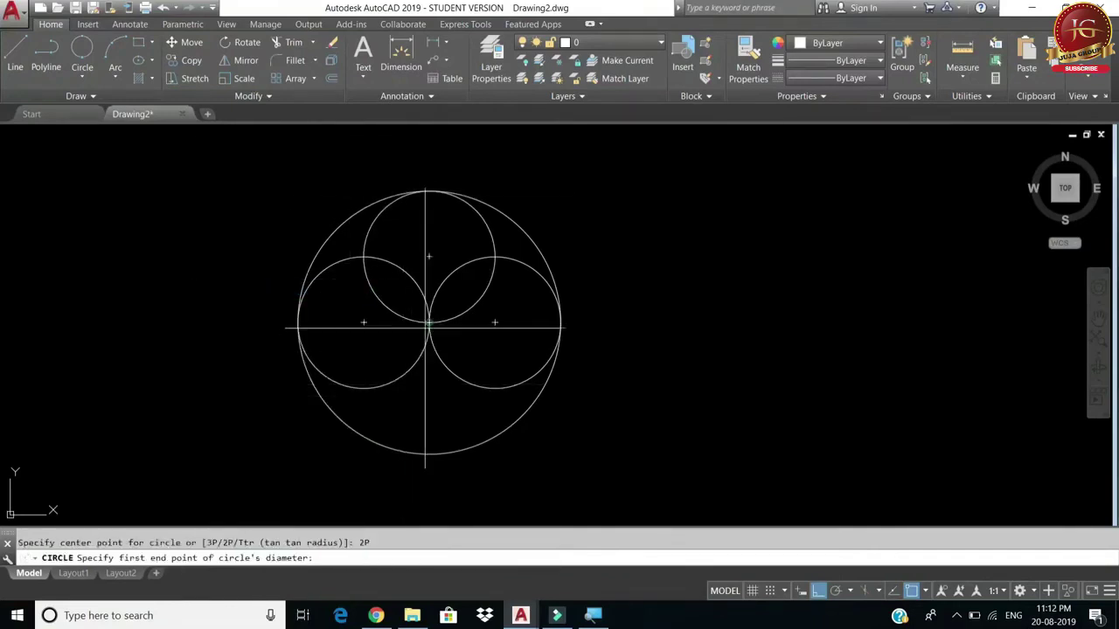
pyautogui.click(429, 322)
pyautogui.click(429, 454)
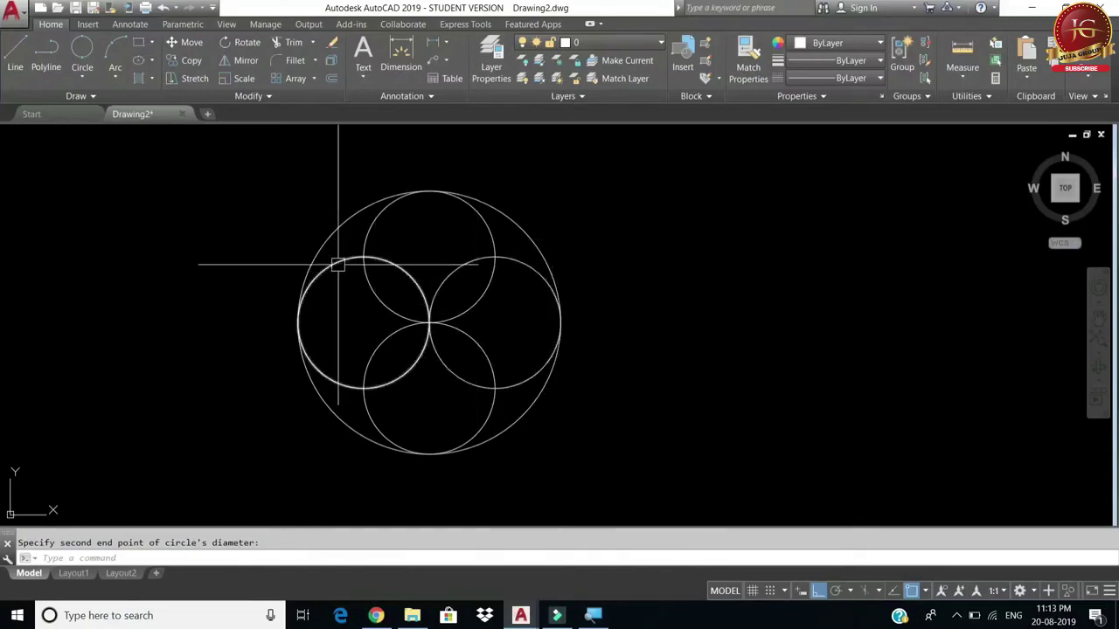
pyautogui.click(463, 418)
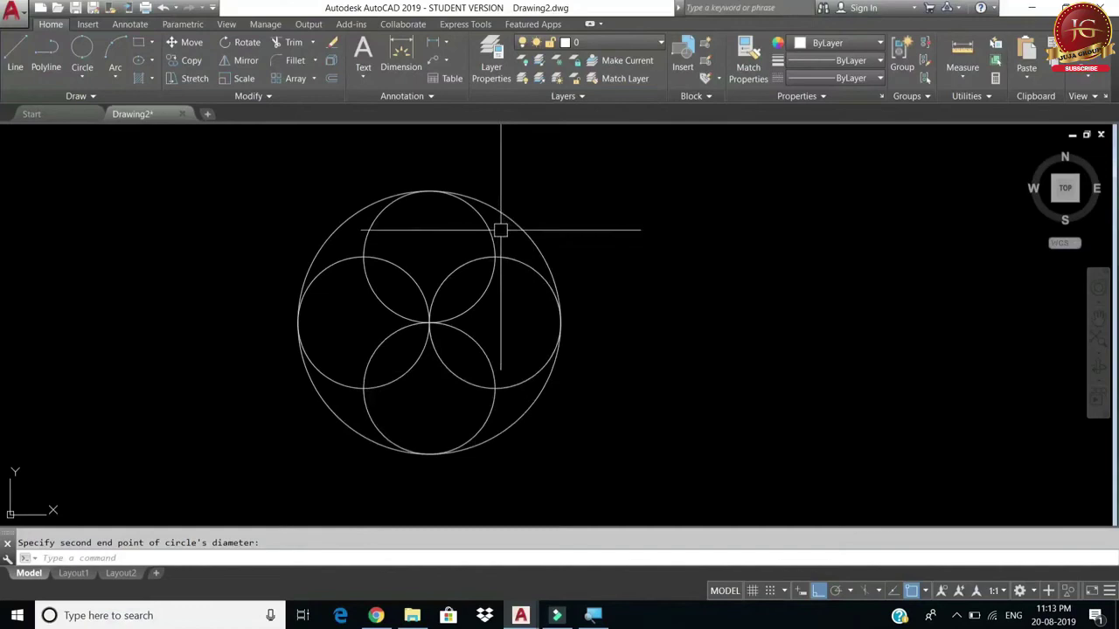
# Step: Trim the eight outer arcs of the four inner circles, using all objects as cutting edges, to leave four petals inside the large circle
pyautogui.write('T')
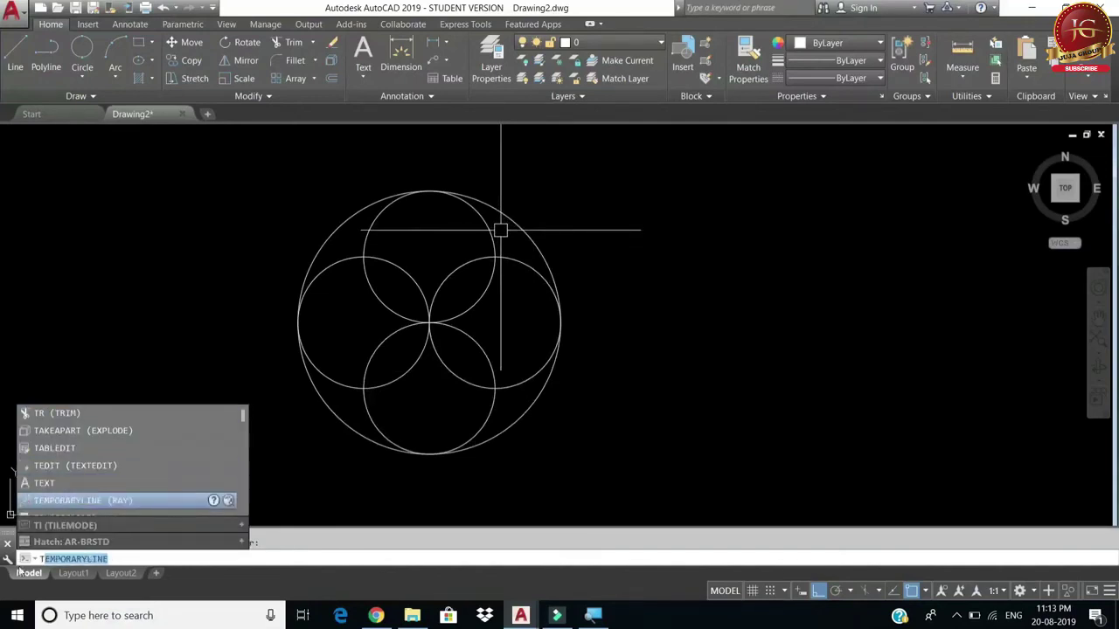
pyautogui.write('R')
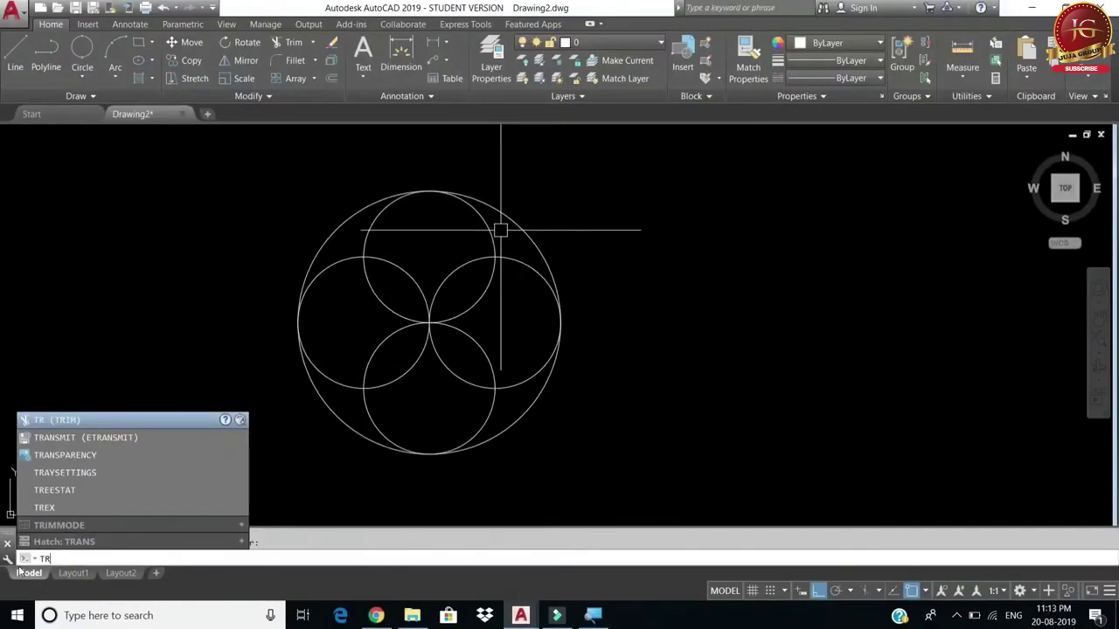
pyautogui.press('Return')
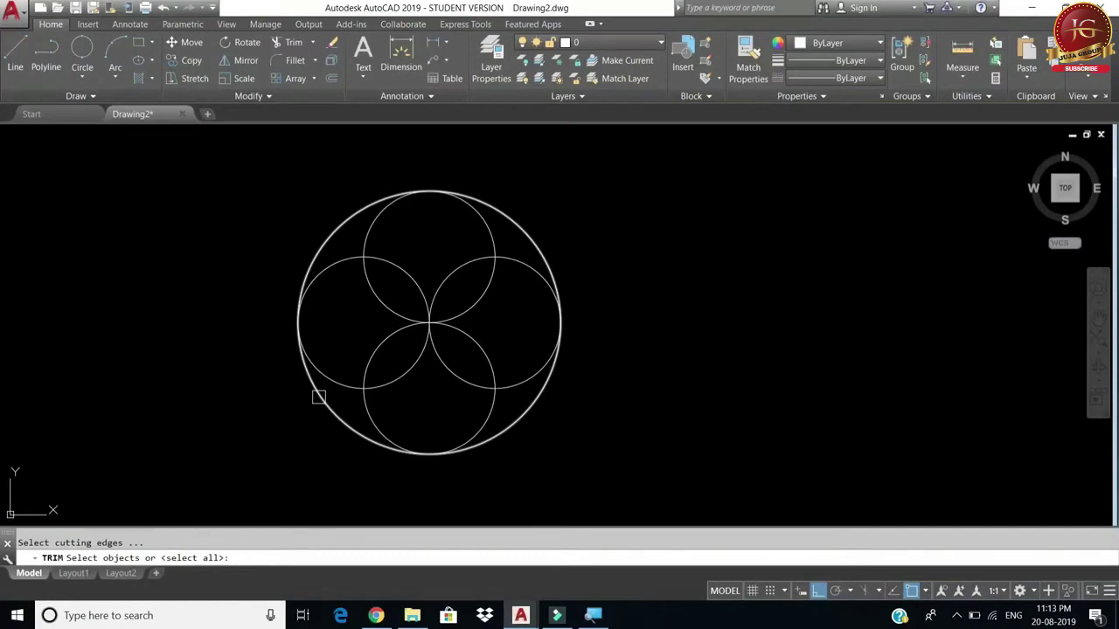
pyautogui.press('Return')
pyautogui.click(335, 381)
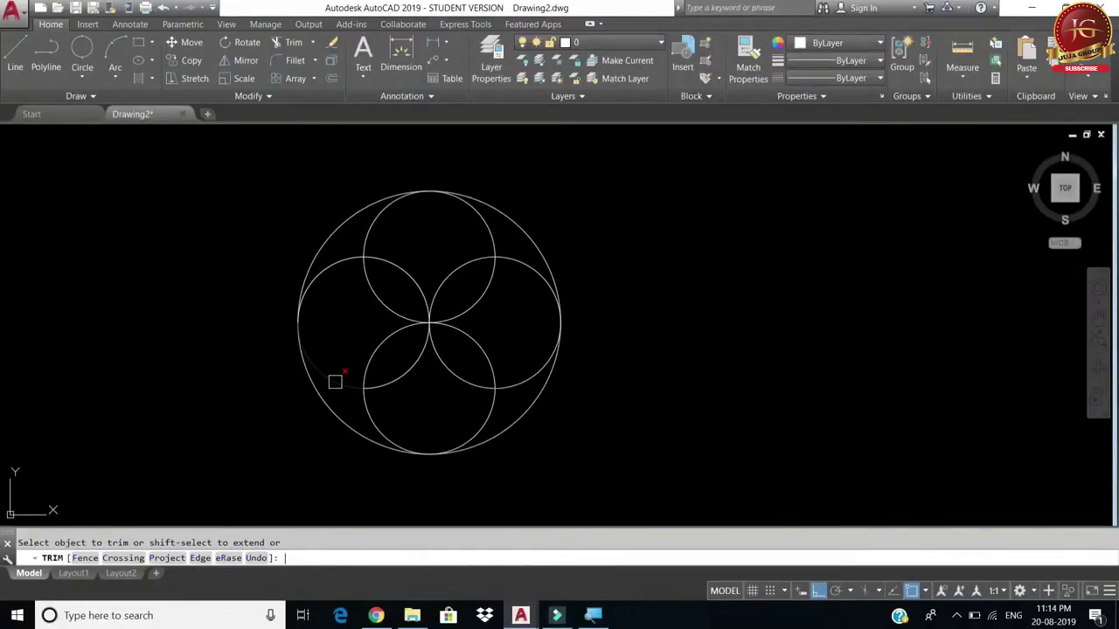
pyautogui.click(333, 269)
pyautogui.click(363, 247)
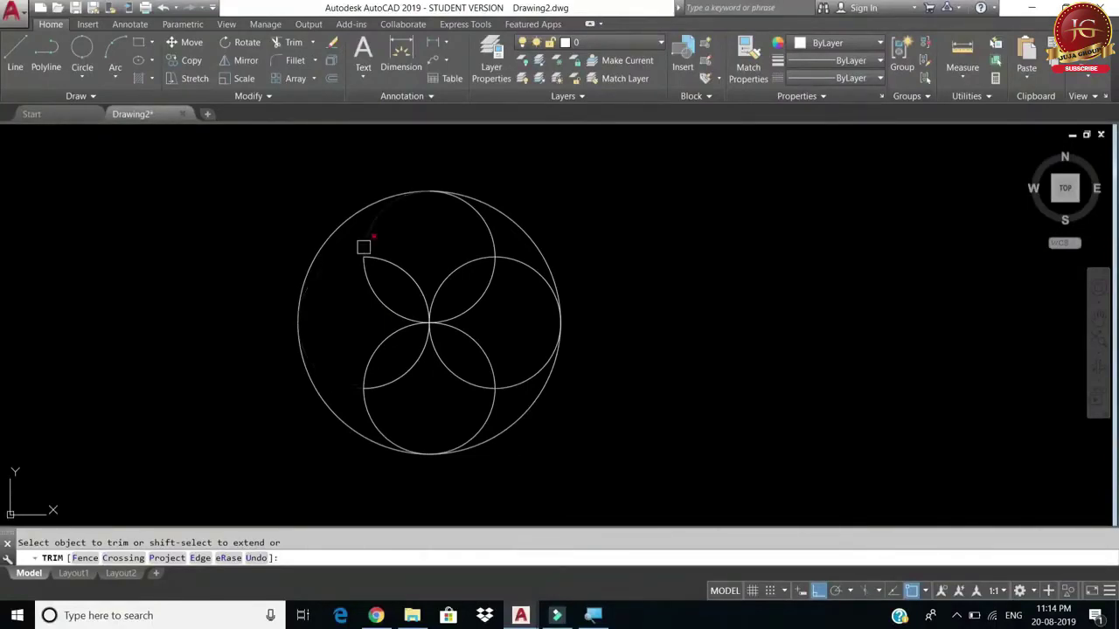
pyautogui.click(486, 233)
pyautogui.click(514, 261)
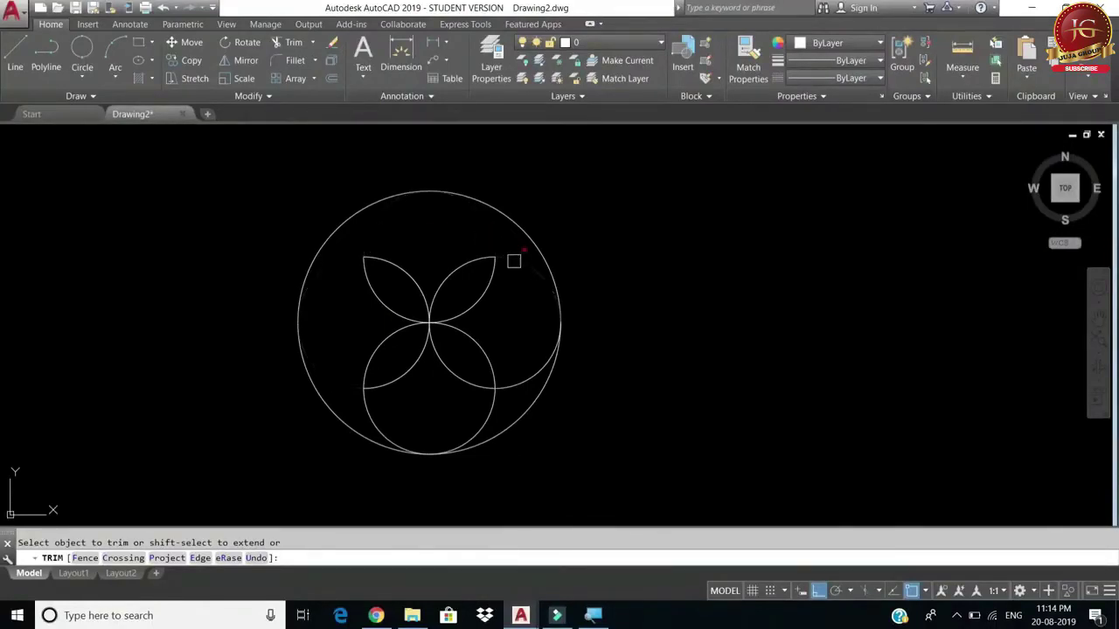
pyautogui.click(524, 365)
pyautogui.click(500, 404)
pyautogui.click(378, 414)
pyautogui.rightClick(341, 322)
pyautogui.click(354, 325)
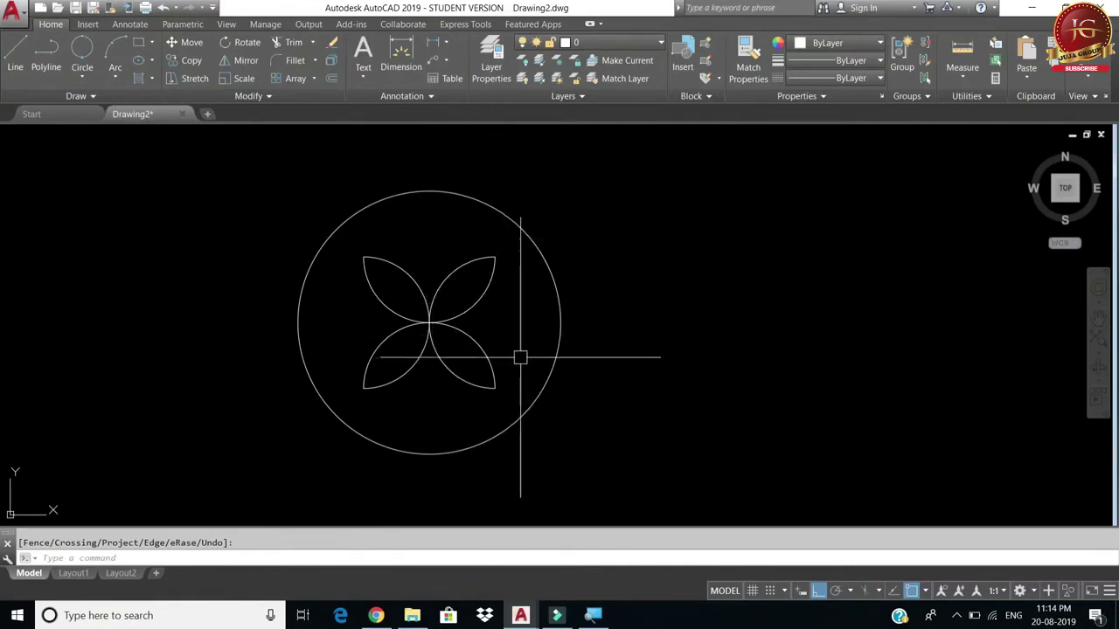
pyautogui.scroll(-2, 312, 357)
pyautogui.scroll(2, 492, 347)
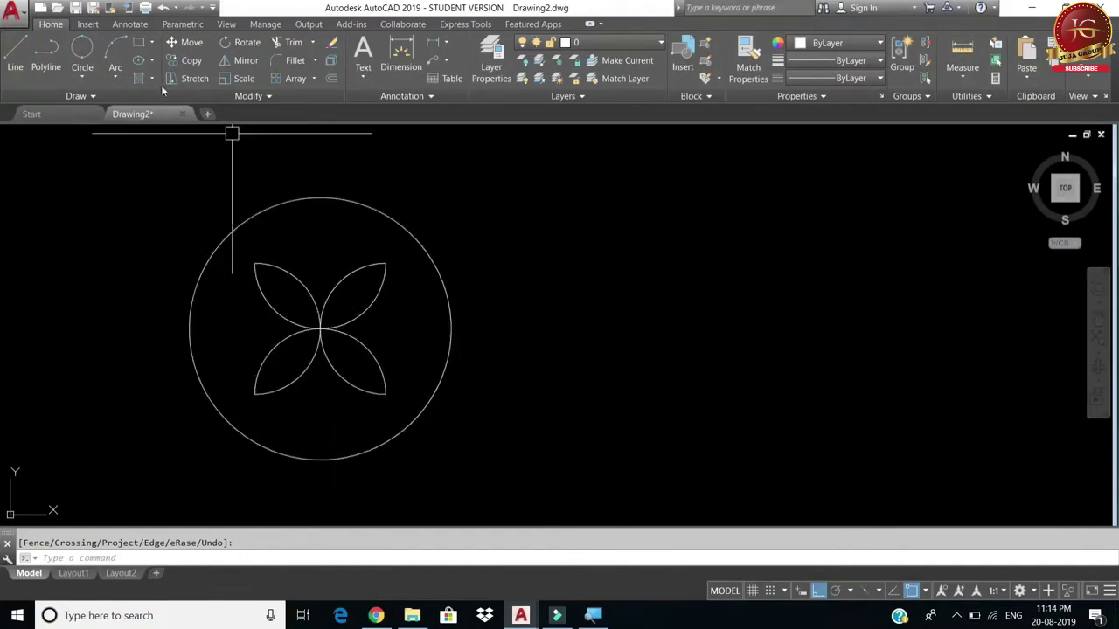
pyautogui.click(84, 77)
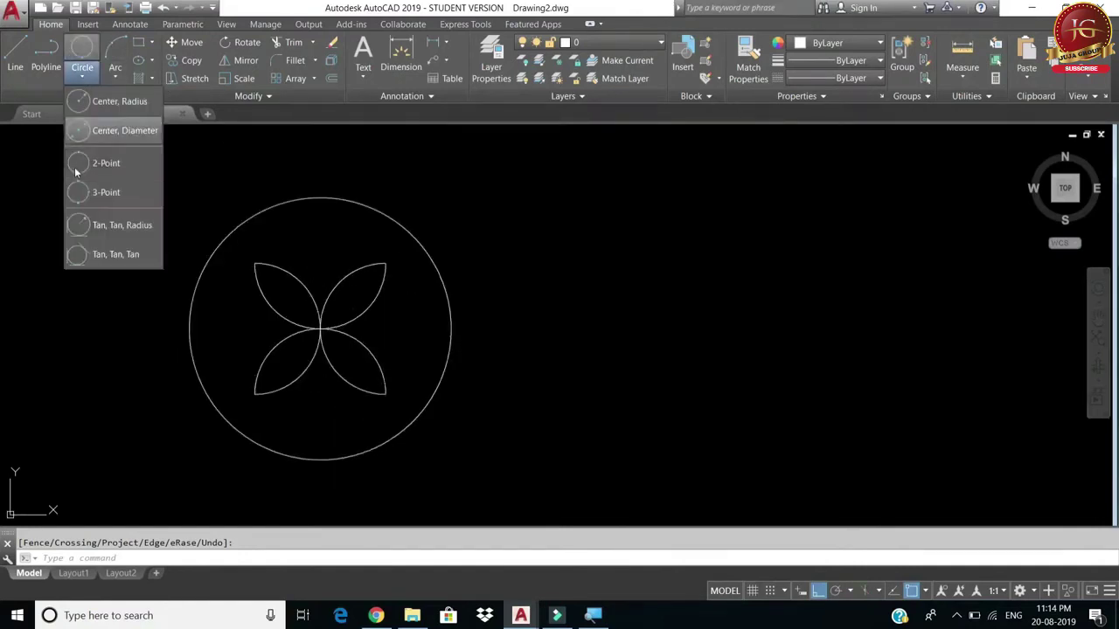
pyautogui.press('Escape')
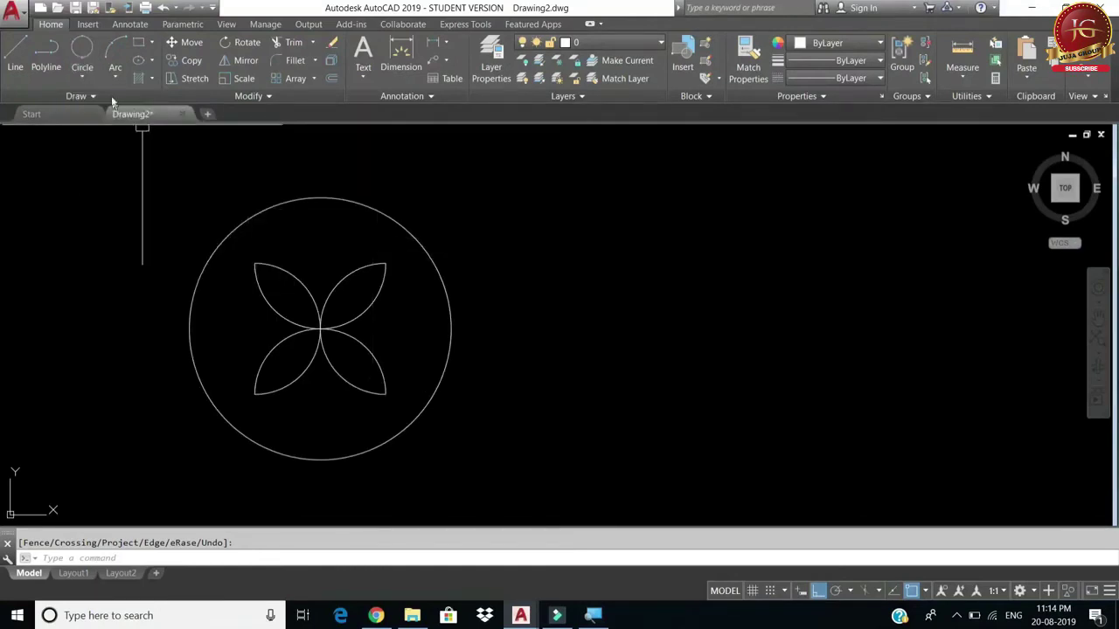
# Step: Draw a closed, three-sided polyline with Ortho off as a freehand triangle to the right of the petal figure
pyautogui.click(48, 61)
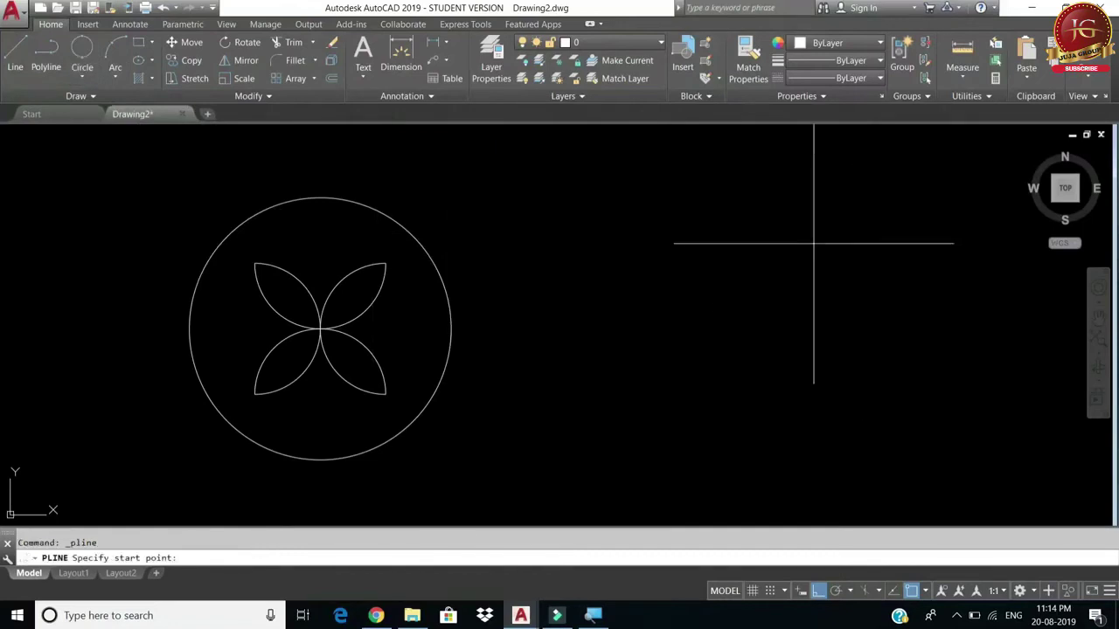
pyautogui.click(781, 215)
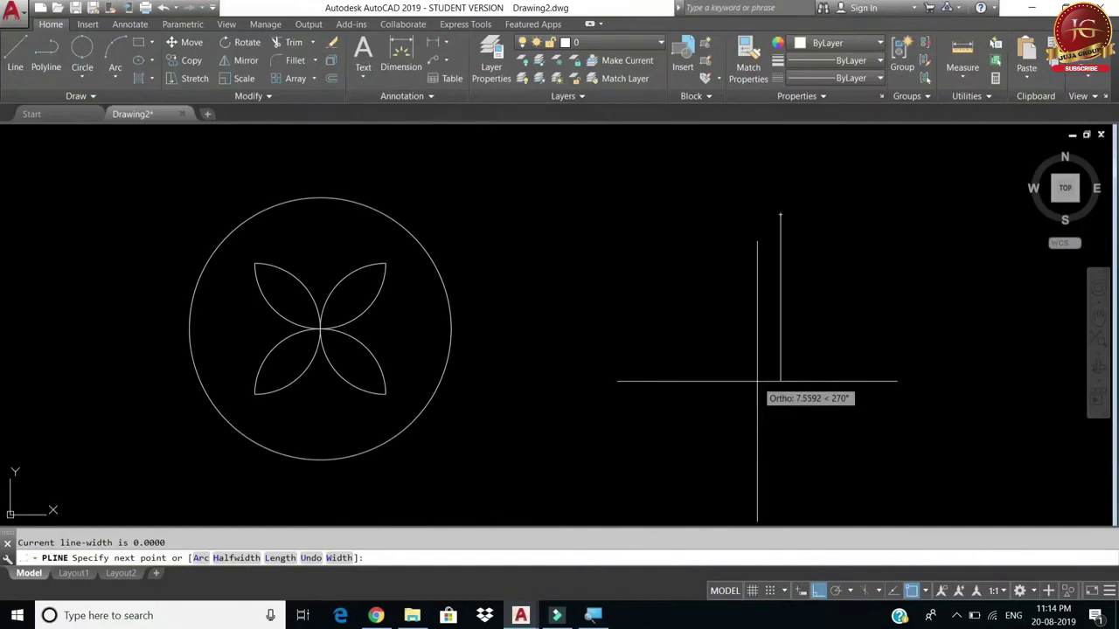
pyautogui.press('F8')
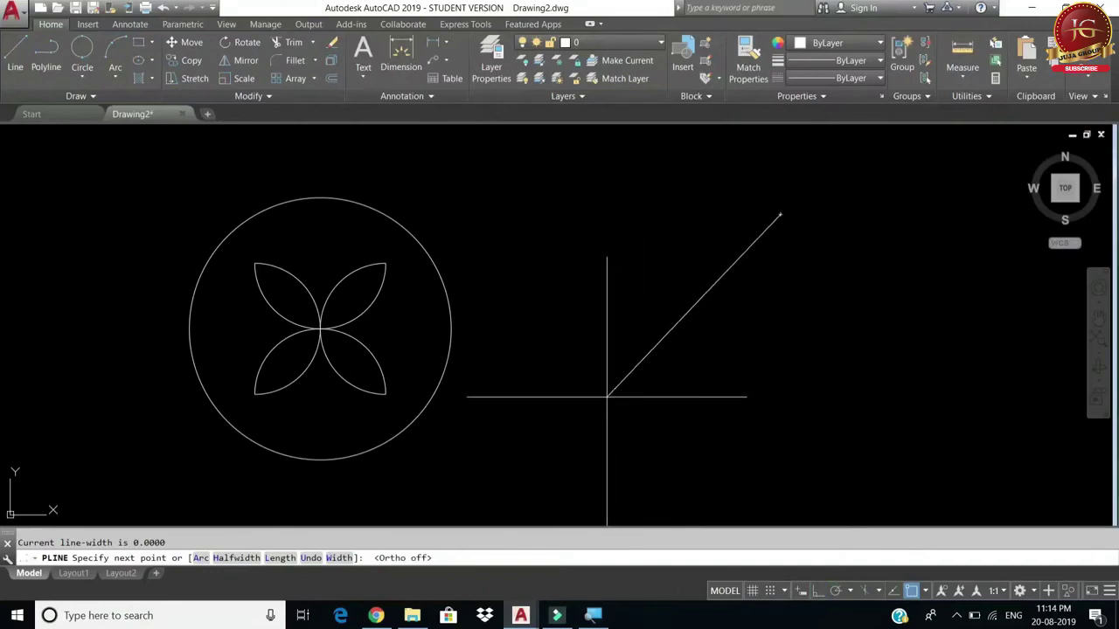
pyautogui.click(606, 399)
pyautogui.click(929, 425)
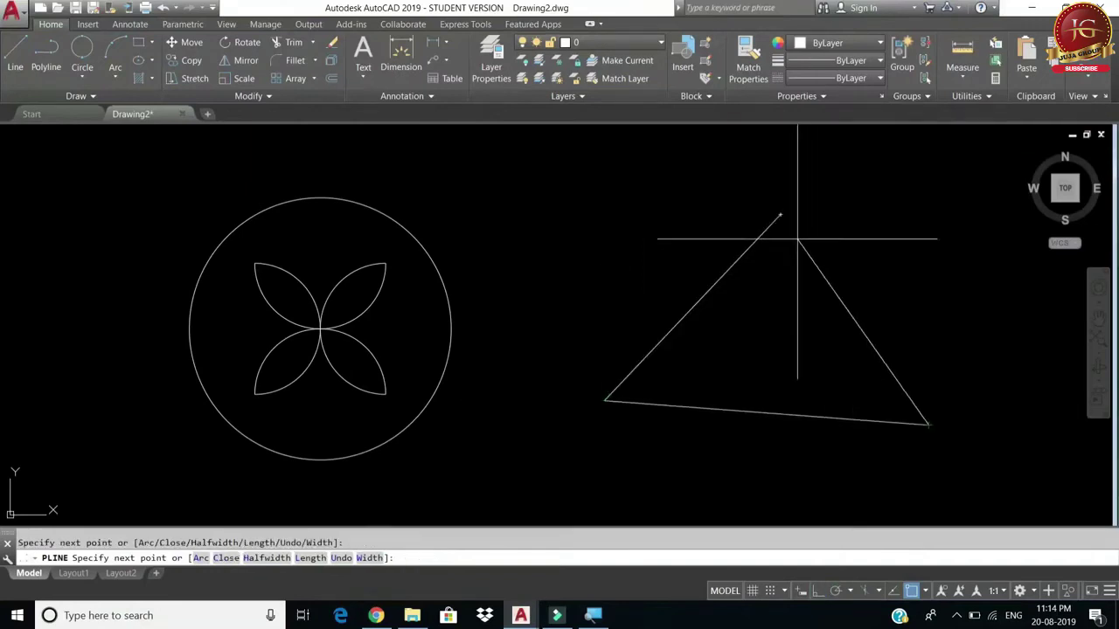
pyautogui.click(781, 214)
pyautogui.press('Return')
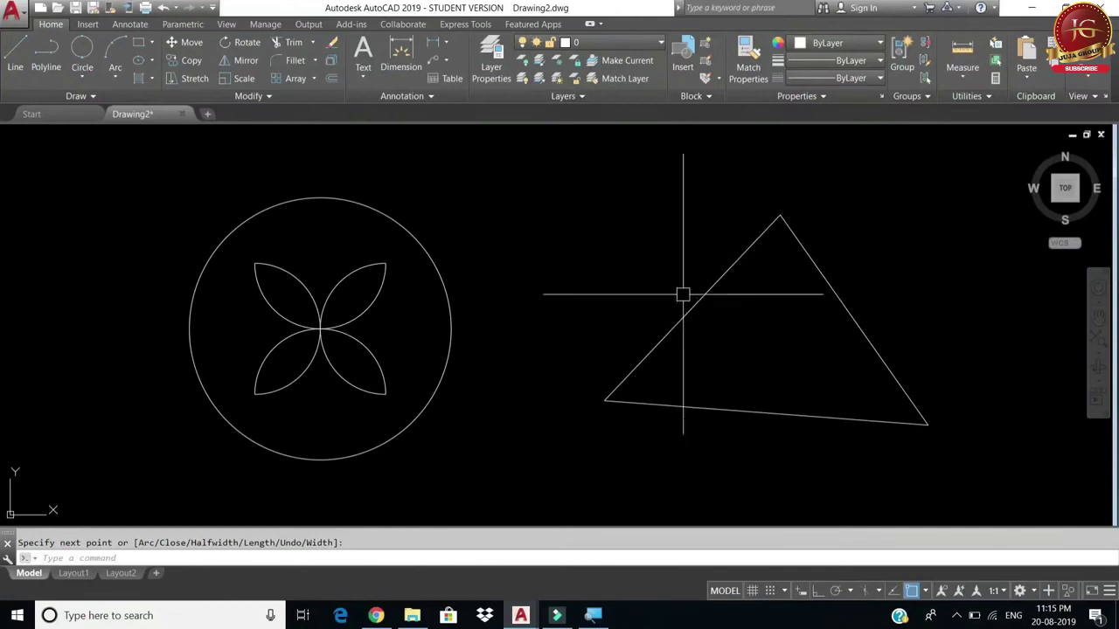
pyautogui.click(818, 592)
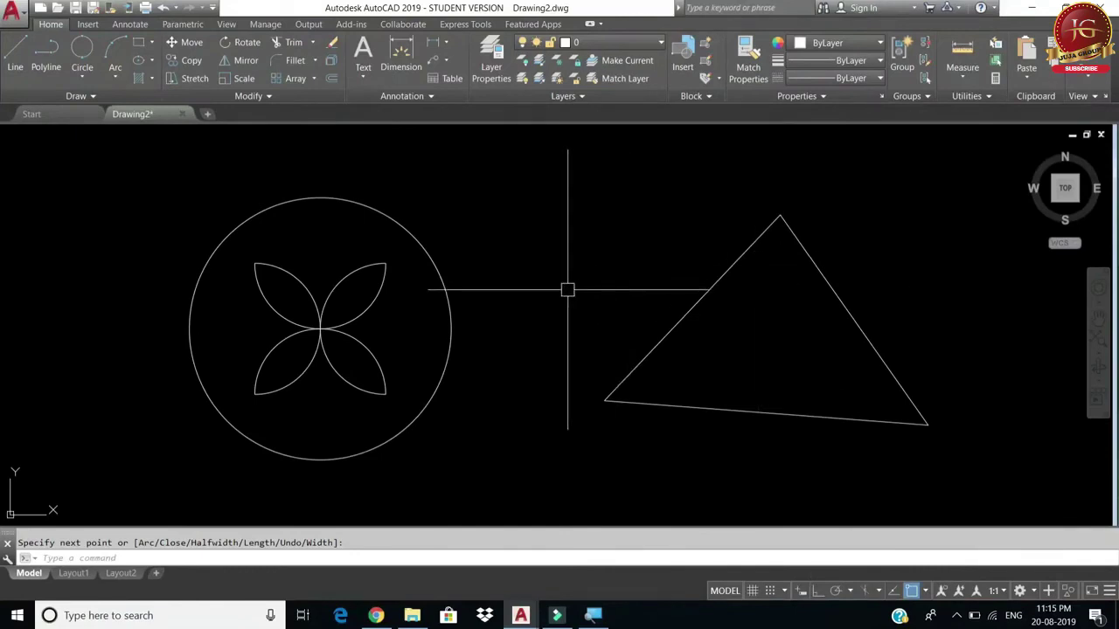
# Step: Draw a three-point circle through the triangle's top, lower-left and lower-right vertices
pyautogui.scroll(-2, 566, 304)
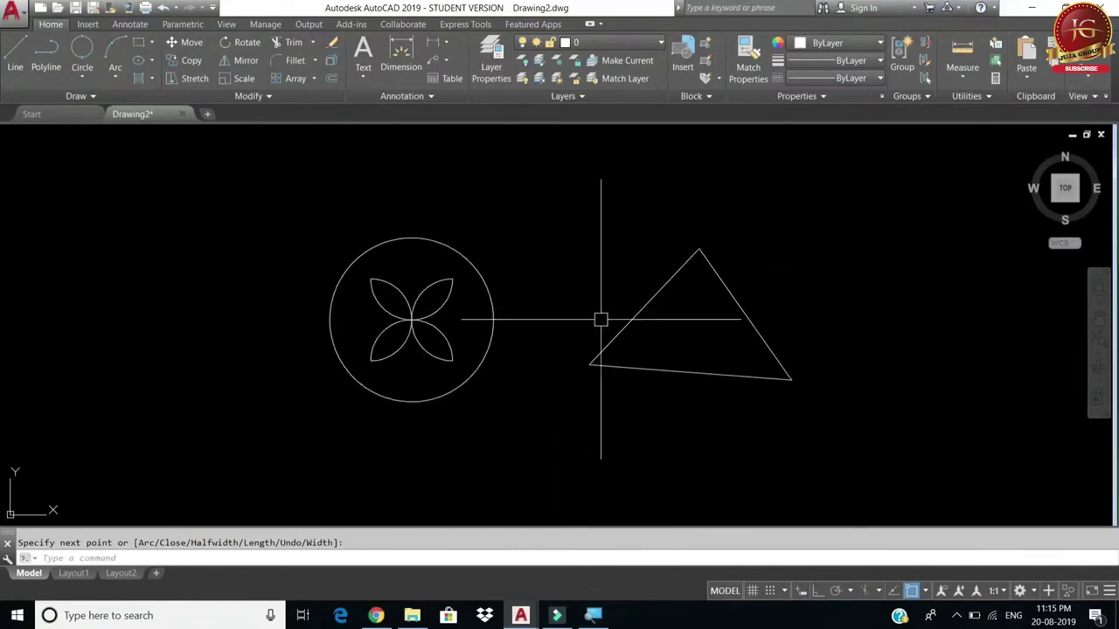
pyautogui.click(81, 79)
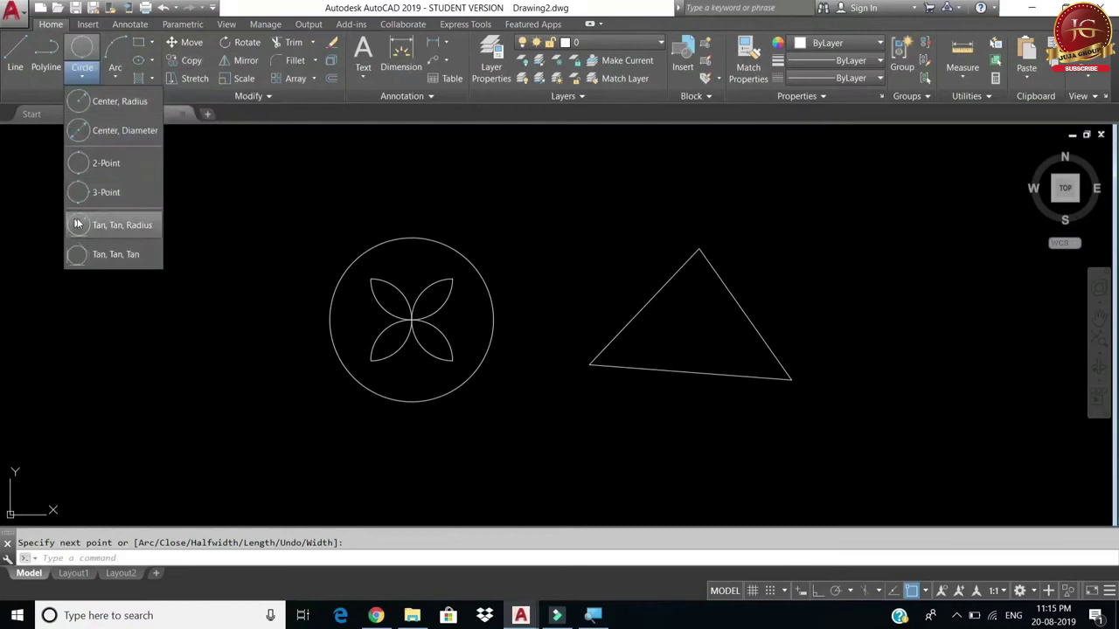
pyautogui.click(102, 192)
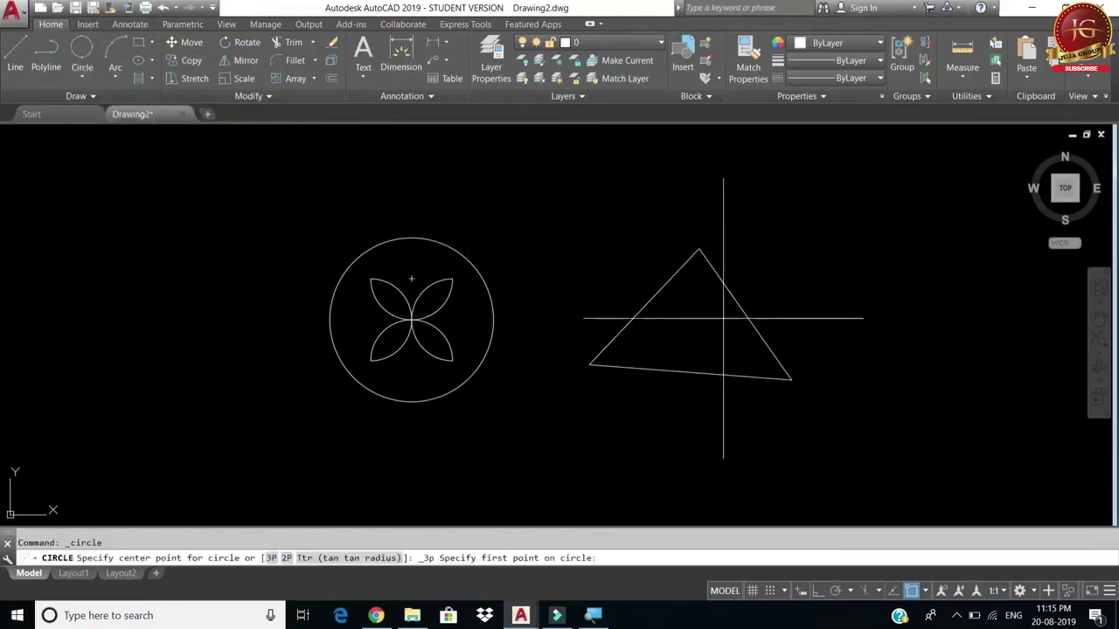
pyautogui.click(700, 249)
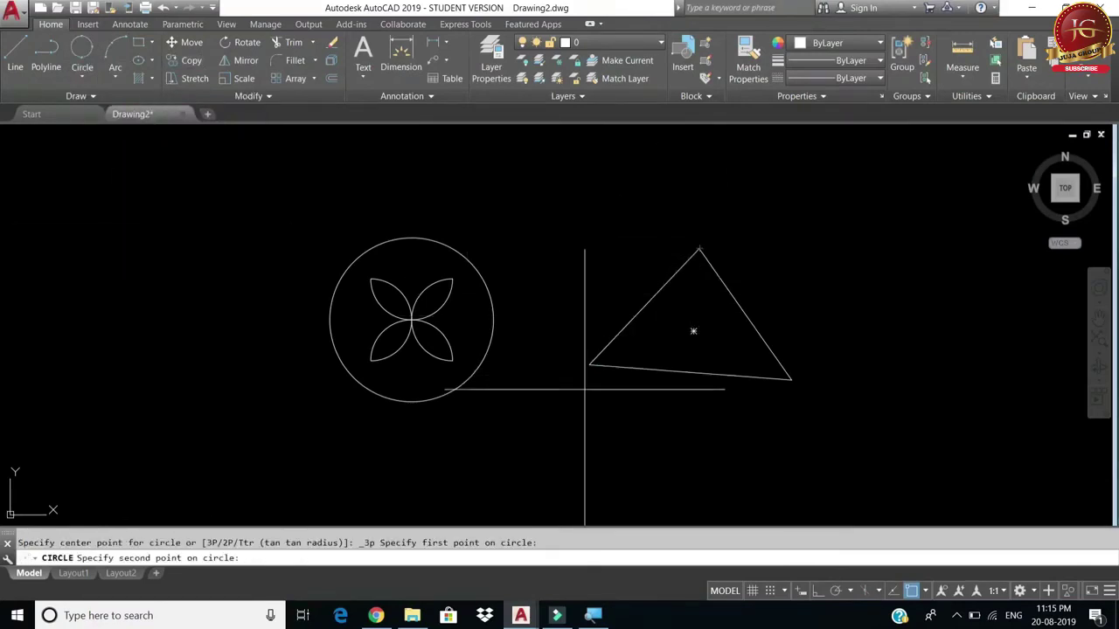
pyautogui.click(587, 364)
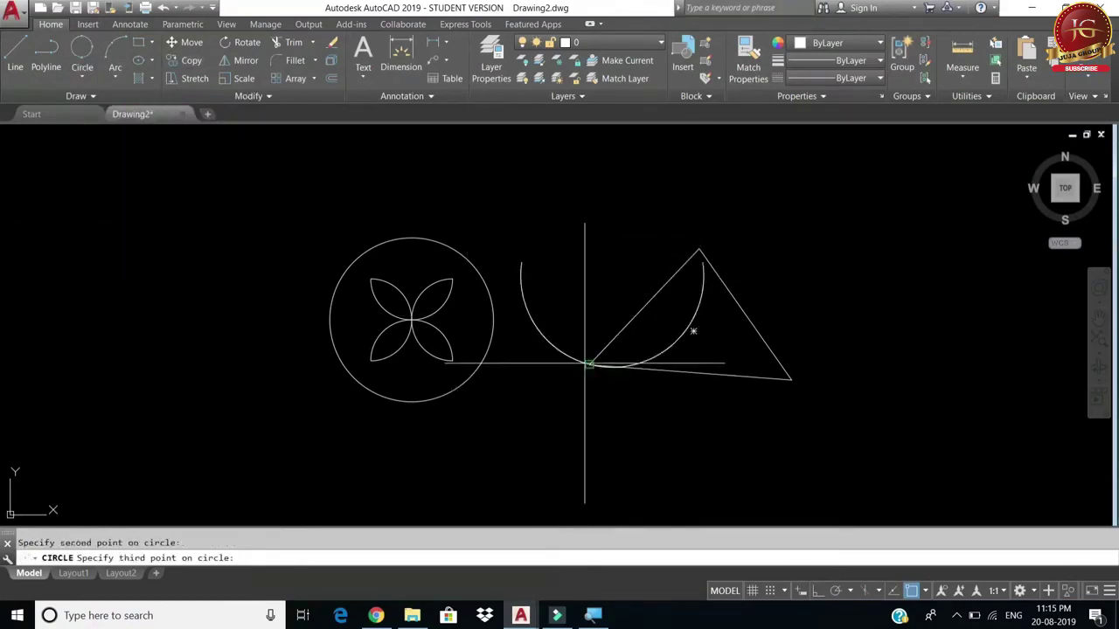
pyautogui.click(790, 379)
pyautogui.scroll(2, 824, 374)
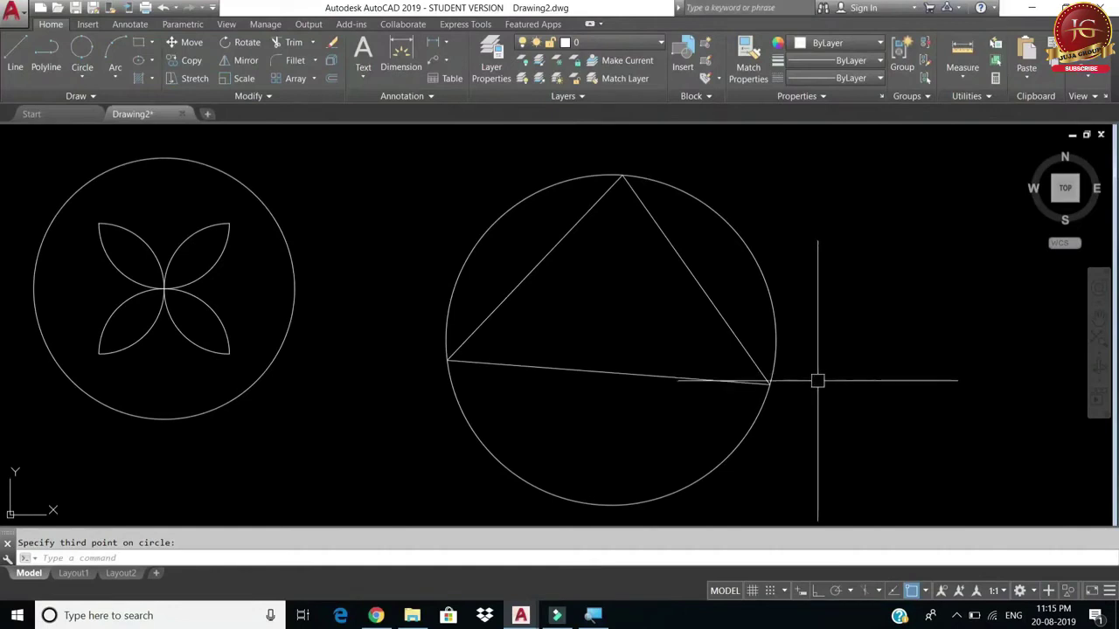
# Step: Draw a Tan, Tan, Tan circle inside the triangle, tangent to its left, bottom and right sides
pyautogui.click(78, 77)
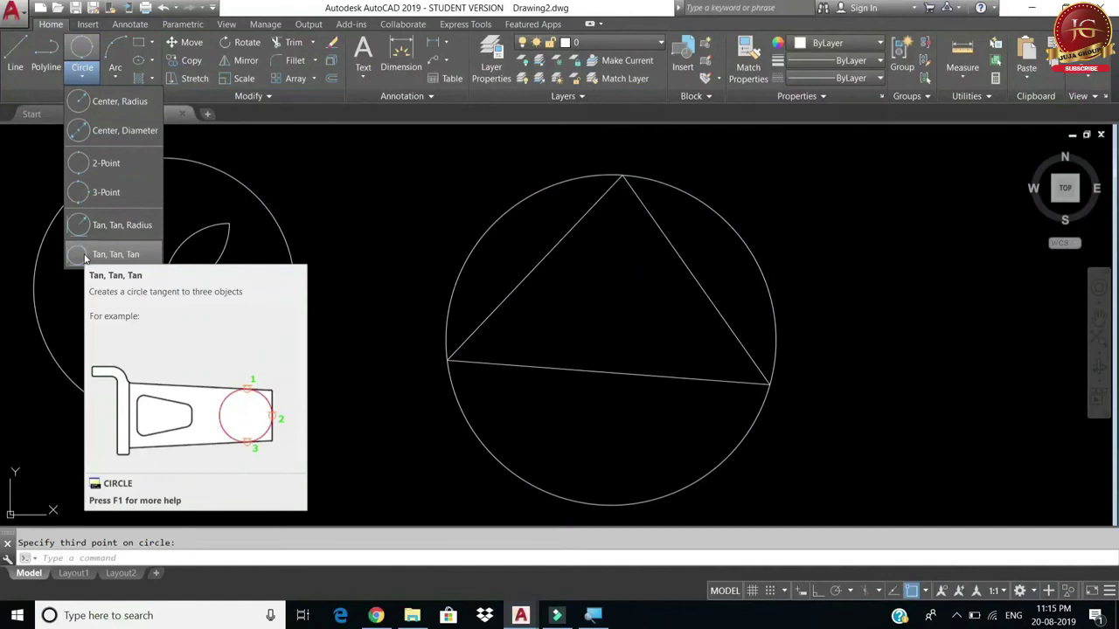
pyautogui.click(84, 254)
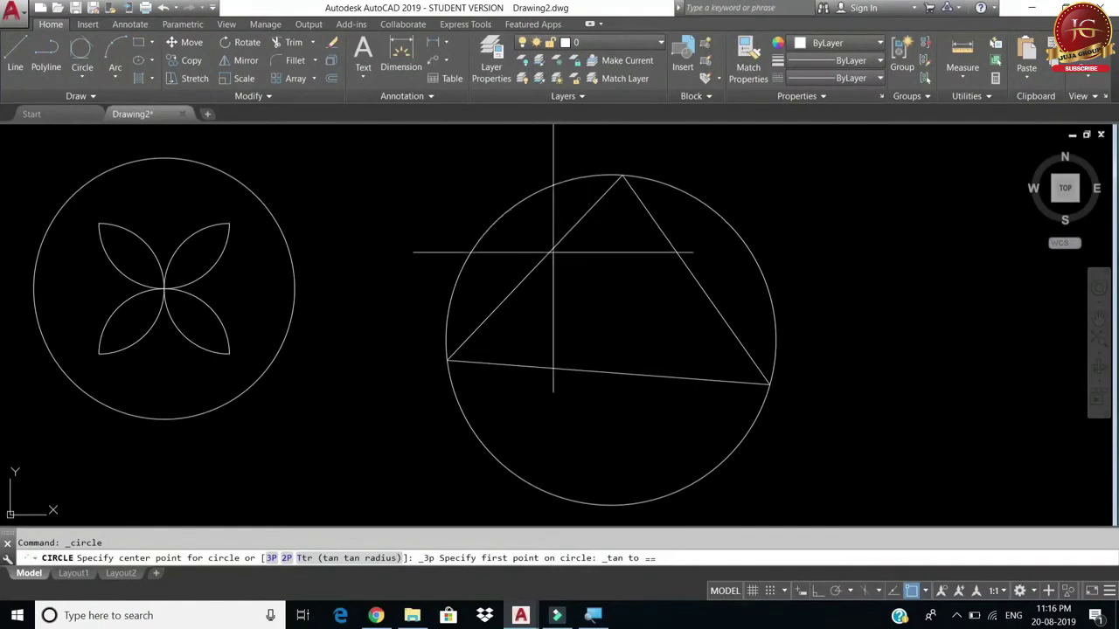
pyautogui.click(549, 252)
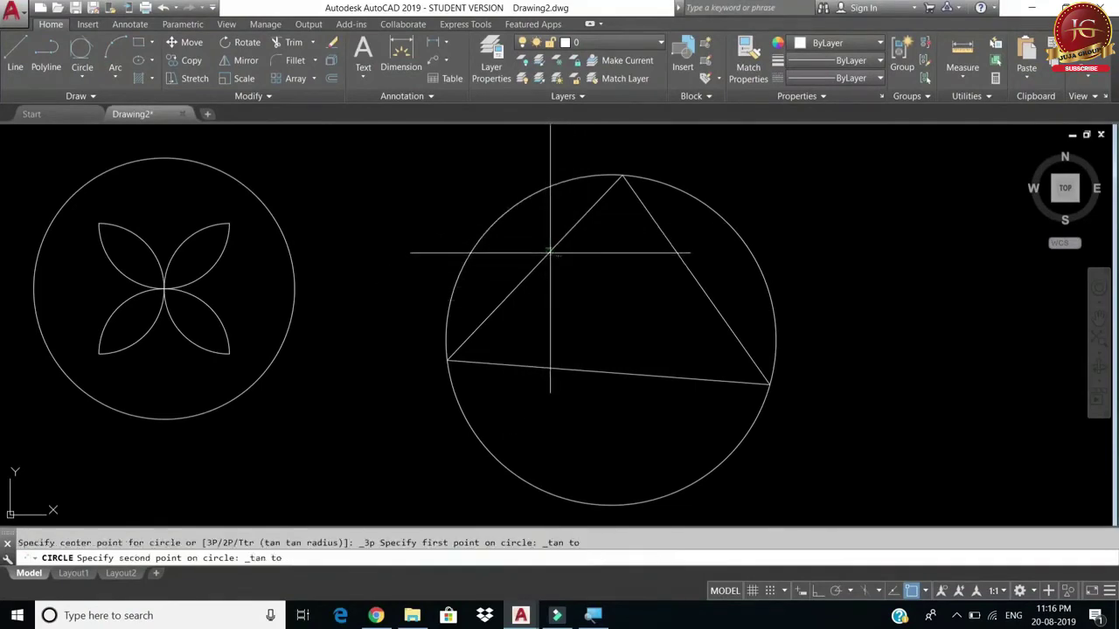
pyautogui.click(580, 369)
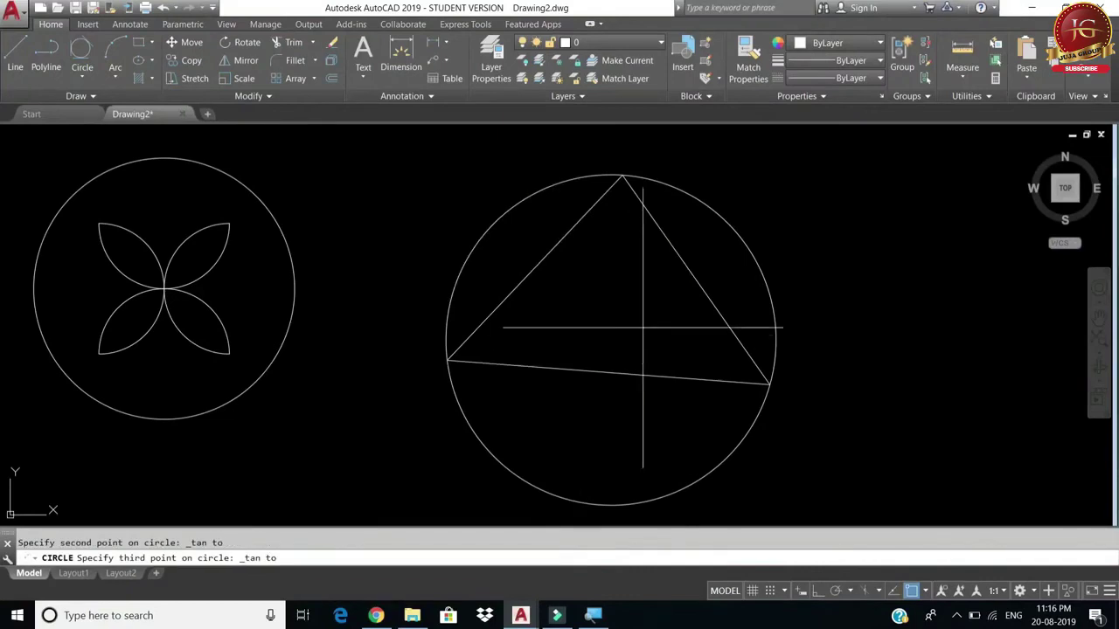
pyautogui.click(684, 261)
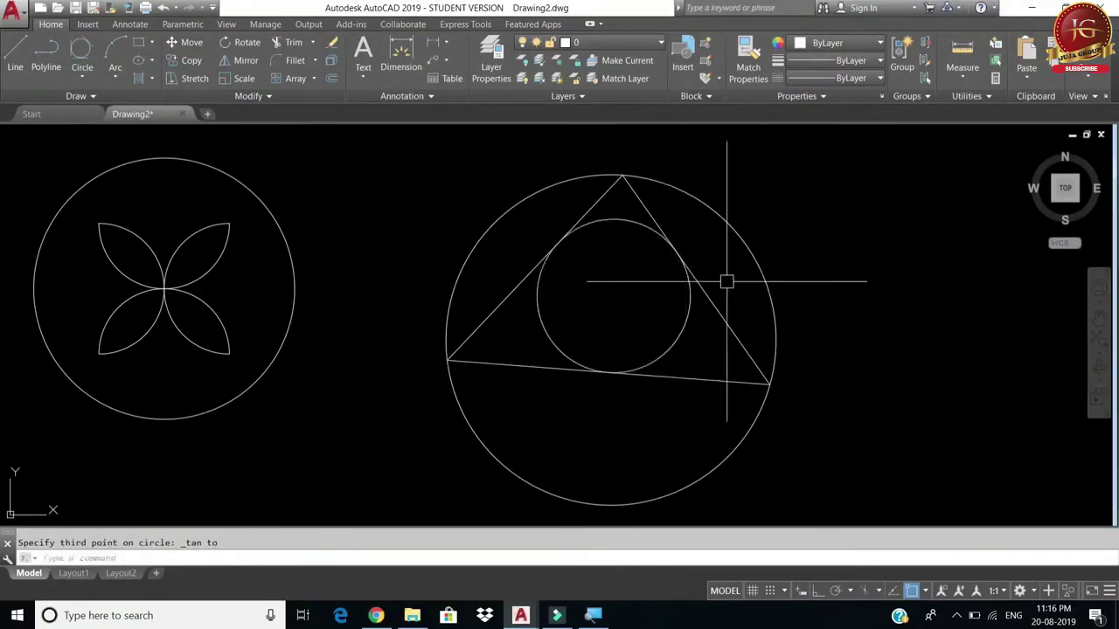
pyautogui.scroll(2, 675, 251)
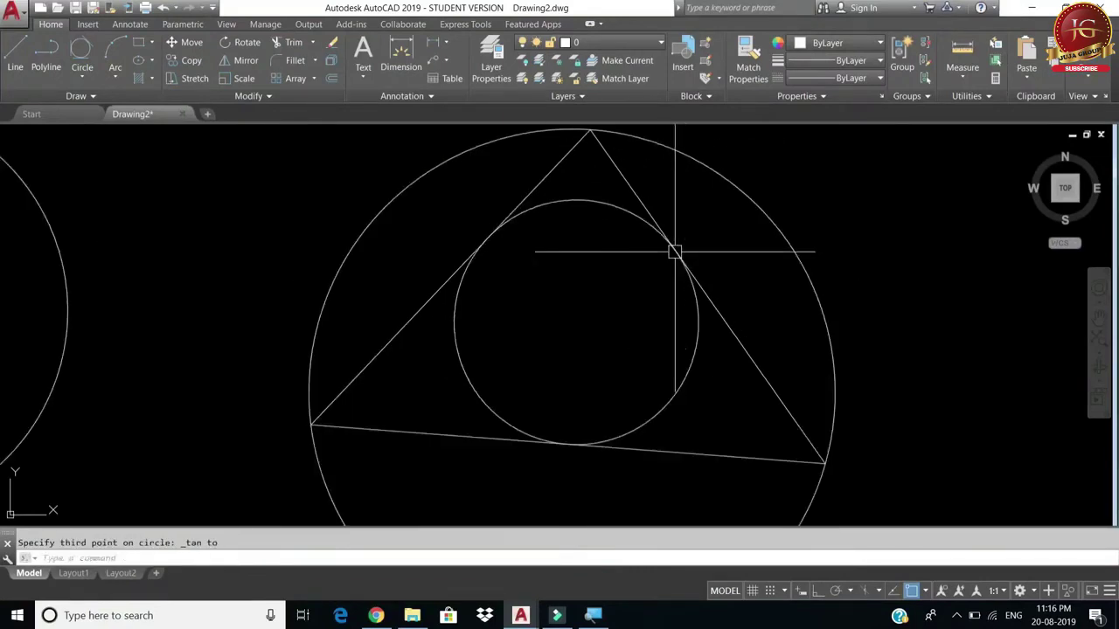
pyautogui.scroll(2, 674, 252)
pyautogui.scroll(-4, 675, 252)
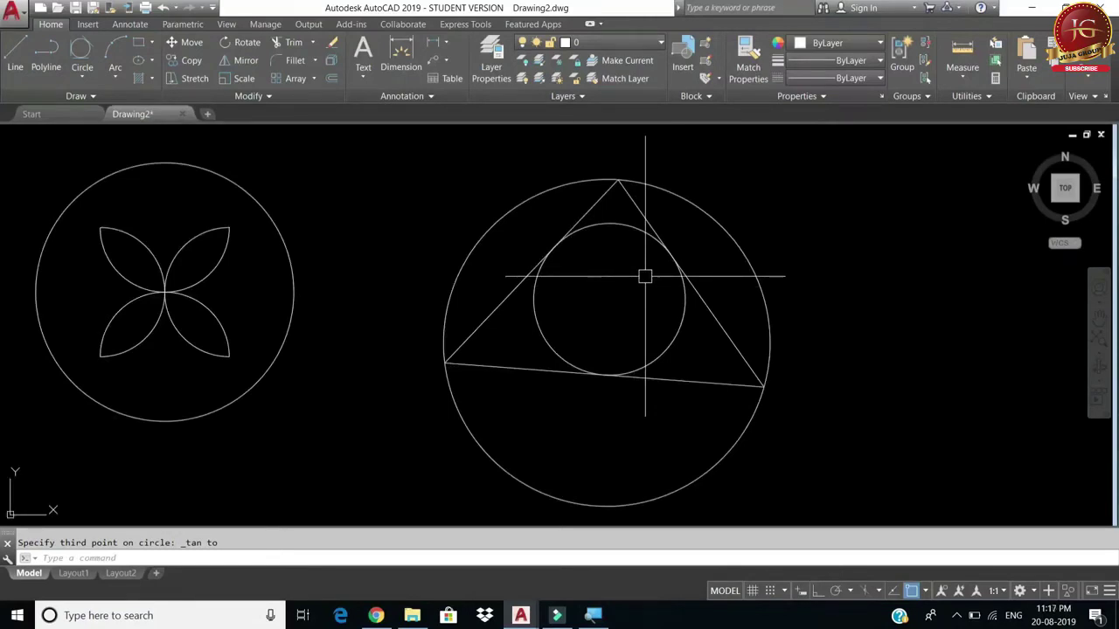
# Step: Erase all objects in the drawing, including the petal figure, the triangle and its circles
pyautogui.hotkey('ctrl', 'a')
pyautogui.write('e')
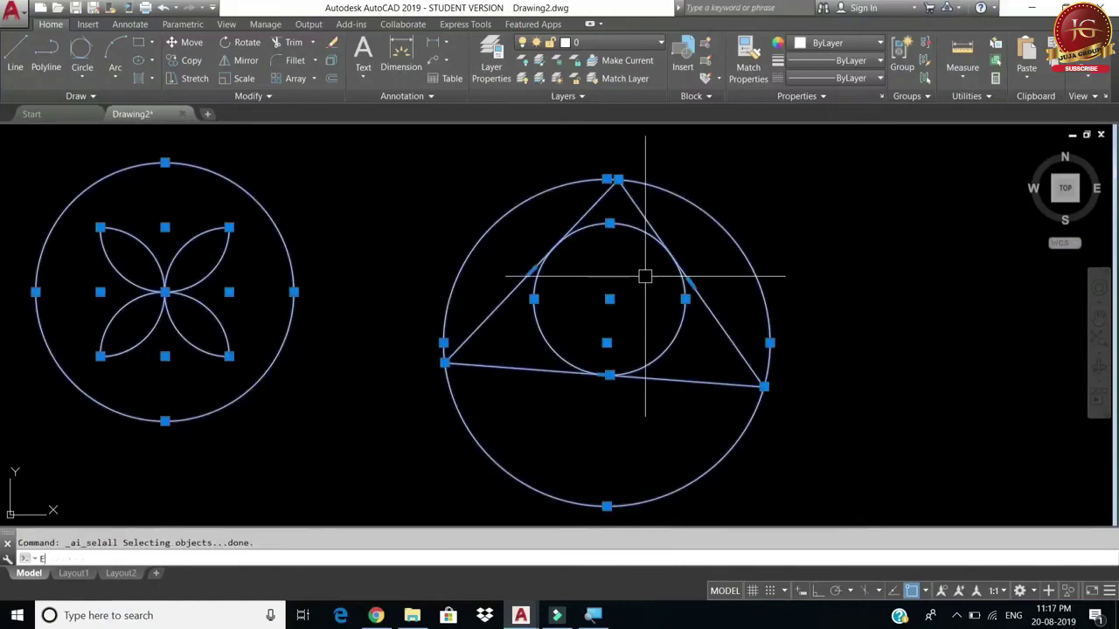
pyautogui.press('Return')
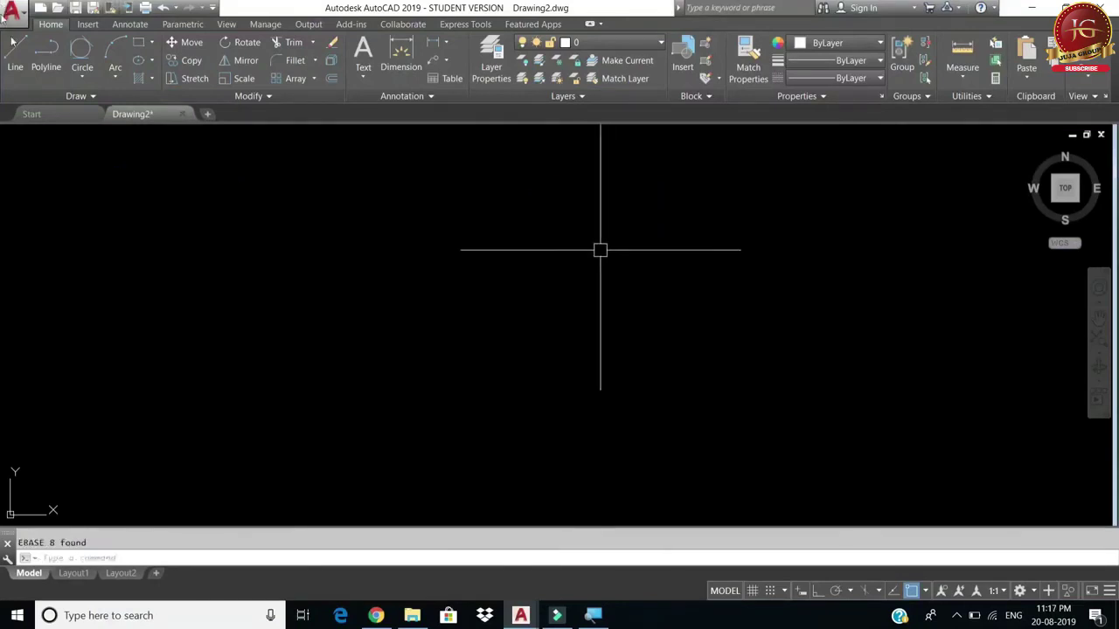
# Step: Draw an open two-segment polyline forming an acute angle, with its vertex at the lower left and the right side open
pyautogui.click(82, 75)
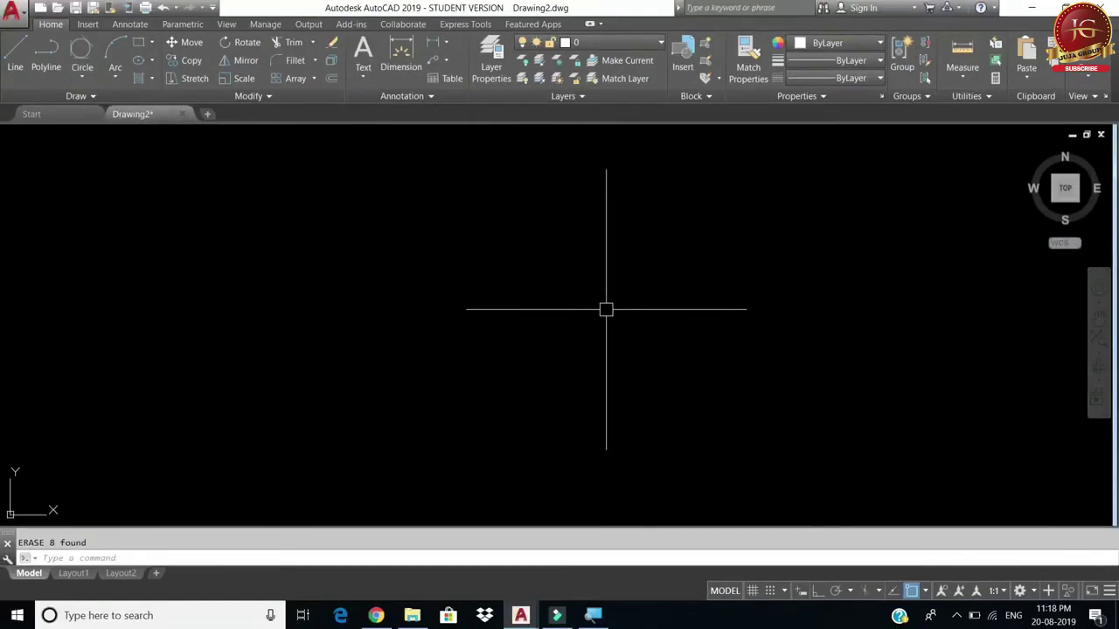
pyautogui.click(47, 57)
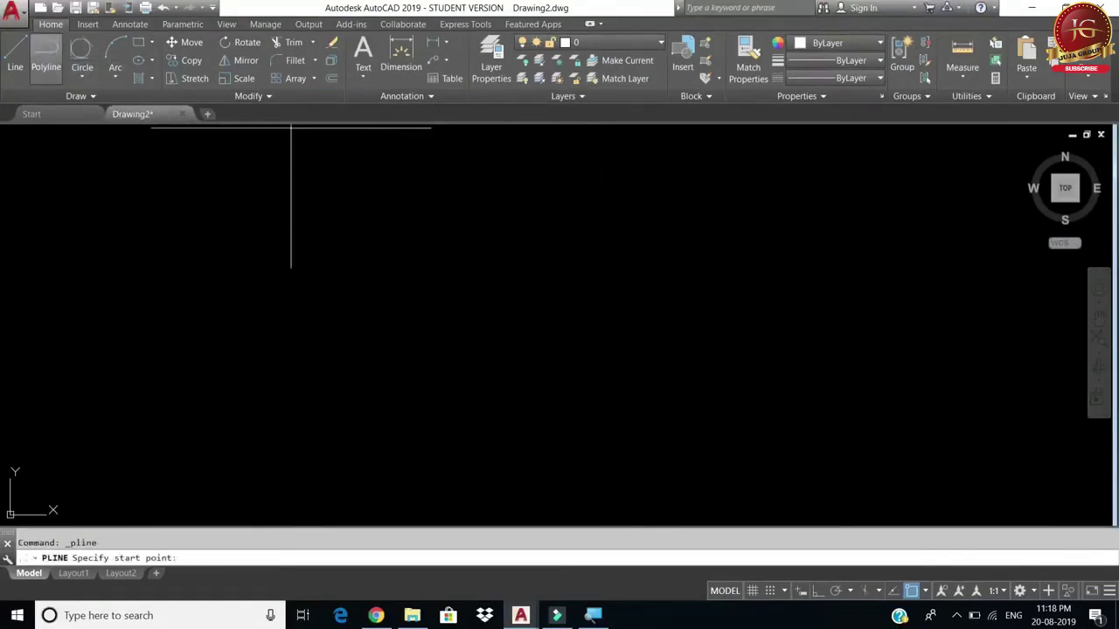
pyautogui.click(544, 210)
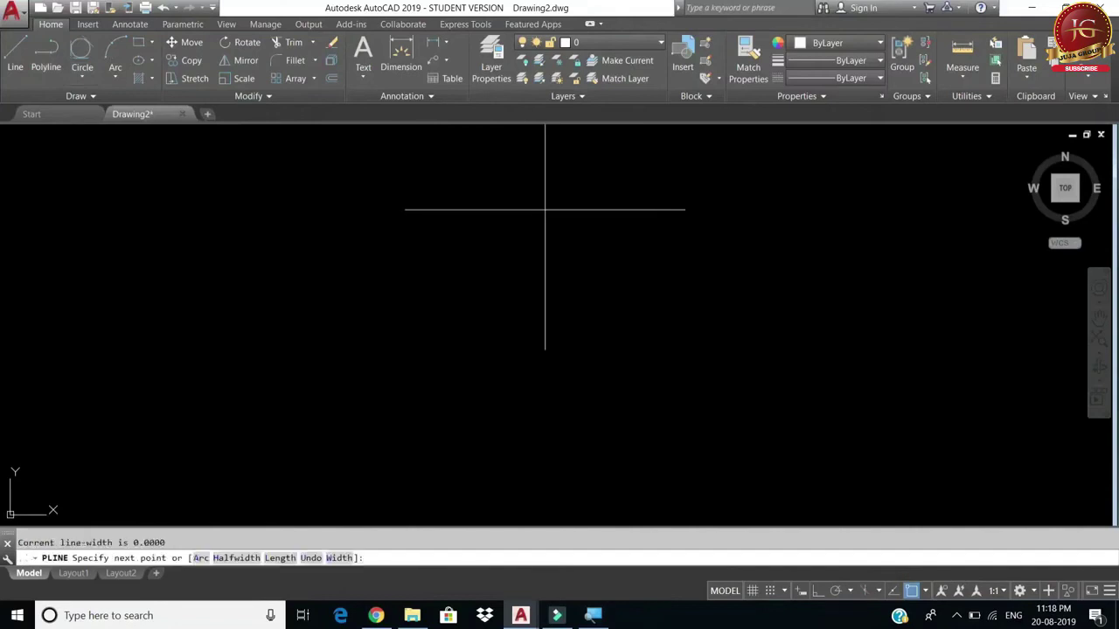
pyautogui.click(301, 397)
pyautogui.click(626, 407)
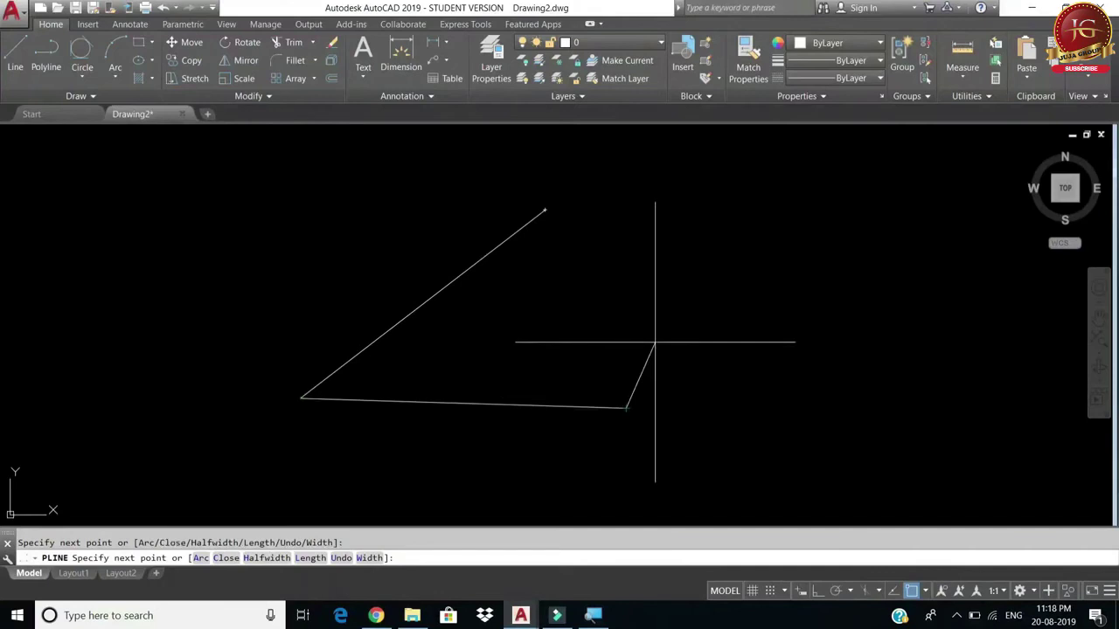
pyautogui.press('Escape')
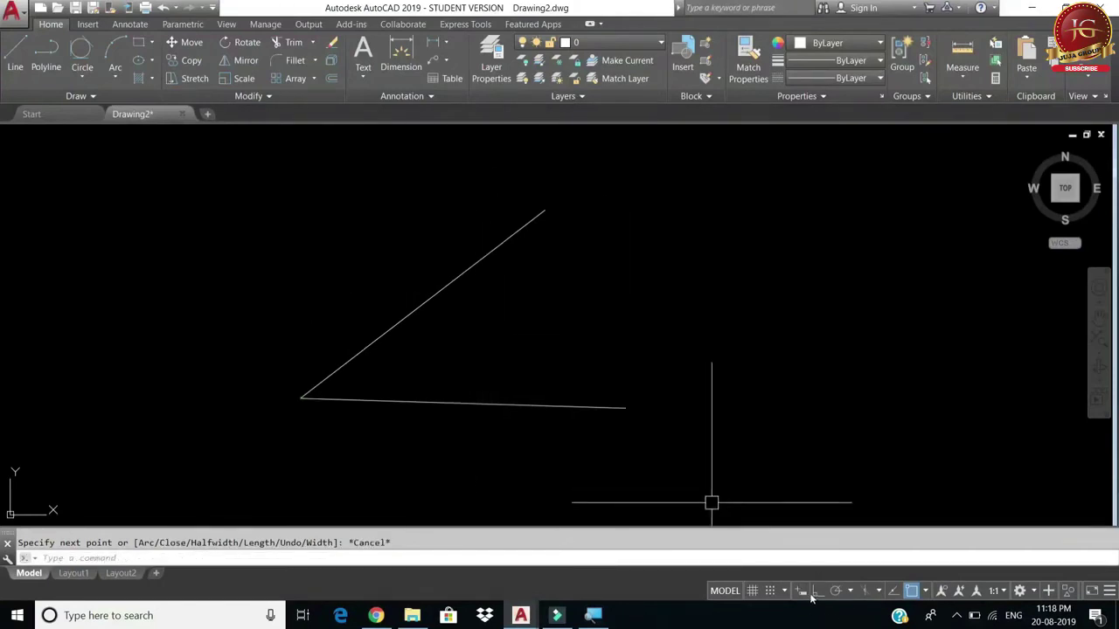
# Step: Draw a Tan, Tan, Radius circle of radius 3 tangent to the angle's sloped and lower segments
pyautogui.click(82, 75)
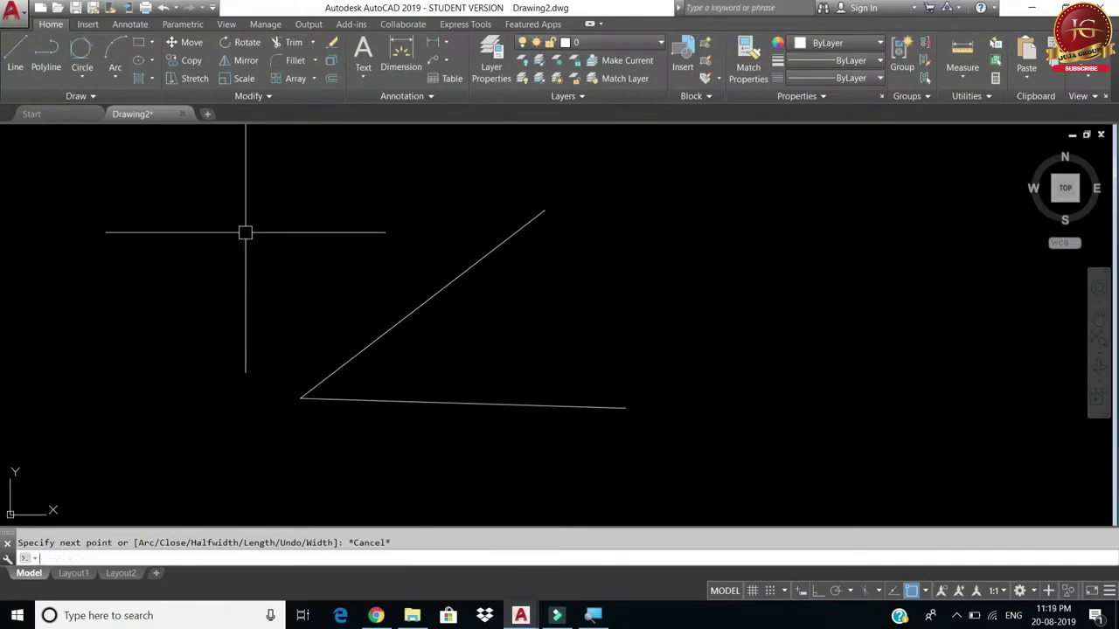
pyautogui.press('Return')
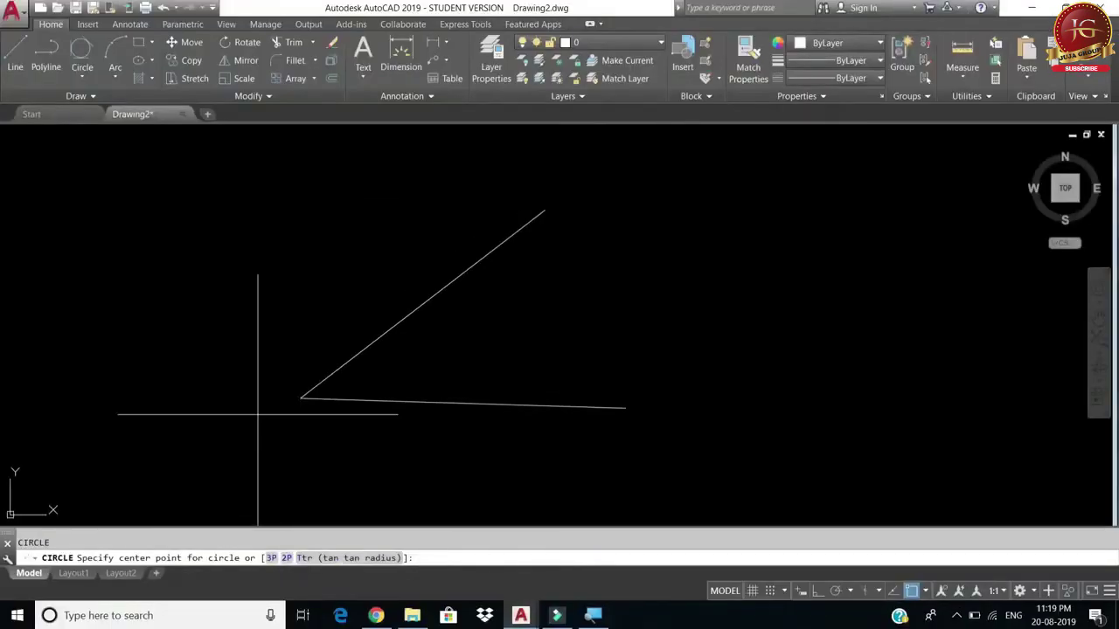
pyautogui.write('T')
pyautogui.press('Return')
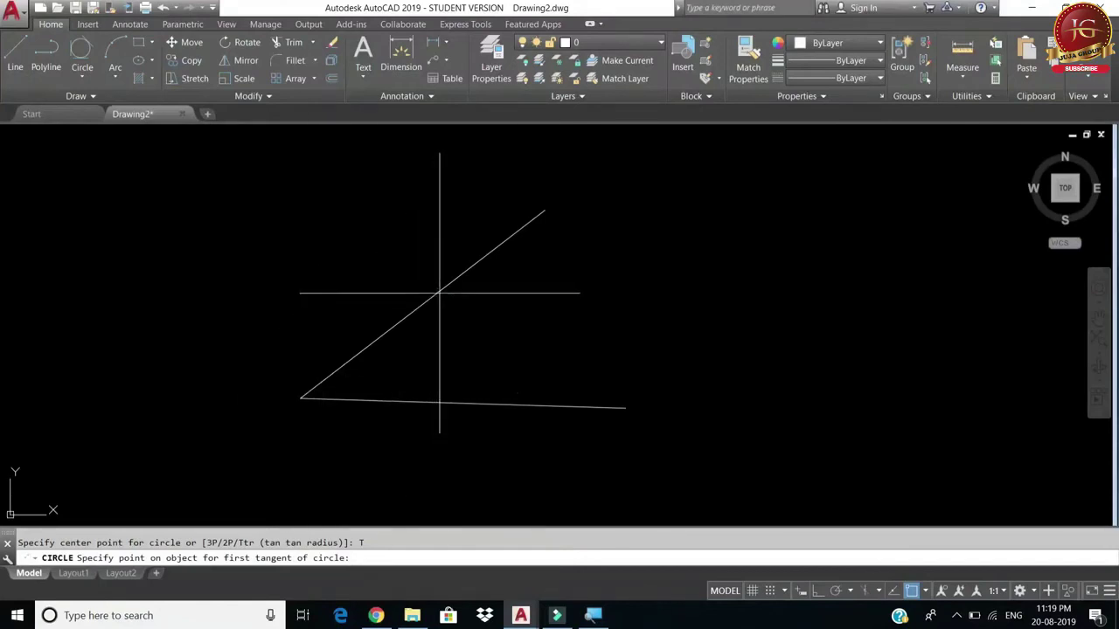
pyautogui.click(428, 296)
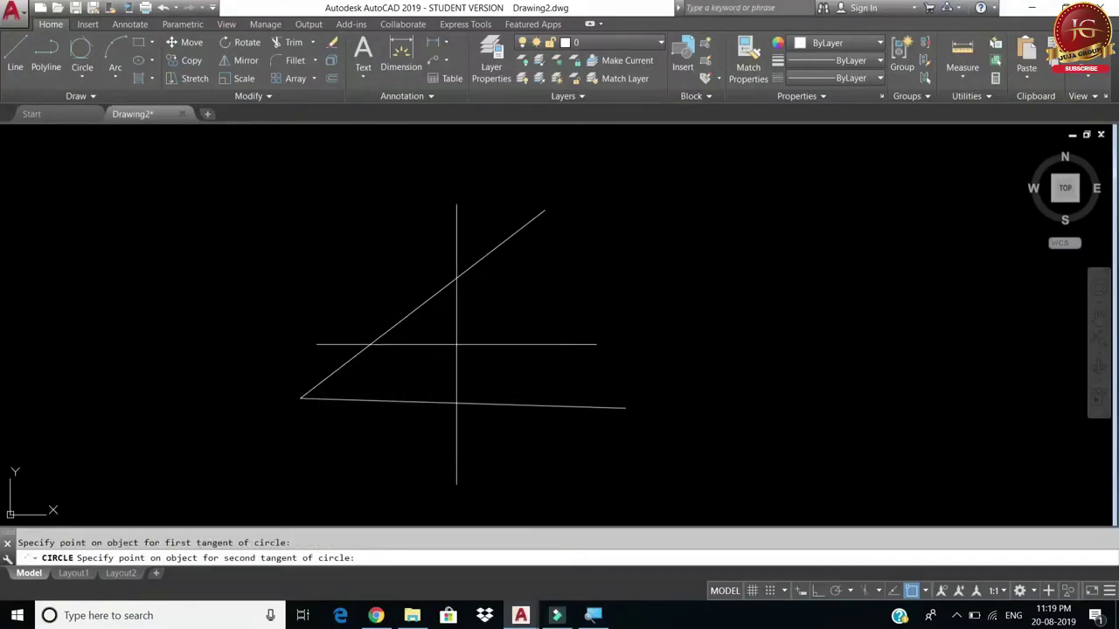
pyautogui.click(486, 403)
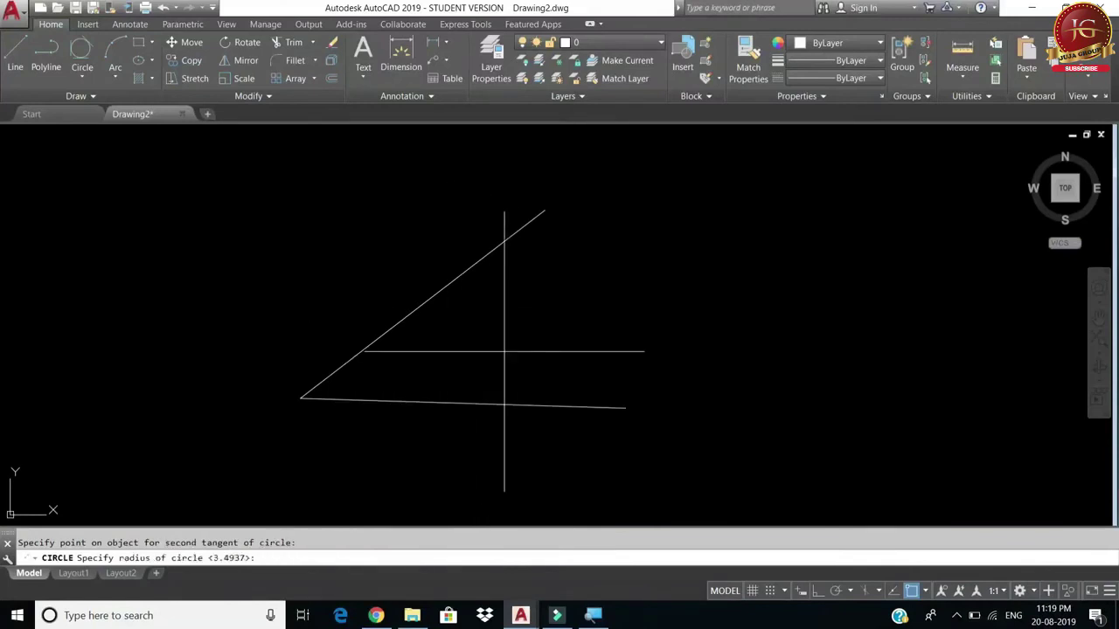
pyautogui.press('Return')
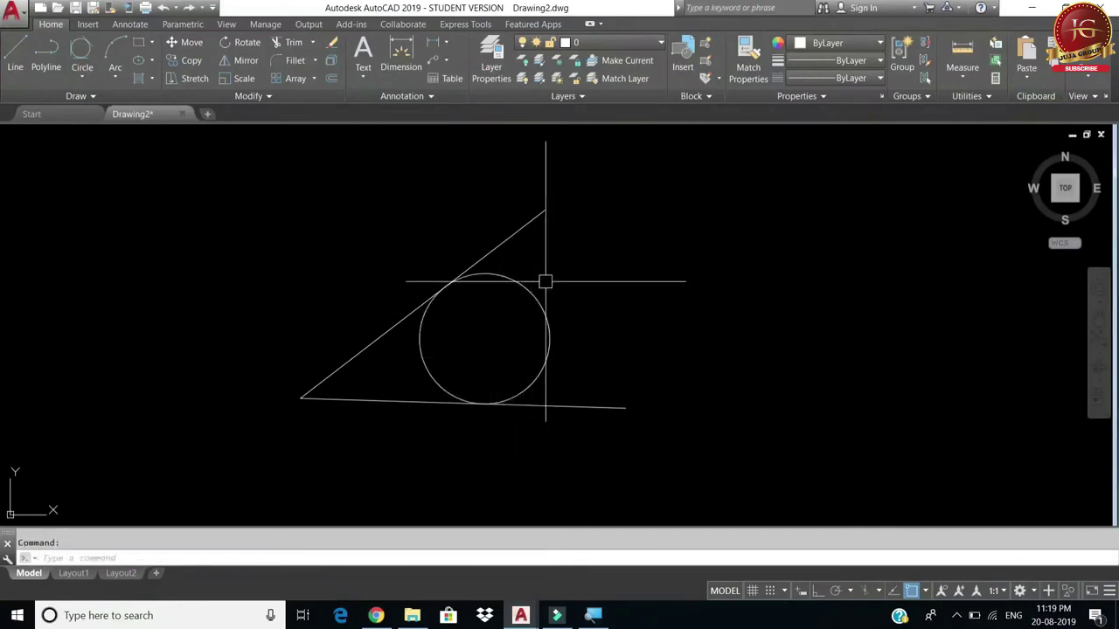
# Step: Draw a second Tan, Tan, Radius circle tangent to the same two segments, with radius 10
pyautogui.rightClick(556, 250)
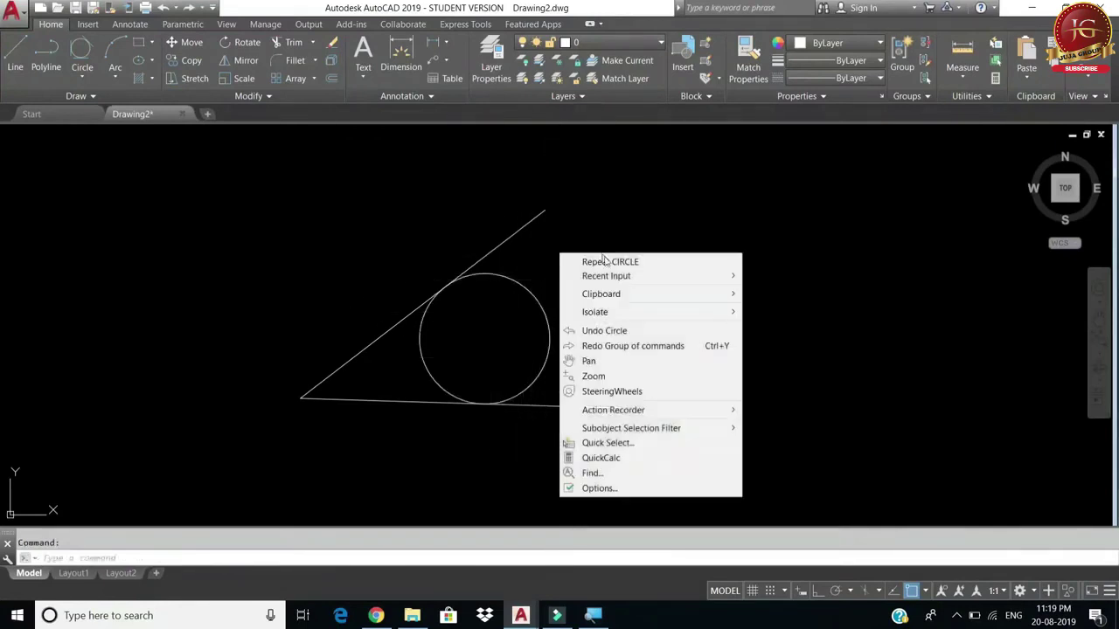
pyautogui.click(606, 262)
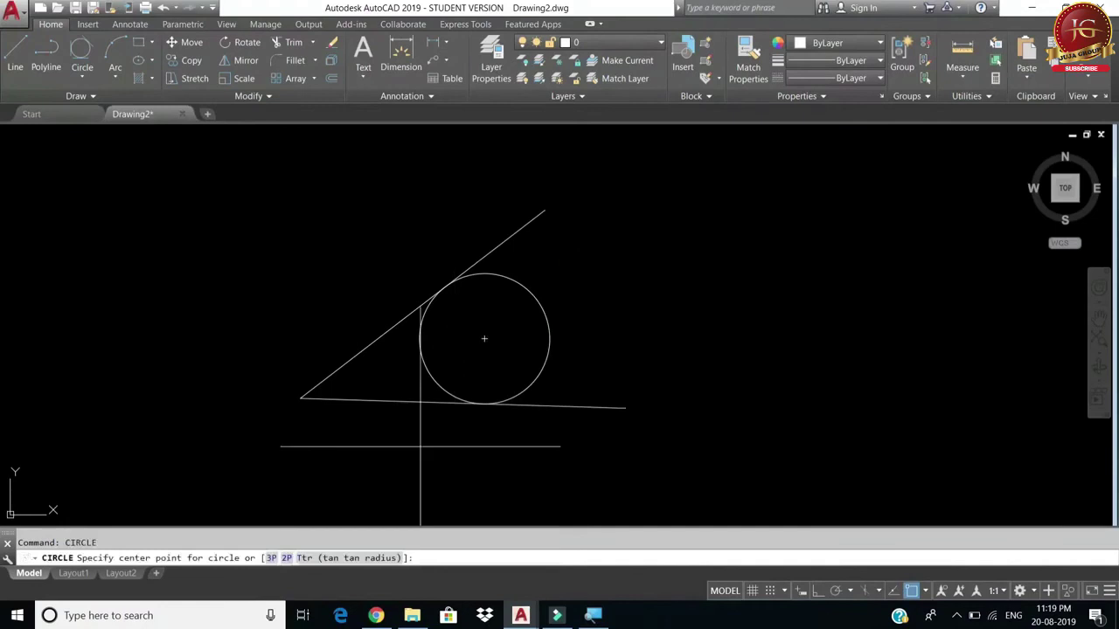
pyautogui.click(303, 558)
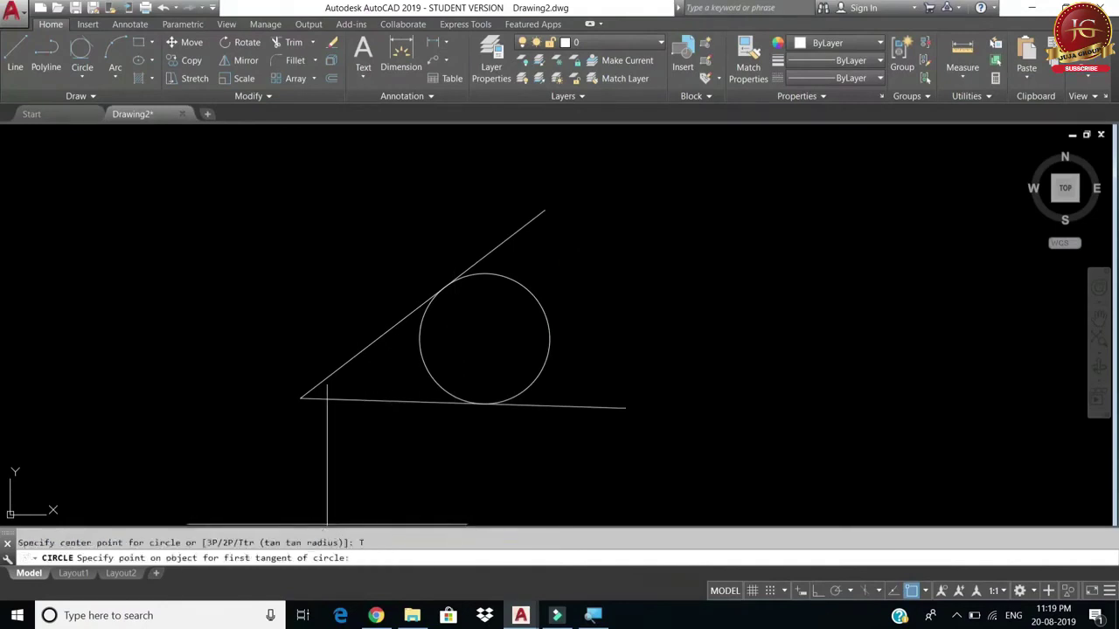
pyautogui.click(392, 329)
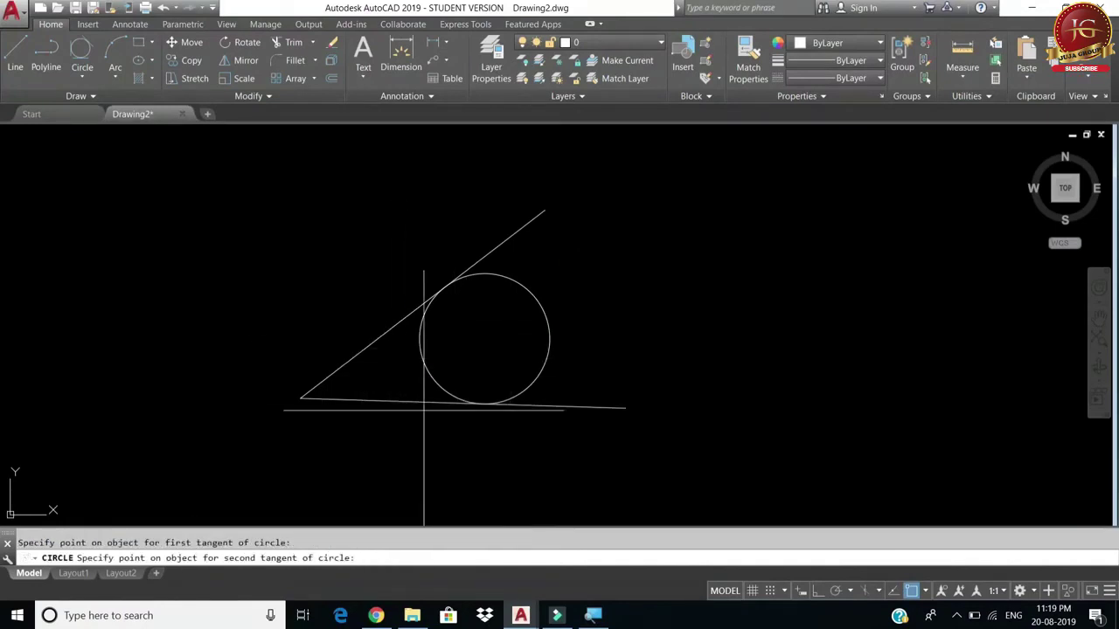
pyautogui.click(403, 402)
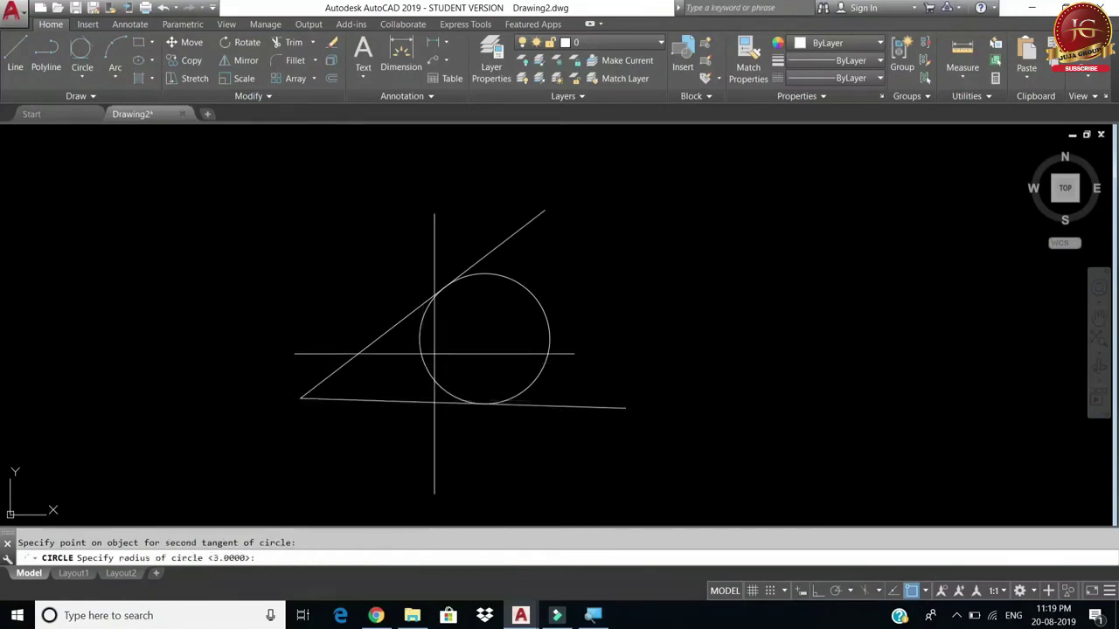
pyautogui.write('10')
pyautogui.press('Return')
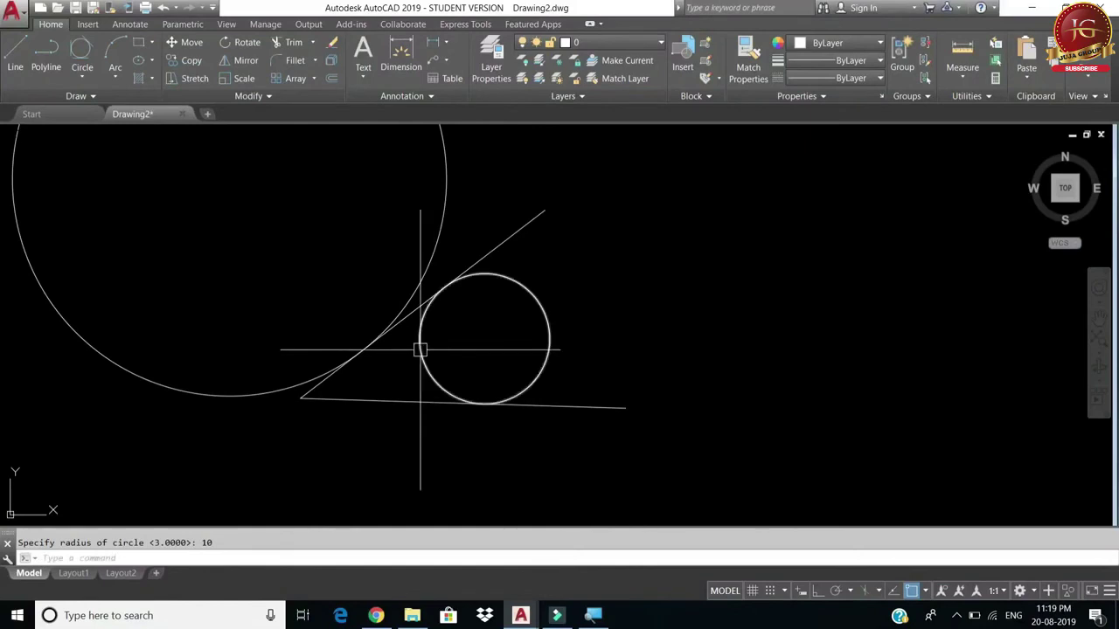
pyautogui.scroll(-4, 625, 401)
pyautogui.scroll(4, 499, 392)
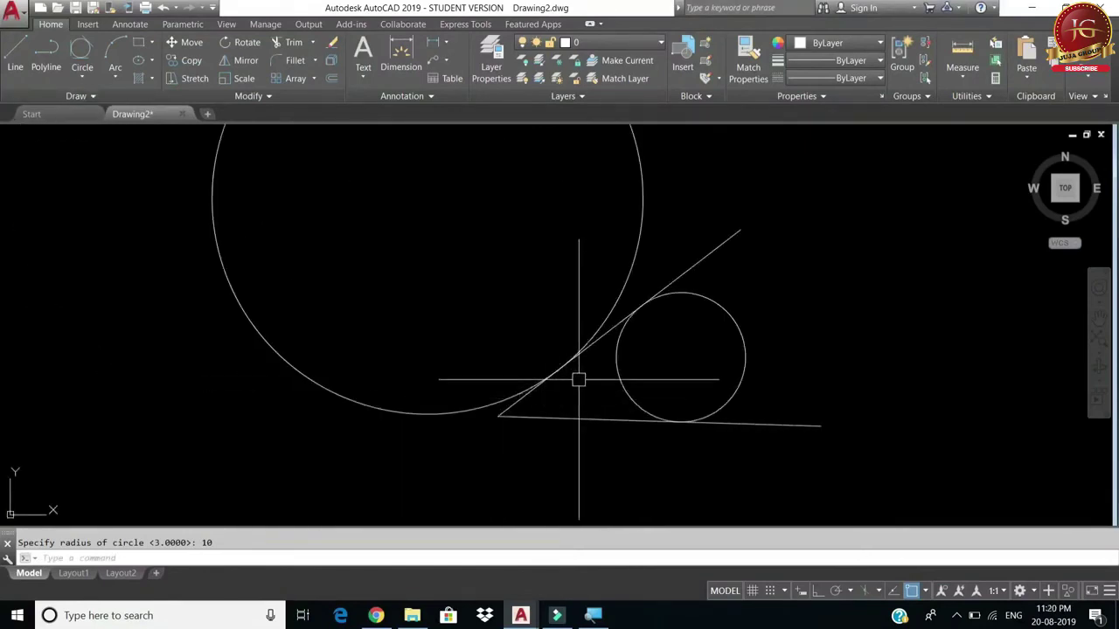
# Step: Draw a short polyline from the angle's vertex to the large circle's bottom quadrant and erase it again
pyautogui.click(46, 63)
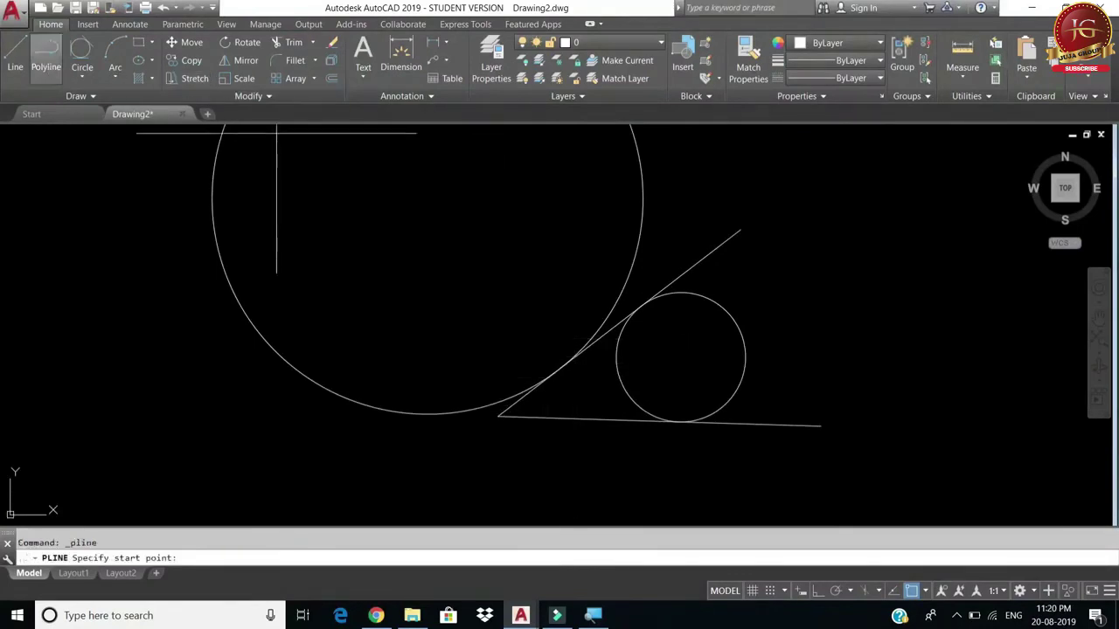
pyautogui.click(497, 417)
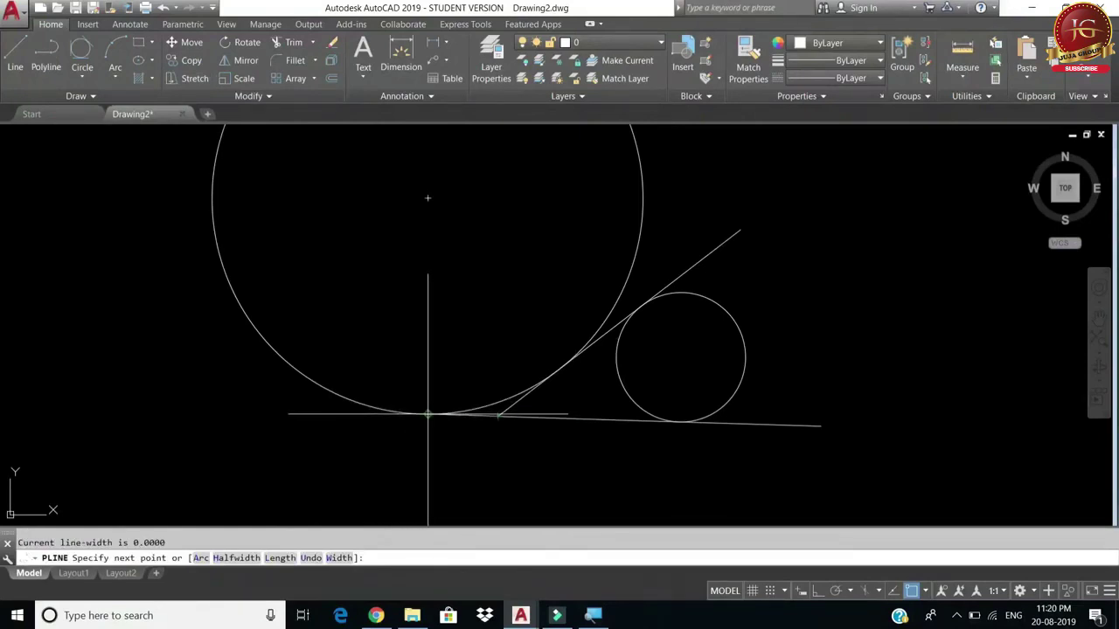
pyautogui.click(428, 414)
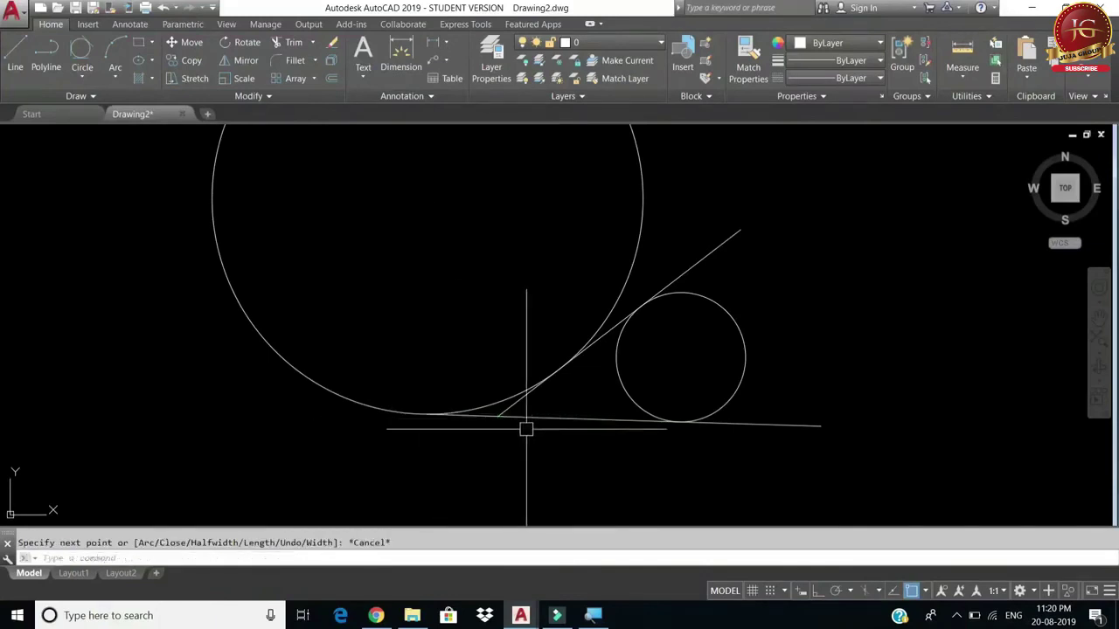
pyautogui.press('Return')
pyautogui.click(479, 416)
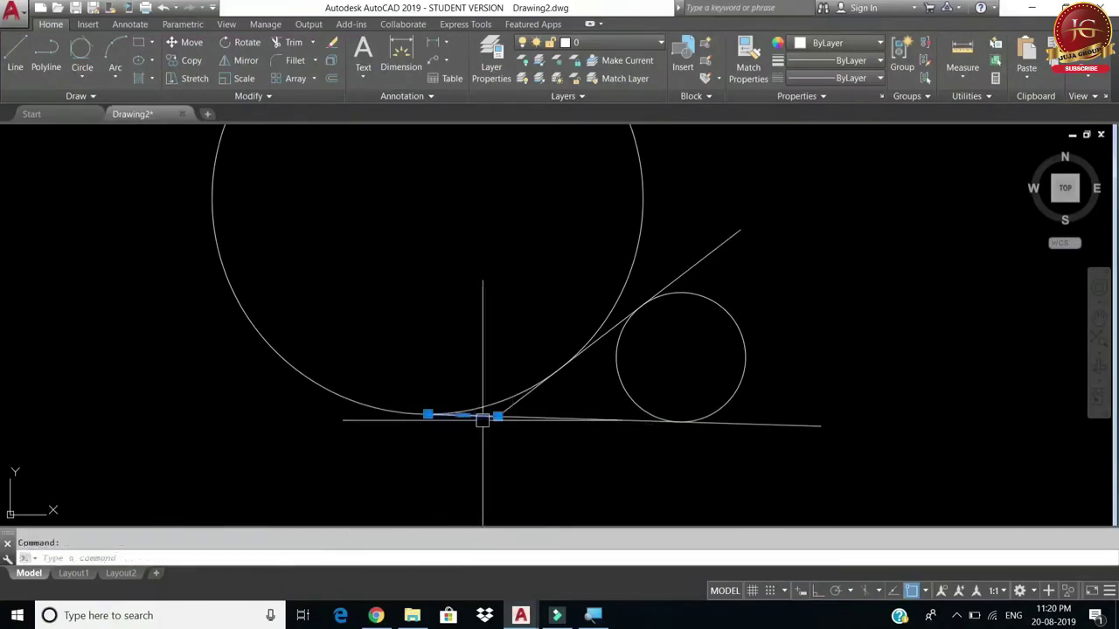
pyautogui.press('Delete')
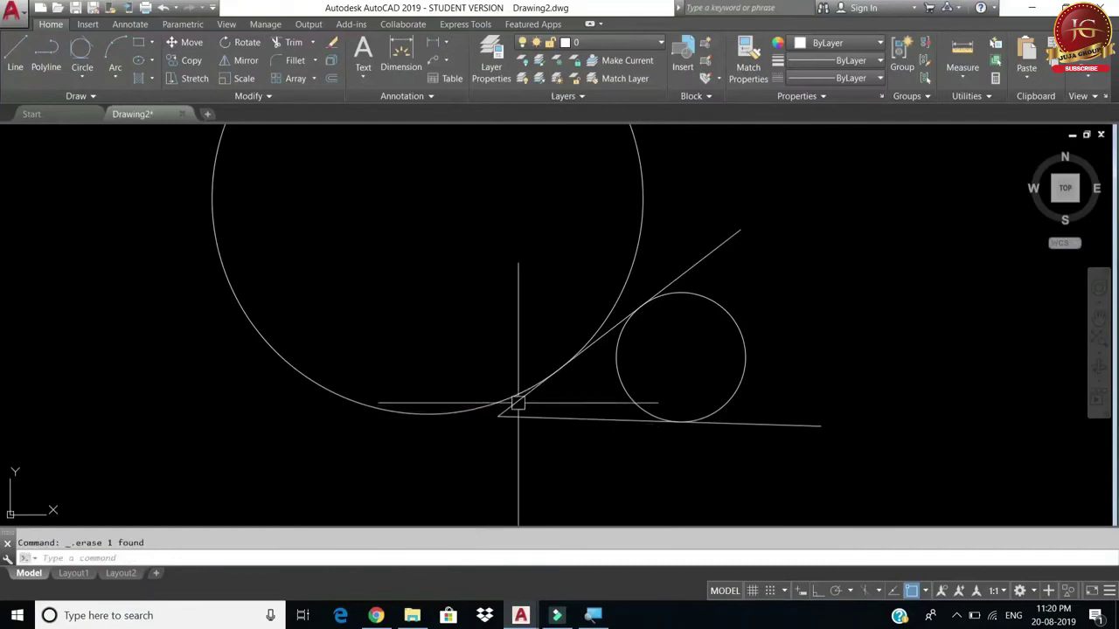
# Step: Erase both tangent circles and the angle polyline to clear the drawing
pyautogui.scroll(2, 521, 400)
pyautogui.scroll(-2, 492, 419)
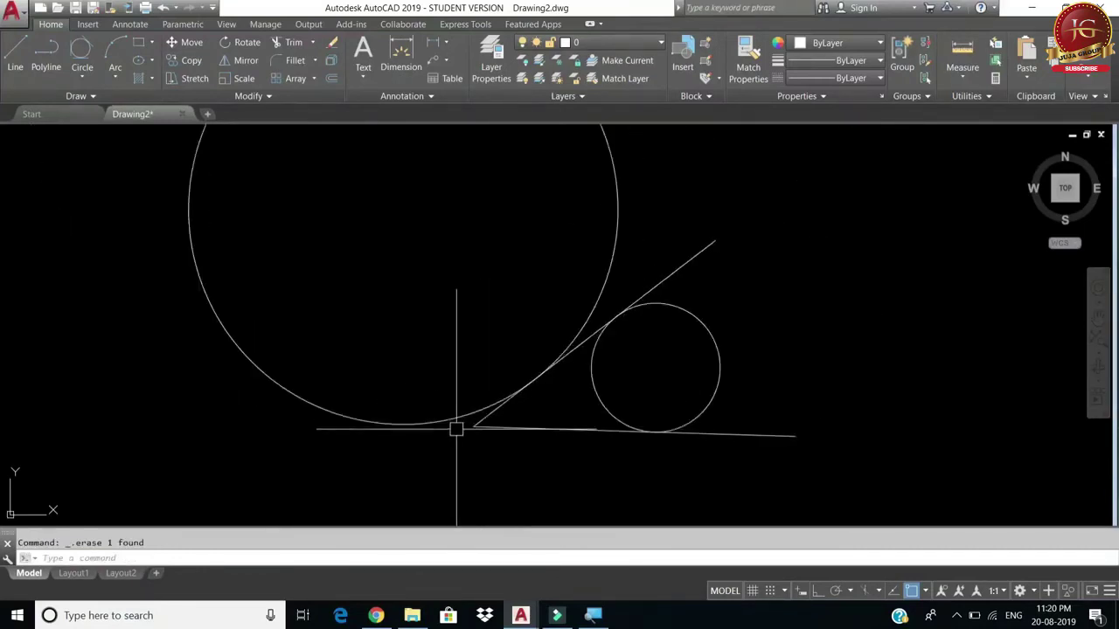
pyautogui.scroll(-2, 457, 429)
pyautogui.hotkey('ctrl', 'a')
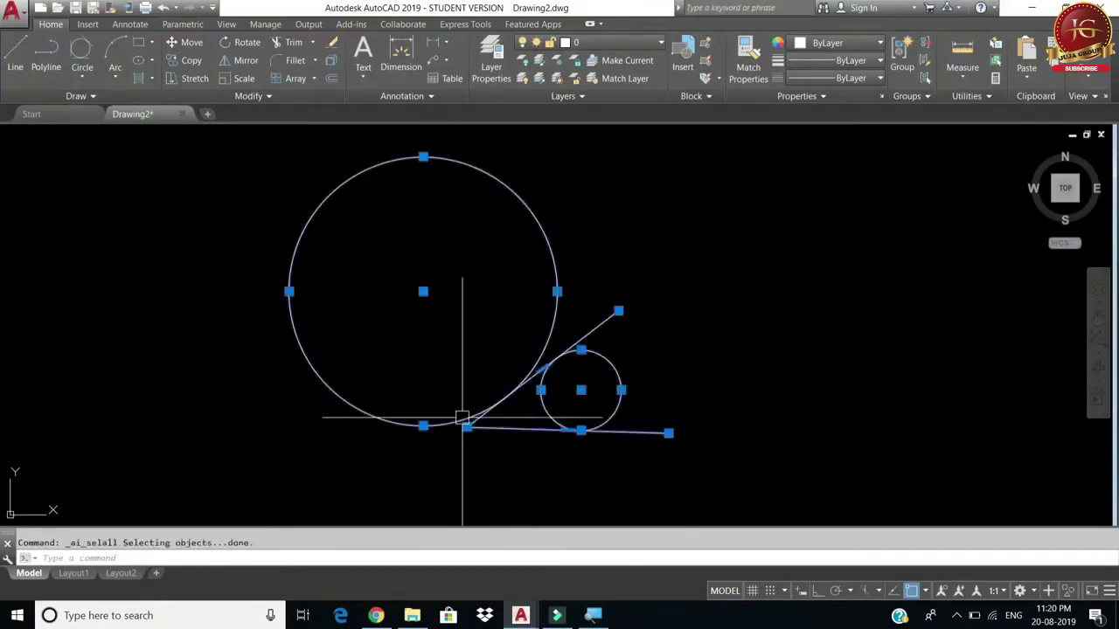
pyautogui.press('Delete')
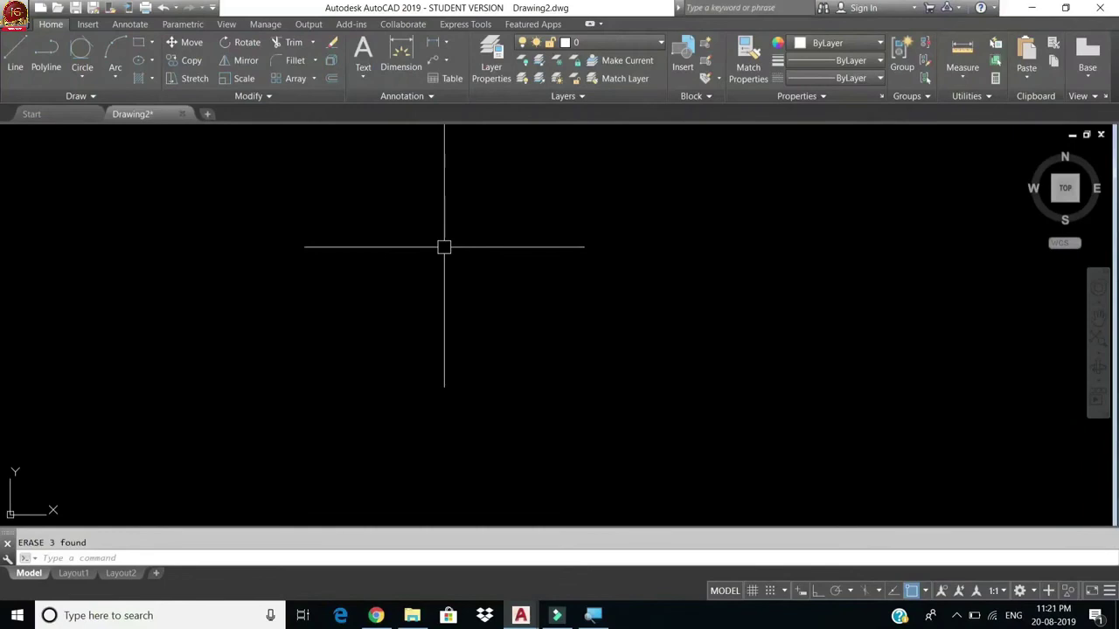
# Step: Draw a wide, upward-bulging arc across the middle of the empty drawing with the 3-Point method
pyautogui.click(114, 83)
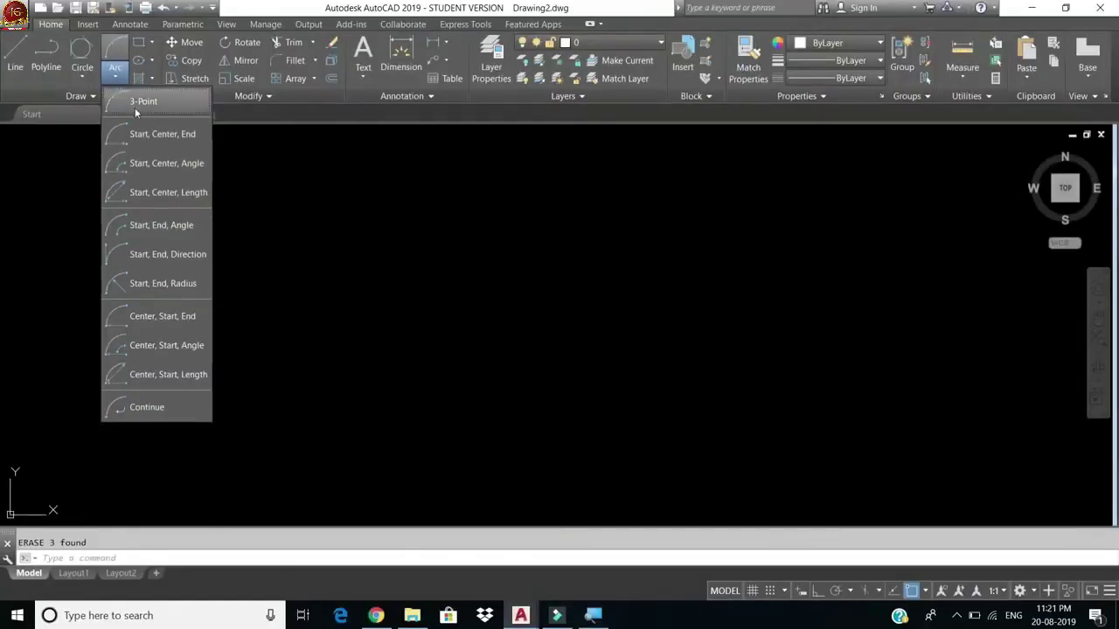
pyautogui.click(136, 104)
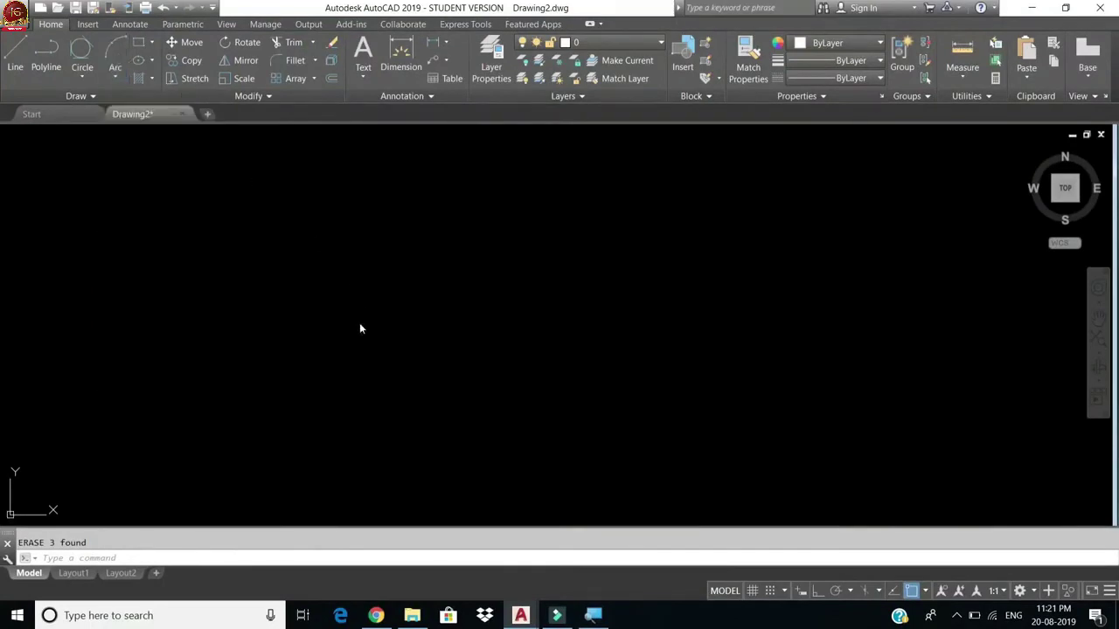
pyautogui.click(291, 380)
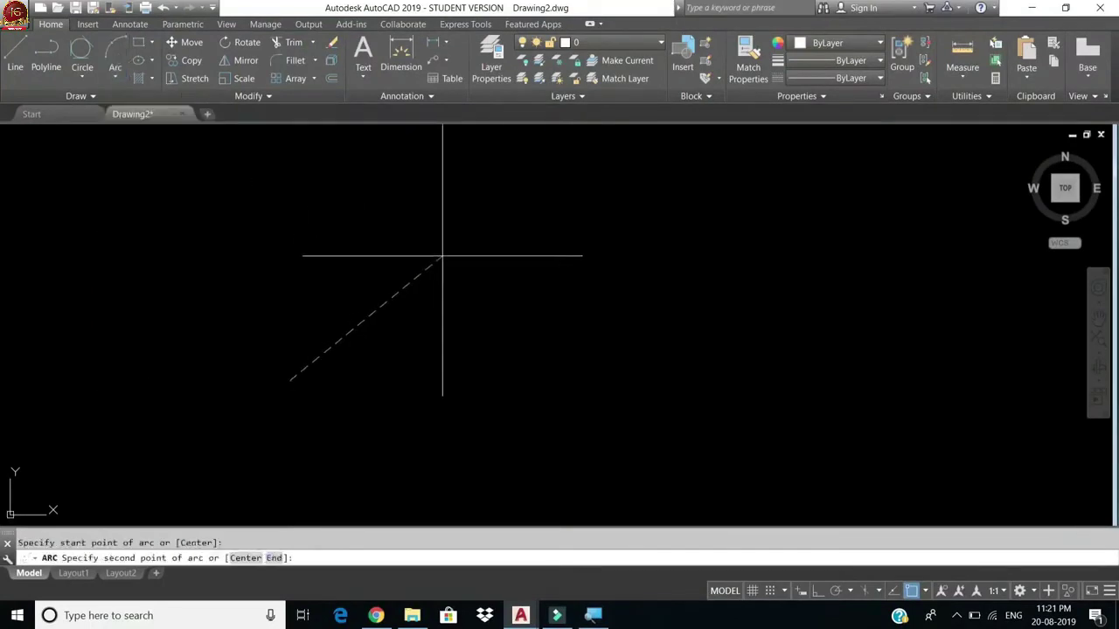
pyautogui.click(444, 257)
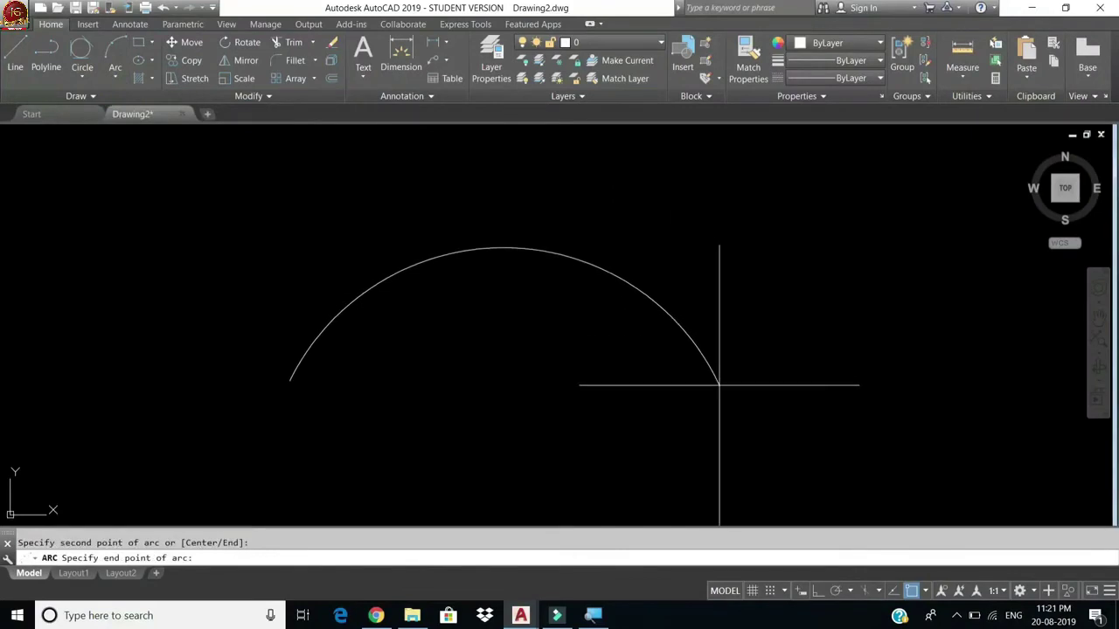
pyautogui.click(719, 386)
# Step: Erase the three-point arc to leave the drawing empty
pyautogui.click(678, 268)
pyautogui.click(638, 317)
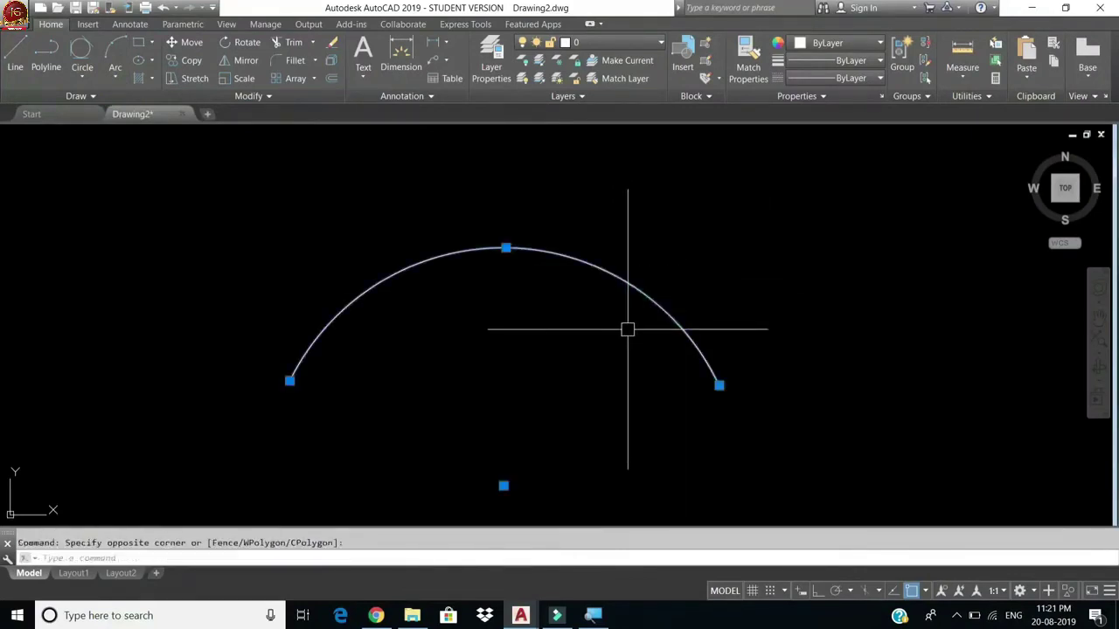
pyautogui.press('Return')
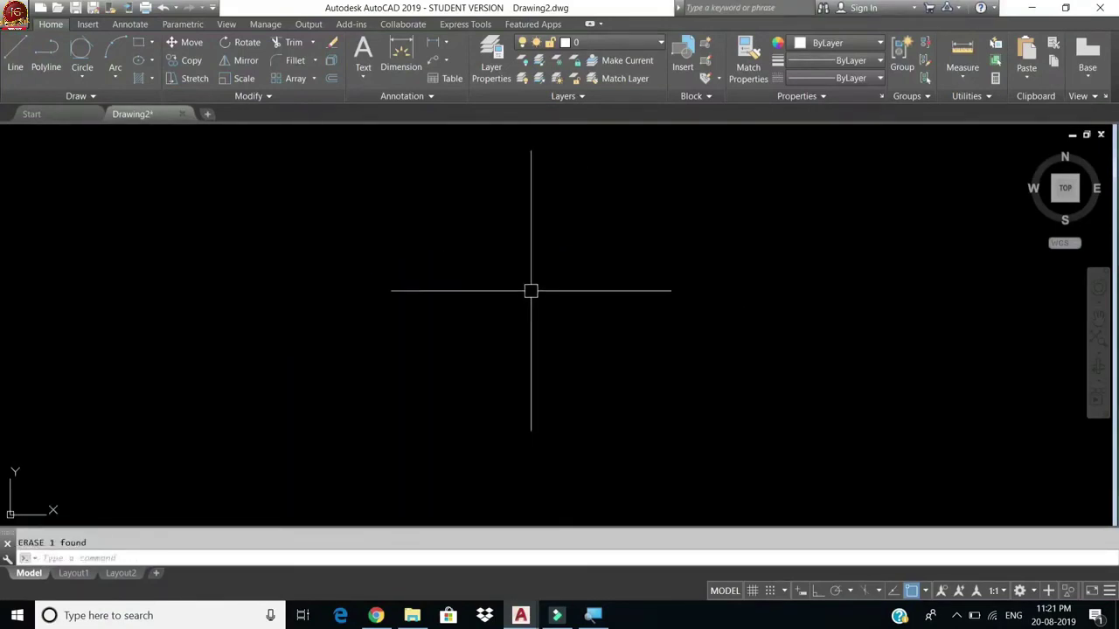
# Step: Draw a closed polyline square with 10-unit sides, using Ortho mode to keep the segments horizontal and vertical
pyautogui.click(45, 58)
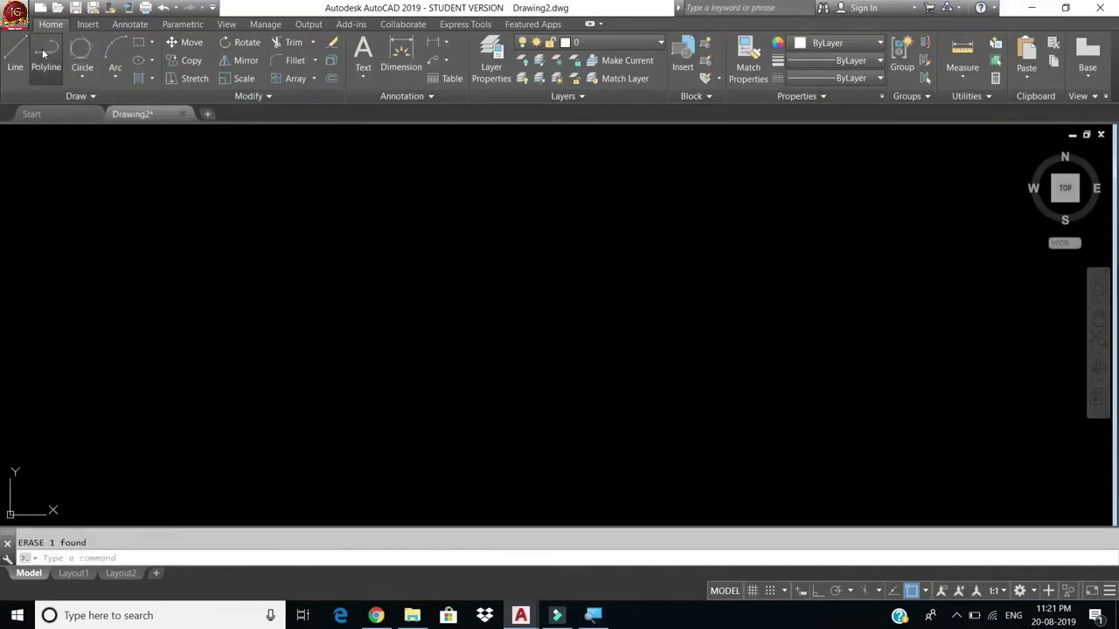
pyautogui.click(357, 404)
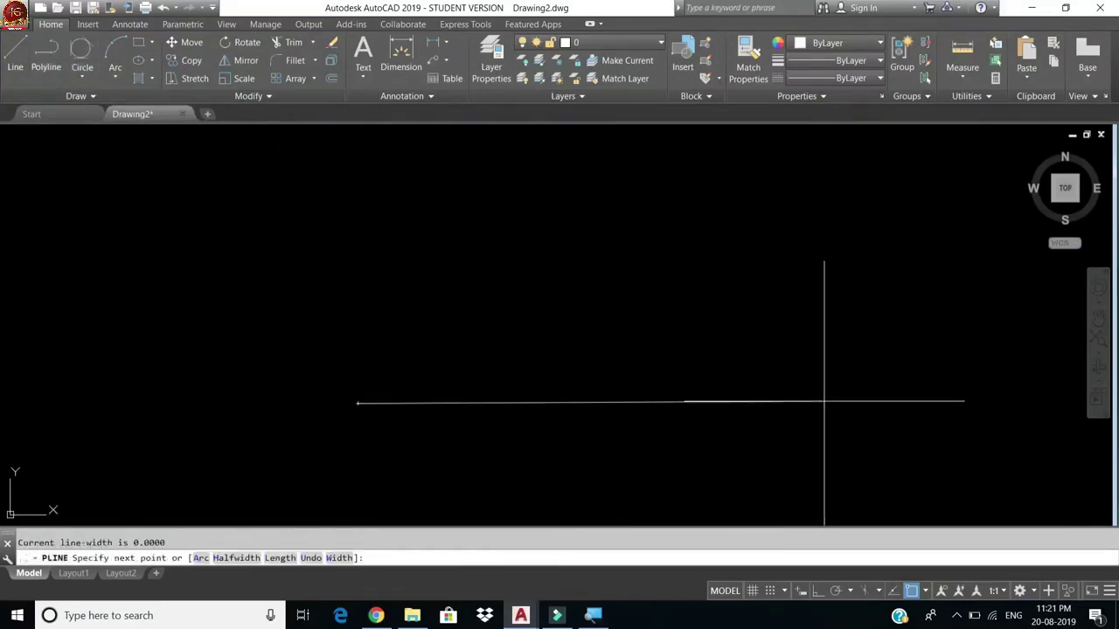
pyautogui.click(817, 591)
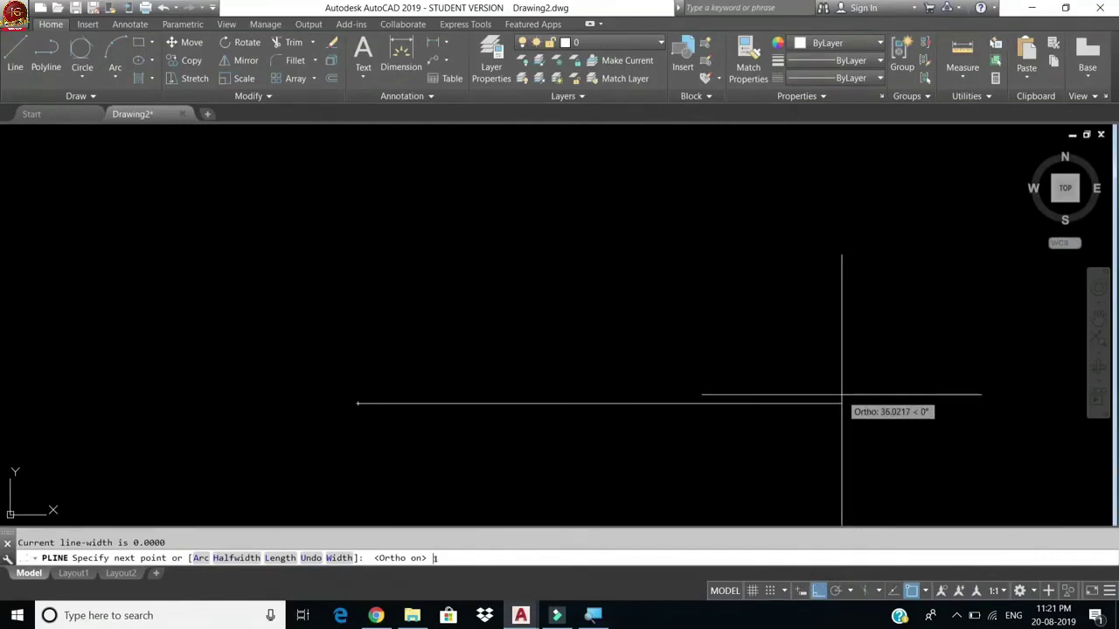
pyautogui.write('0')
pyautogui.press('Return')
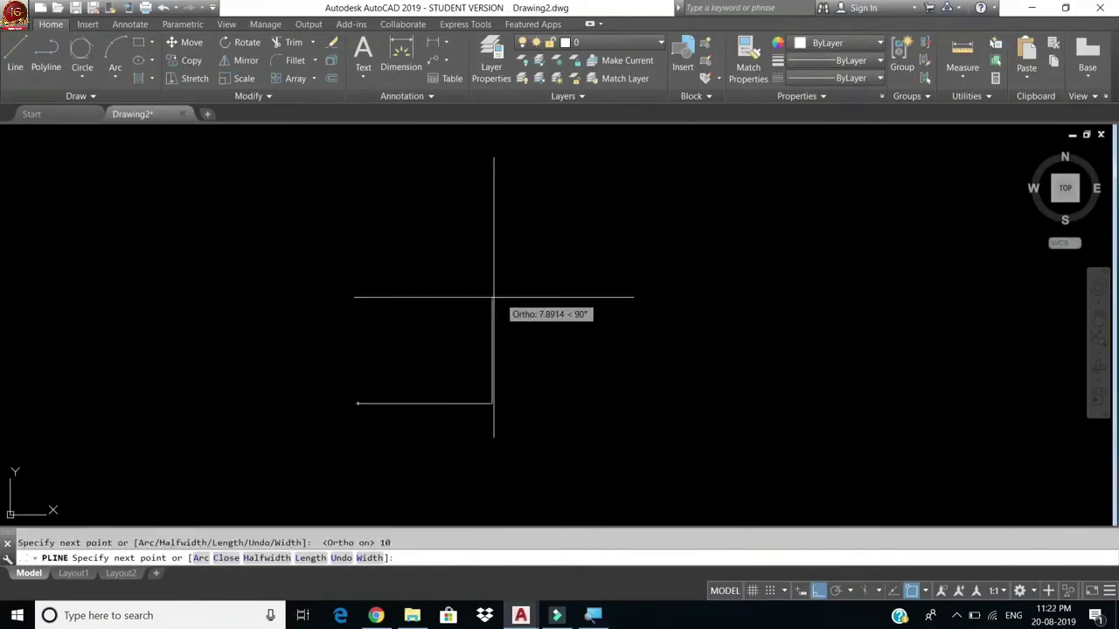
pyautogui.scroll(2, 463, 315)
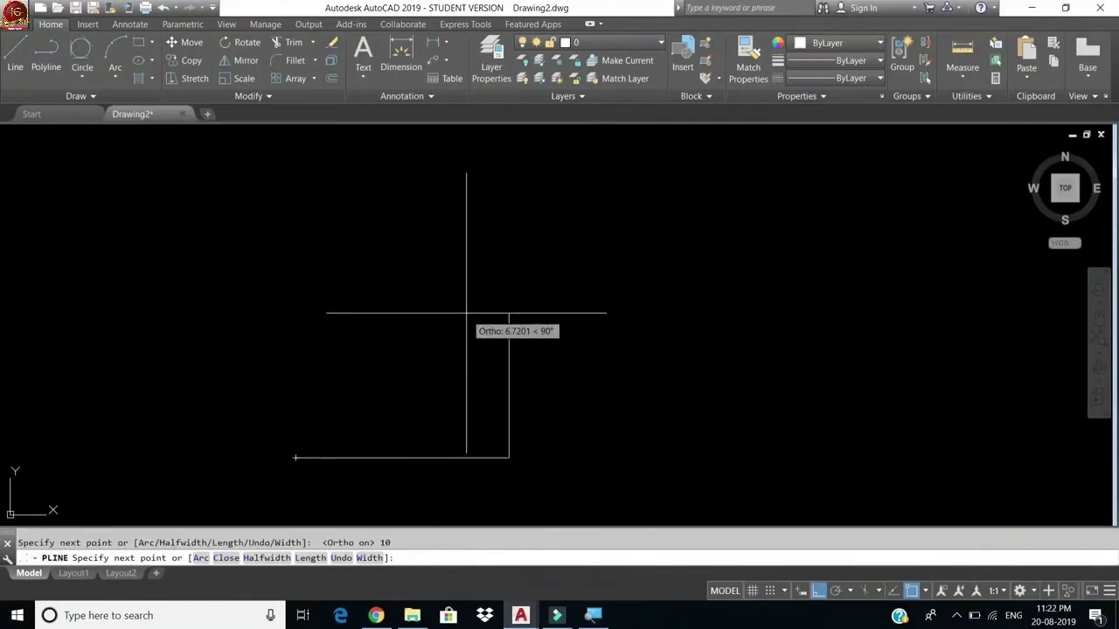
pyautogui.write('10')
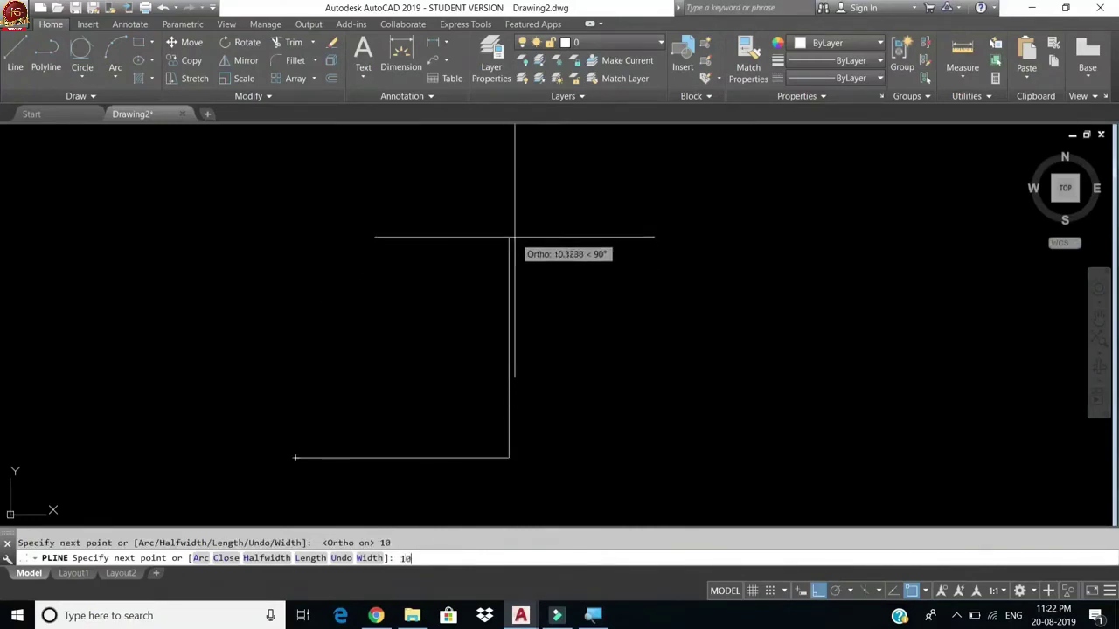
pyautogui.press('Return')
pyautogui.write('10')
pyautogui.press('Return')
pyautogui.write('c')
pyautogui.press('Return')
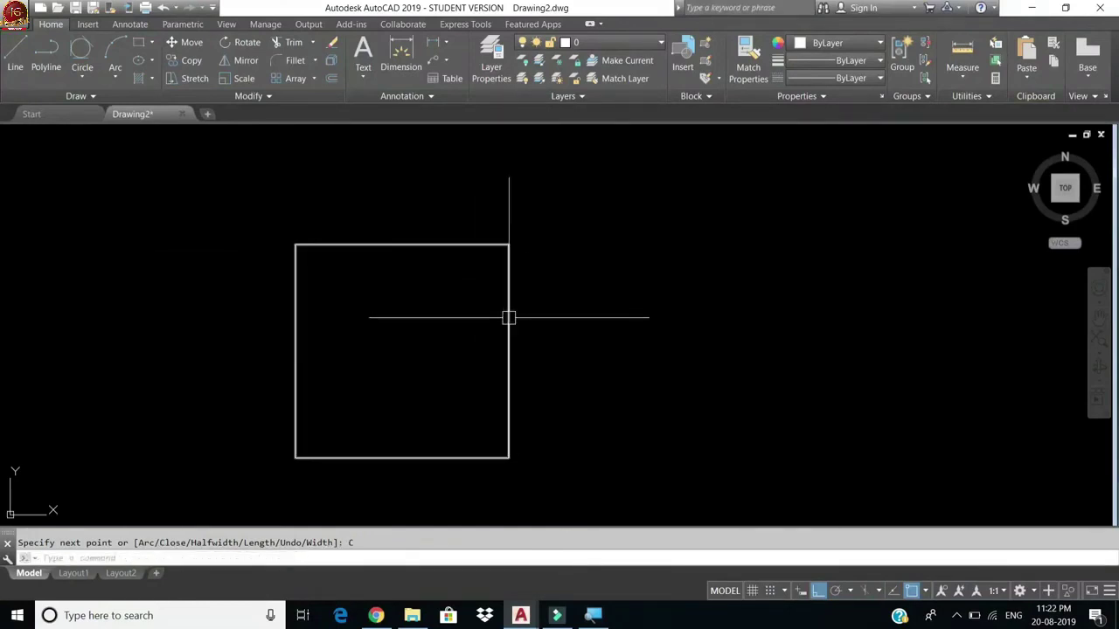
# Step: With Ortho off, draw a Start, Center, End arc from the square's lower-right corner, centred on its lower-left corner, and erase it again
pyautogui.rightClick(429, 320)
pyautogui.click(457, 424)
pyautogui.moveTo(420, 385); pyautogui.dragTo(550, 327)
pyautogui.rightClick(547, 323)
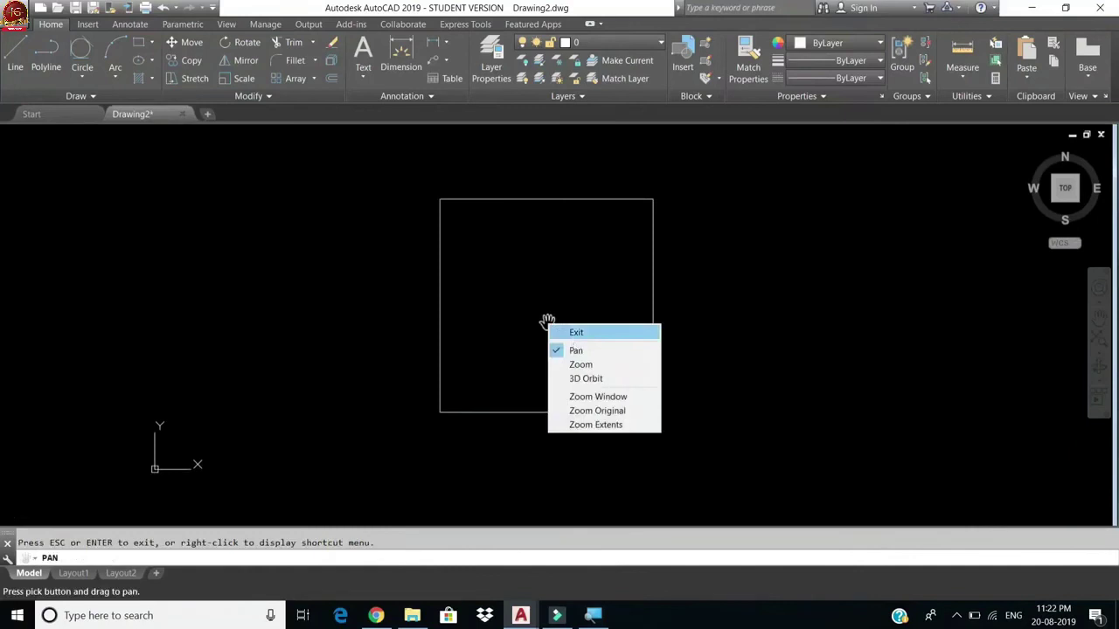
pyautogui.click(576, 332)
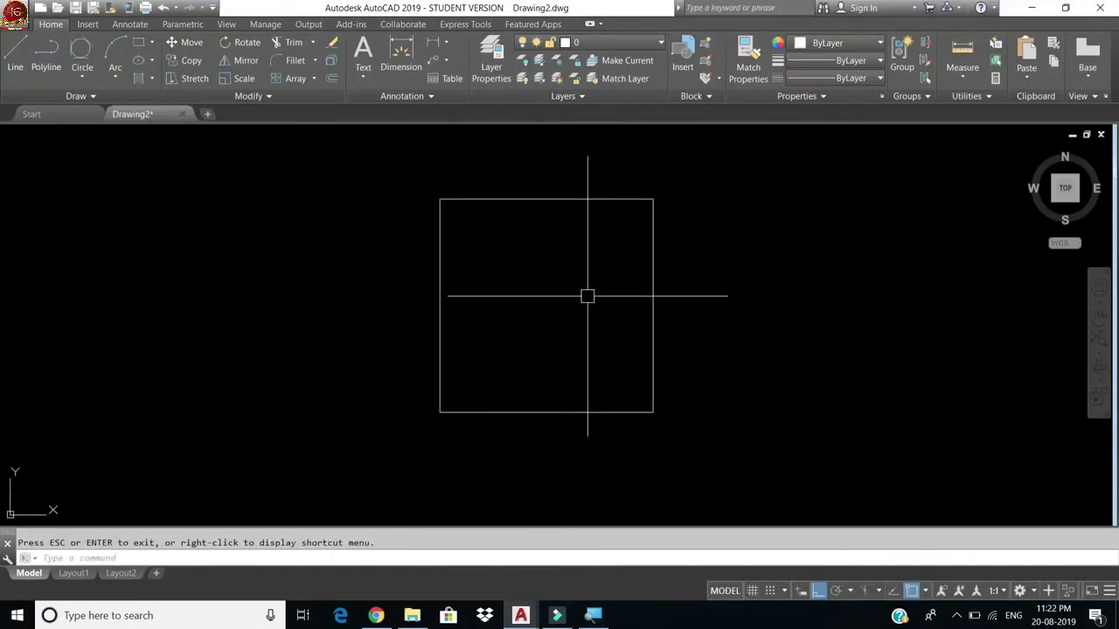
pyautogui.moveTo(559, 302); pyautogui.dragTo(538, 327, button='middle')
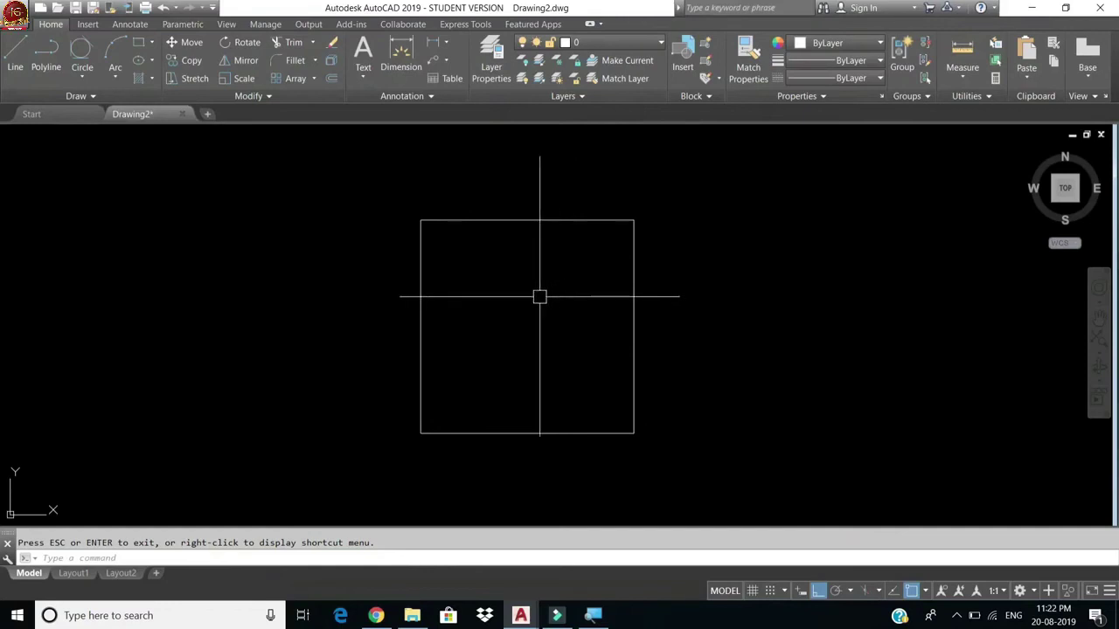
pyautogui.click(117, 78)
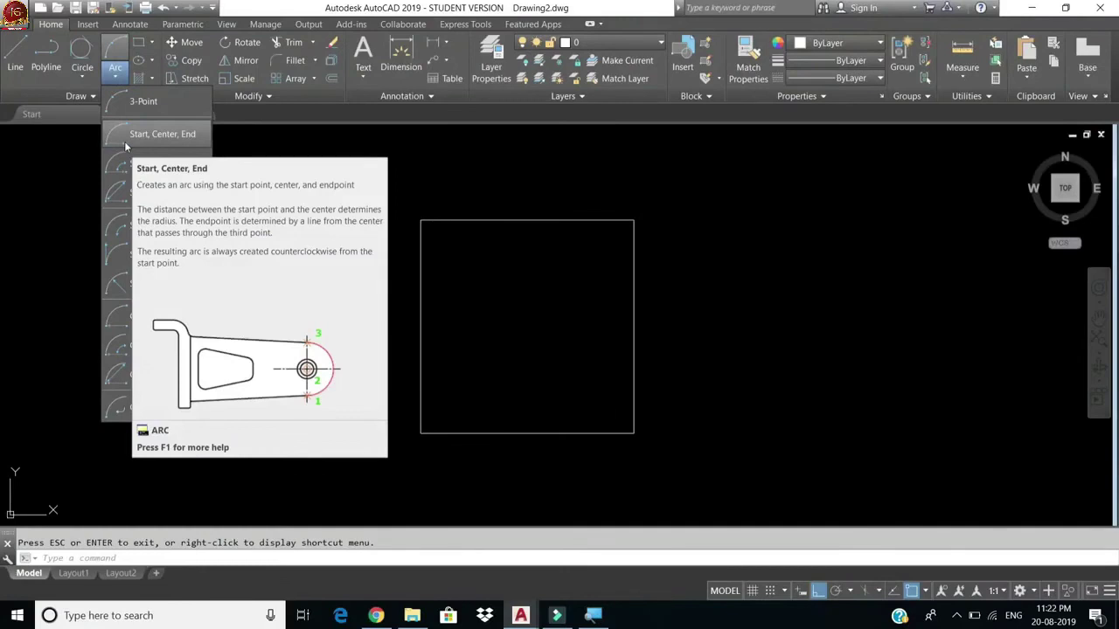
pyautogui.click(124, 140)
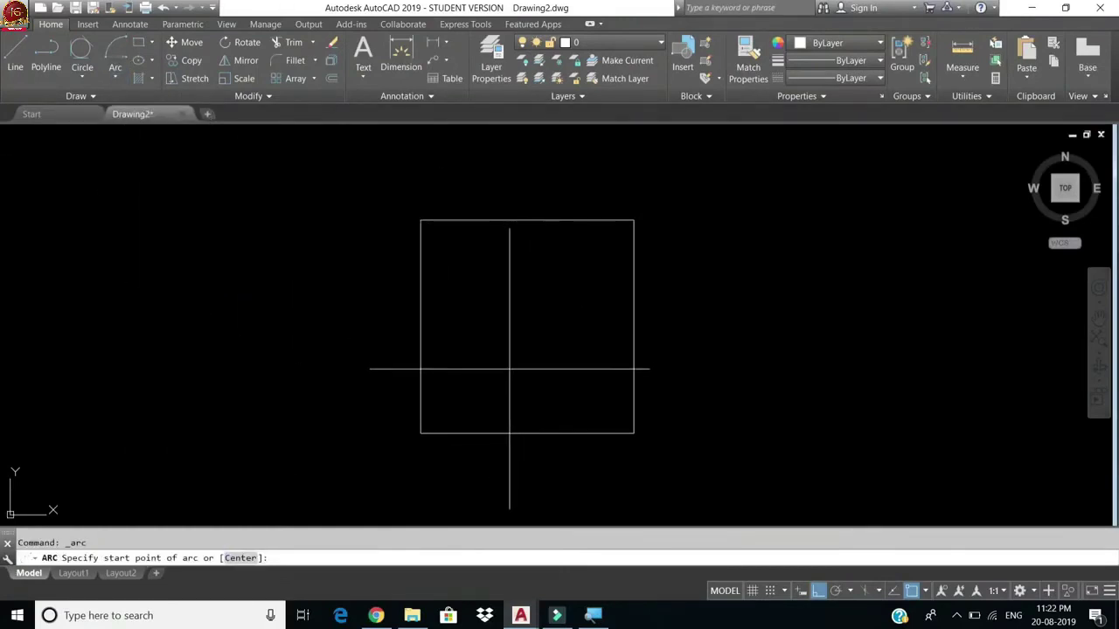
pyautogui.click(633, 433)
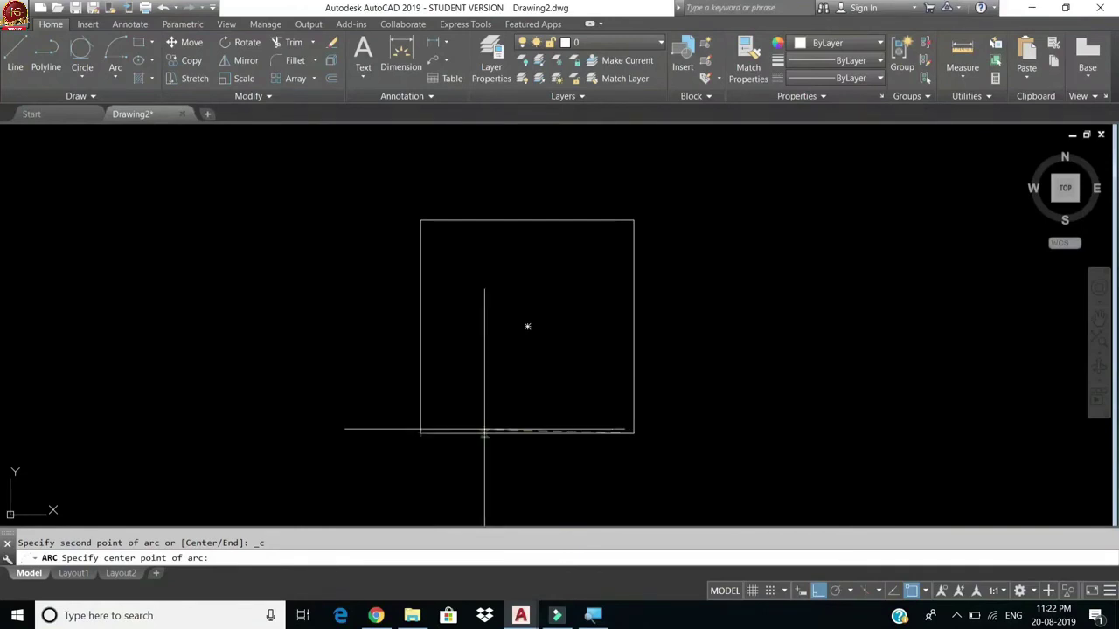
pyautogui.click(420, 433)
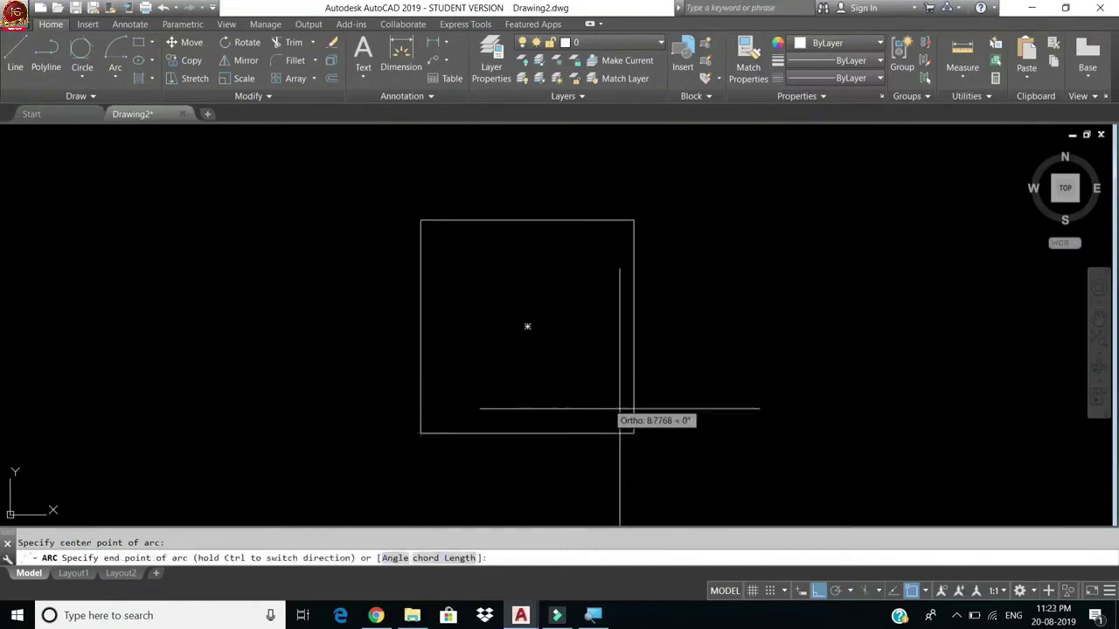
pyautogui.click(819, 597)
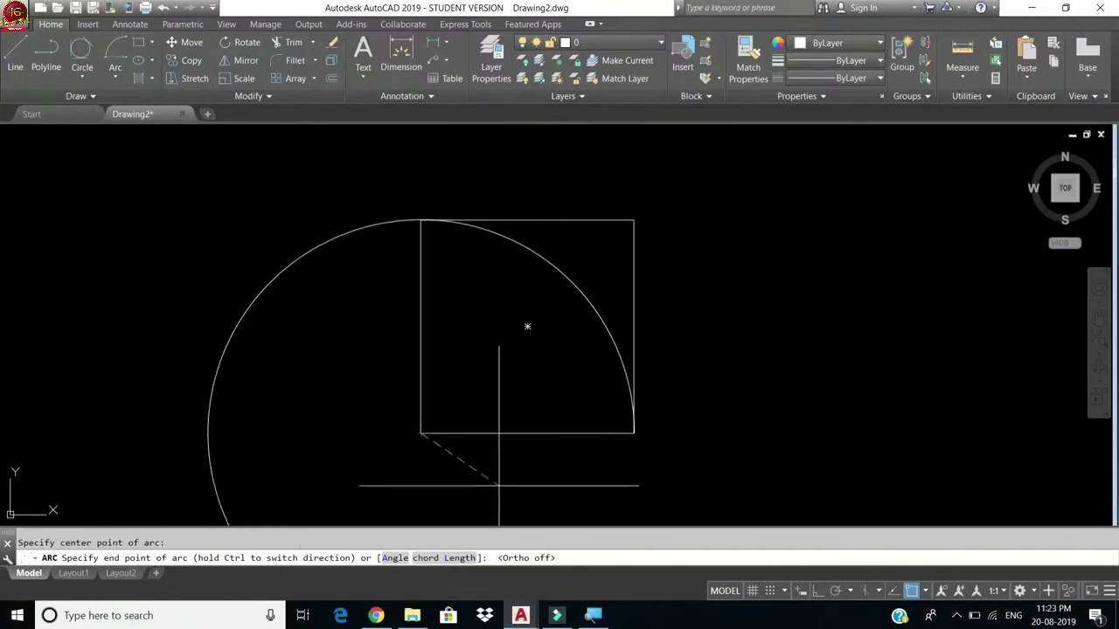
pyautogui.click(573, 284)
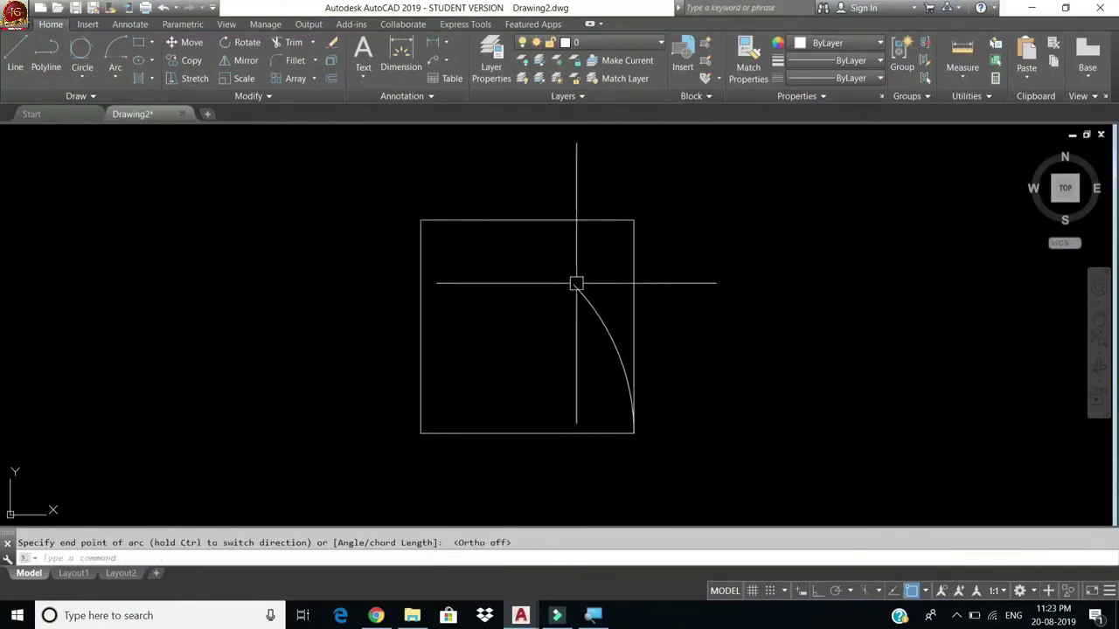
pyautogui.click(603, 303)
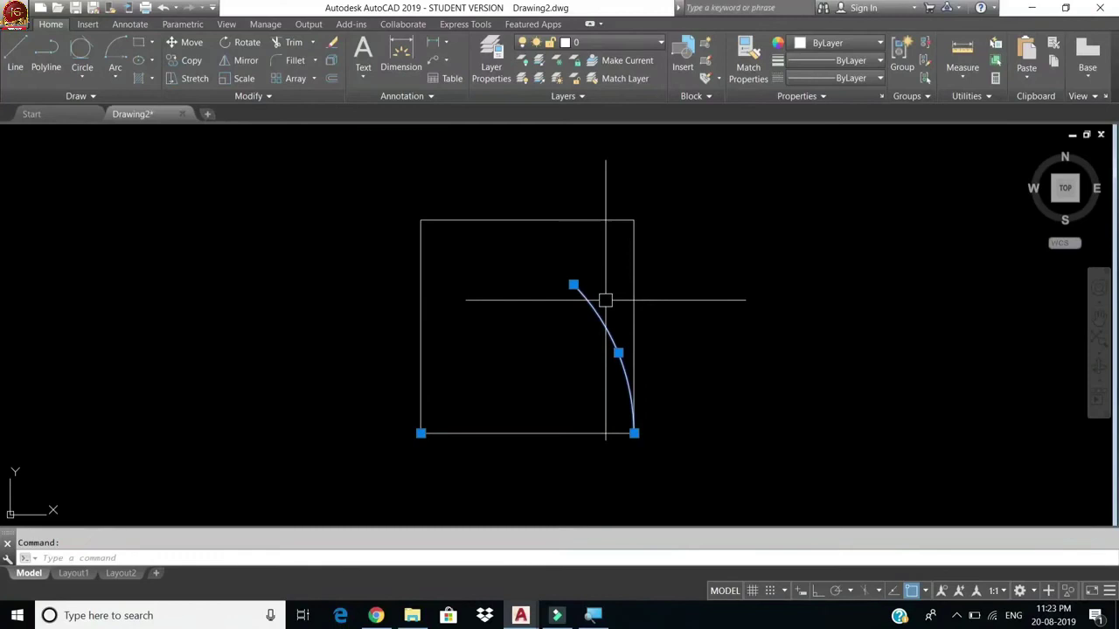
pyautogui.press('Delete')
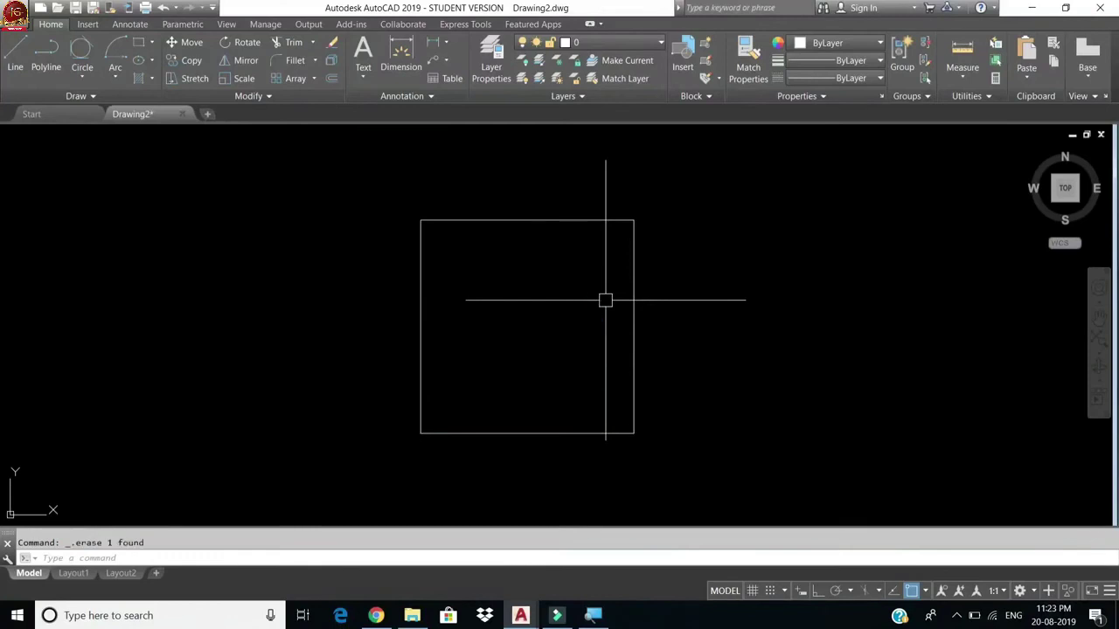
# Step: Draw a Start, Center, Angle arc from the square's lower-right corner, centred on its lower-left corner, with a 45° included angle
pyautogui.click(118, 78)
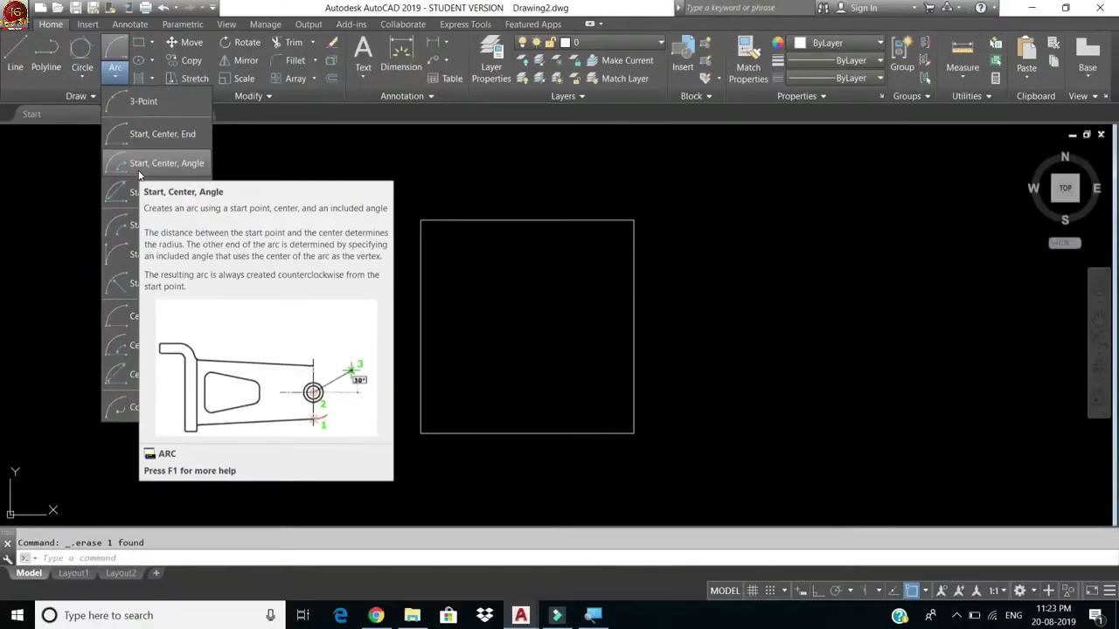
pyautogui.click(139, 169)
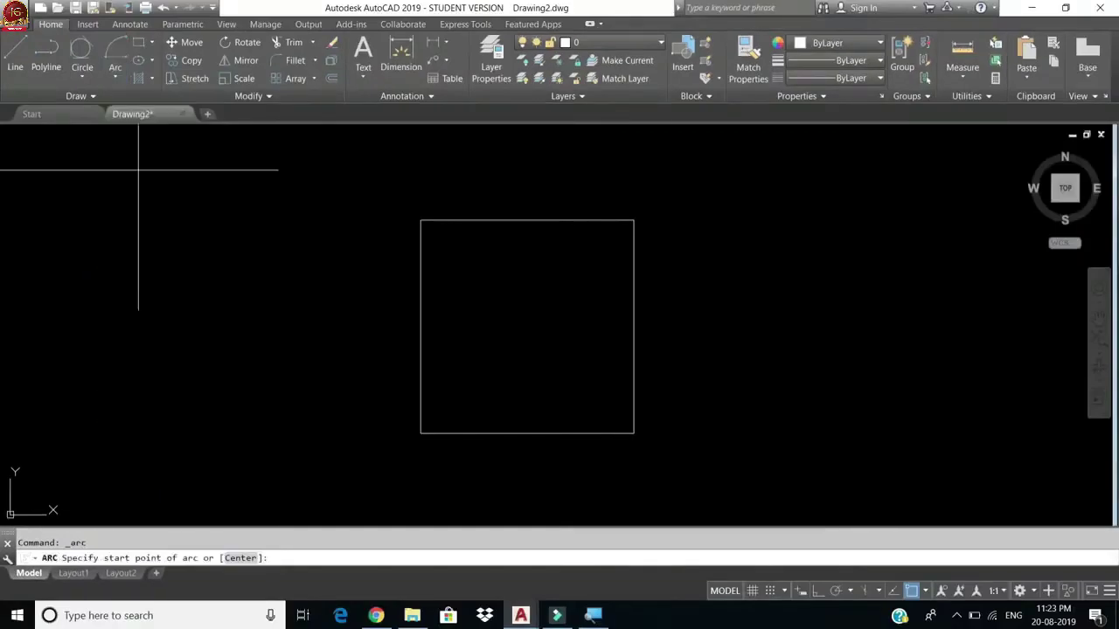
pyautogui.click(633, 433)
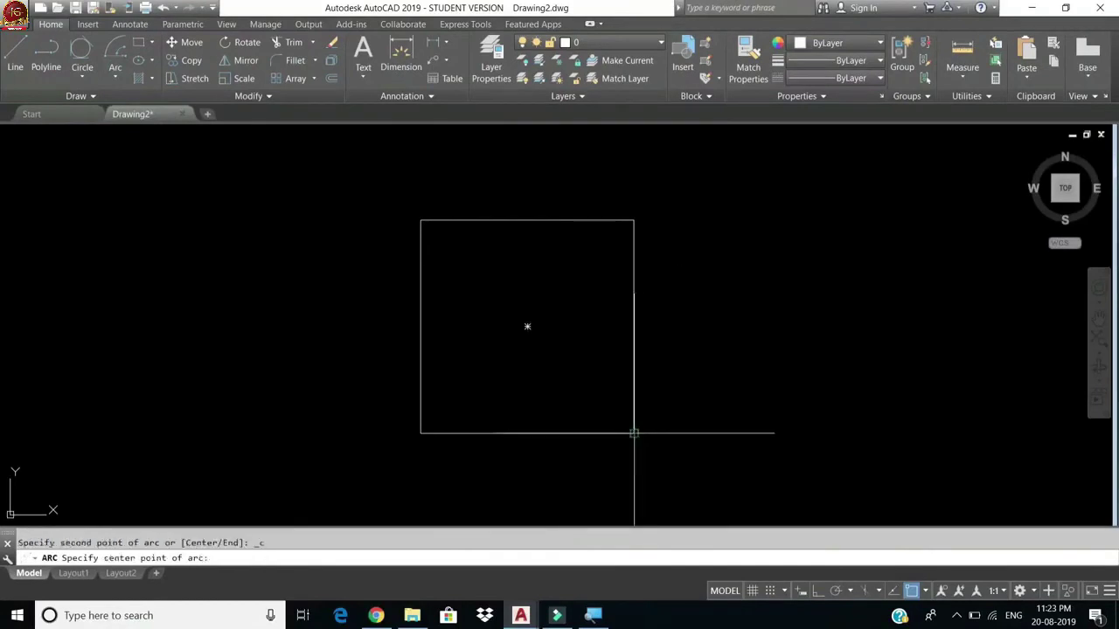
pyautogui.click(421, 433)
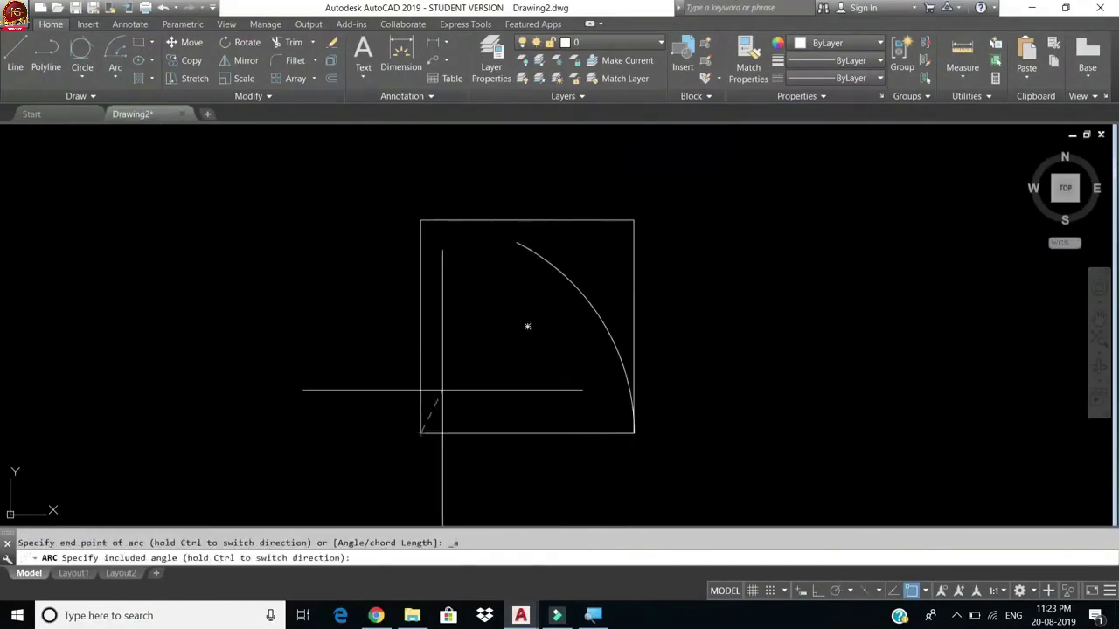
pyautogui.write('45')
pyautogui.press('Return')
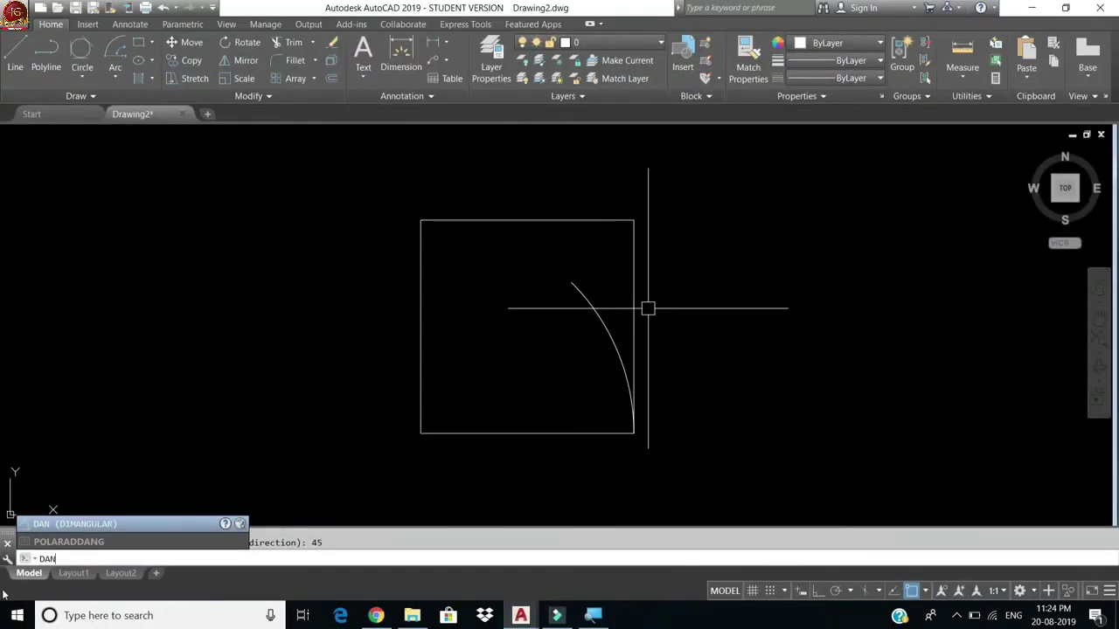
# Step: Add an angular dimension (DIMANGULAR) to the arc and place it outside the square
pyautogui.press('Return')
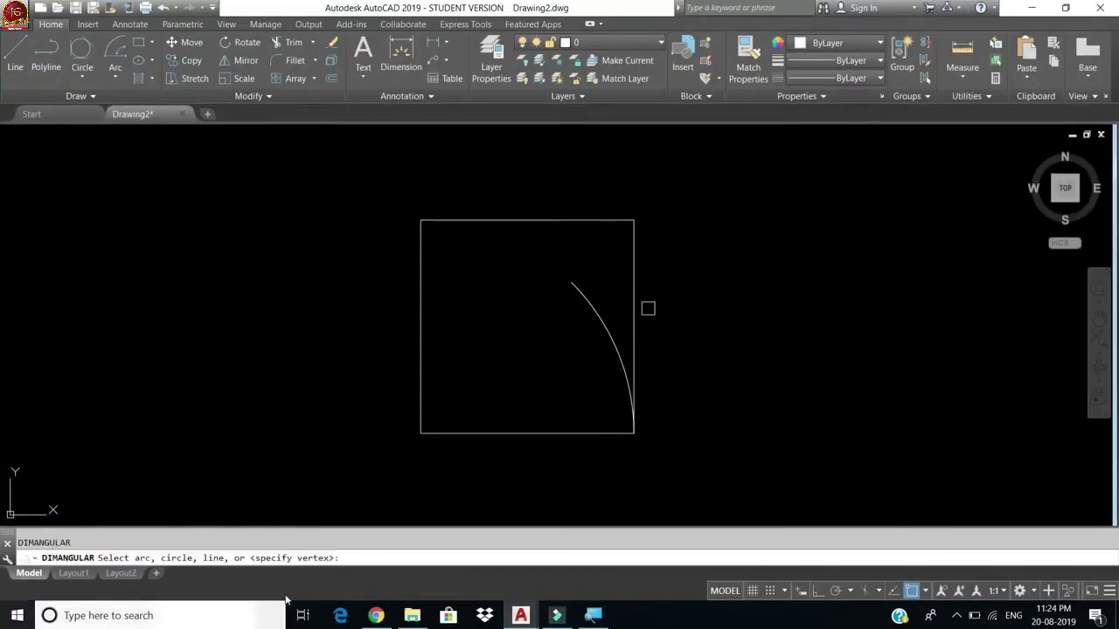
pyautogui.click(610, 338)
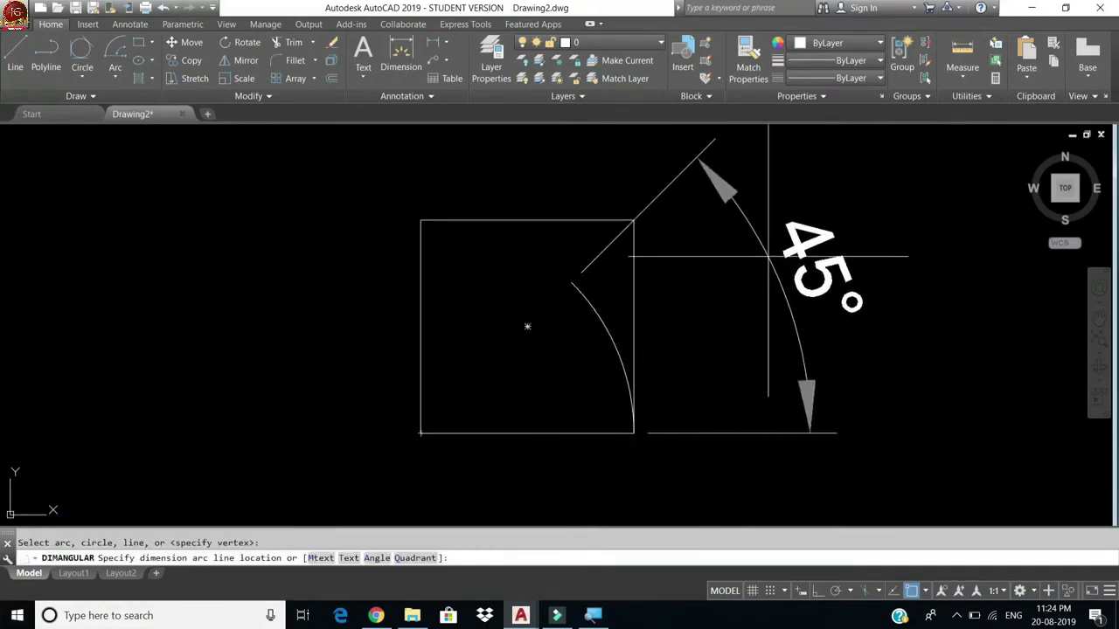
pyautogui.click(777, 288)
# Step: Erase the angular dimension and the arc, keeping only the square
pyautogui.click(778, 288)
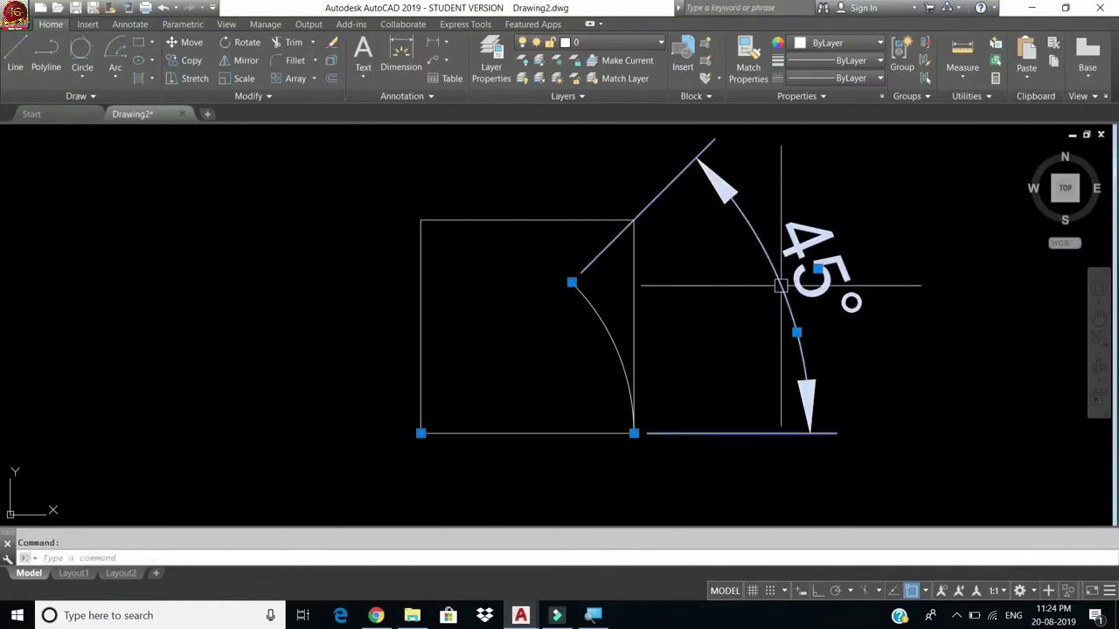
pyautogui.press('Delete')
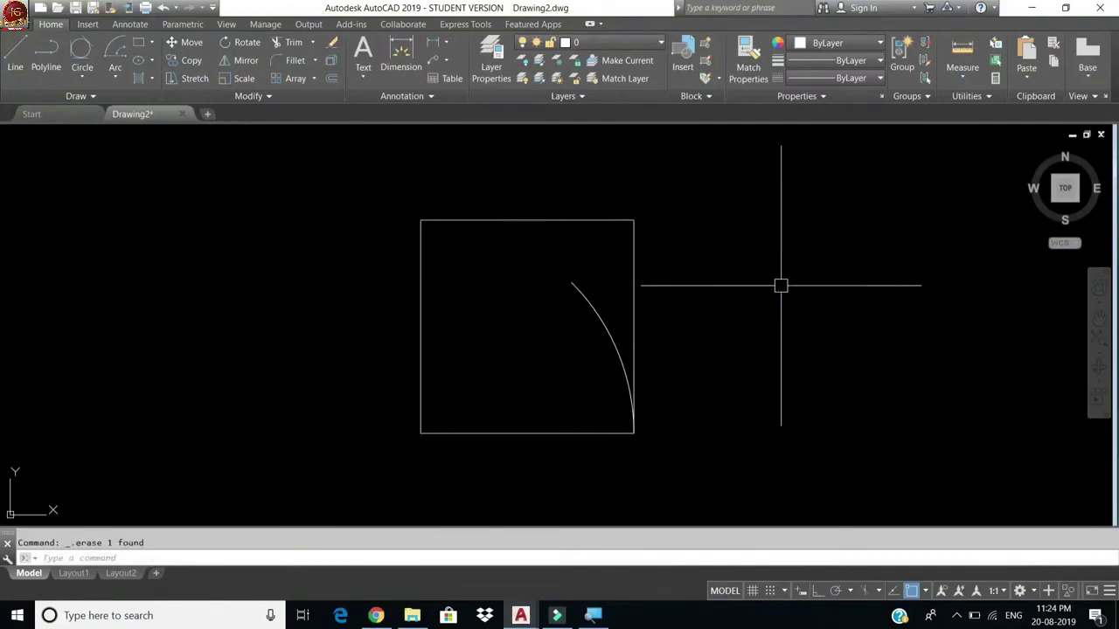
pyautogui.click(603, 311)
pyautogui.press('Delete')
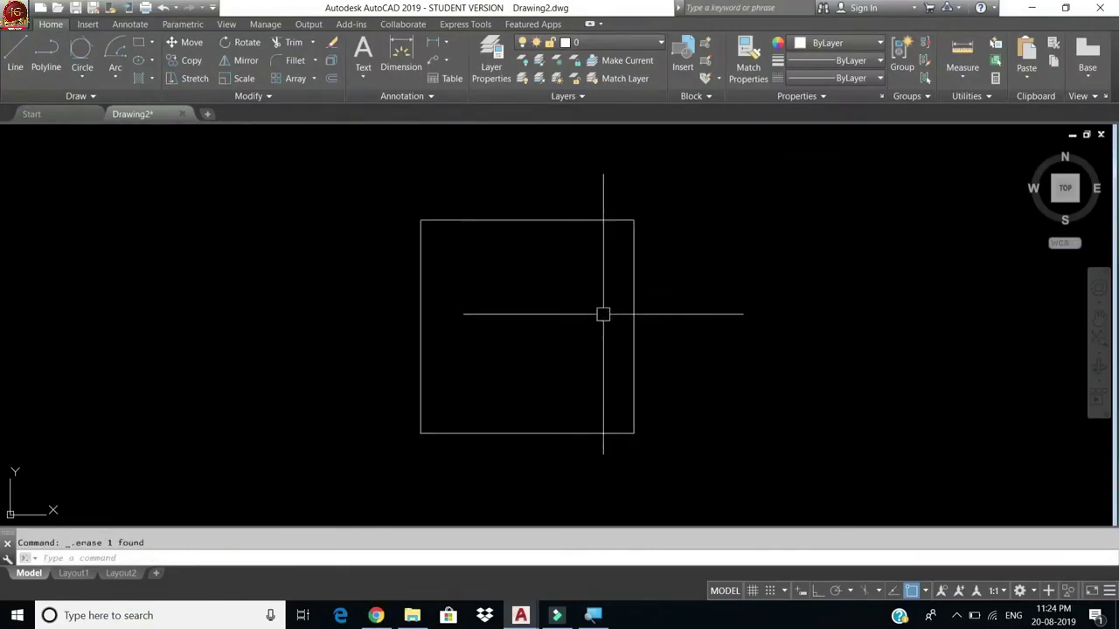
# Step: Draw a Start, Center, Length arc from the square's lower-right corner, centred on its lower-left corner, with a chord length of 6
pyautogui.click(115, 79)
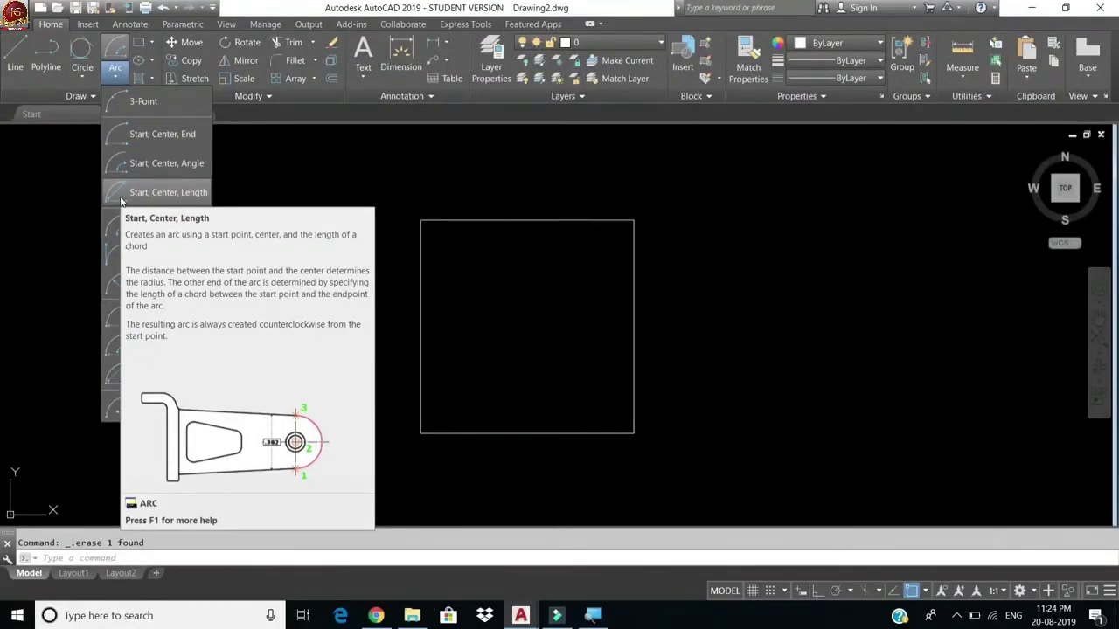
pyautogui.click(120, 196)
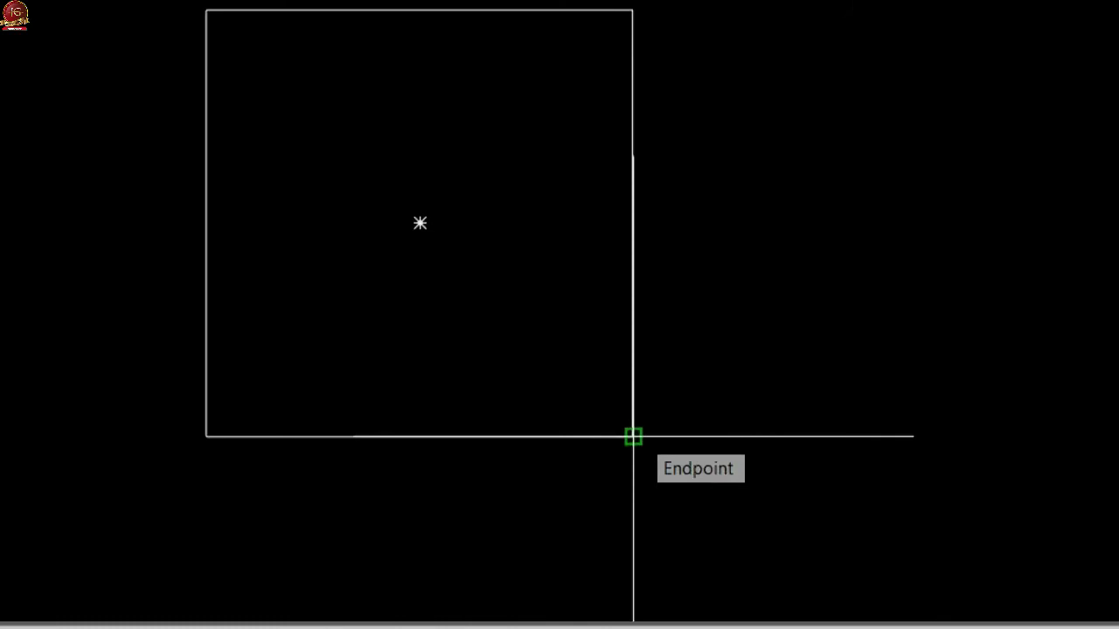
pyautogui.click(633, 435)
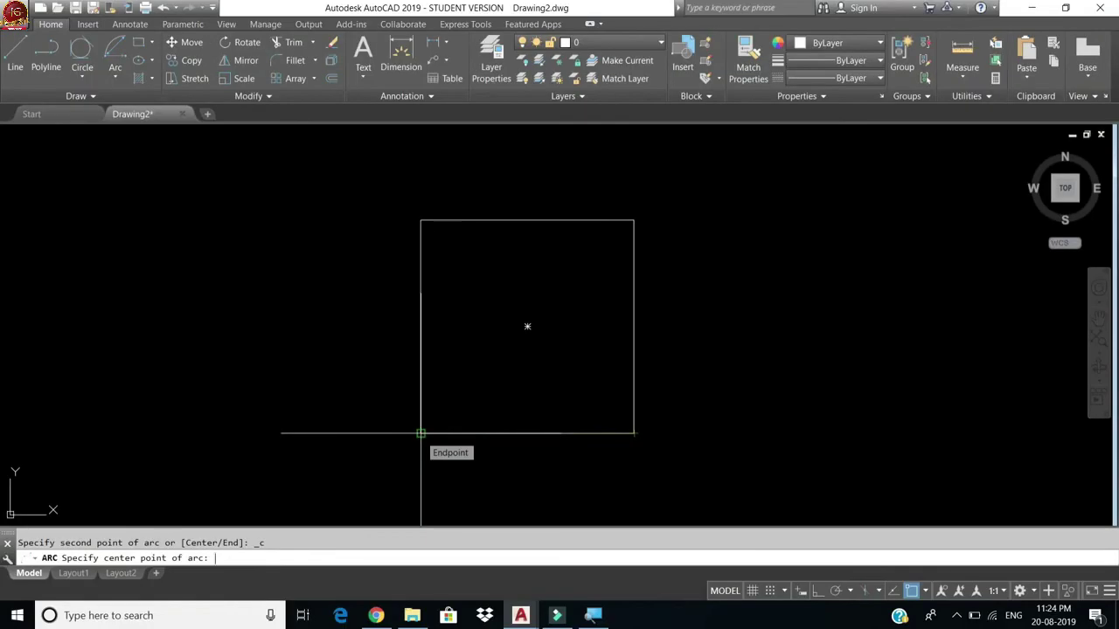
pyautogui.click(420, 433)
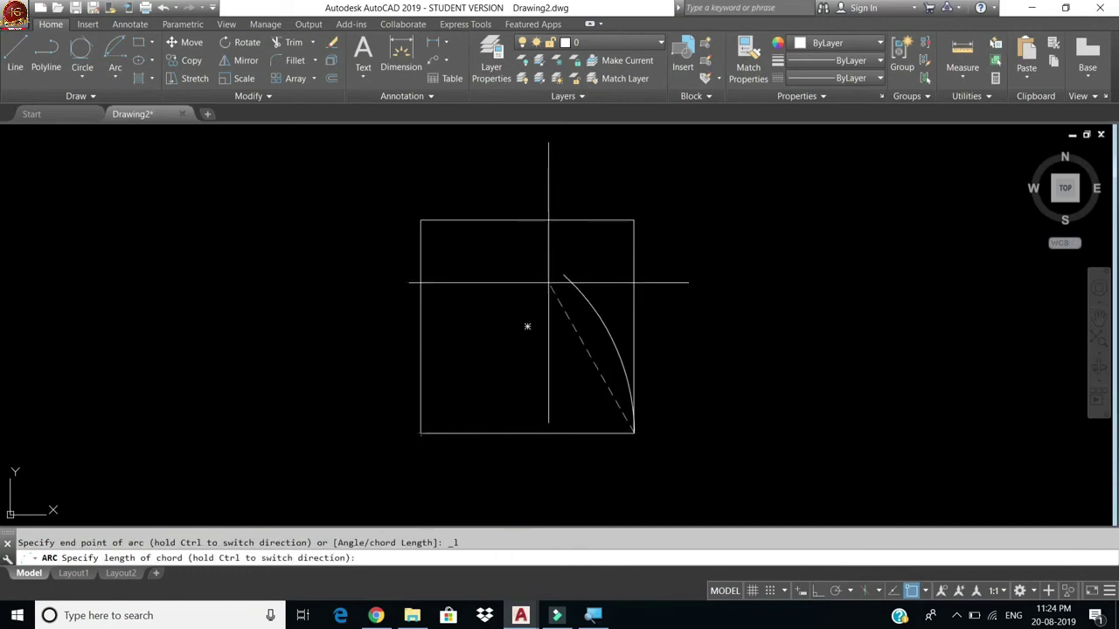
pyautogui.press('Return')
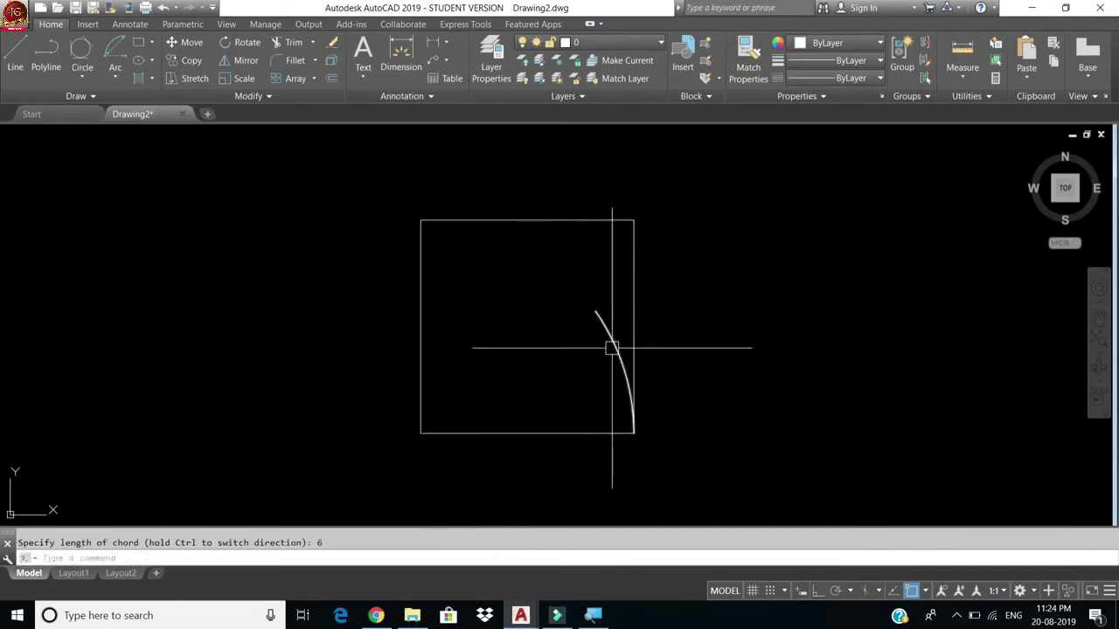
# Step: Add an aligned dimension (DIMALIGNED) between the arc's two endpoints and place it outside the square
pyautogui.scroll(2, 631, 360)
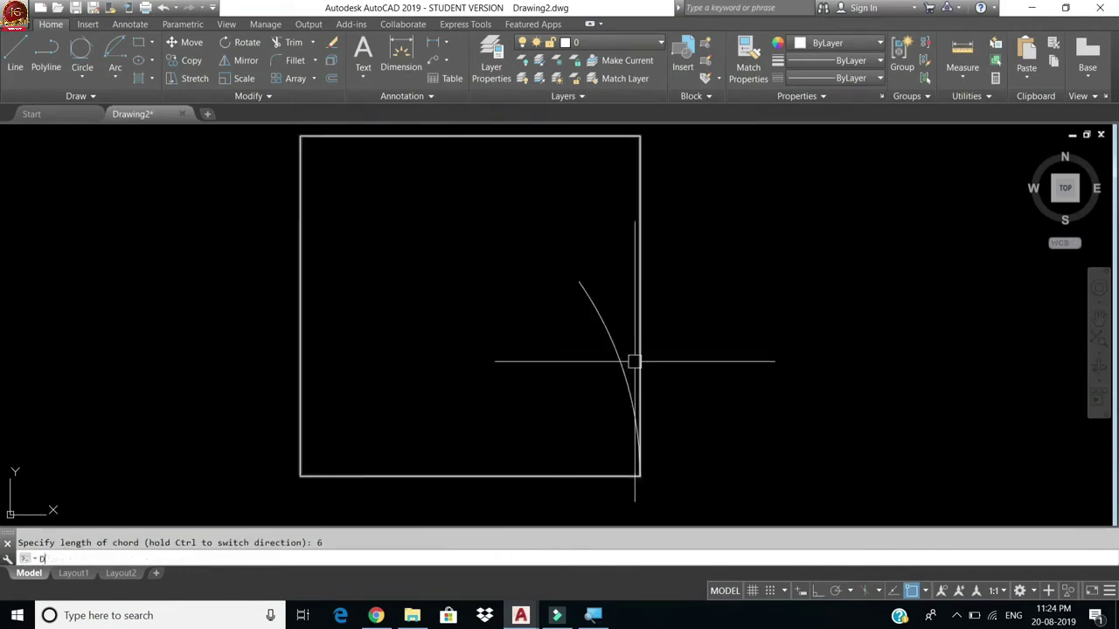
pyautogui.write('AL')
pyautogui.press('Return')
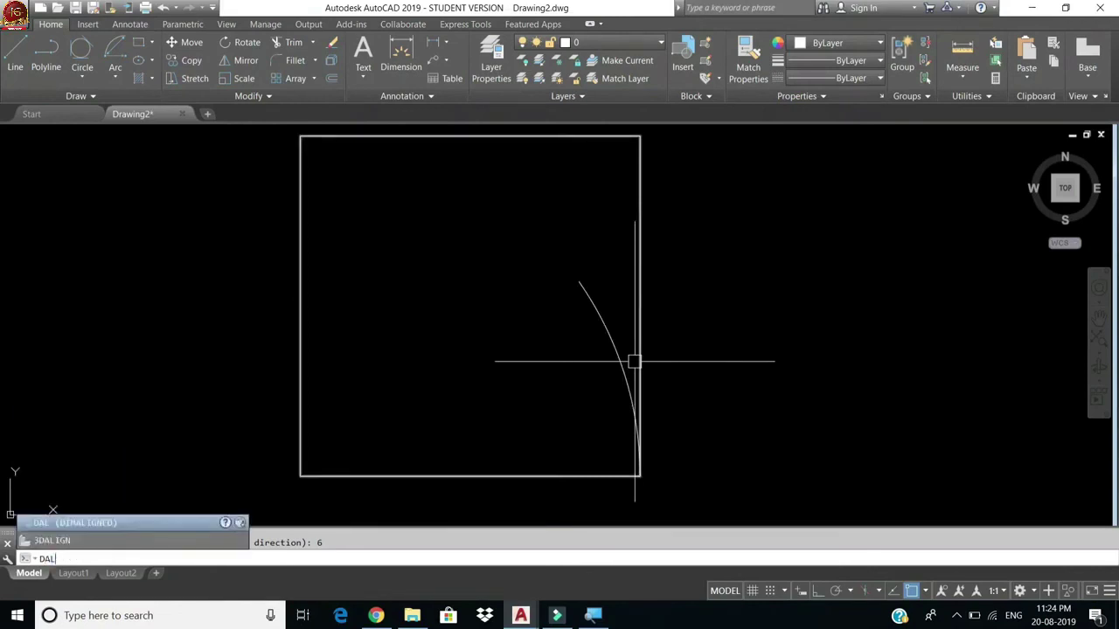
pyautogui.click(582, 281)
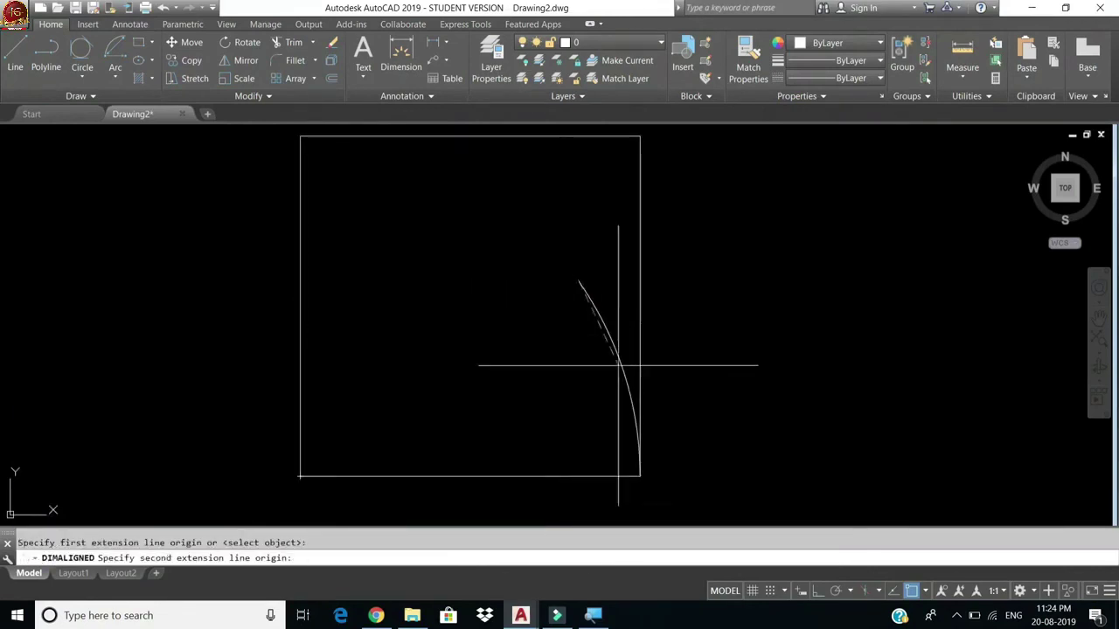
pyautogui.click(640, 476)
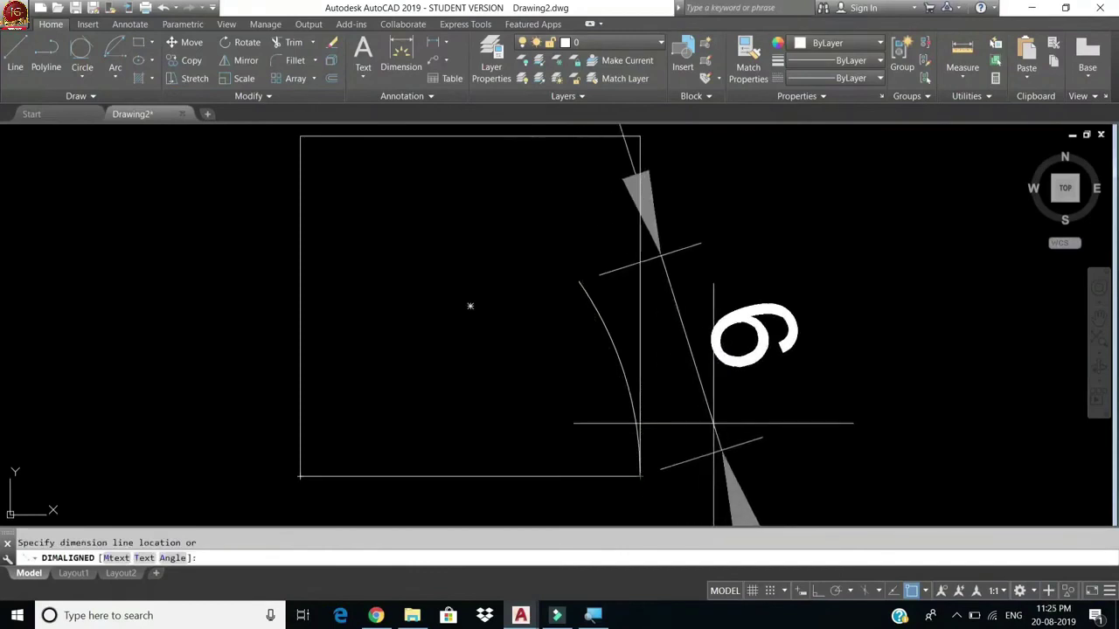
pyautogui.click(778, 409)
# Step: Undo the aligned dimension and the chord-length arc, keeping only the square
pyautogui.hotkey('ctrl', 'z')
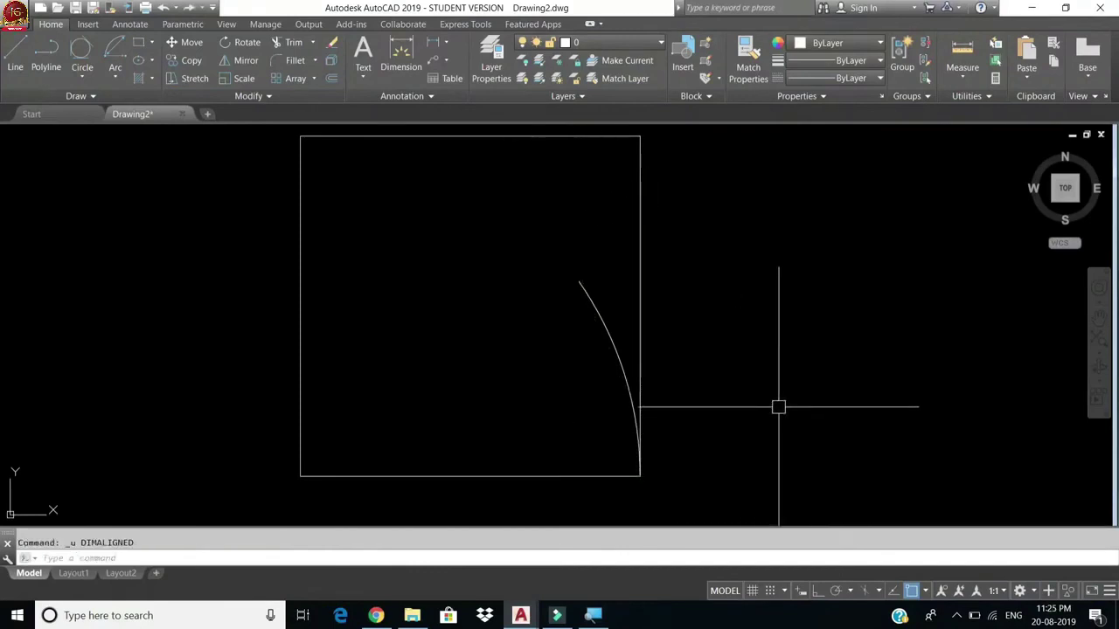
pyautogui.scroll(-2, 775, 404)
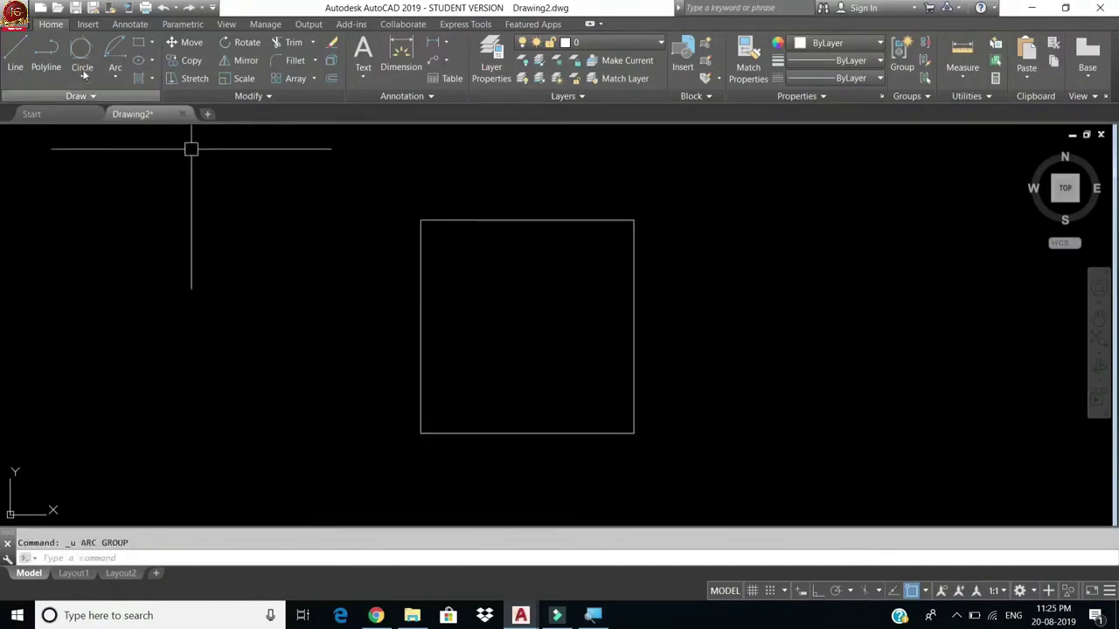
# Step: Draw a Start, End, Angle arc from the square's lower-right to lower-left corner with a 180° included angle, and erase it again
pyautogui.click(113, 77)
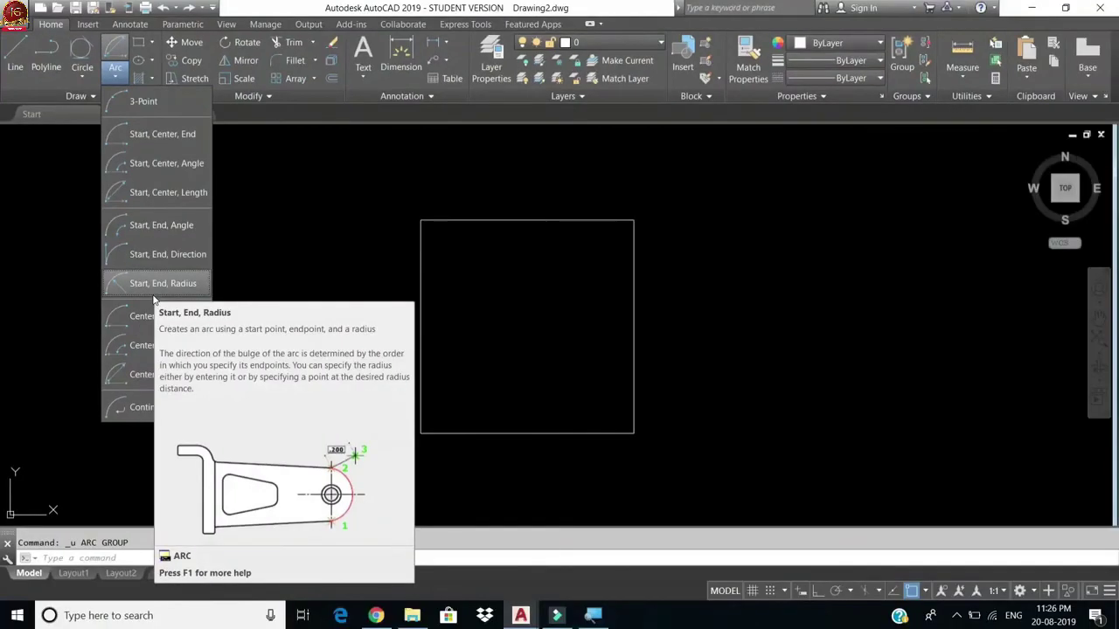
pyautogui.click(162, 230)
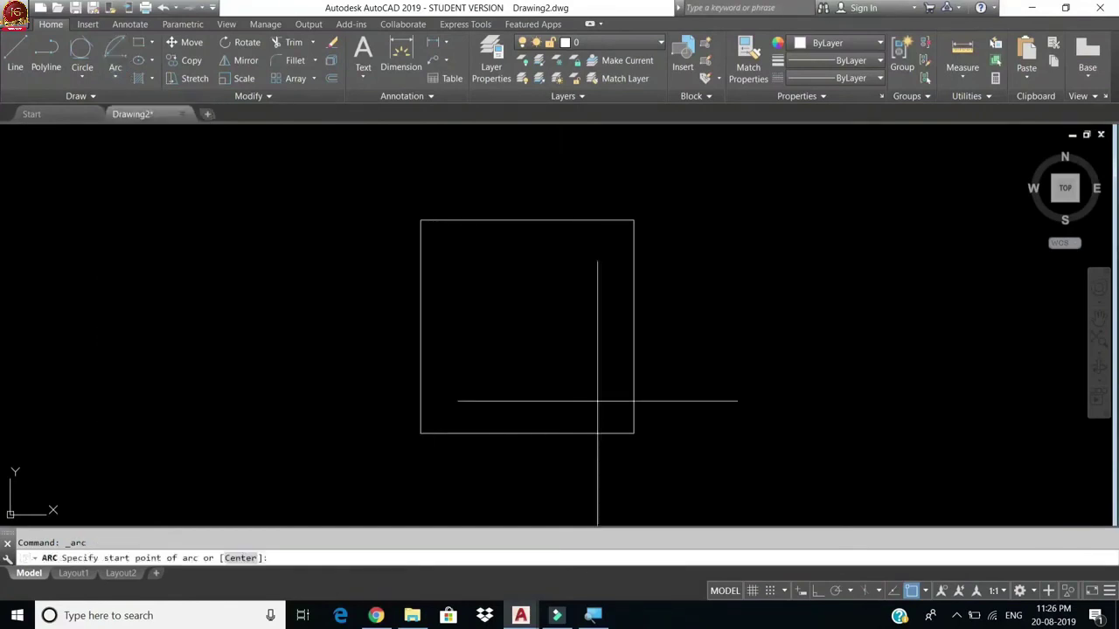
pyautogui.click(633, 432)
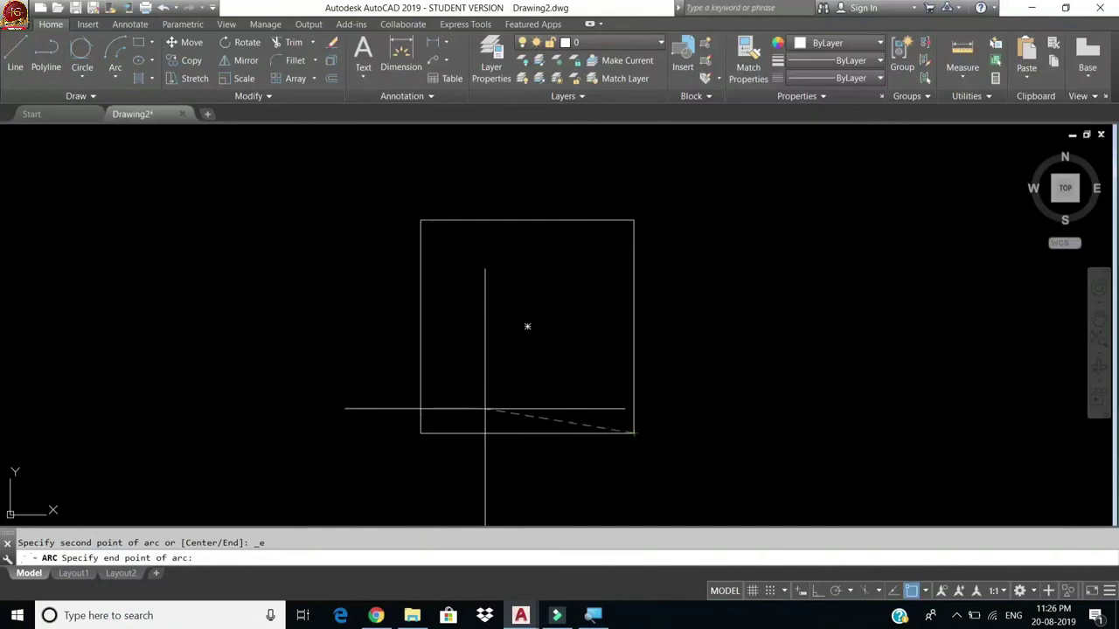
pyautogui.click(420, 432)
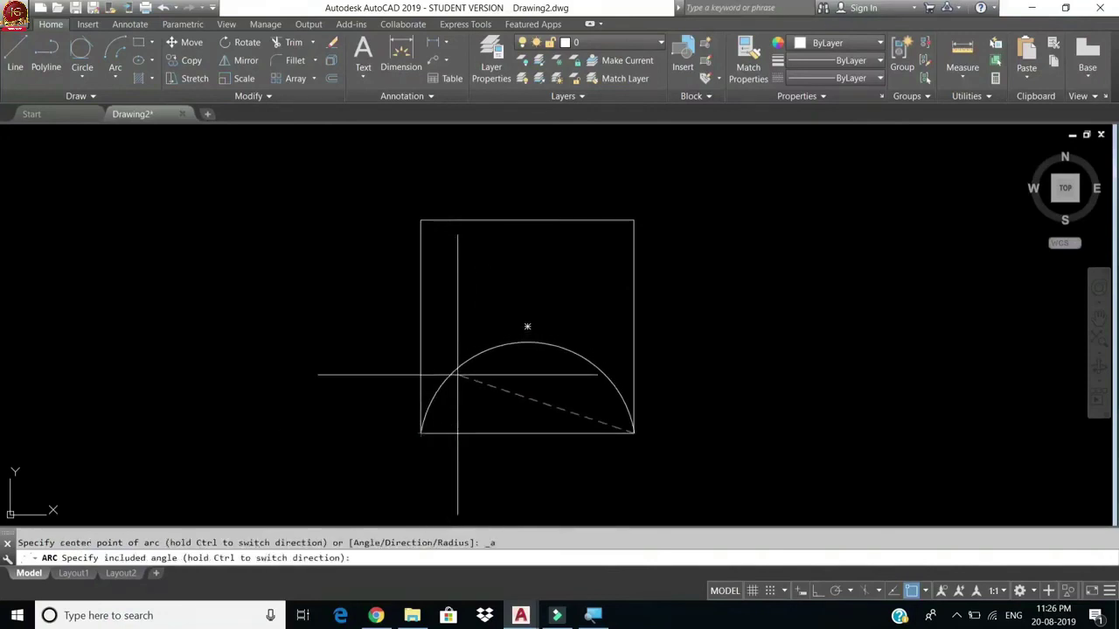
pyautogui.press('Return')
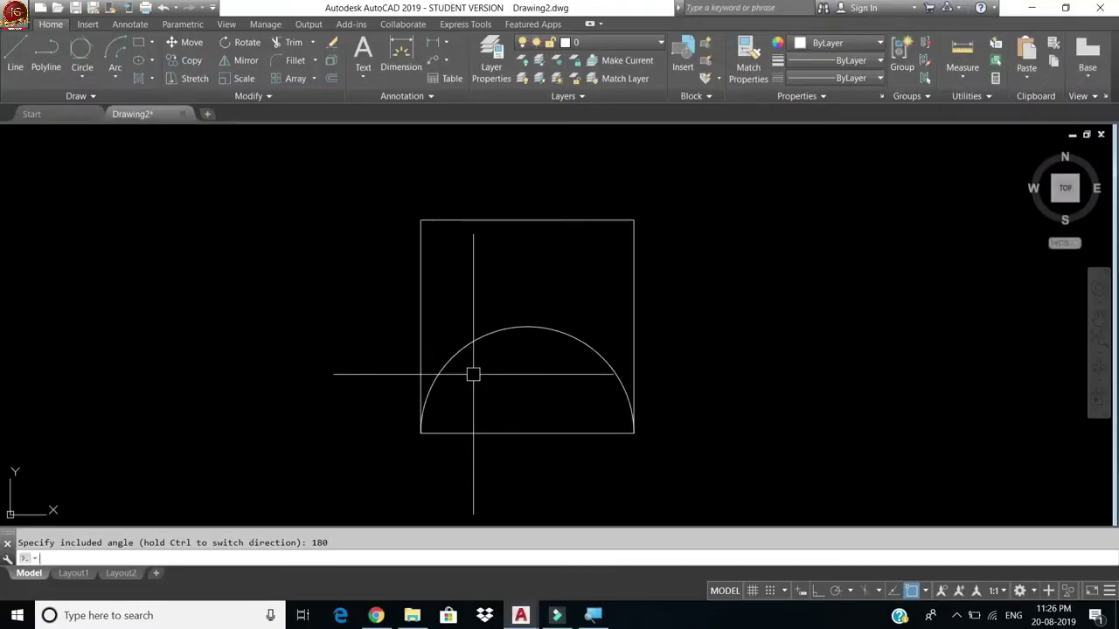
pyautogui.click(506, 327)
pyautogui.press('Delete')
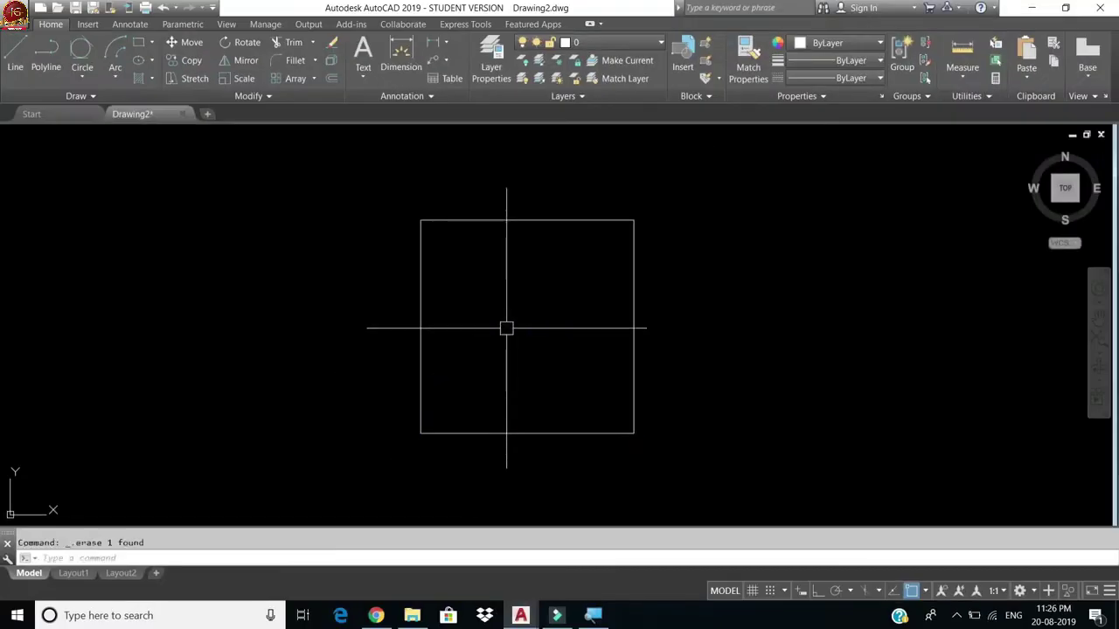
# Step: Draw a Start, End, Direction arc from the square's lower-right to lower-left corner, with its tangent towards the upper-right corner, and erase it again
pyautogui.click(116, 77)
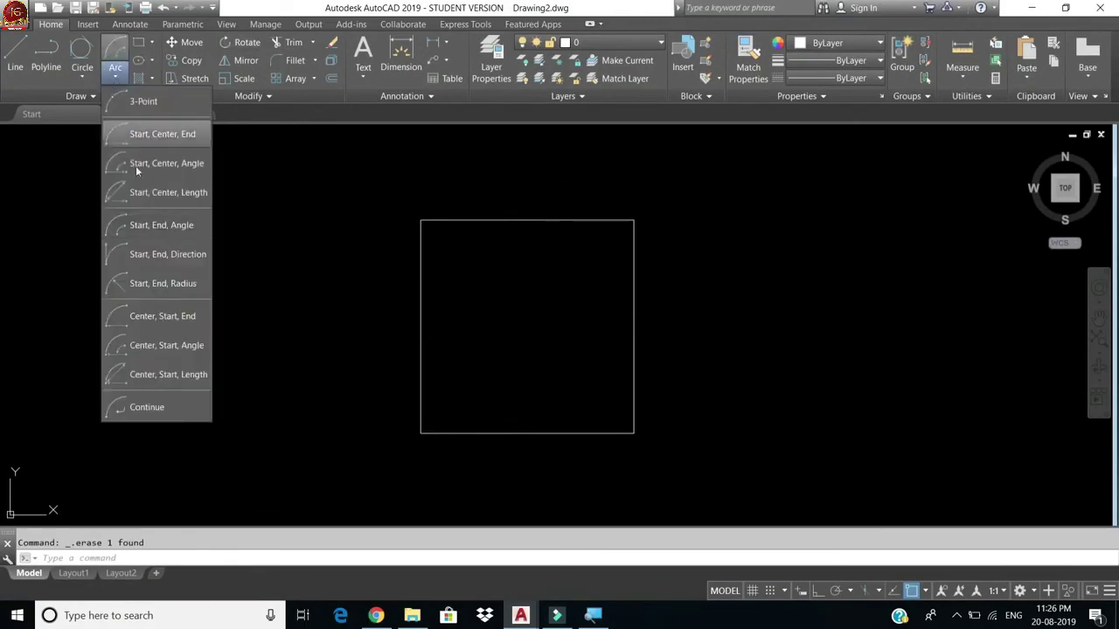
pyautogui.click(158, 254)
pyautogui.click(634, 432)
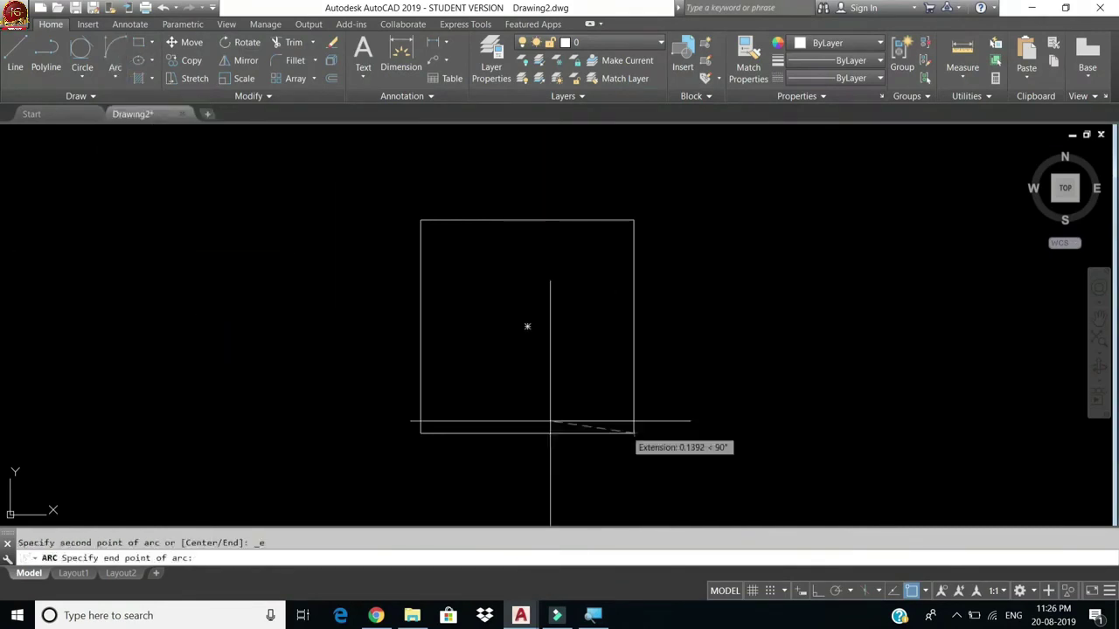
pyautogui.click(420, 433)
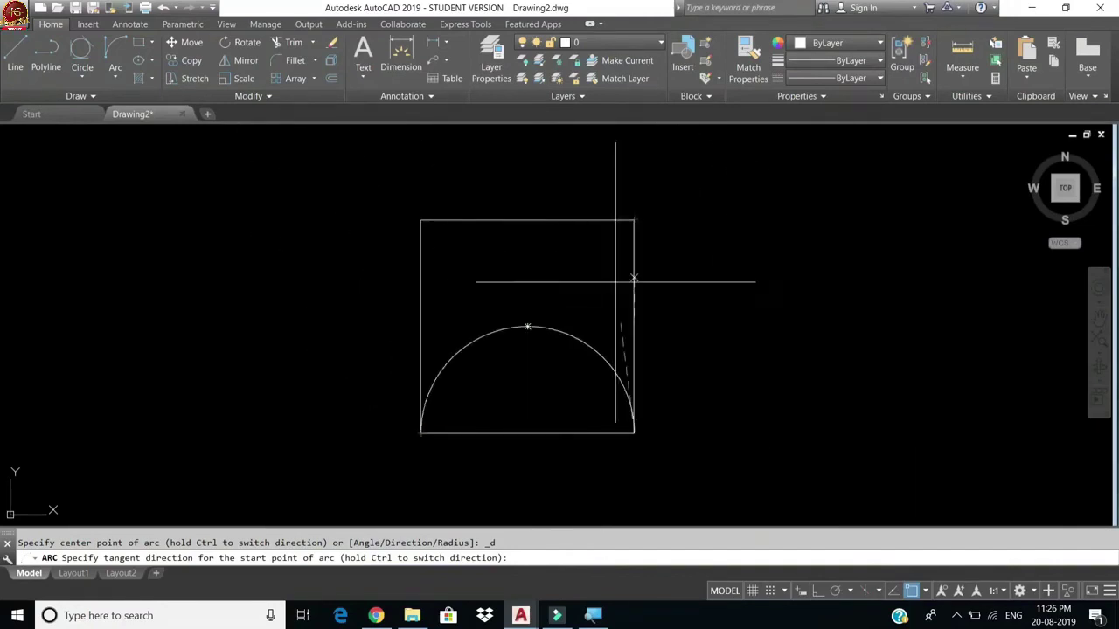
pyautogui.click(635, 221)
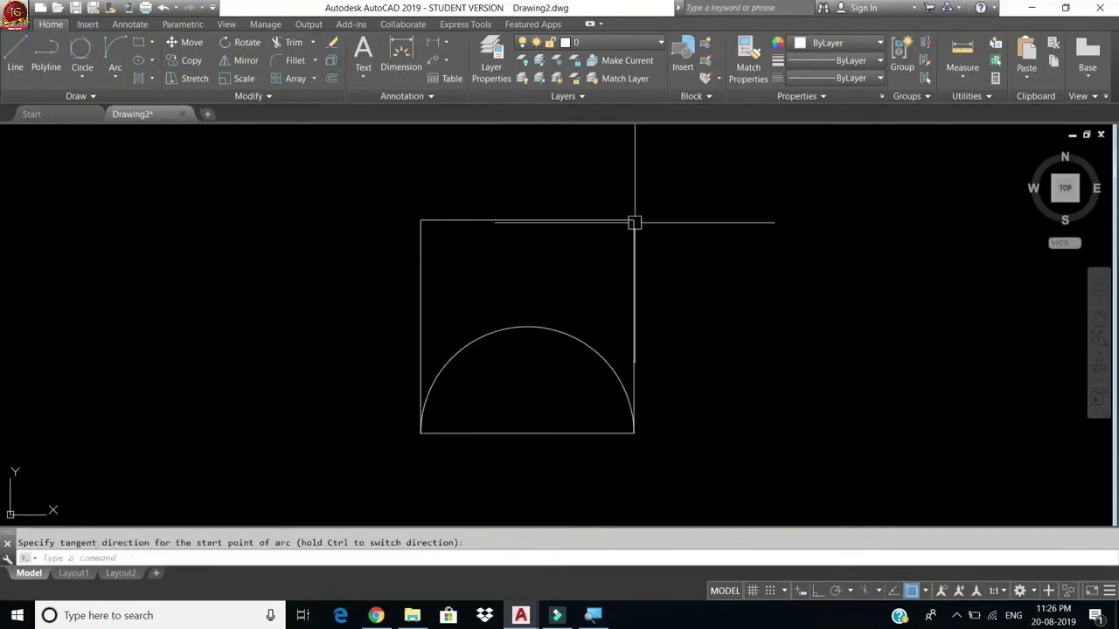
pyautogui.click(581, 339)
pyautogui.press('Delete')
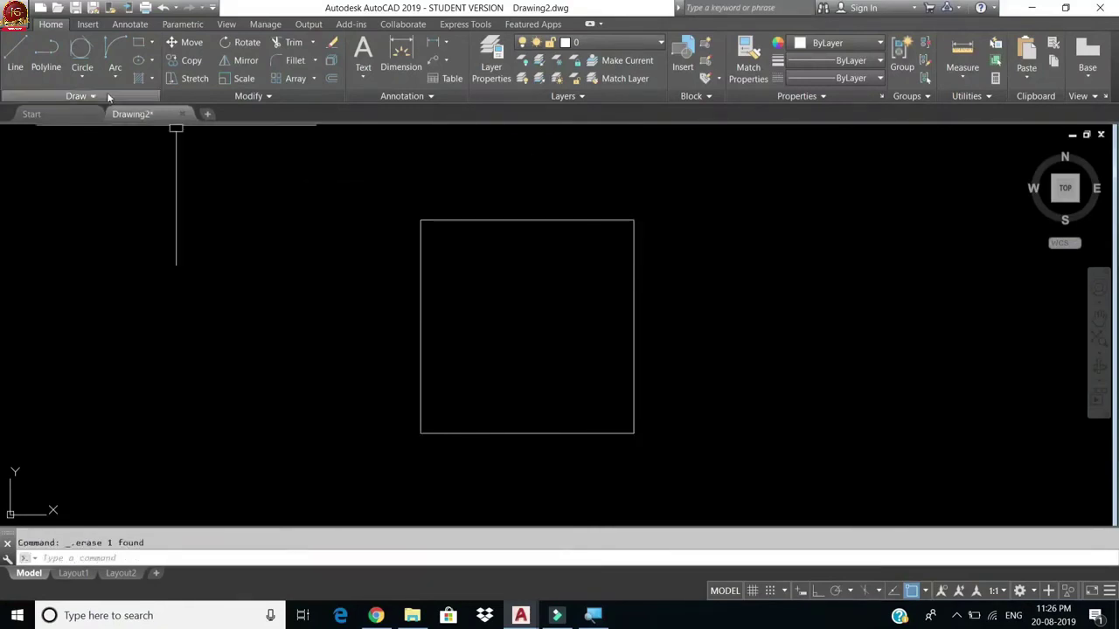
# Step: Draw two successive Continue arcs outside the square, starting at its lower-left corner and each tangent to the previous arc
pyautogui.click(116, 77)
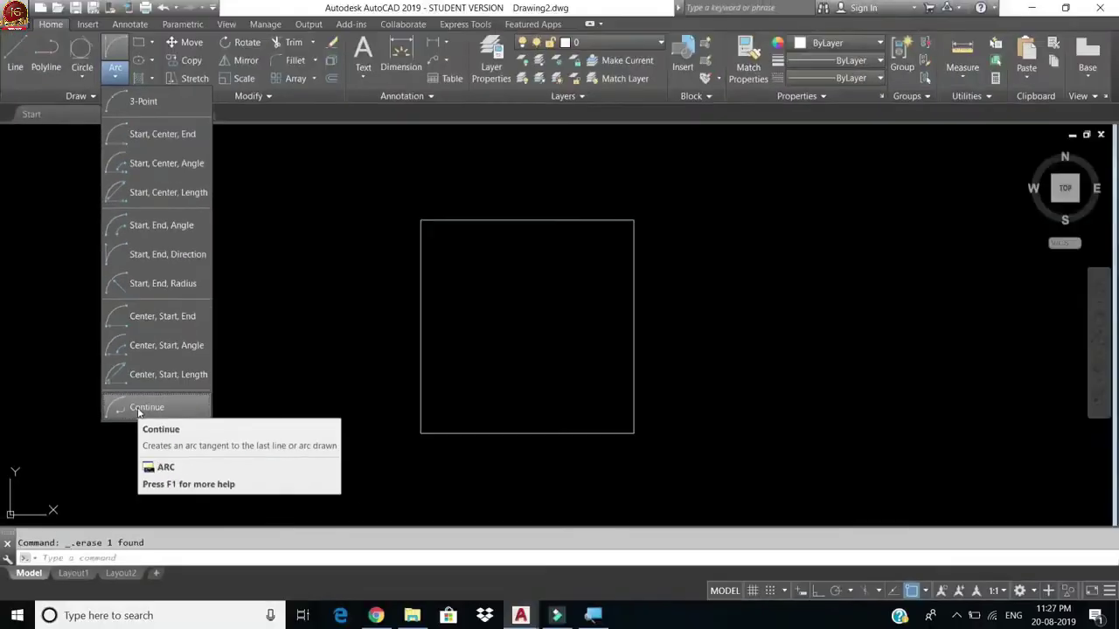
pyautogui.click(138, 409)
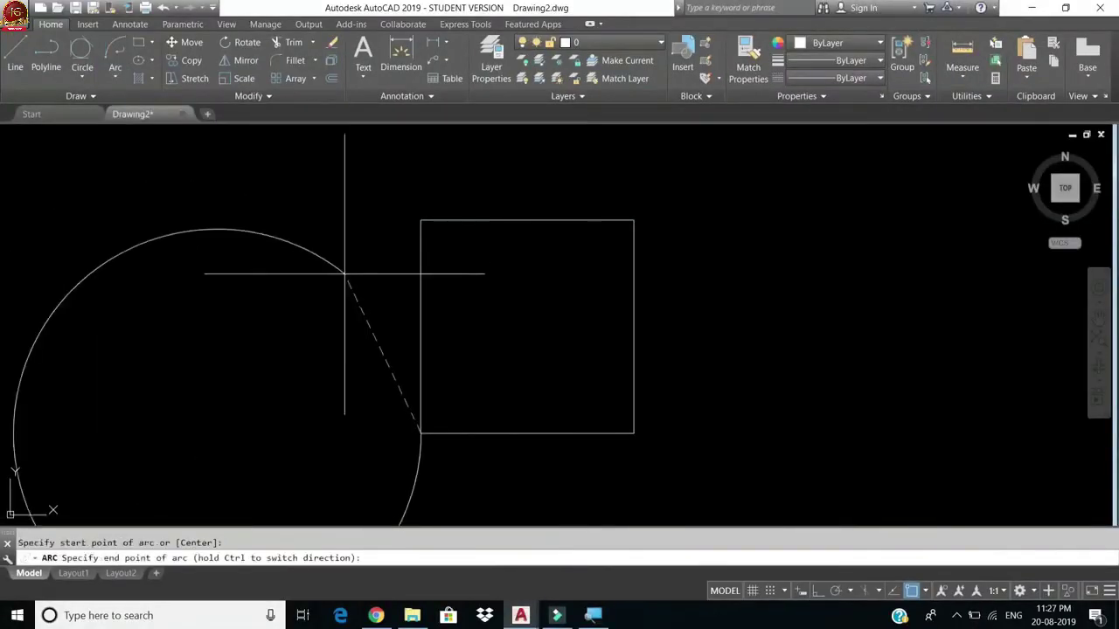
pyautogui.click(182, 411)
pyautogui.click(120, 77)
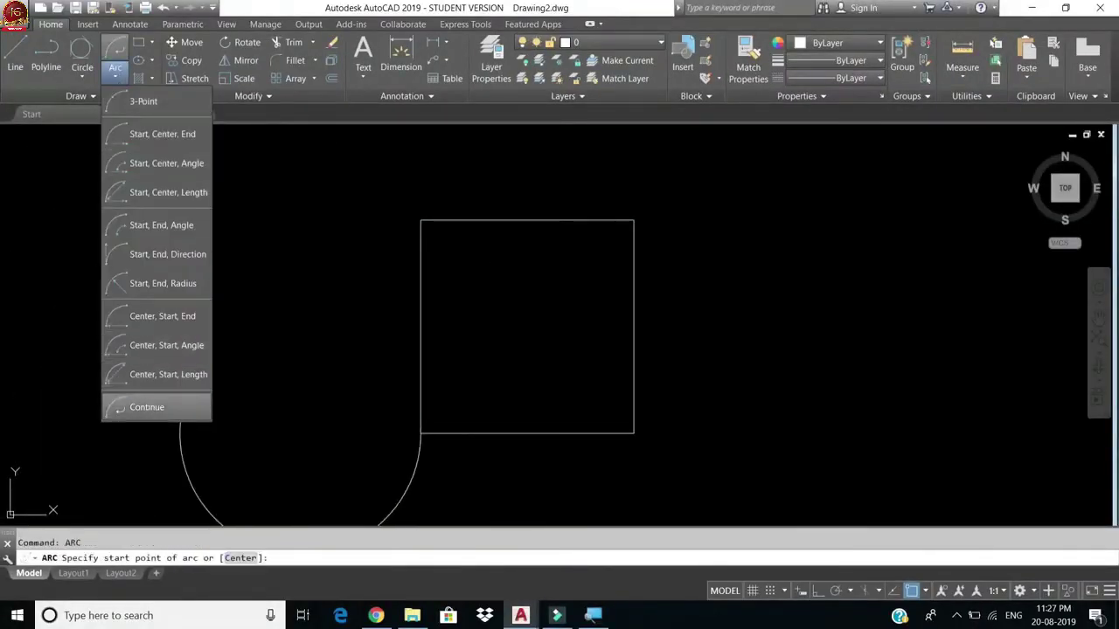
pyautogui.click(146, 407)
pyautogui.click(144, 243)
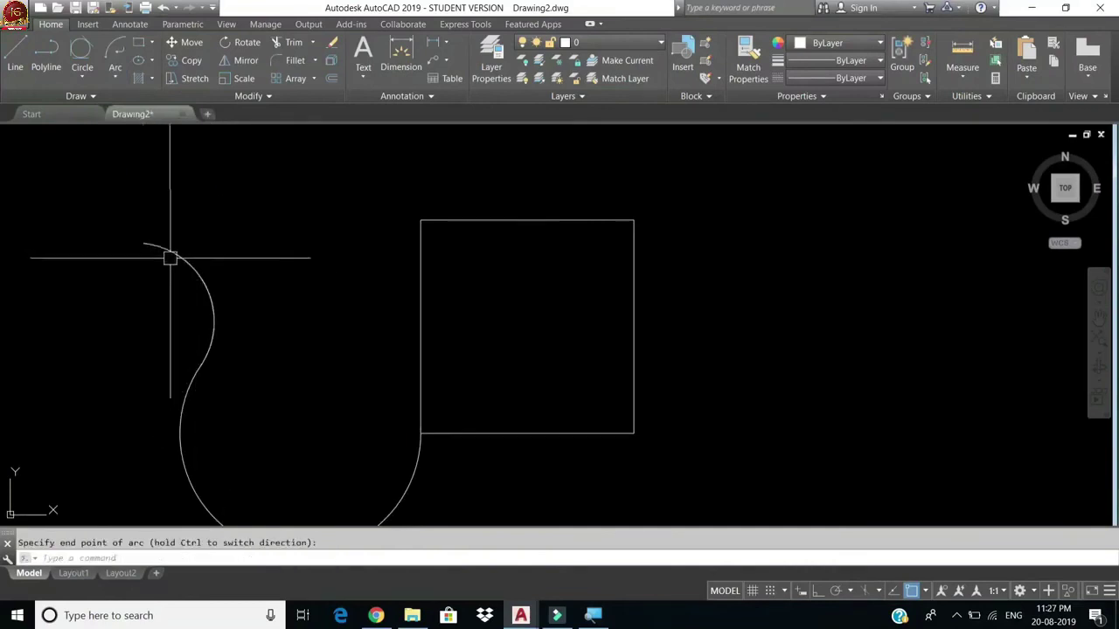
# Step: Extend the chain with three more Continue arcs, looping over its upper end and curving back towards the square
pyautogui.click(112, 77)
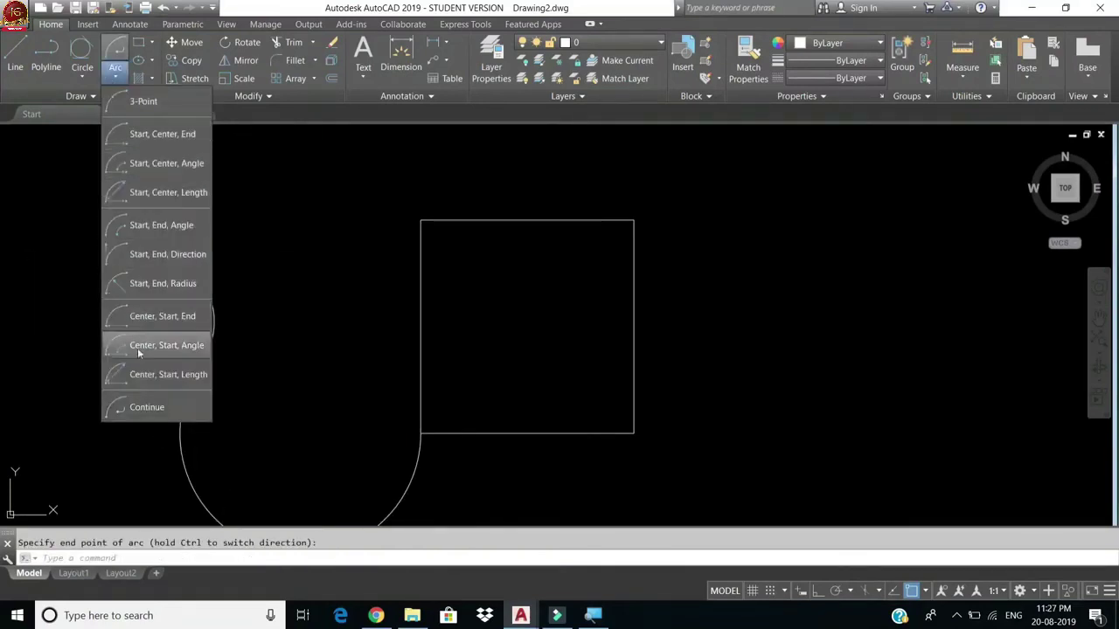
pyautogui.click(145, 405)
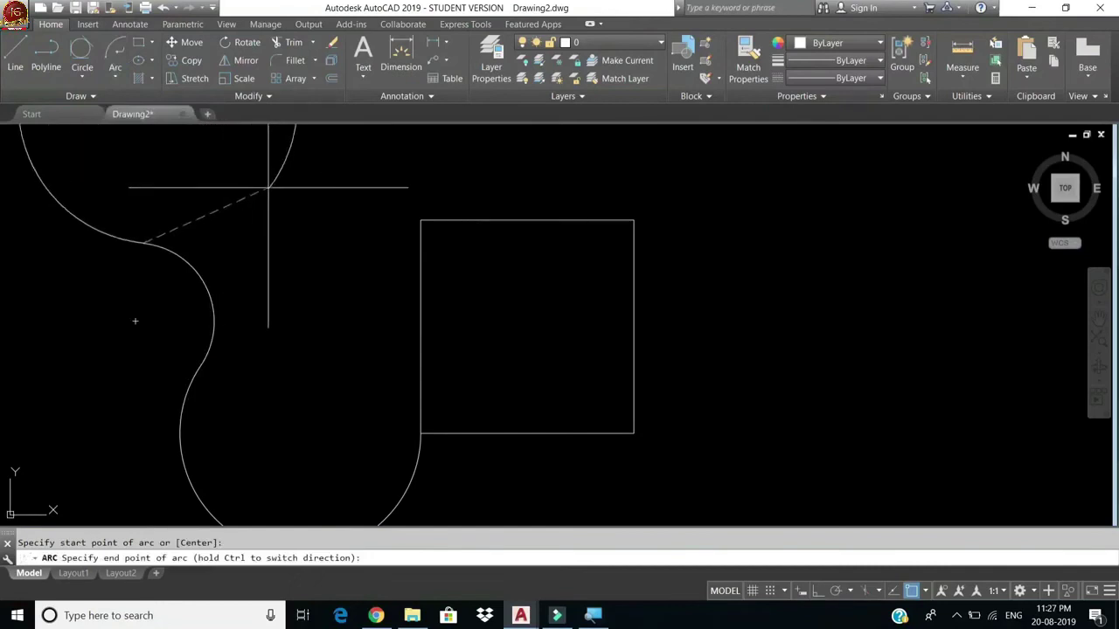
pyautogui.click(208, 186)
pyautogui.click(115, 77)
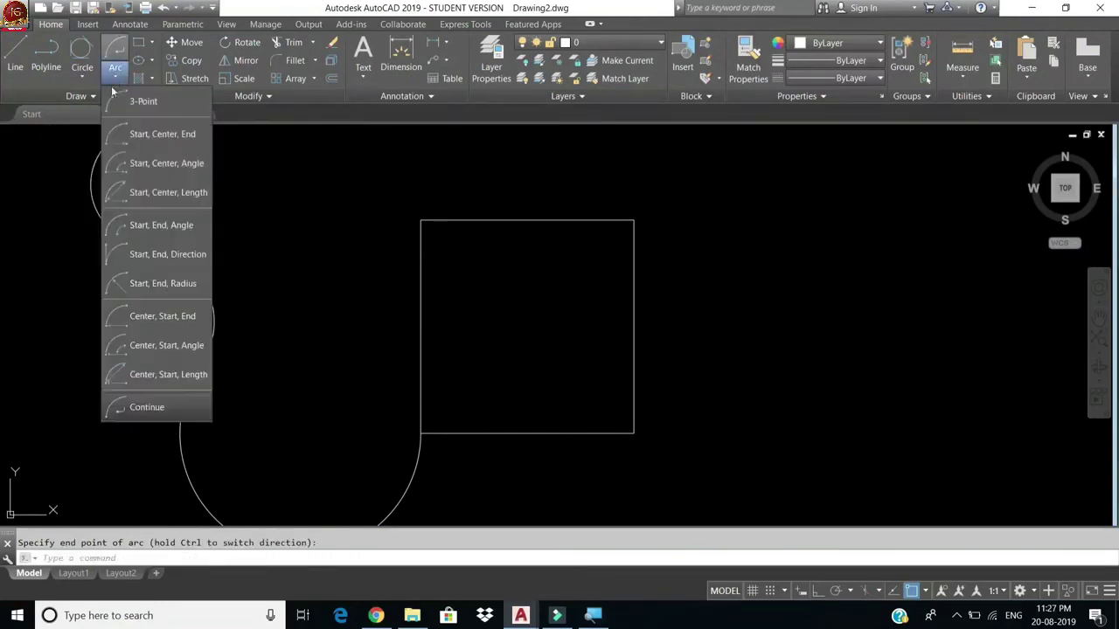
pyautogui.click(164, 405)
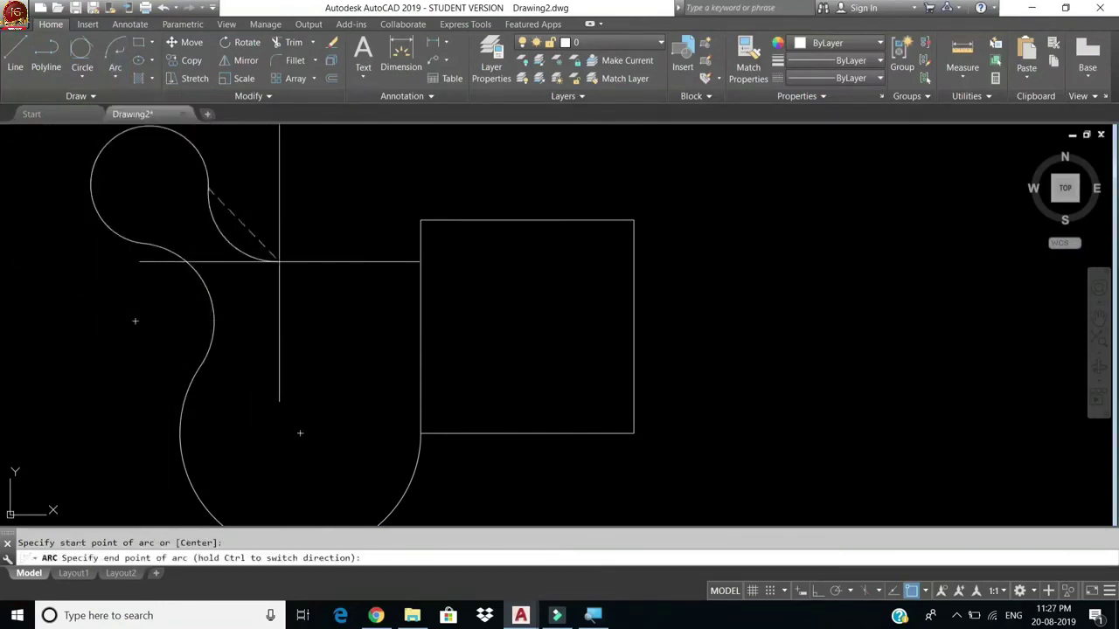
pyautogui.click(115, 77)
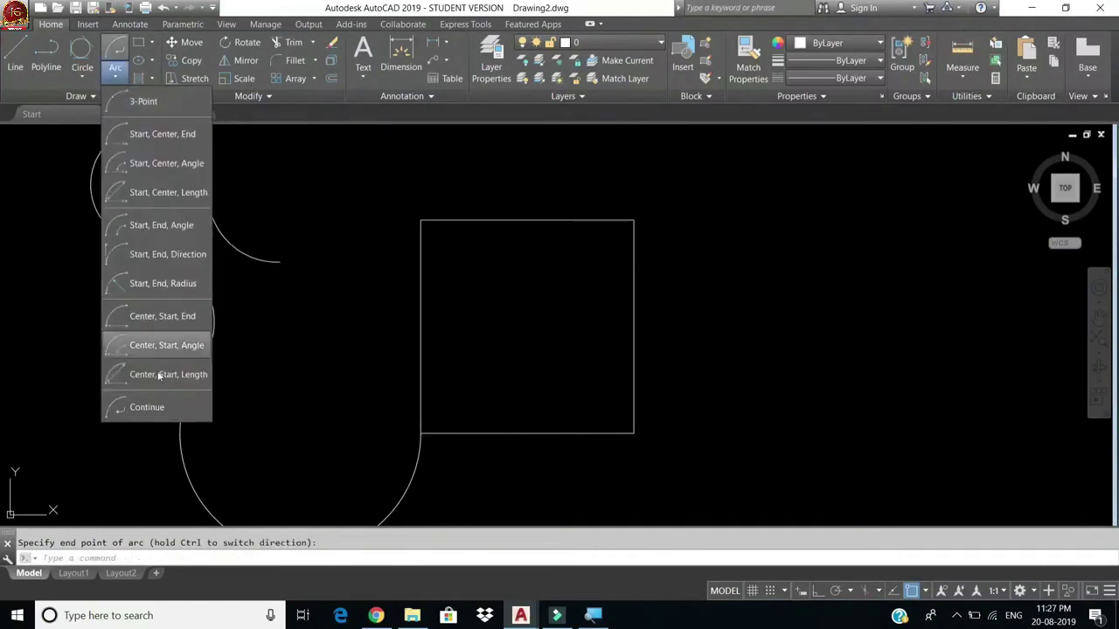
pyautogui.click(149, 407)
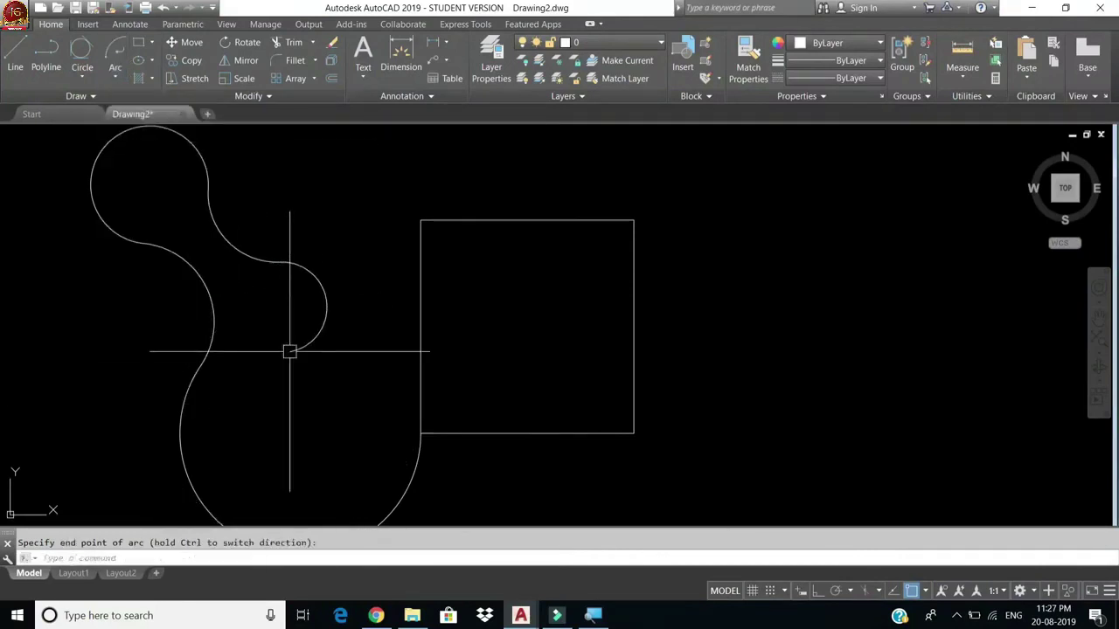
# Step: Erase all five chained arcs beside the square with a crossing selection
pyautogui.press('Escape')
pyautogui.click(388, 228)
pyautogui.click(137, 419)
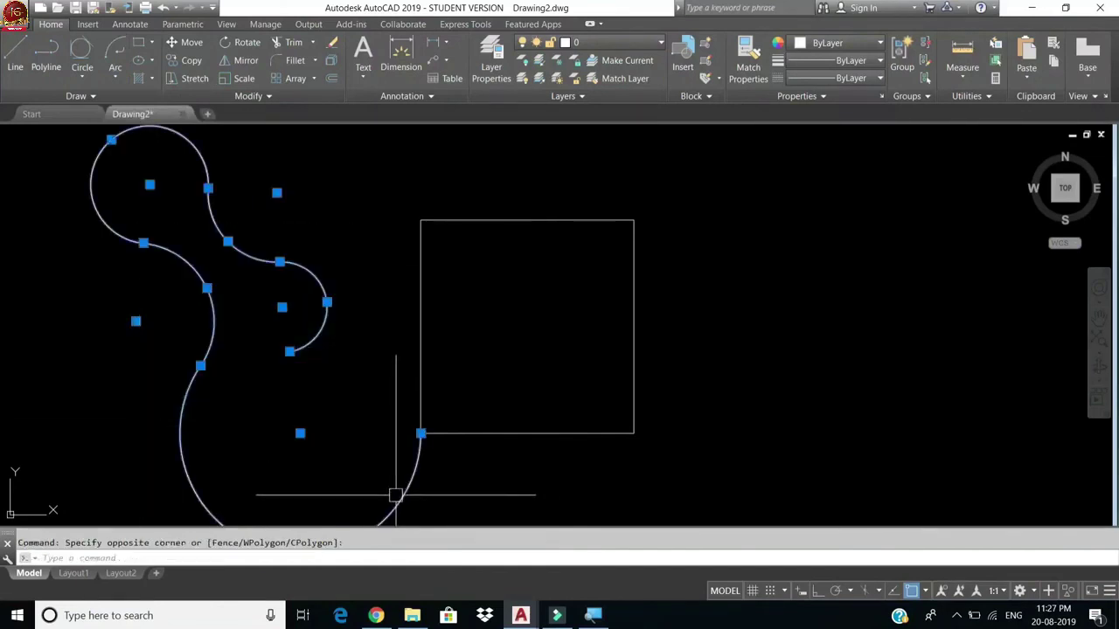
pyautogui.press('Delete')
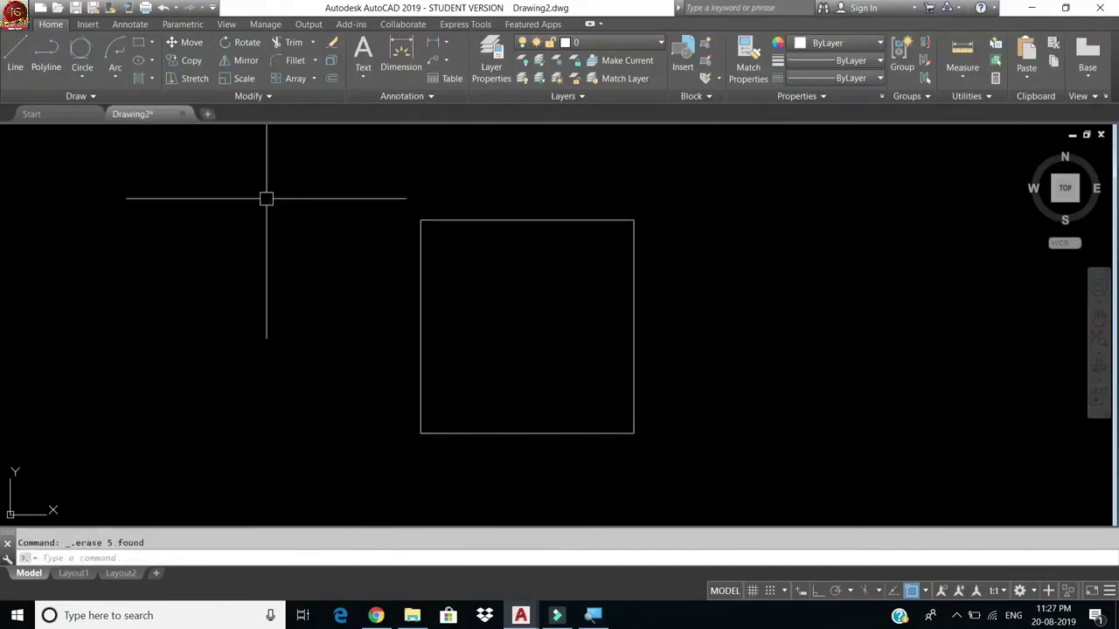
pyautogui.click(116, 78)
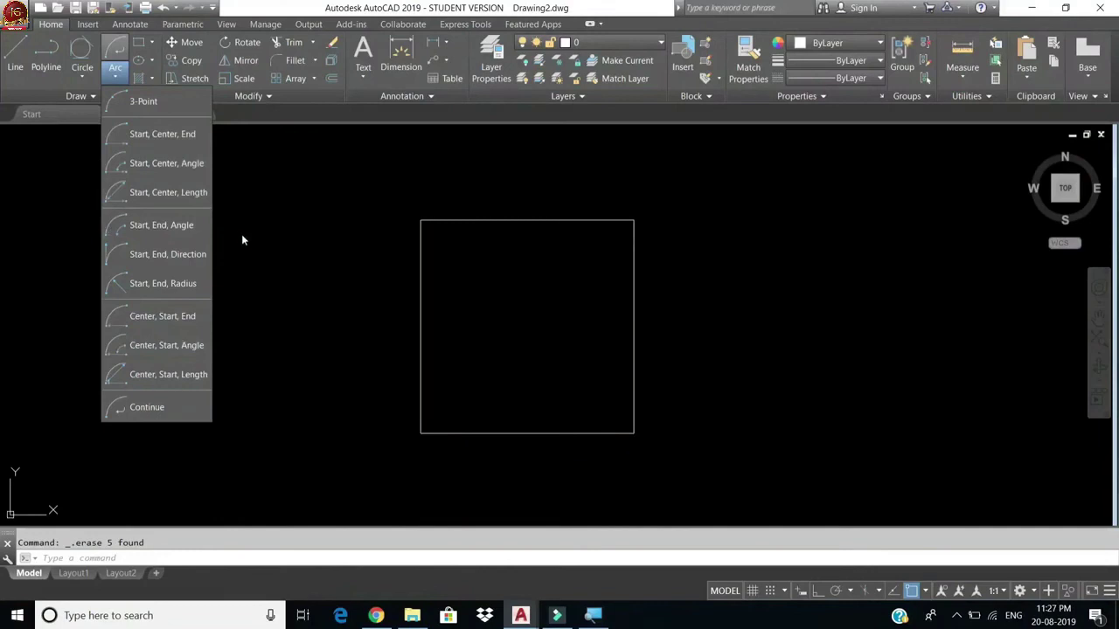
# Step: Dismiss the list of arc methods and erase the square, leaving the drawing empty
pyautogui.click(289, 247)
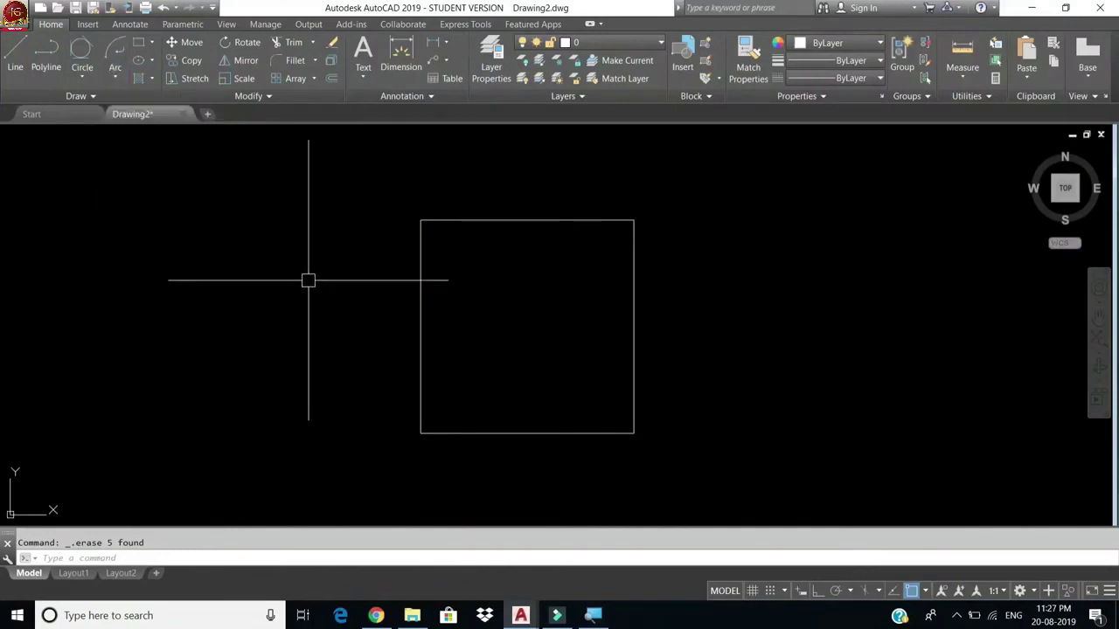
pyautogui.hotkey('ctrl', 'a')
pyautogui.press('Delete')
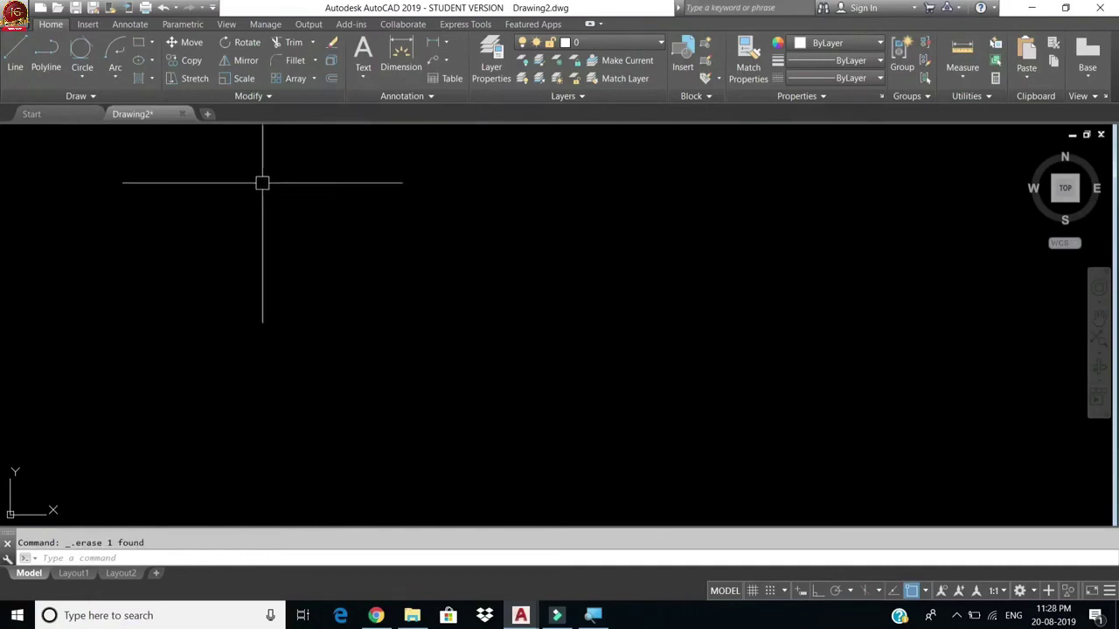
# Step: Draw a wide rectangle freehand by picking its upper-left and lower-right corners
pyautogui.click(152, 43)
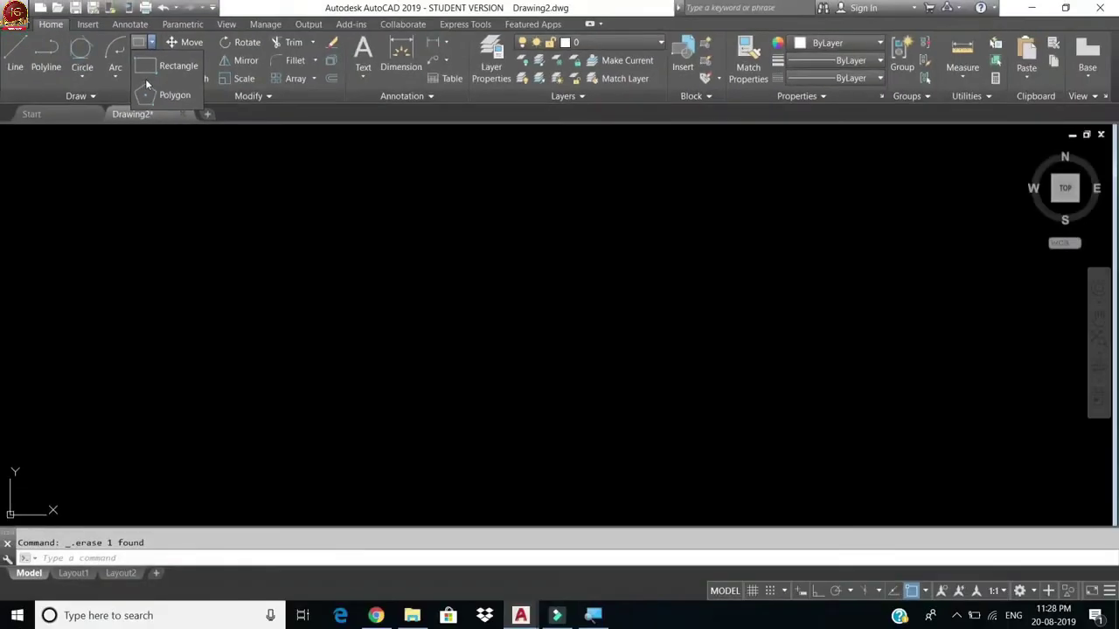
pyautogui.click(147, 68)
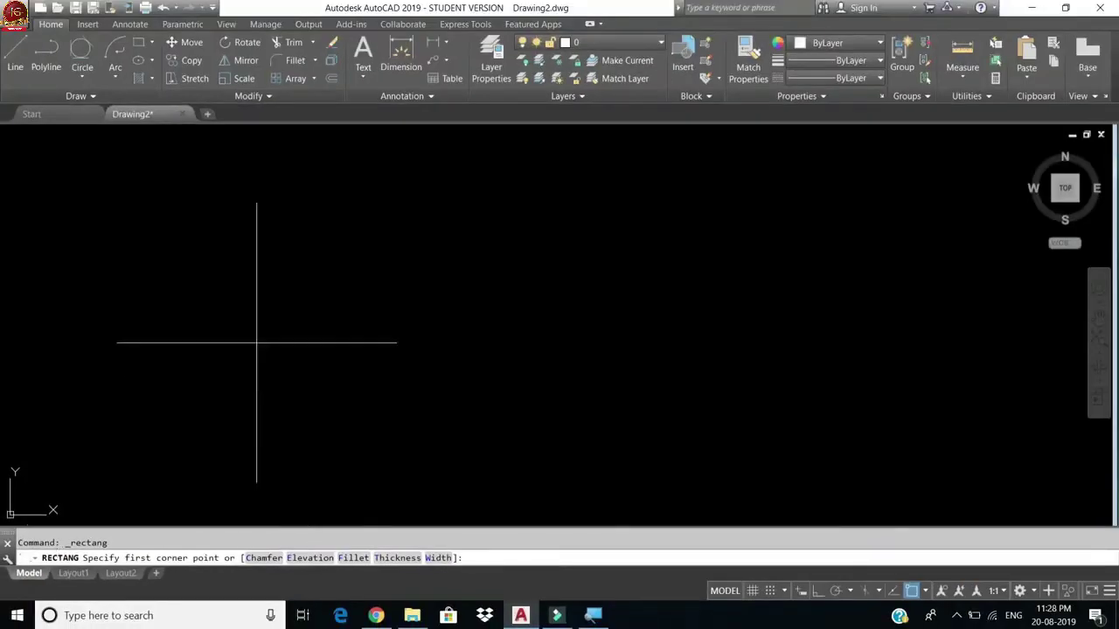
pyautogui.click(270, 232)
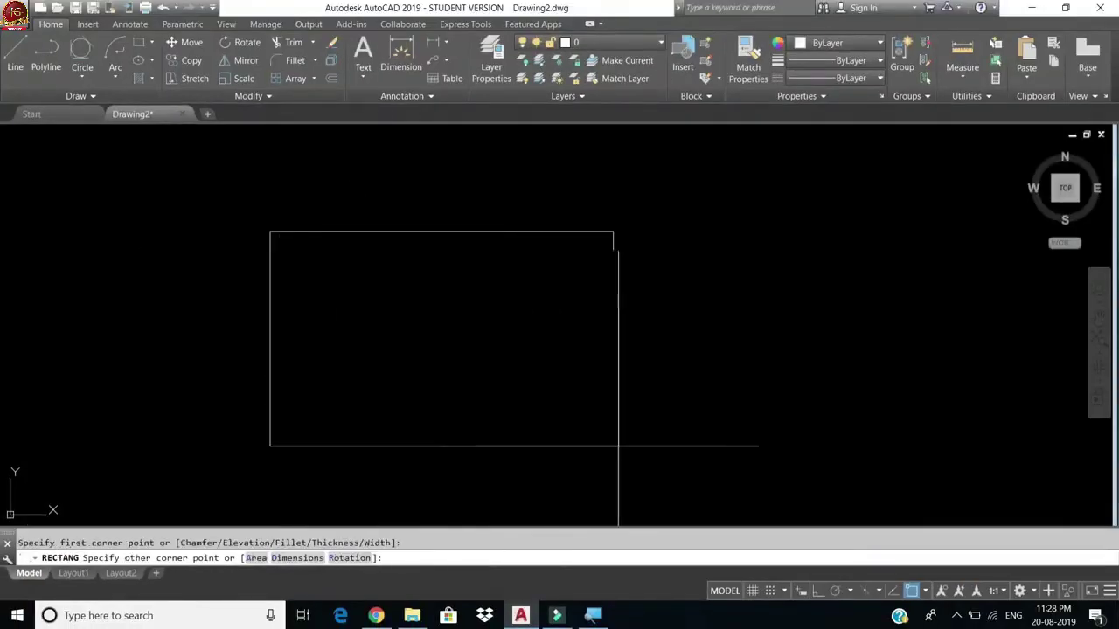
pyautogui.click(667, 435)
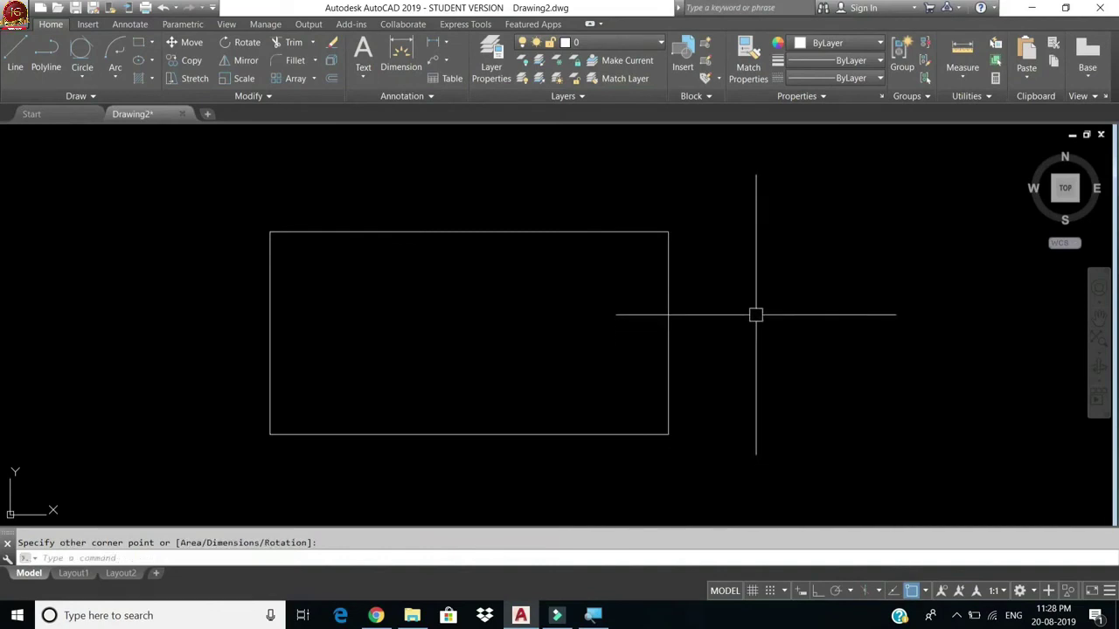
# Step: Erase the freehand rectangle with a crossing selection
pyautogui.click(757, 227)
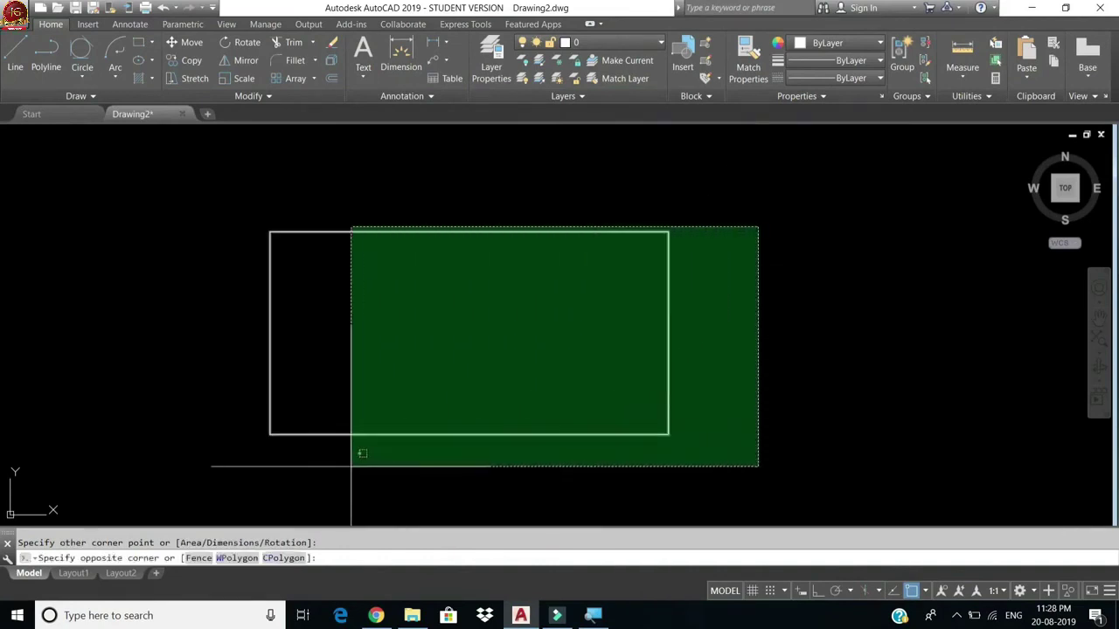
pyautogui.click(318, 467)
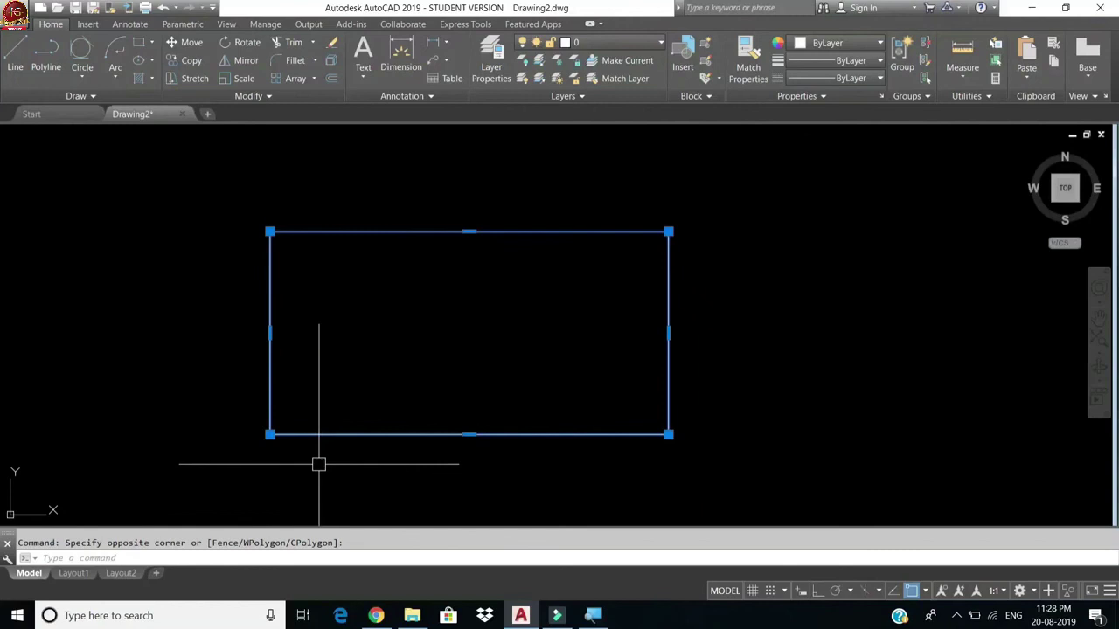
pyautogui.write('e')
pyautogui.press('Return')
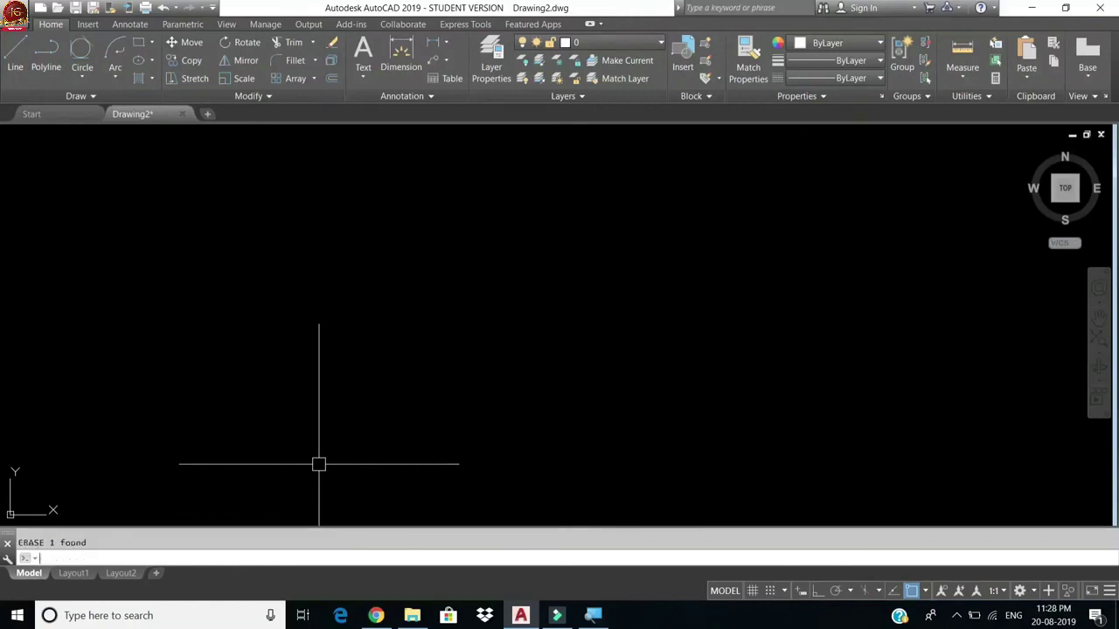
pyautogui.click(137, 45)
pyautogui.press('Escape')
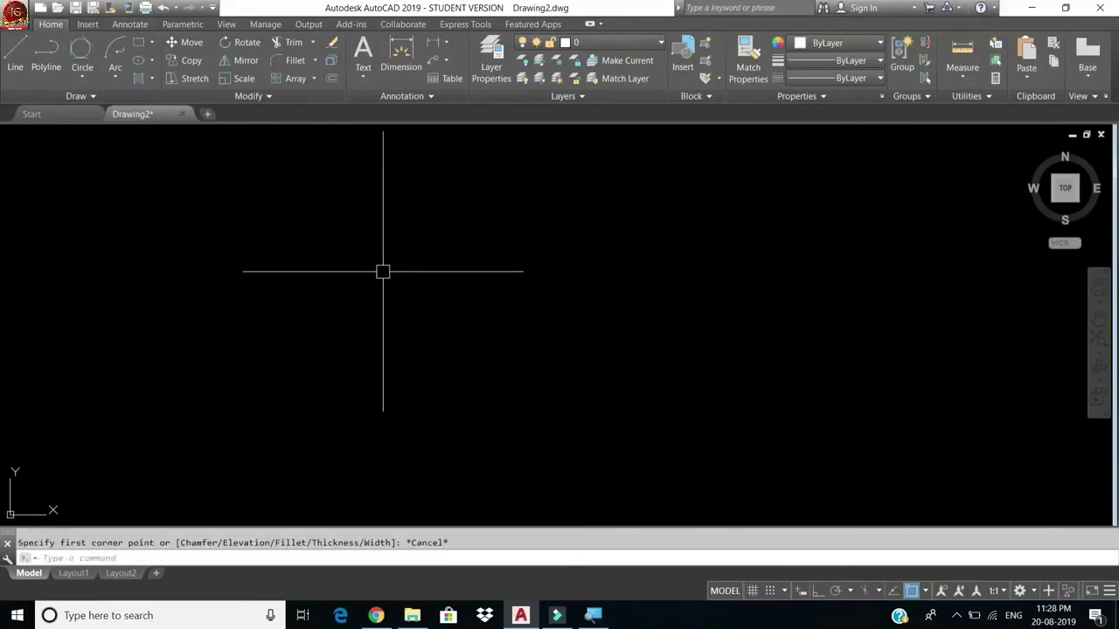
pyautogui.write('re')
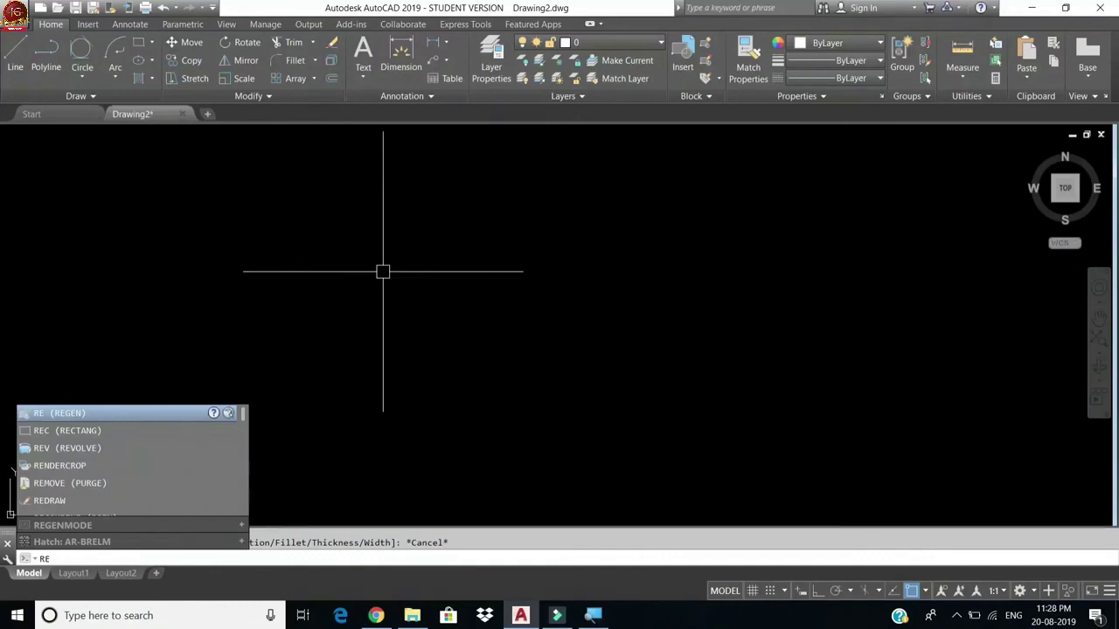
pyautogui.press('Up')
pyautogui.press('Escape')
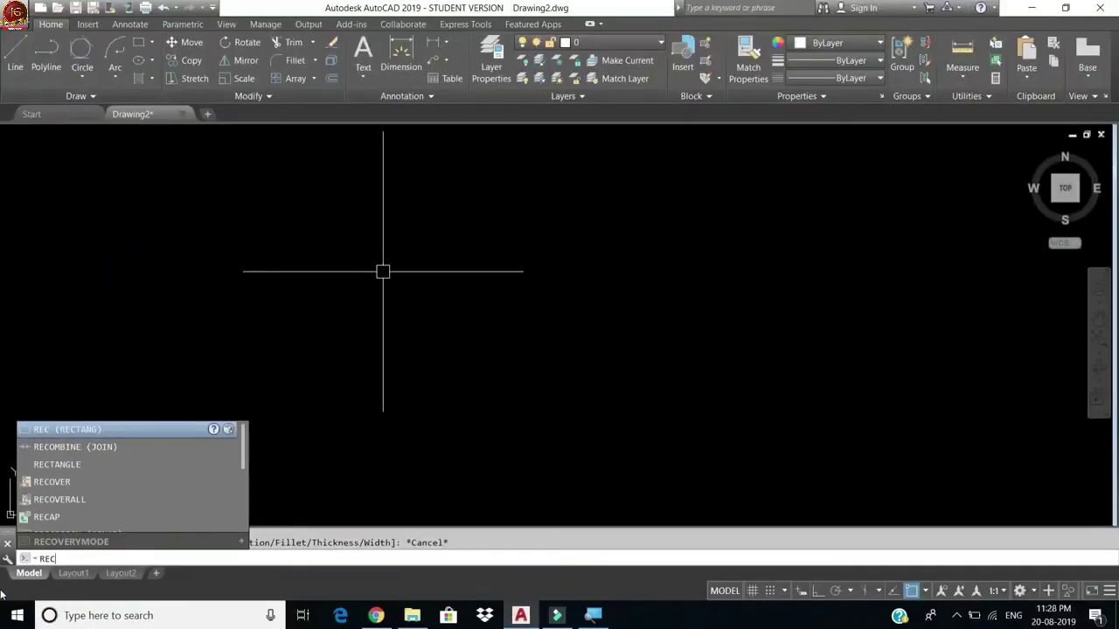
# Step: Draw a rectangle with the Dimensions option, length 20 and width 10, extending down and right from its first corner
pyautogui.press('Return')
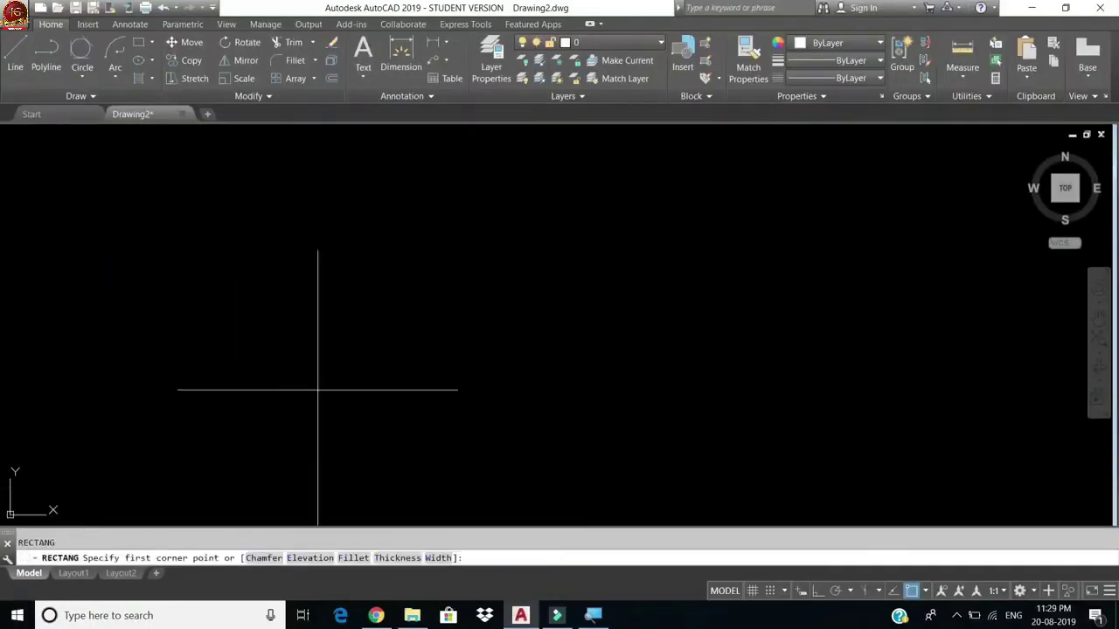
pyautogui.click(313, 222)
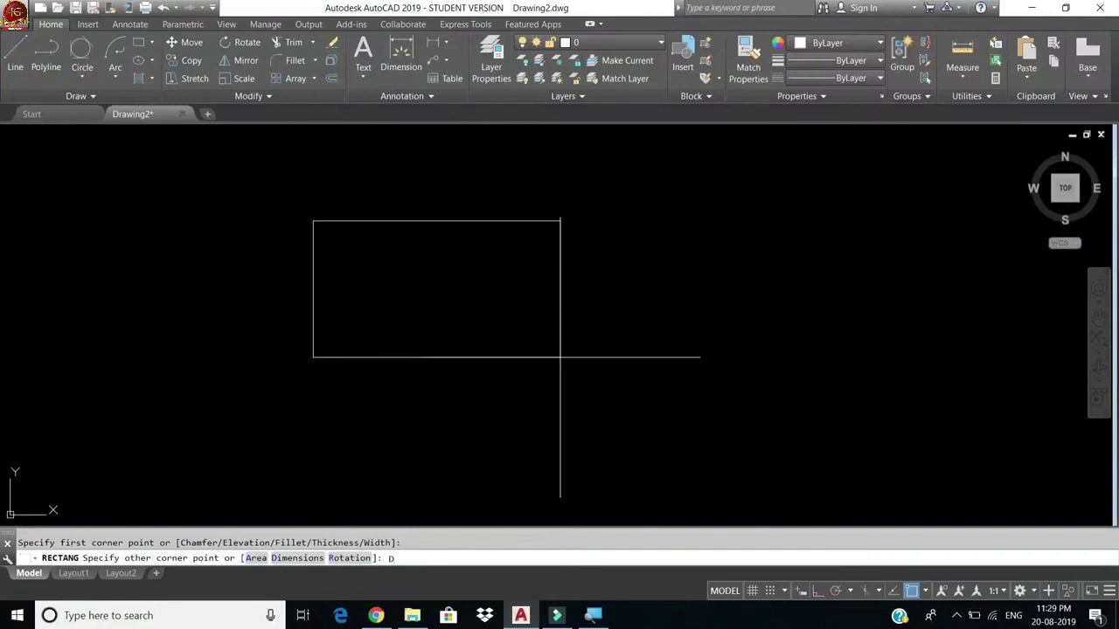
pyautogui.press('Return')
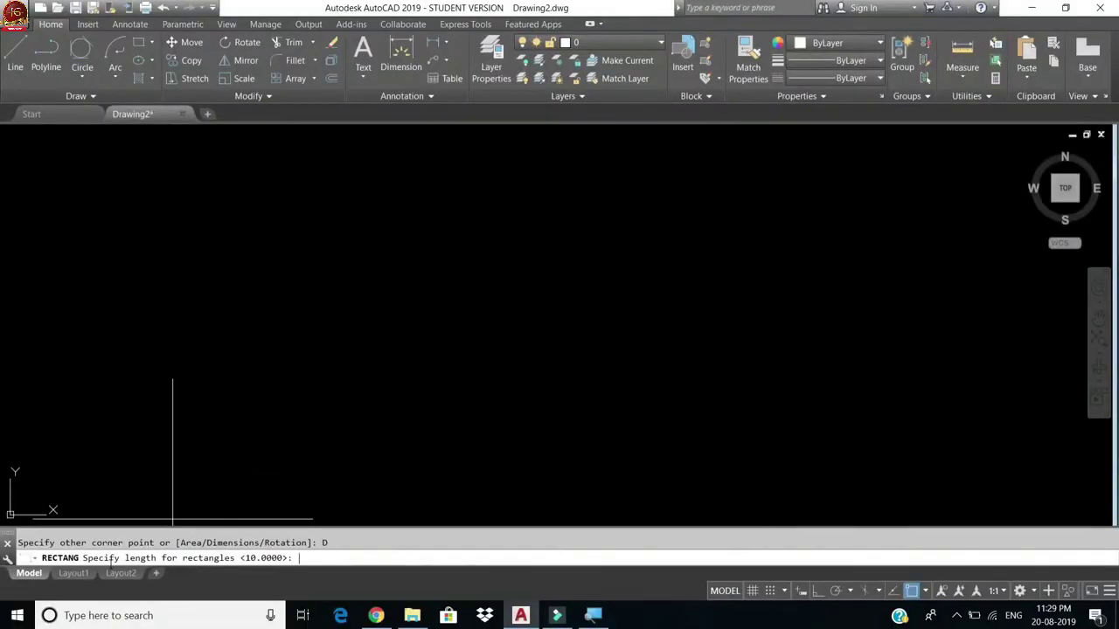
pyautogui.write('20')
pyautogui.press('Return')
pyautogui.moveTo(76, 572)
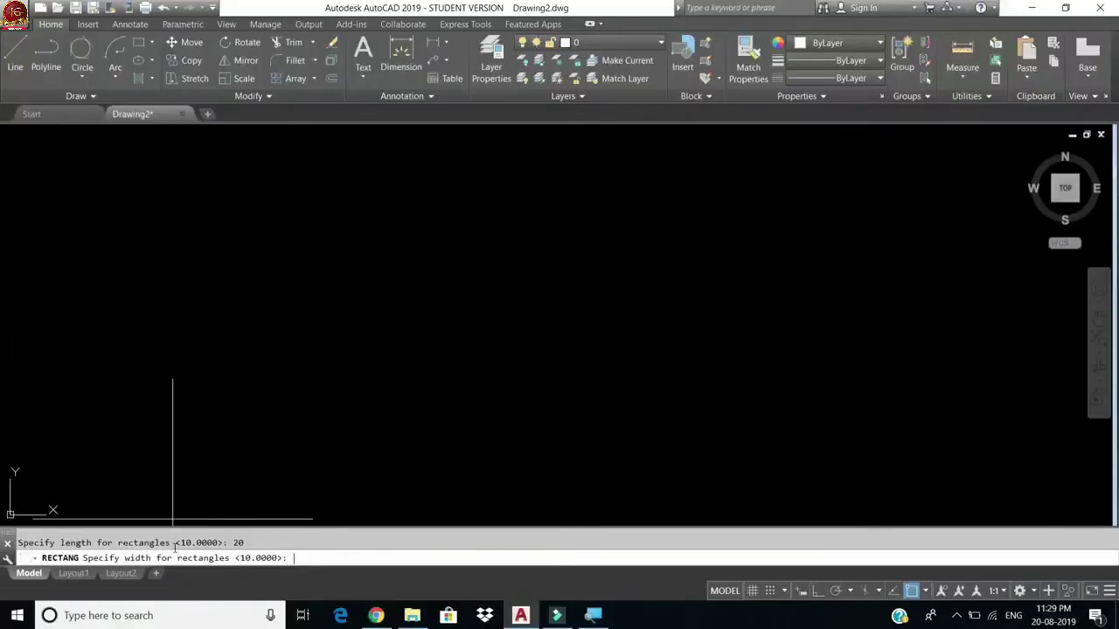
pyautogui.write('0')
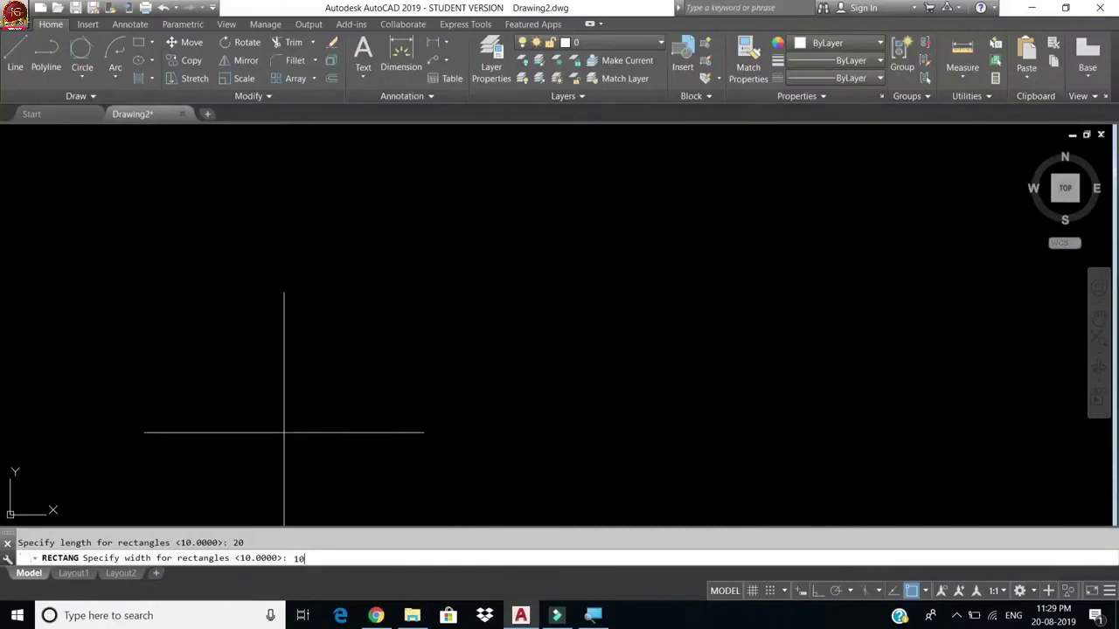
pyautogui.press('Return')
pyautogui.scroll(-2, 384, 393)
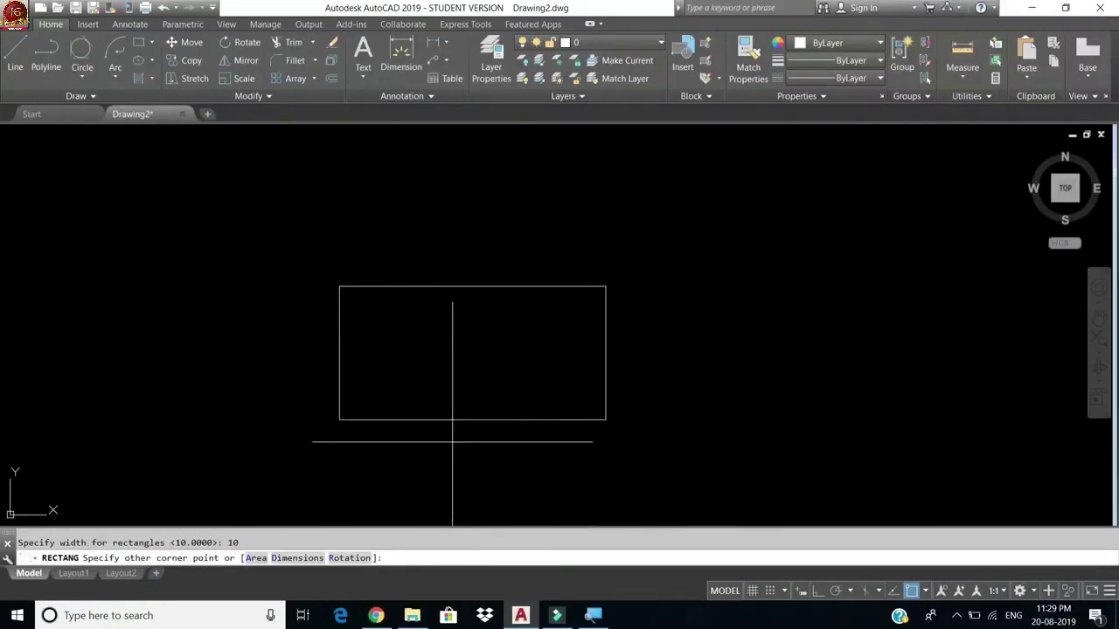
pyautogui.click(520, 437)
pyautogui.scroll(2, 452, 415)
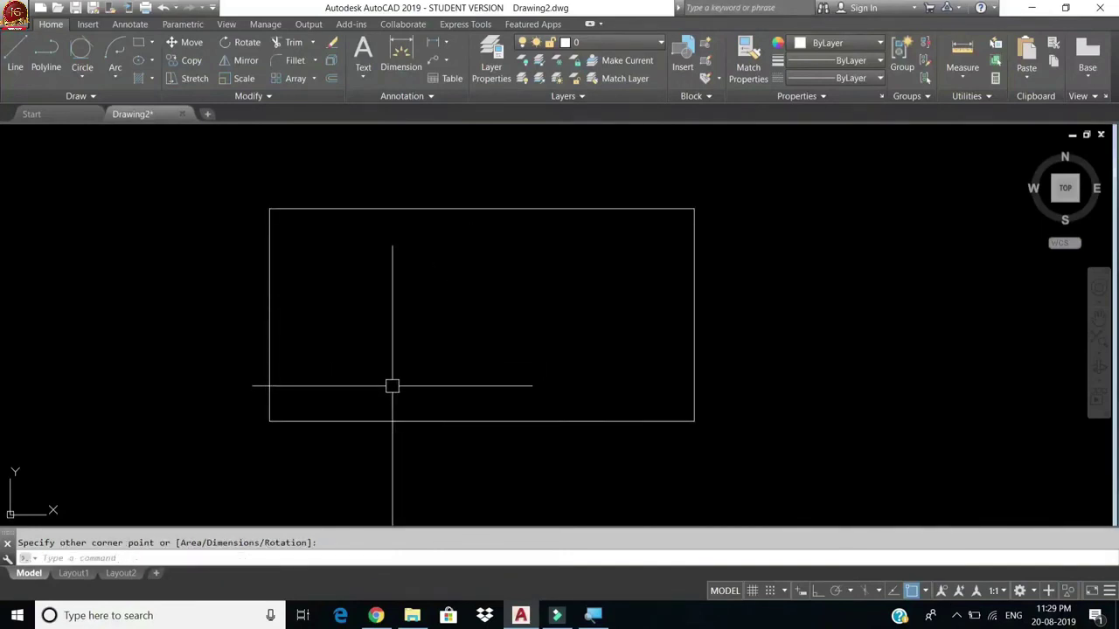
# Step: Add a linear dimension along the rectangle's upper edge, placed just above it
pyautogui.scroll(-2, 395, 384)
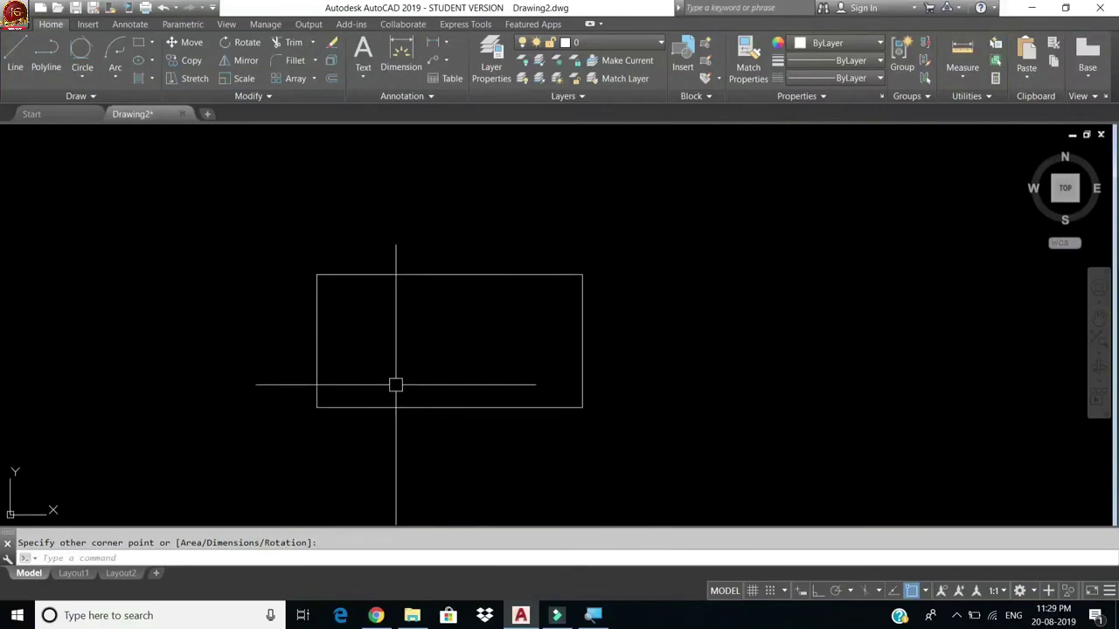
pyautogui.write('dli')
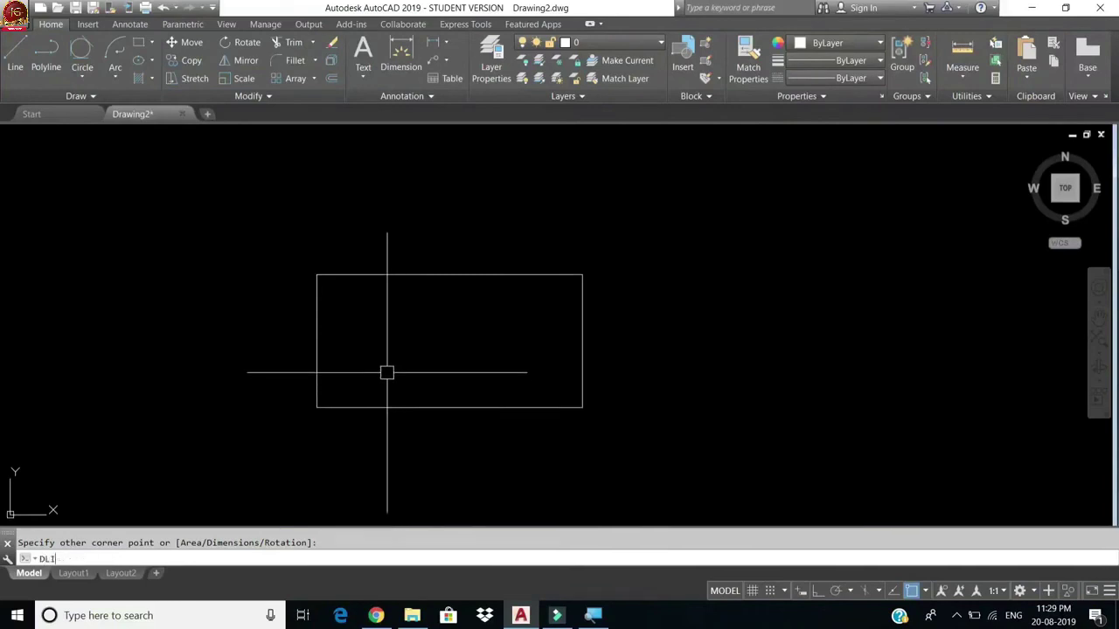
pyautogui.press('Return')
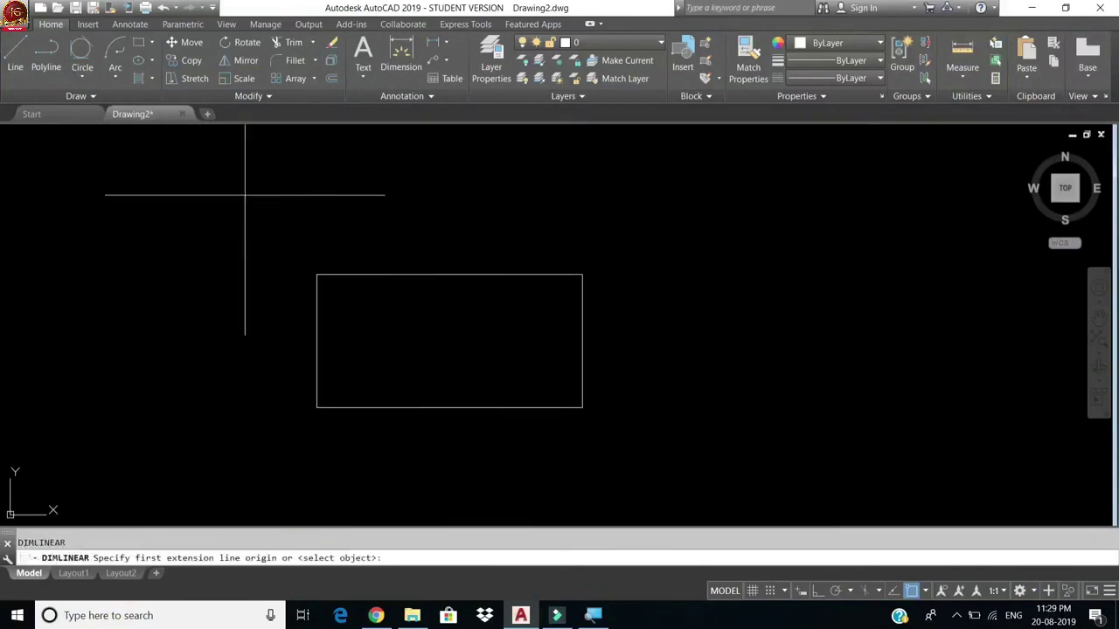
pyautogui.click(316, 275)
pyautogui.click(582, 274)
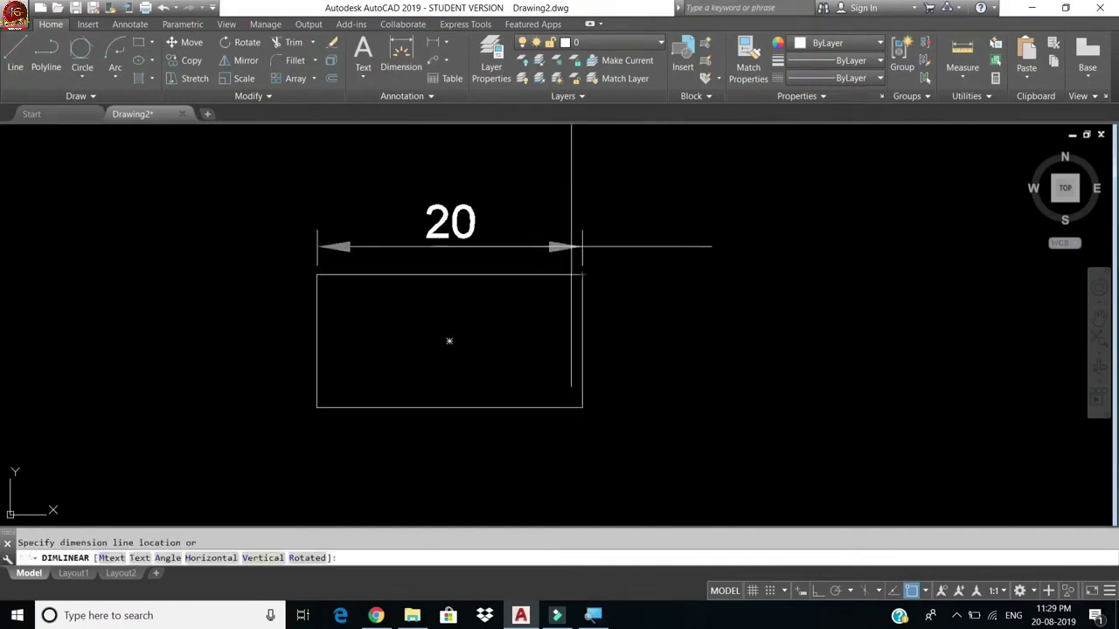
pyautogui.click(367, 244)
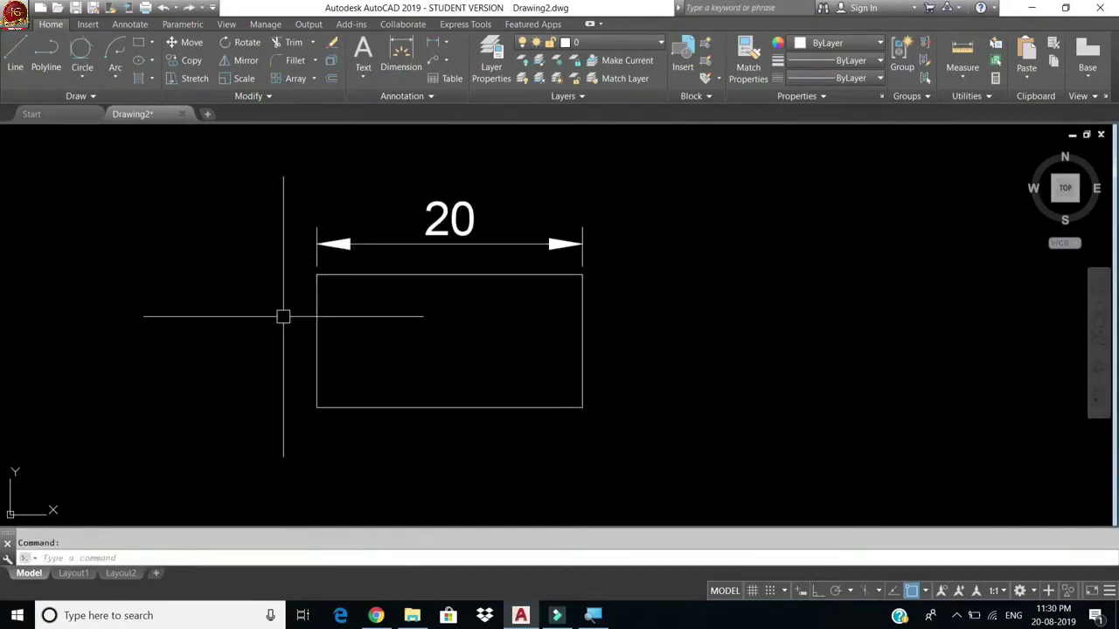
# Step: Add a vertical linear dimension to the rectangle's left edge, placed outside the rectangle
pyautogui.press('Return')
pyautogui.click(317, 275)
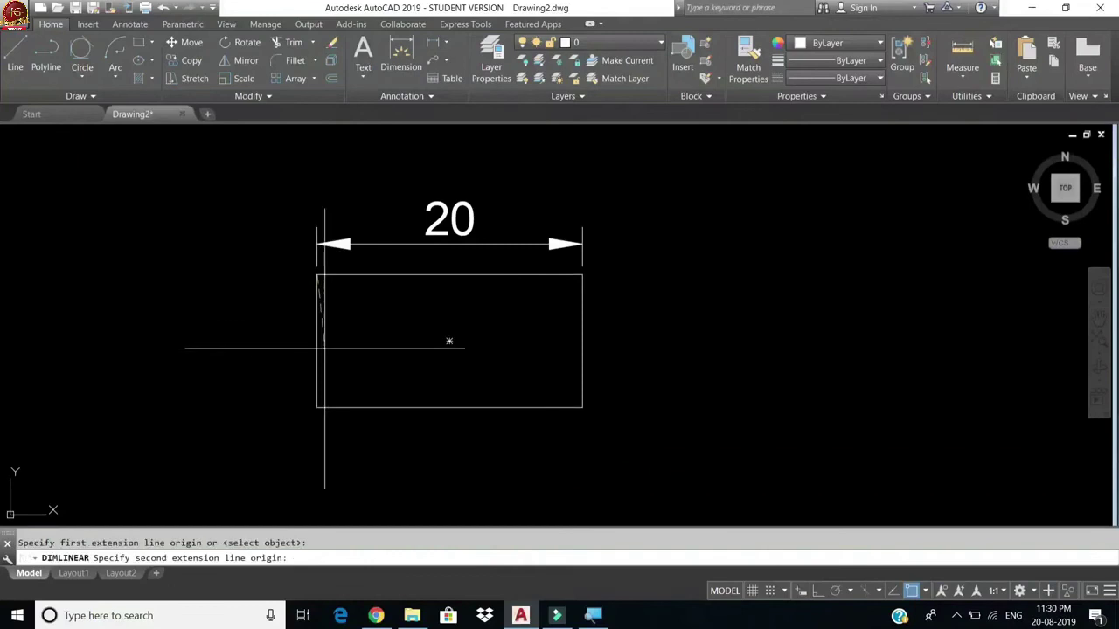
pyautogui.click(317, 408)
pyautogui.click(267, 341)
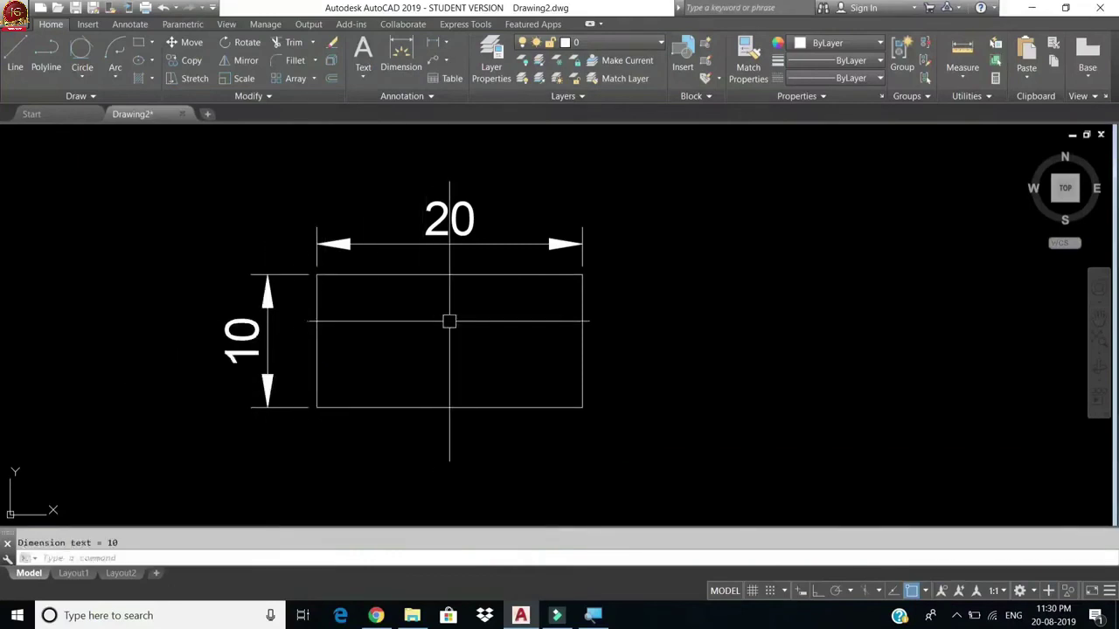
# Step: Erase the rectangle together with both dimensions using a crossing selection
pyautogui.click(635, 202)
pyautogui.click(348, 381)
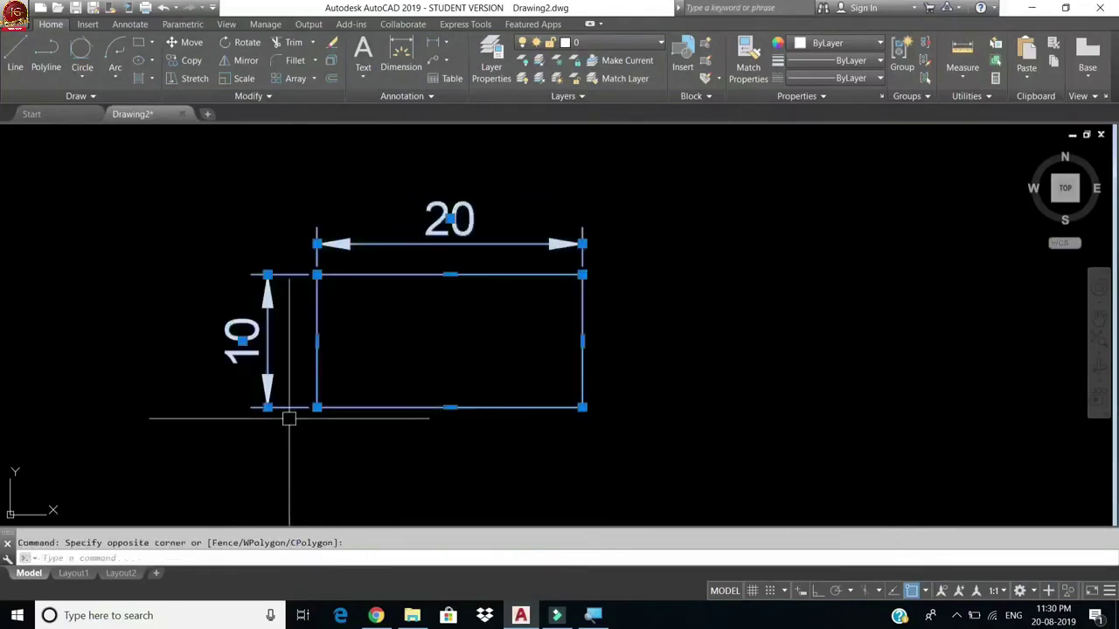
pyautogui.write('e')
pyautogui.press('Return')
# Step: Draw a square using the Rectangle command's Dimensions option, with length 10 and width 10
pyautogui.write('rec')
pyautogui.press('Return')
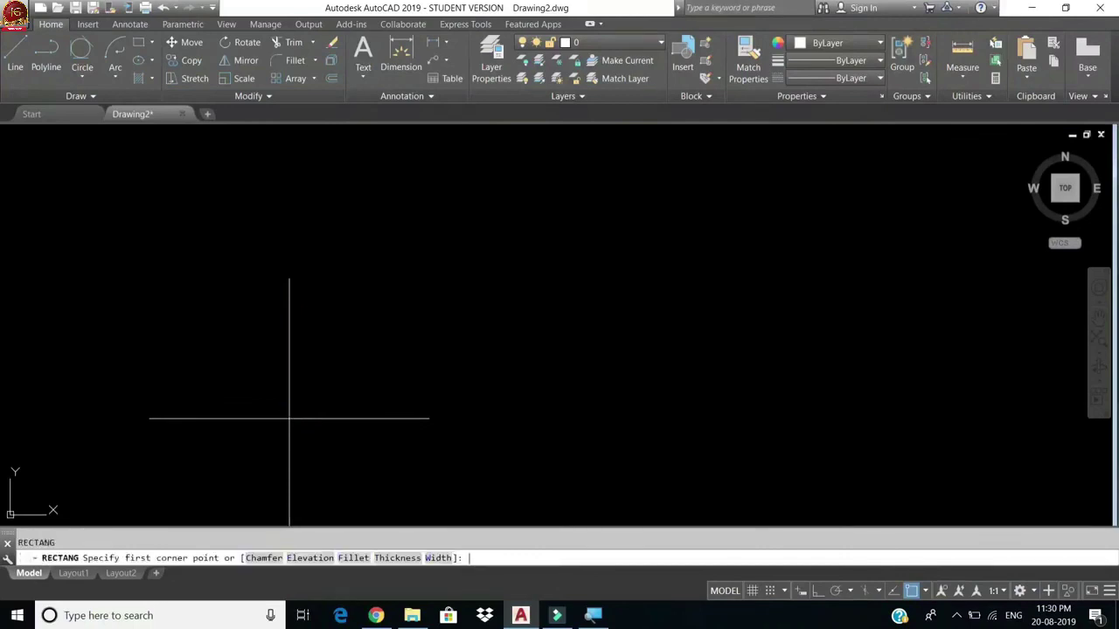
pyautogui.click(292, 216)
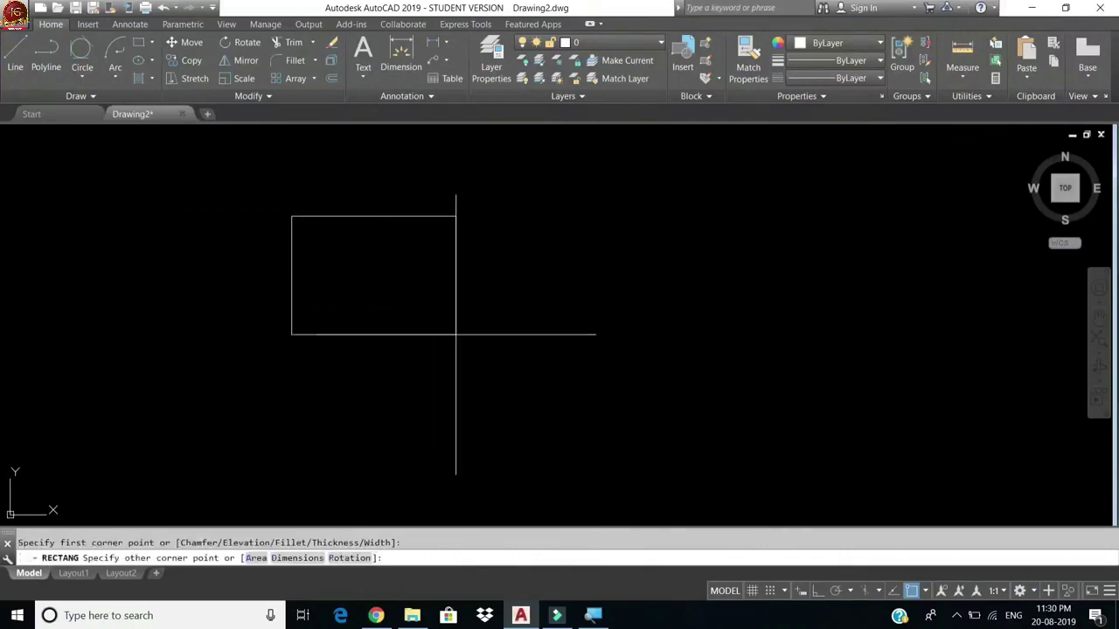
pyautogui.write('d')
pyautogui.press('Return')
pyautogui.write('10')
pyautogui.press('Return')
pyautogui.write('10')
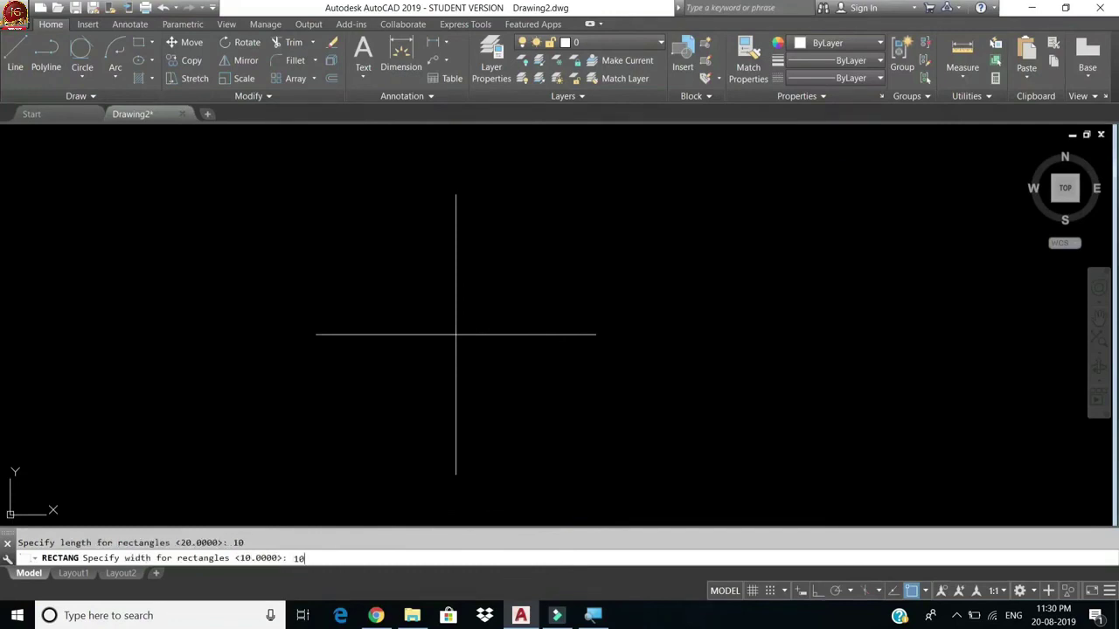
pyautogui.press('Return')
pyautogui.click(455, 334)
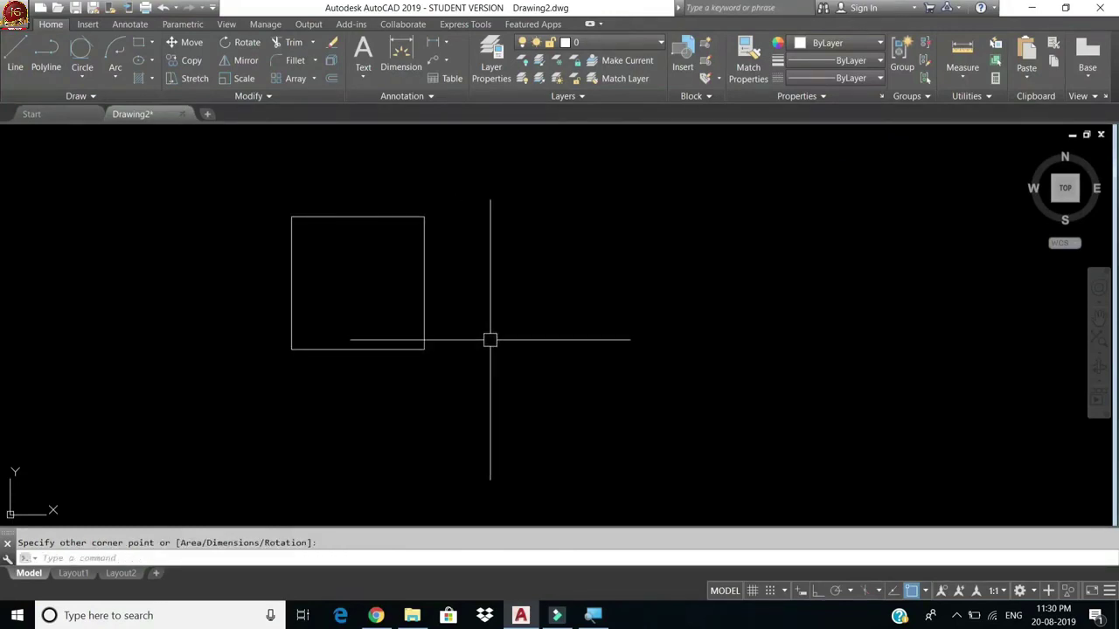
# Step: Draw a rectangle beside the square using the Rectangle command's Area option, with area 200 and length 20
pyautogui.write('r')
pyautogui.press('Return')
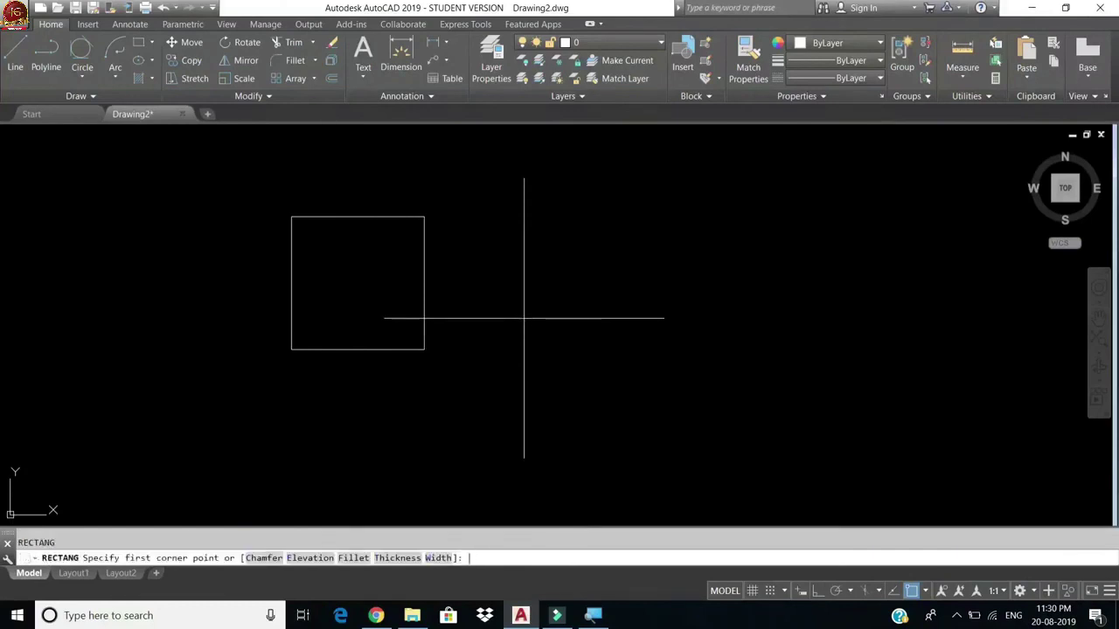
pyautogui.click(514, 222)
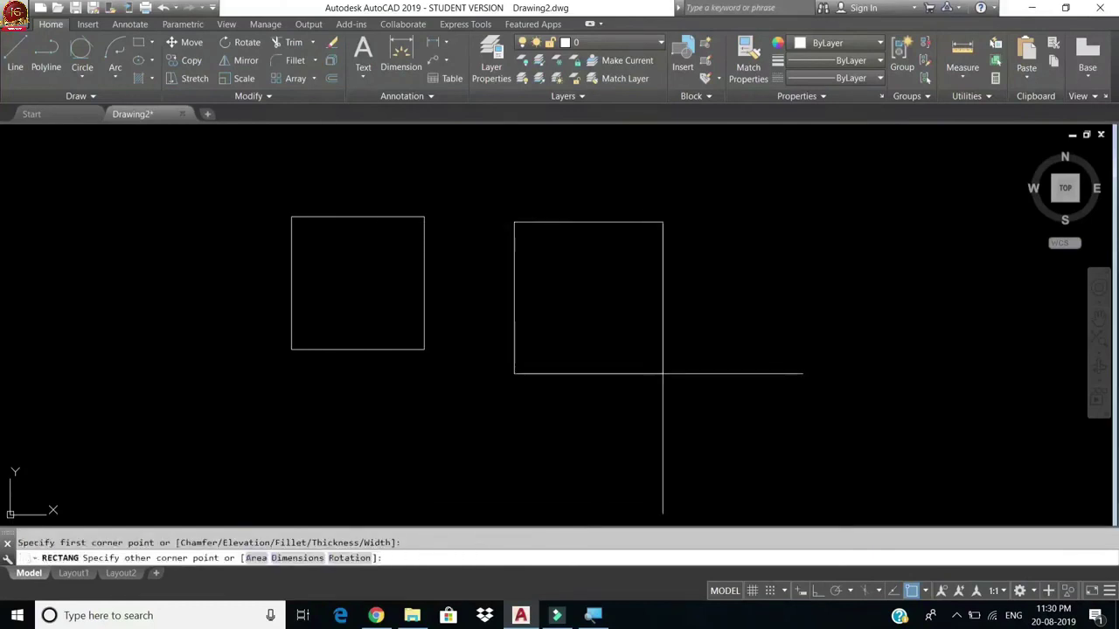
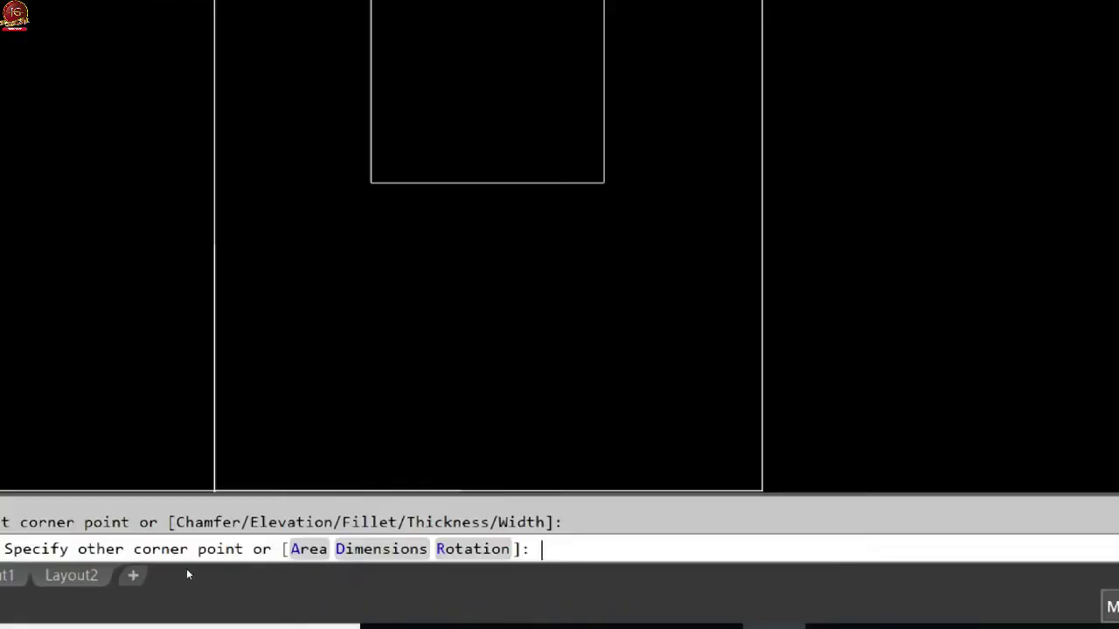
pyautogui.write('A')
pyautogui.press('Return')
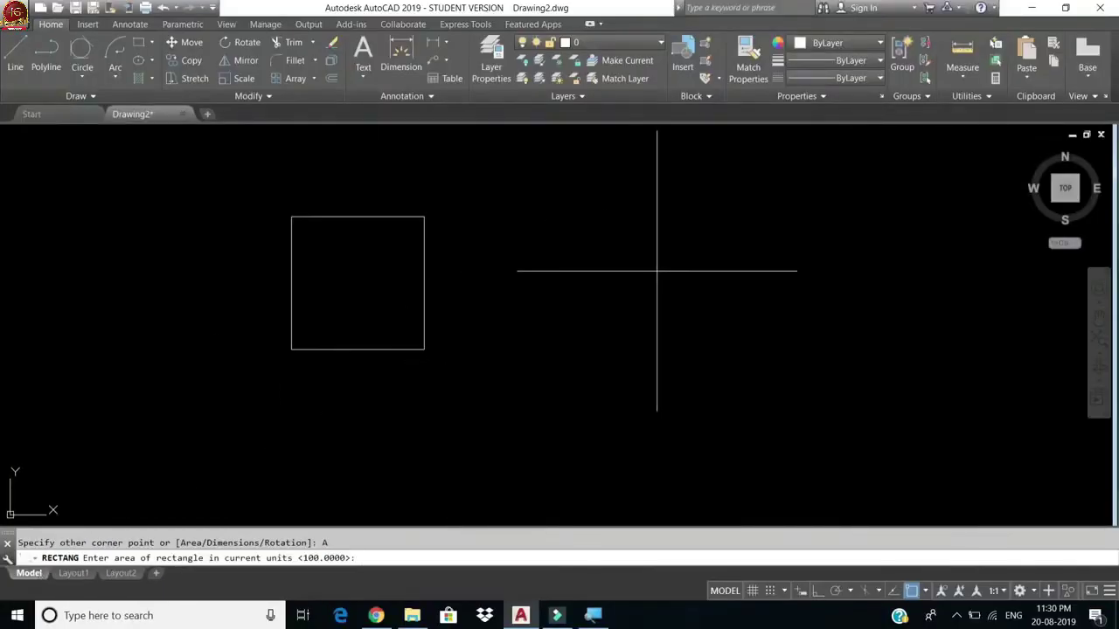
pyautogui.write('200')
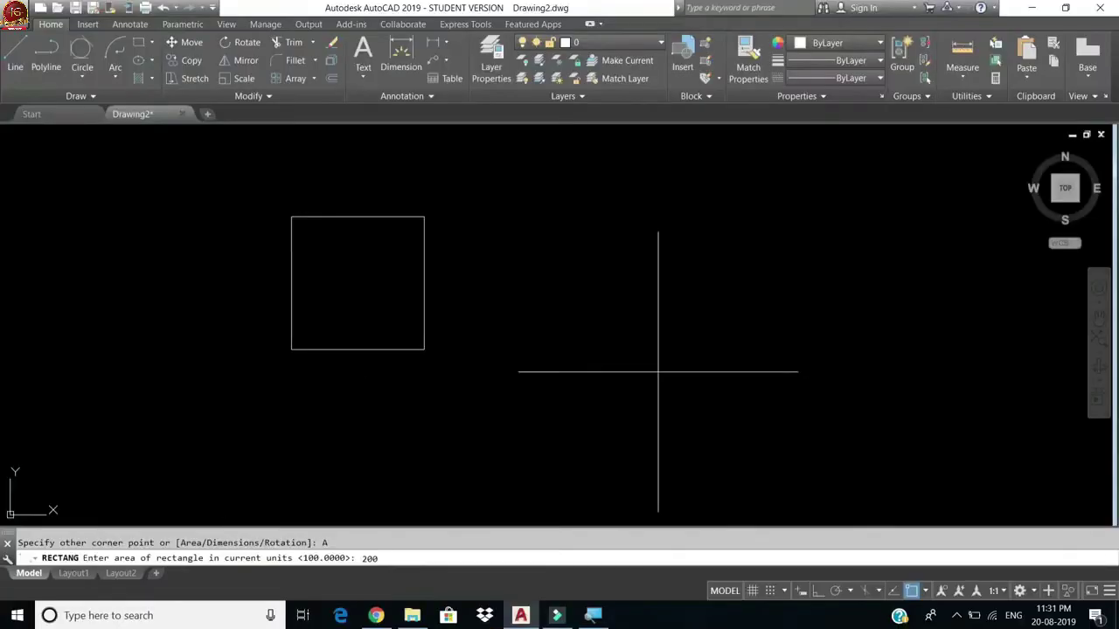
pyautogui.press('Return')
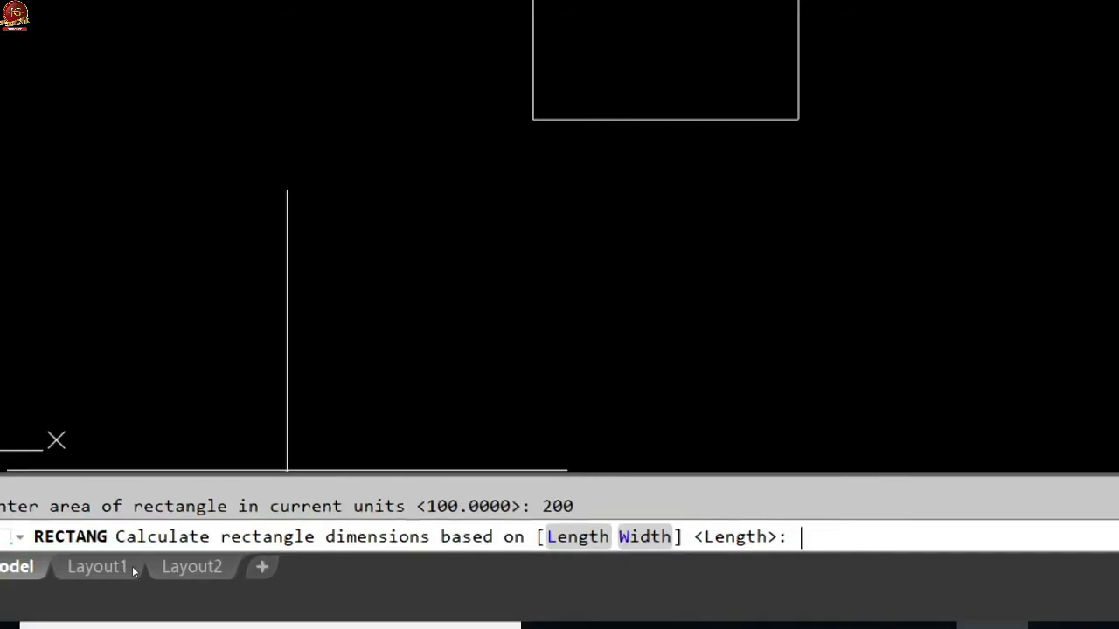
pyautogui.write('L')
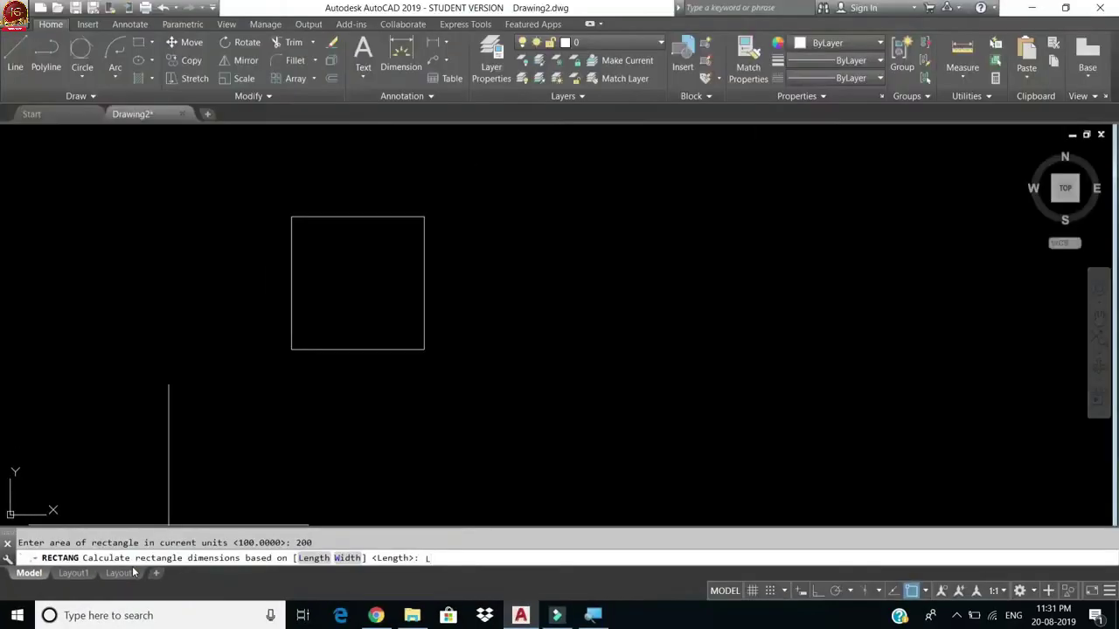
pyautogui.press('Return')
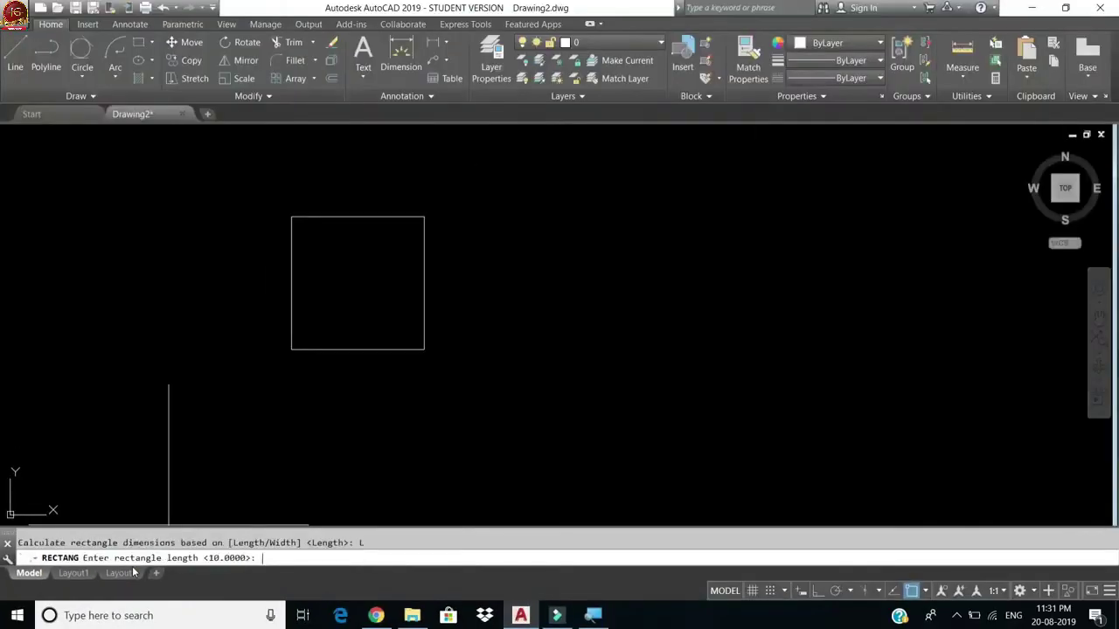
pyautogui.write('20')
pyautogui.press('Return')
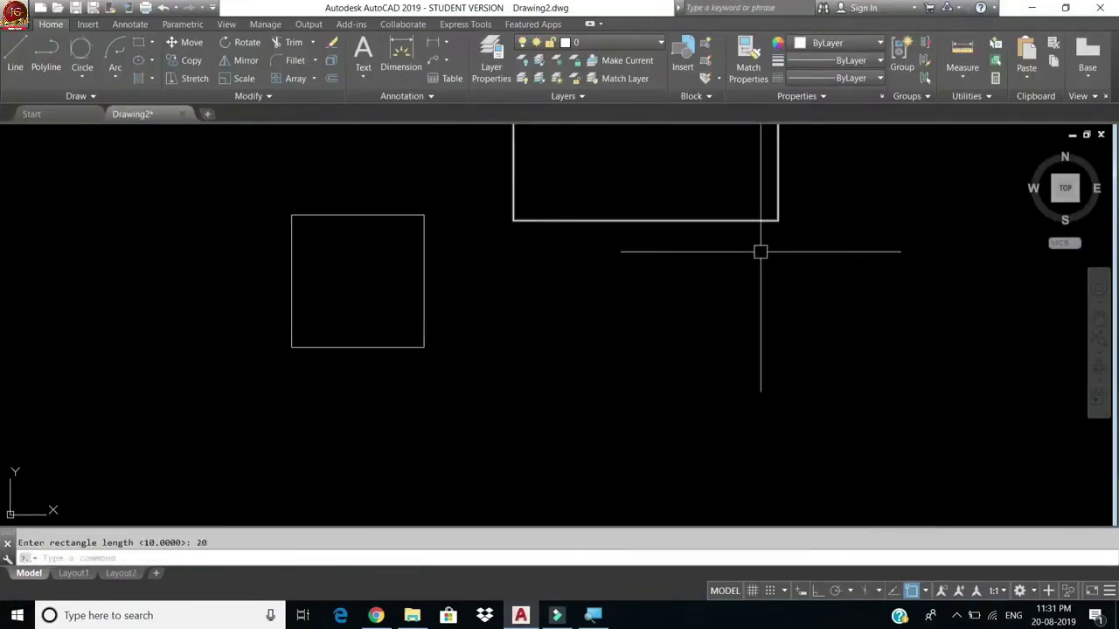
# Step: Add a vertical linear dimension to the new rectangle's right edge, placed outside the rectangle
pyautogui.scroll(-2, 724, 375)
pyautogui.scroll(1, 757, 345)
pyautogui.scroll(1, 759, 293)
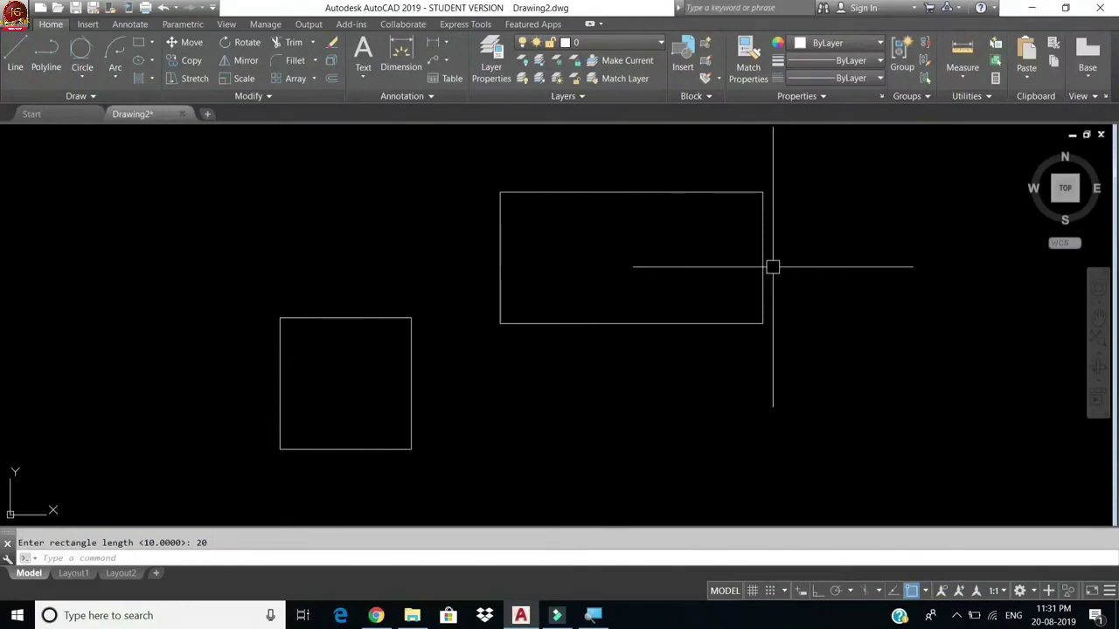
pyautogui.write('DLI')
pyautogui.press('Return')
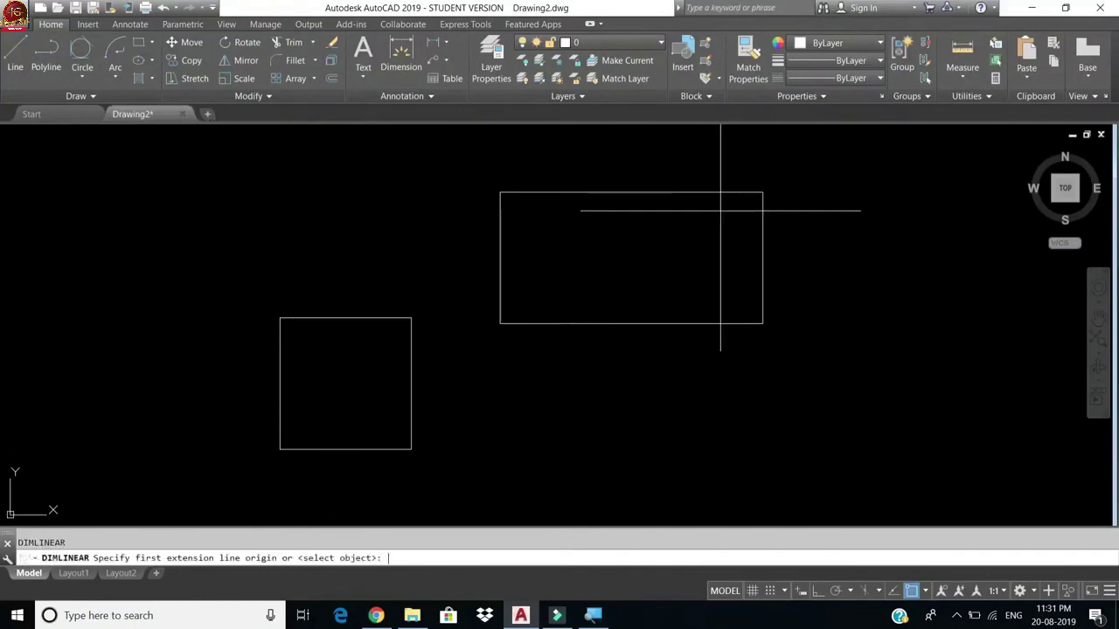
pyautogui.click(762, 193)
pyautogui.click(763, 322)
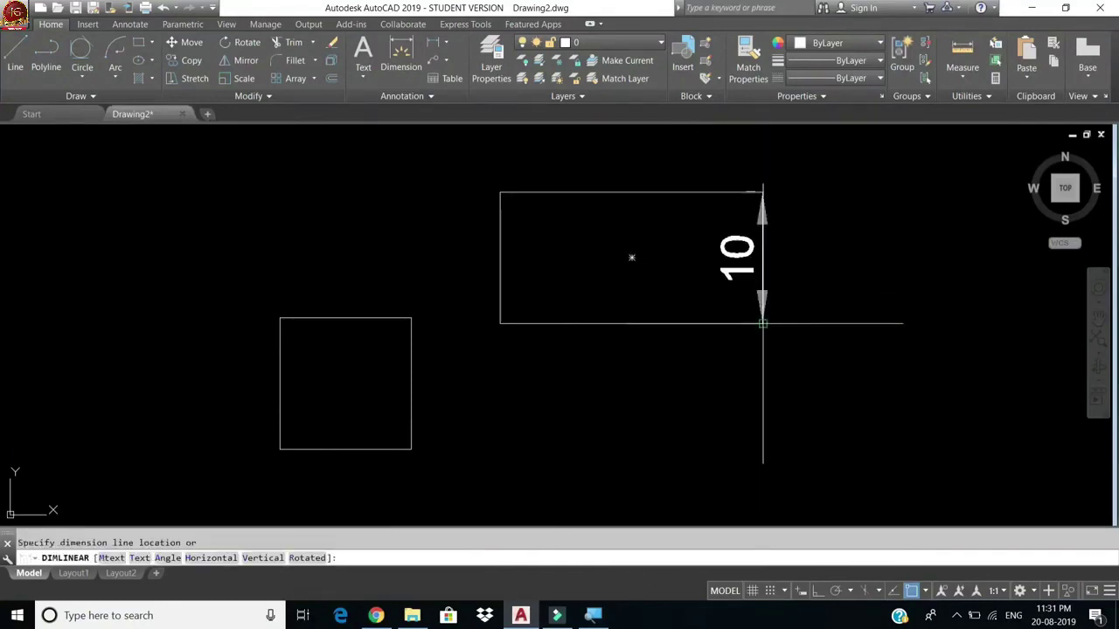
pyautogui.click(821, 319)
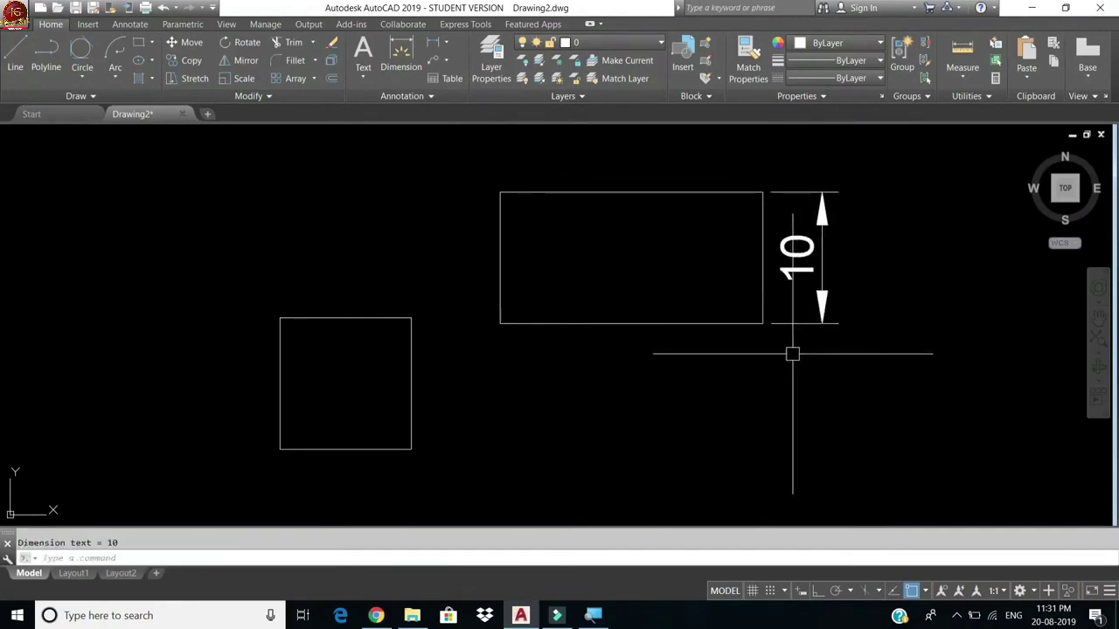
# Step: Check the area of the dimensioned rectangle in its properties, enlarging the palette to show all geometry values and closing it when done
pyautogui.click(681, 324)
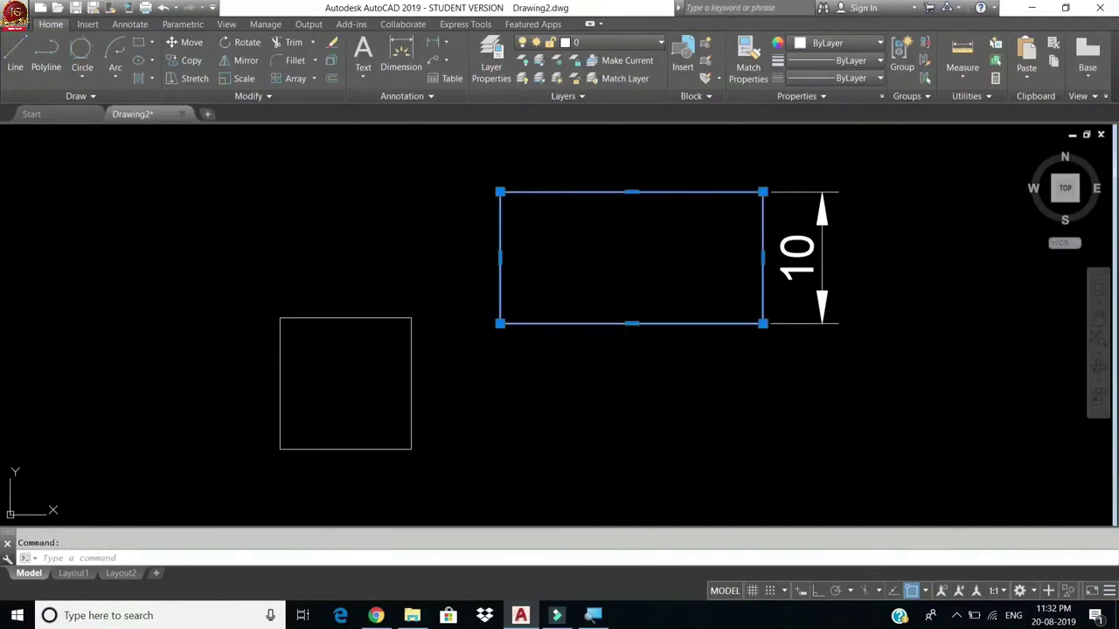
pyautogui.rightClick(666, 324)
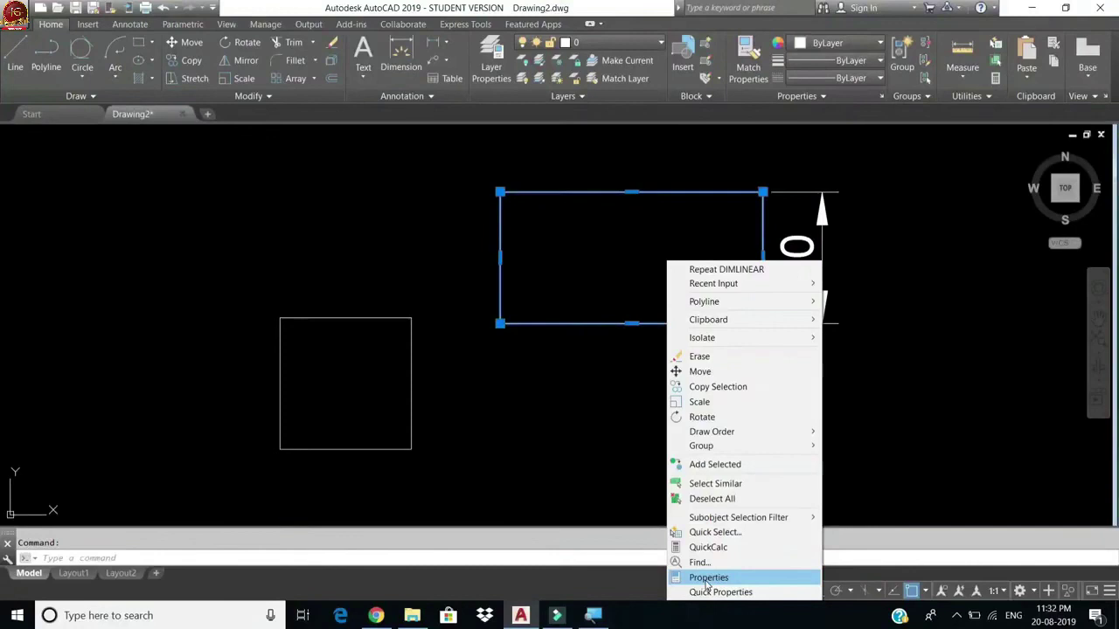
pyautogui.click(706, 578)
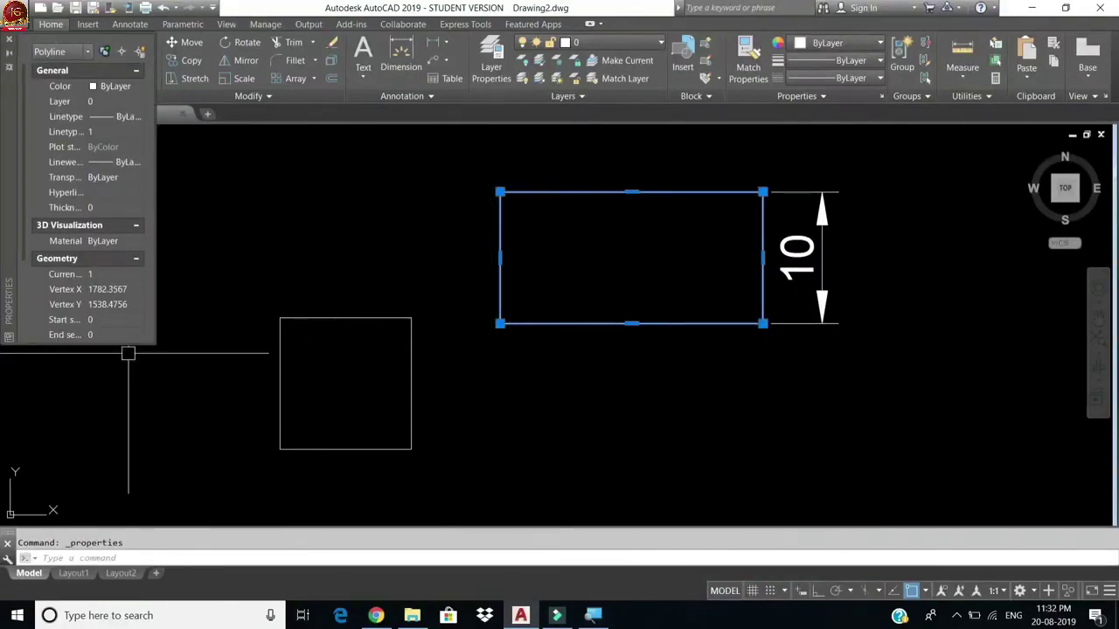
pyautogui.moveTo(155, 344); pyautogui.dragTo(250, 489)
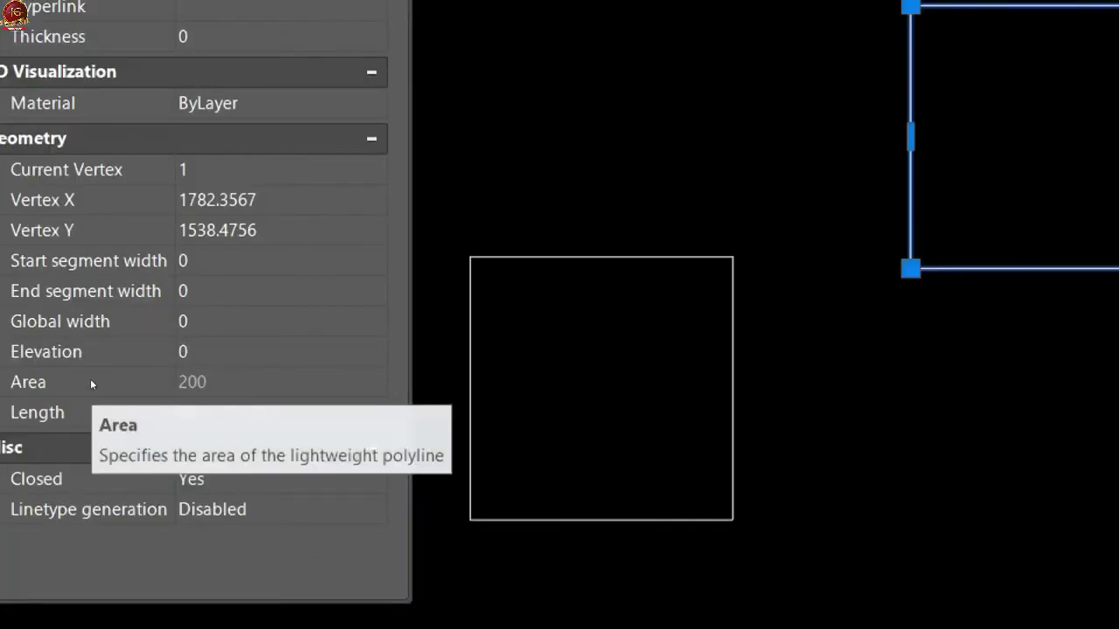
pyautogui.moveTo(101, 402)
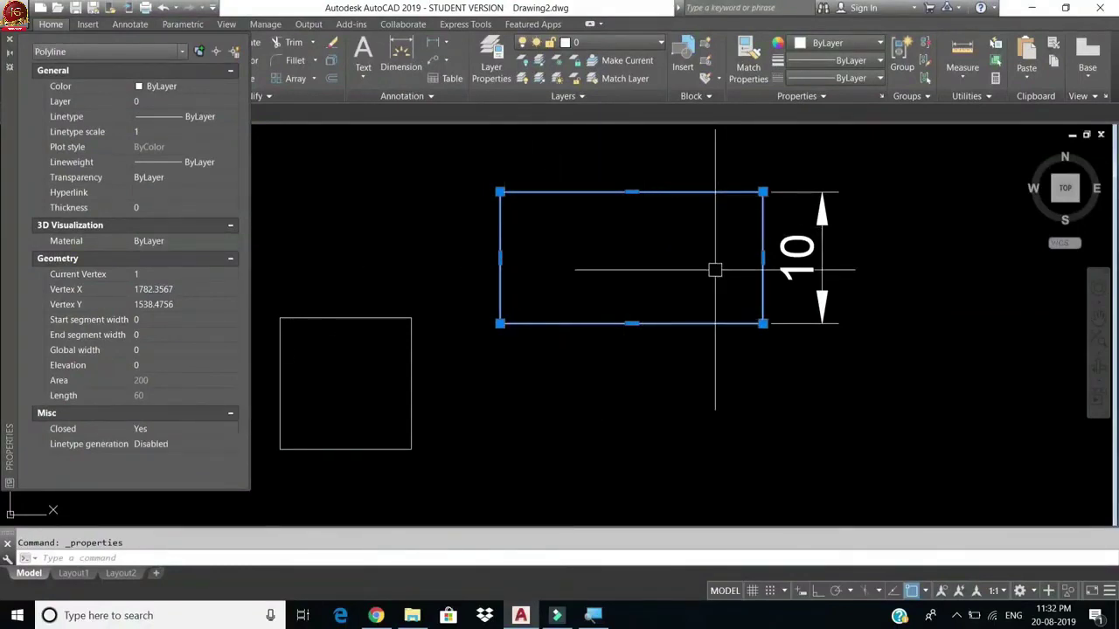
pyautogui.click(11, 41)
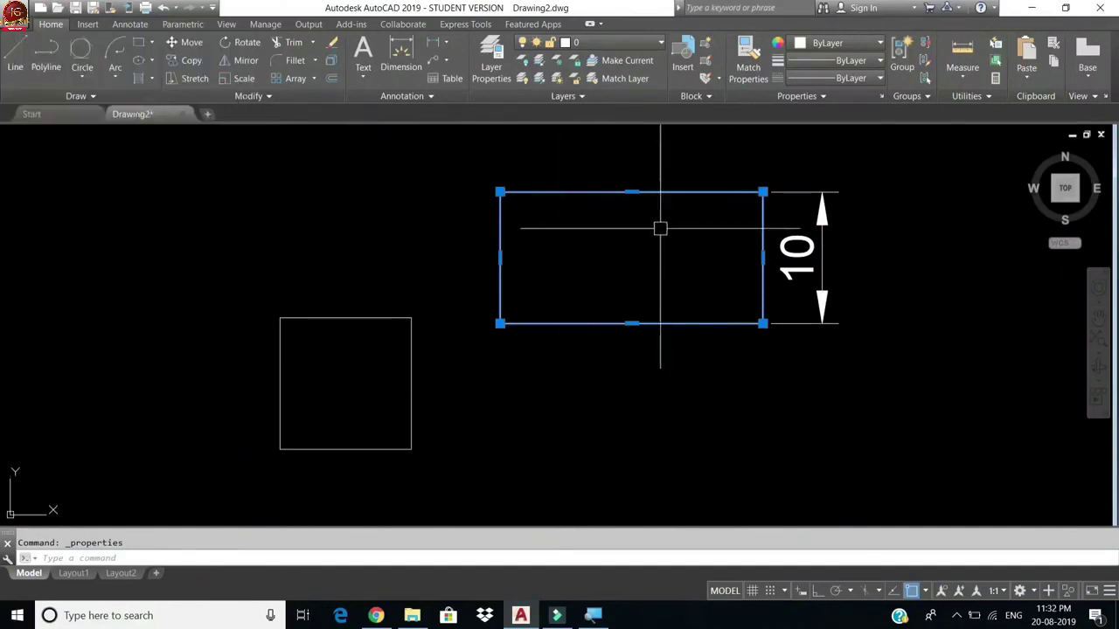
# Step: Erase all objects in the drawing, including both rectangles and the dimension
pyautogui.hotkey('ctrl', 'a')
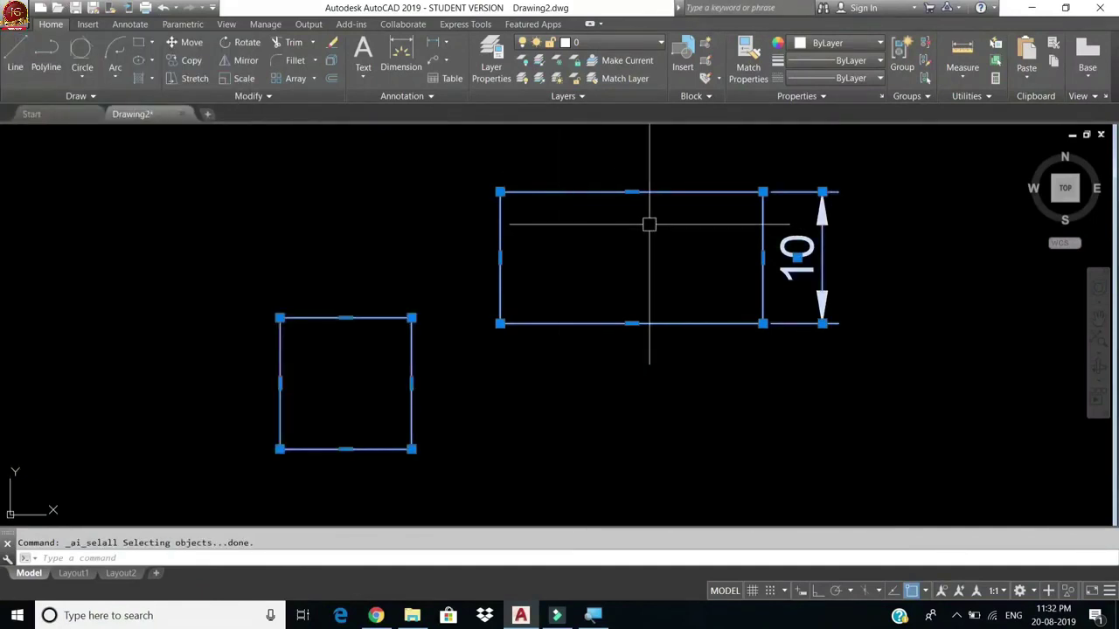
pyautogui.press('Delete')
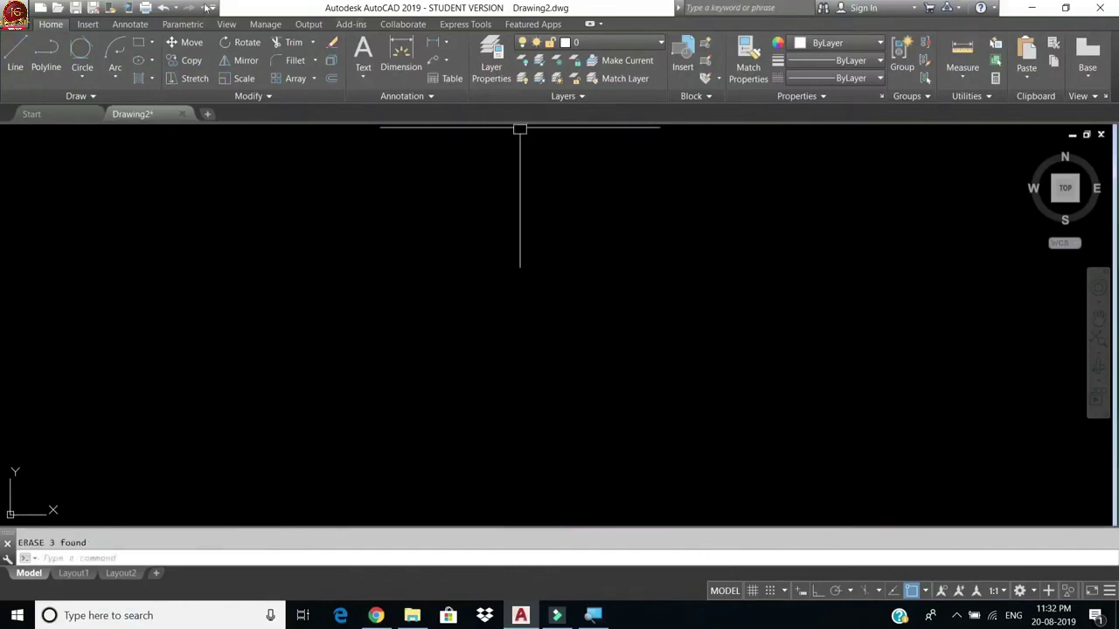
# Step: Draw a rectangle rotated by 45 degrees using the Rectangle command's Rotation option
pyautogui.click(139, 43)
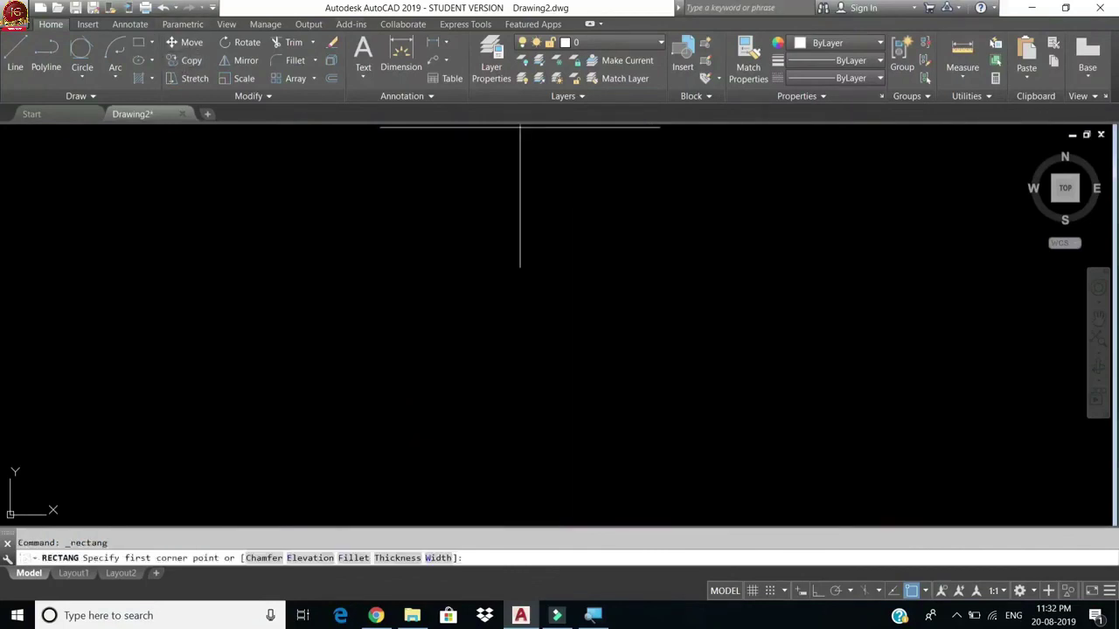
pyautogui.click(329, 248)
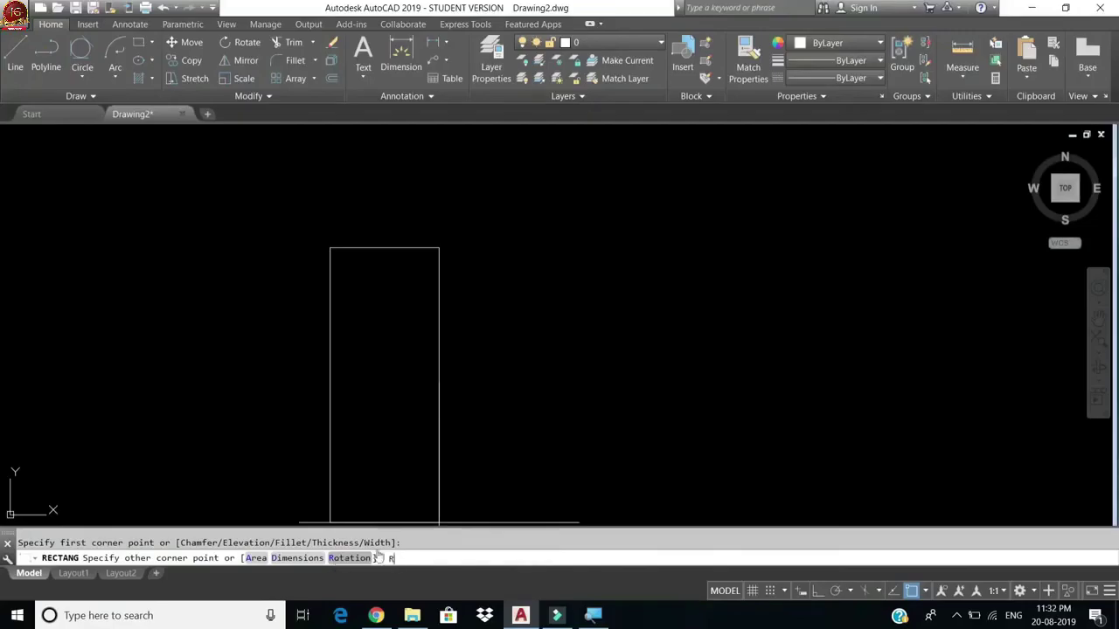
pyautogui.write('R')
pyautogui.press('Return')
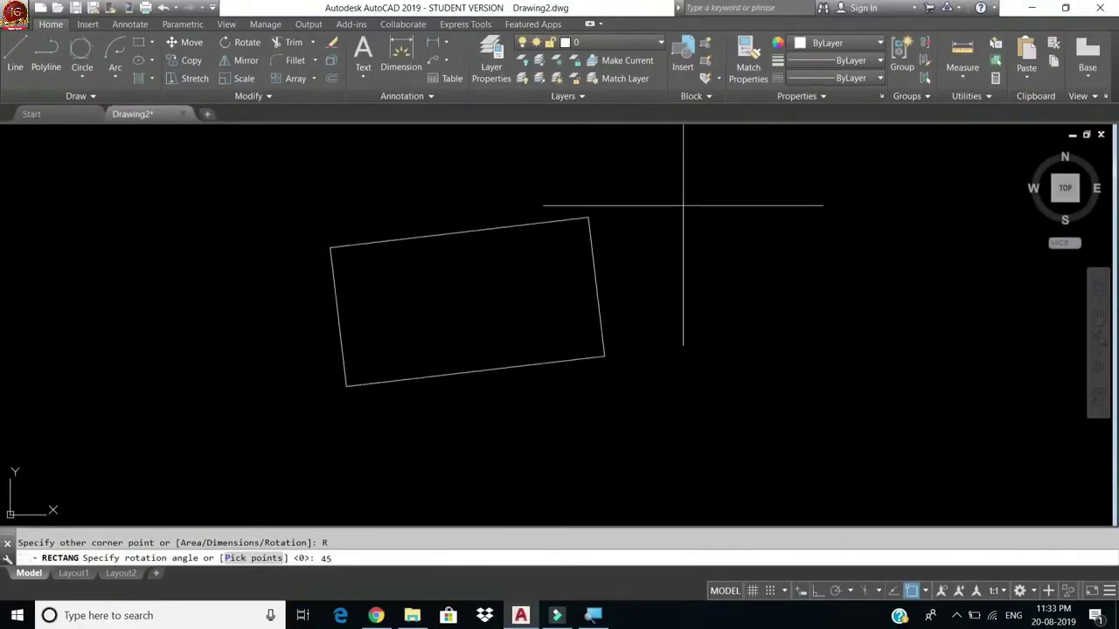
pyautogui.press('Return')
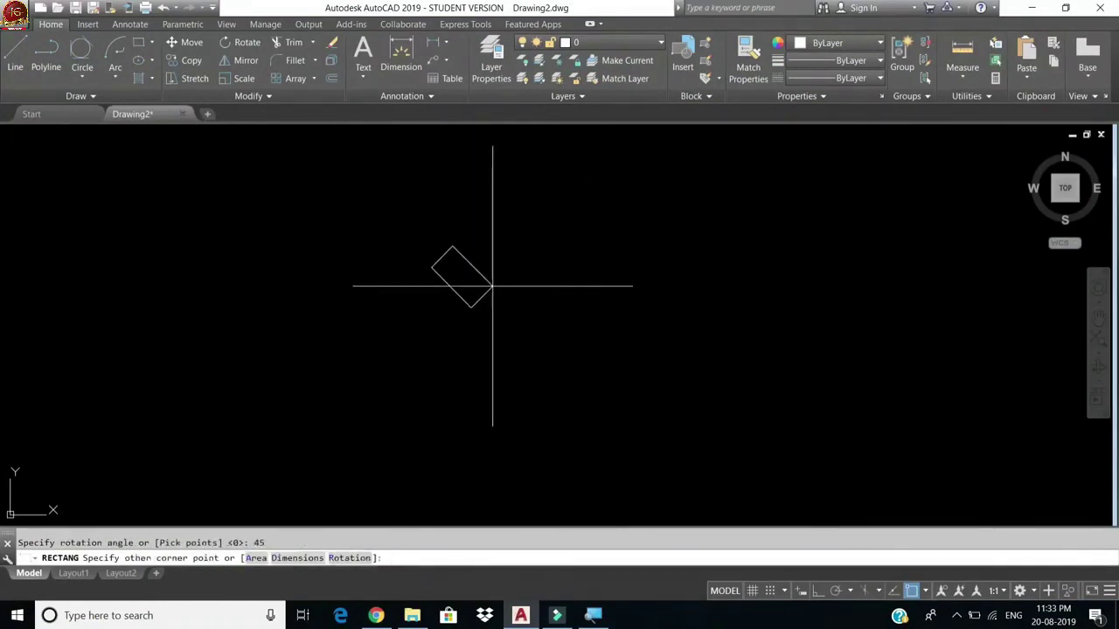
pyautogui.click(574, 226)
# Step: Draw two more rectangles to the left of the first one, keeping the same 45-degree rotation
pyautogui.press('Return')
pyautogui.click(222, 274)
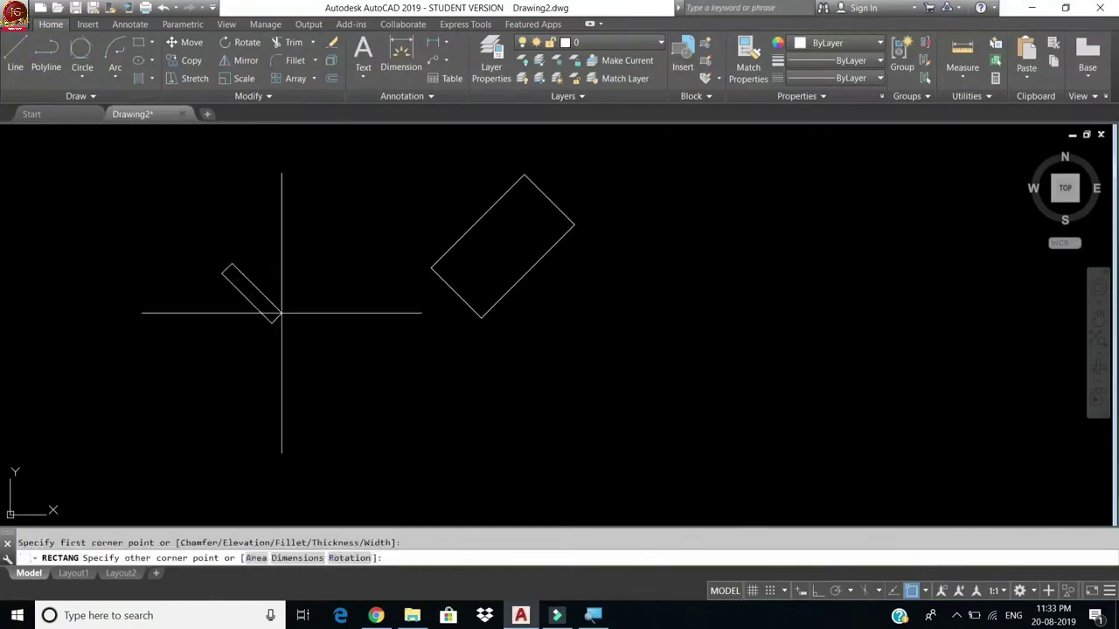
pyautogui.click(359, 219)
pyautogui.press('Return')
pyautogui.click(119, 261)
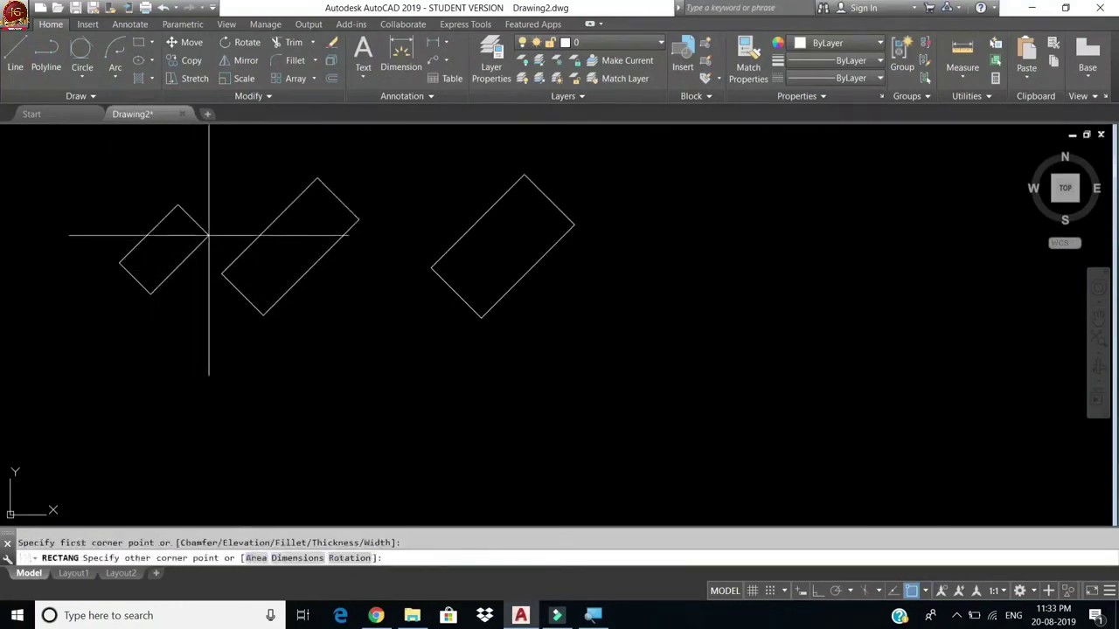
pyautogui.click(220, 226)
# Step: Draw a horizontal polyline with Ortho on, running right from the lowest corner of the rightmost rotated rectangle
pyautogui.scroll(2, 533, 229)
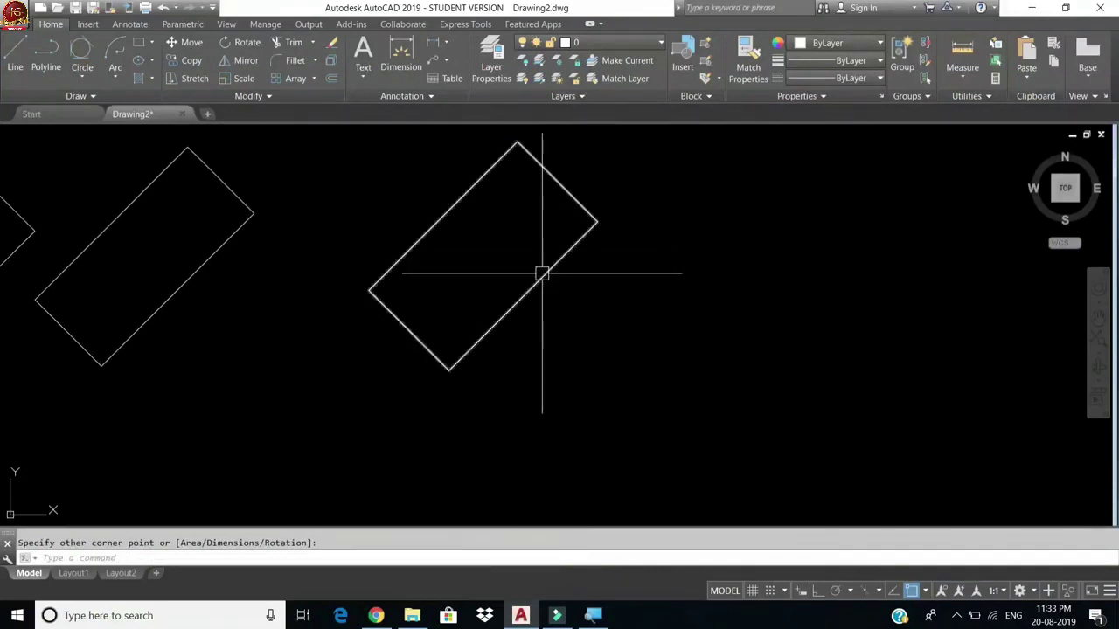
pyautogui.scroll(1, 539, 274)
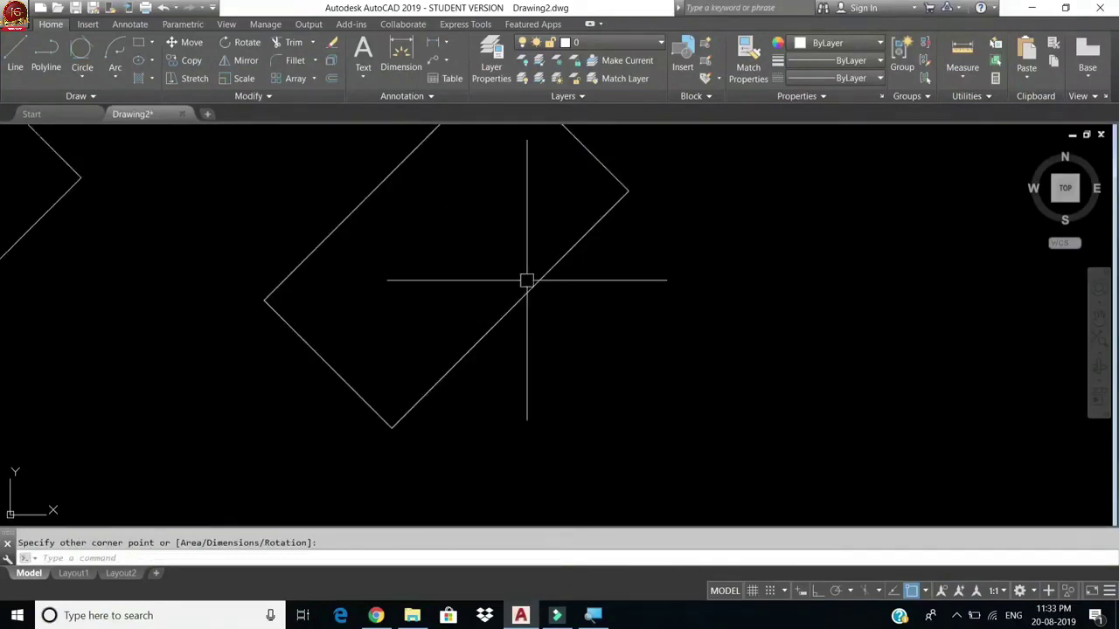
pyautogui.write('pl')
pyautogui.press('Return')
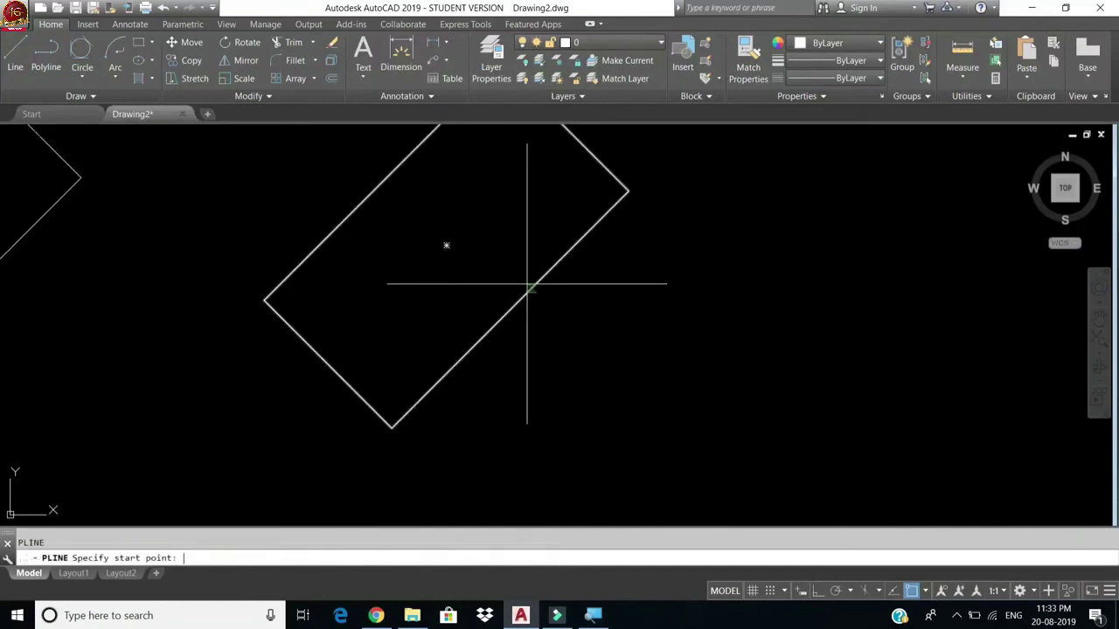
pyautogui.click(392, 427)
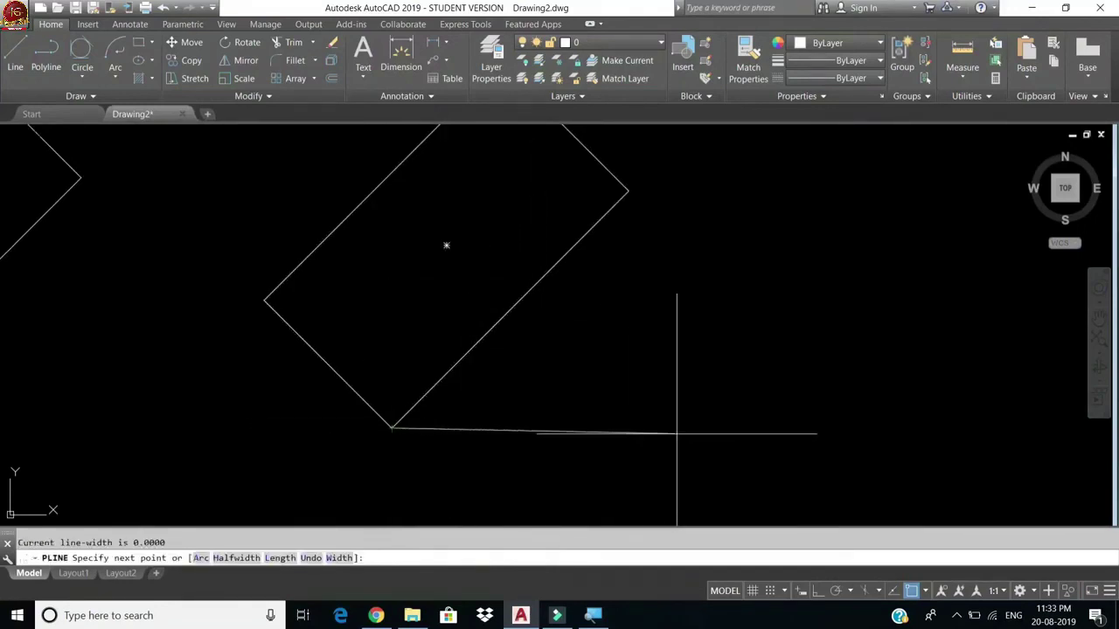
pyautogui.press('F8')
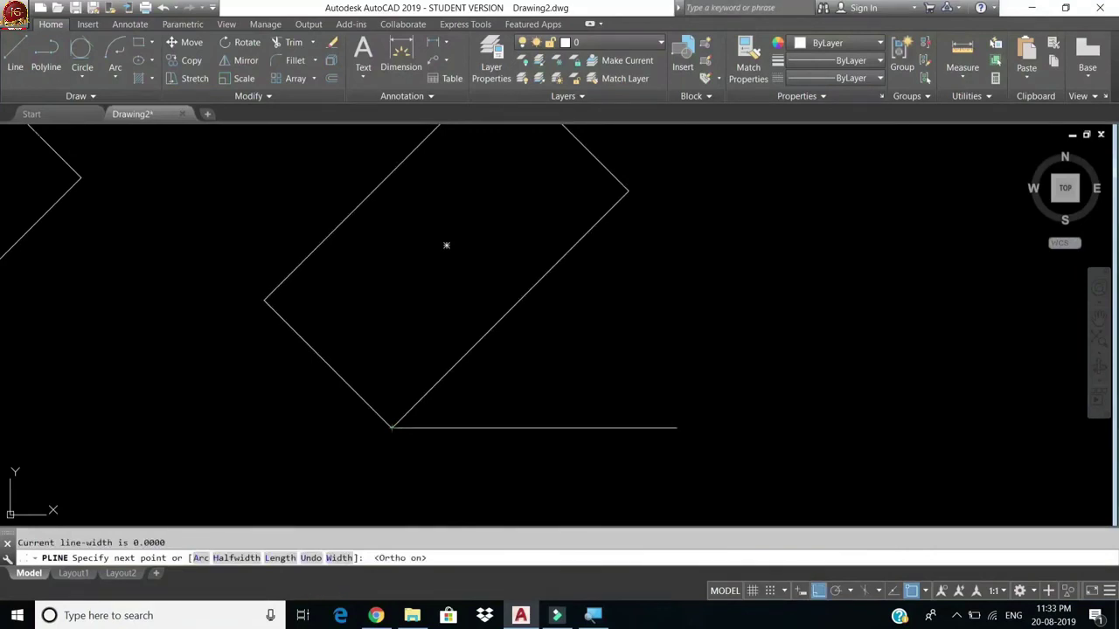
pyautogui.click(750, 428)
pyautogui.press('Escape')
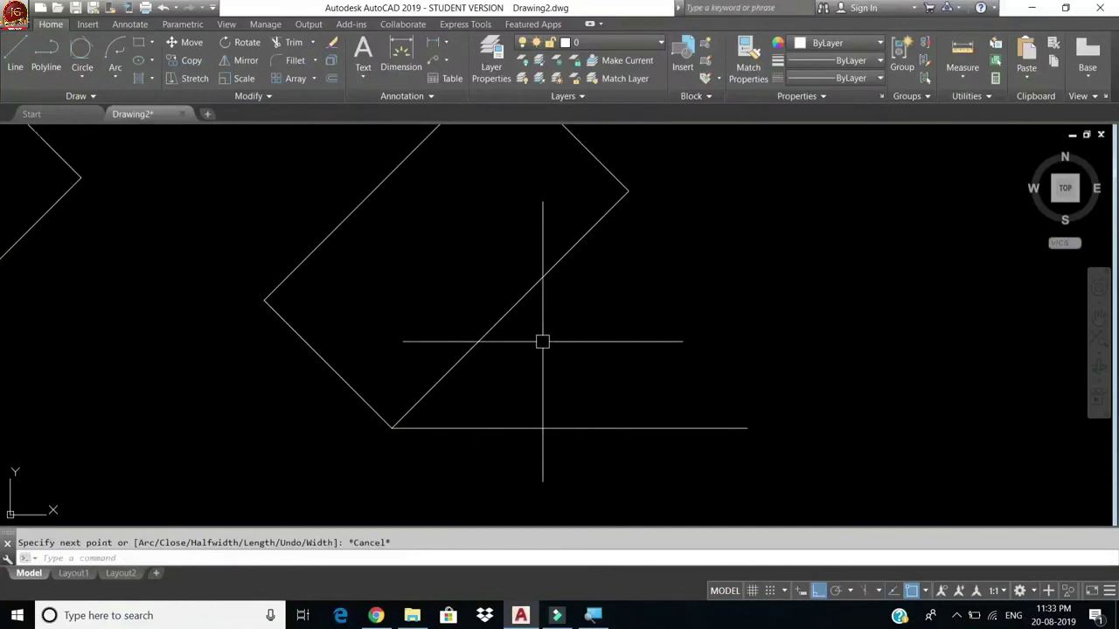
# Step: Add an angular dimension between the horizontal polyline and the adjoining lower edge of the rotated rectangle
pyautogui.write('DAN')
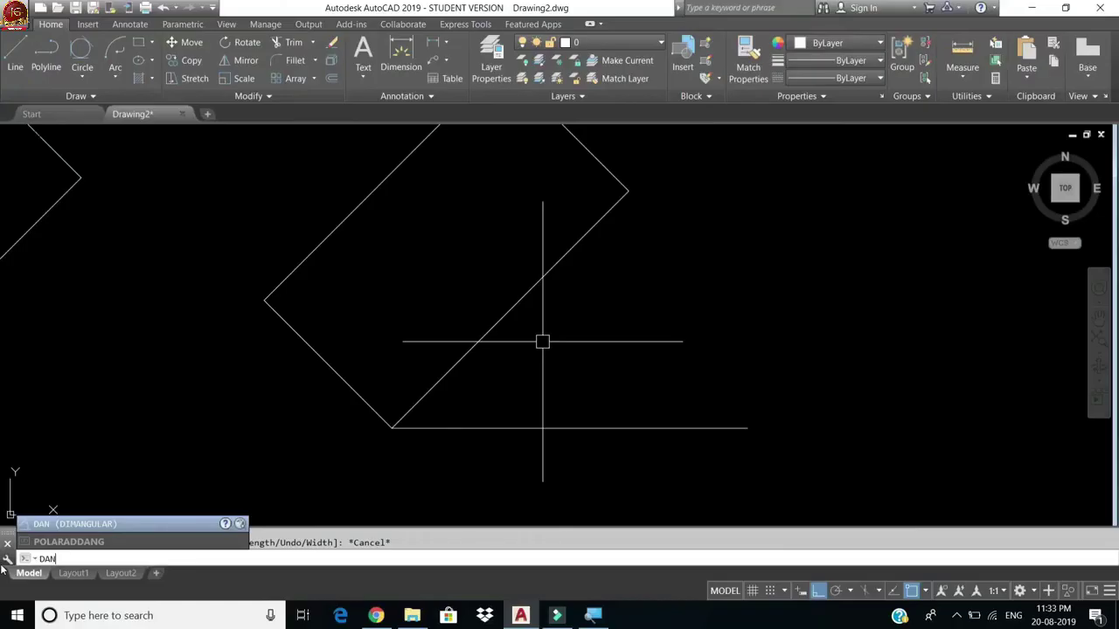
pyautogui.press('Return')
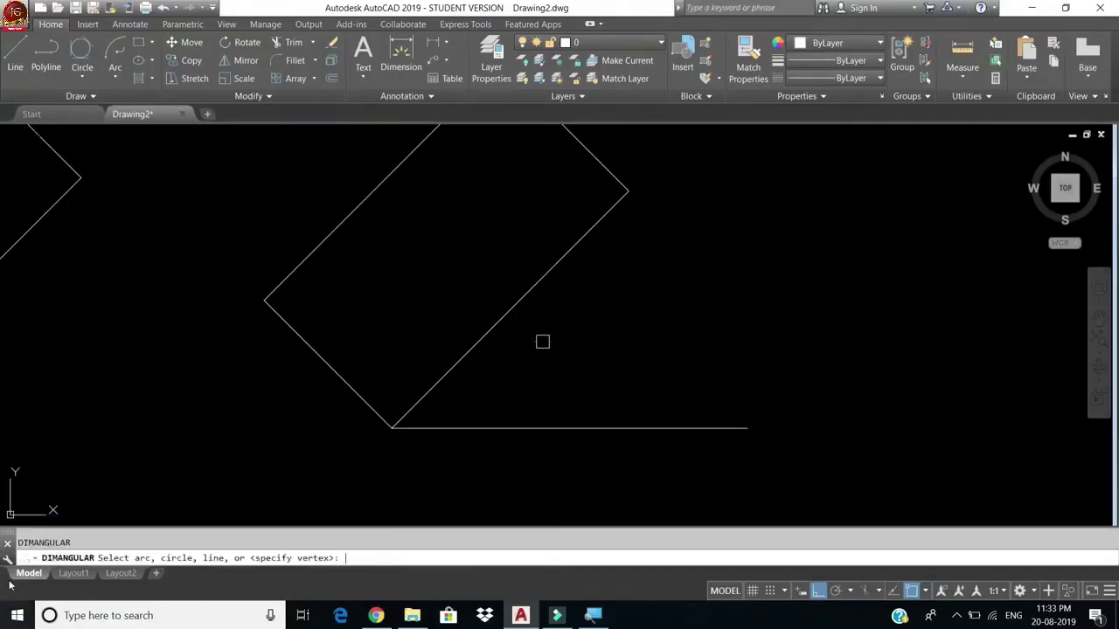
pyautogui.click(548, 428)
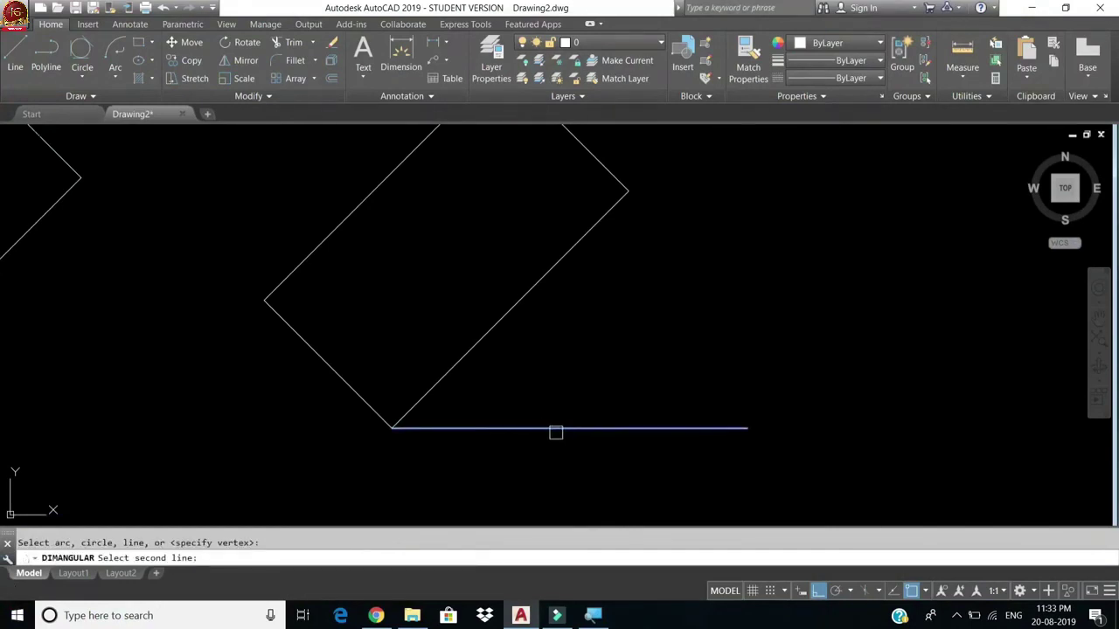
pyautogui.click(495, 325)
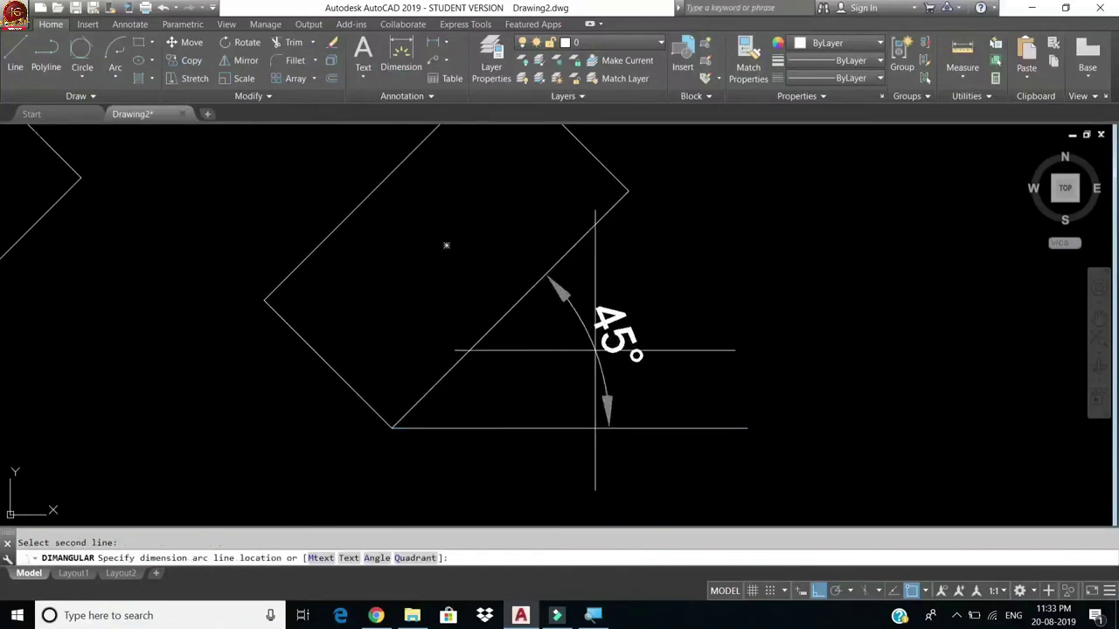
pyautogui.click(670, 343)
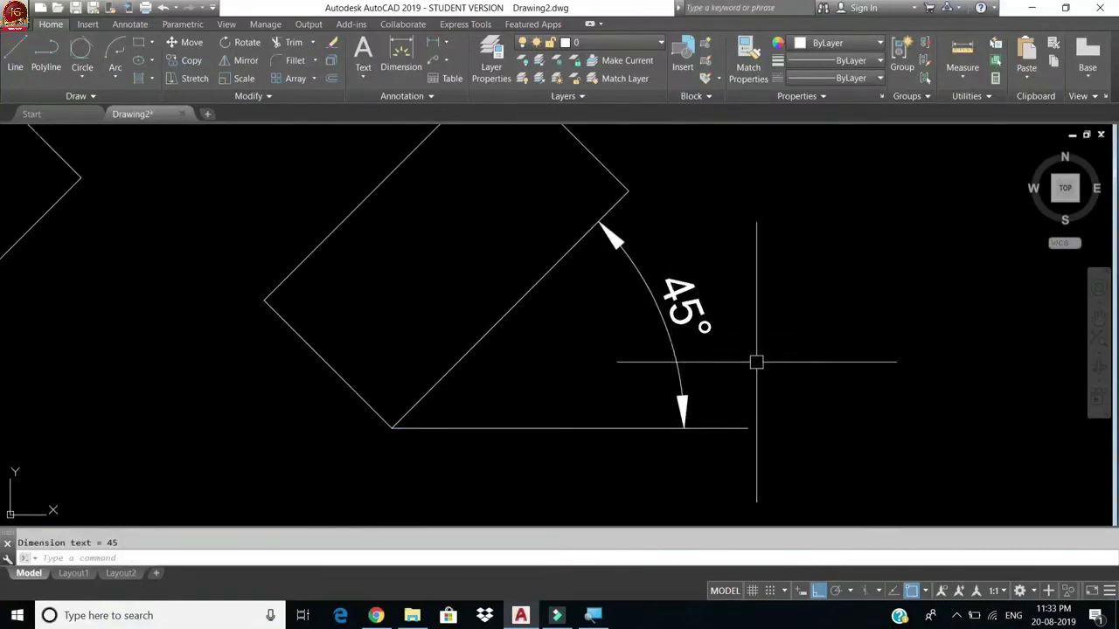
# Step: Erase all objects in the drawing, including the rotated rectangles, the polyline and the angular dimension
pyautogui.hotkey('ctrl', 'a')
pyautogui.write('E')
pyautogui.press('Return')
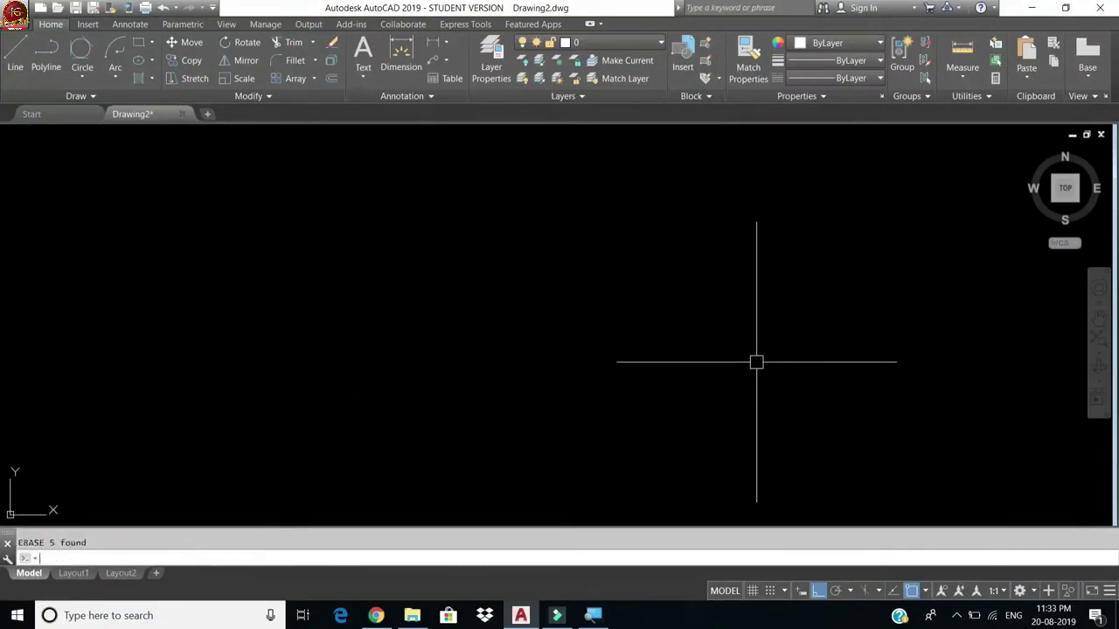
# Step: Draw a rectangle with the Rectangle command's Rotation option set to 0 degrees
pyautogui.write('REC')
pyautogui.press('Return')
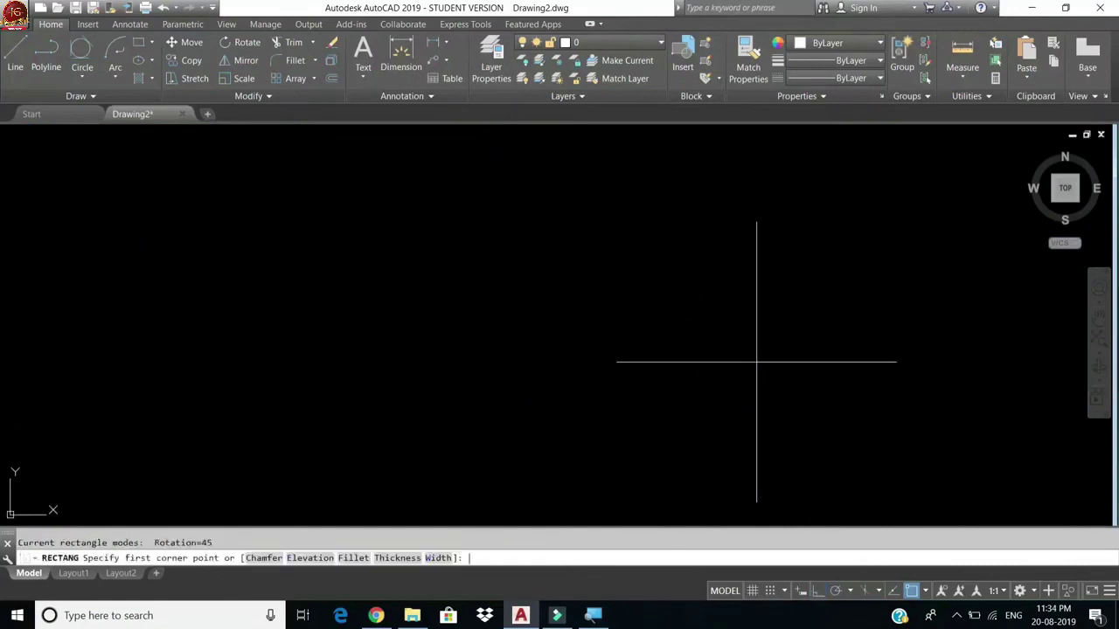
pyautogui.click(308, 212)
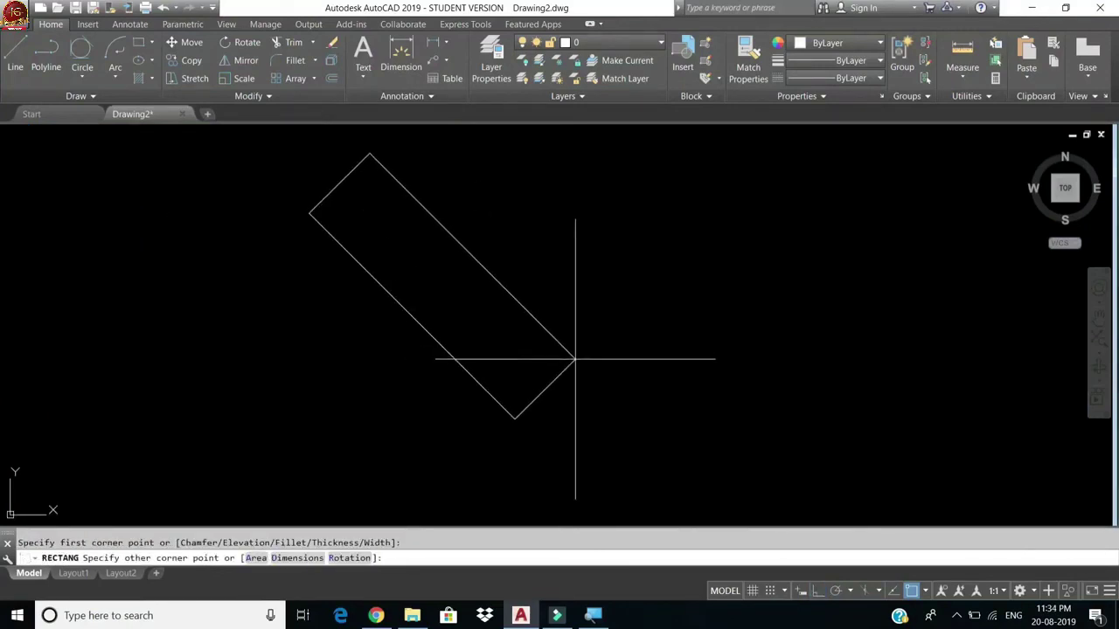
pyautogui.write('R')
pyautogui.press('Return')
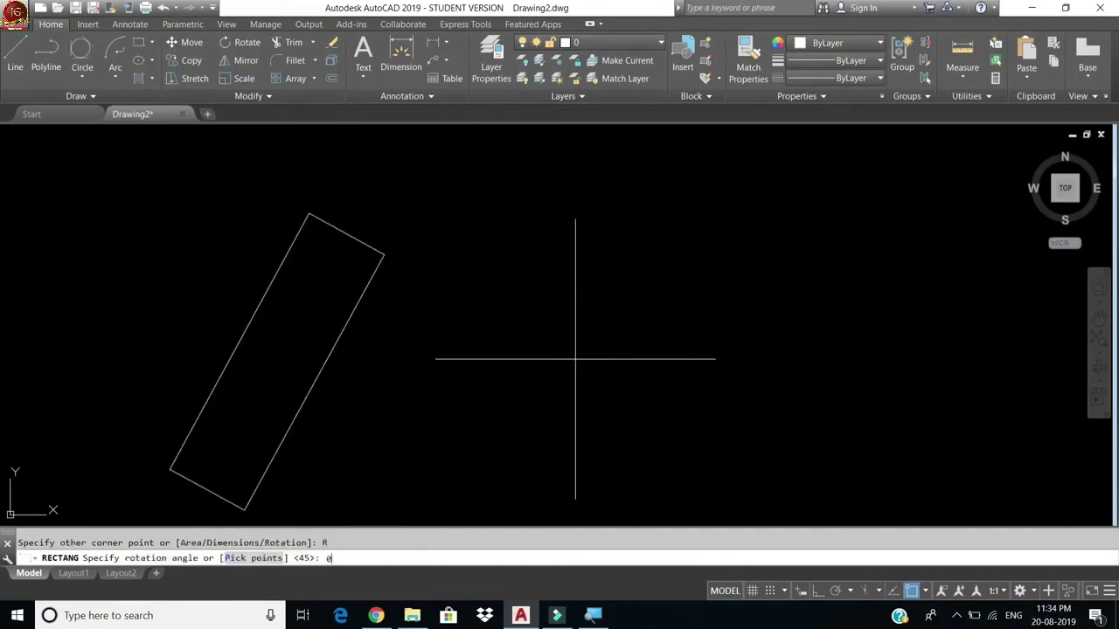
pyautogui.write('0')
pyautogui.press('Return')
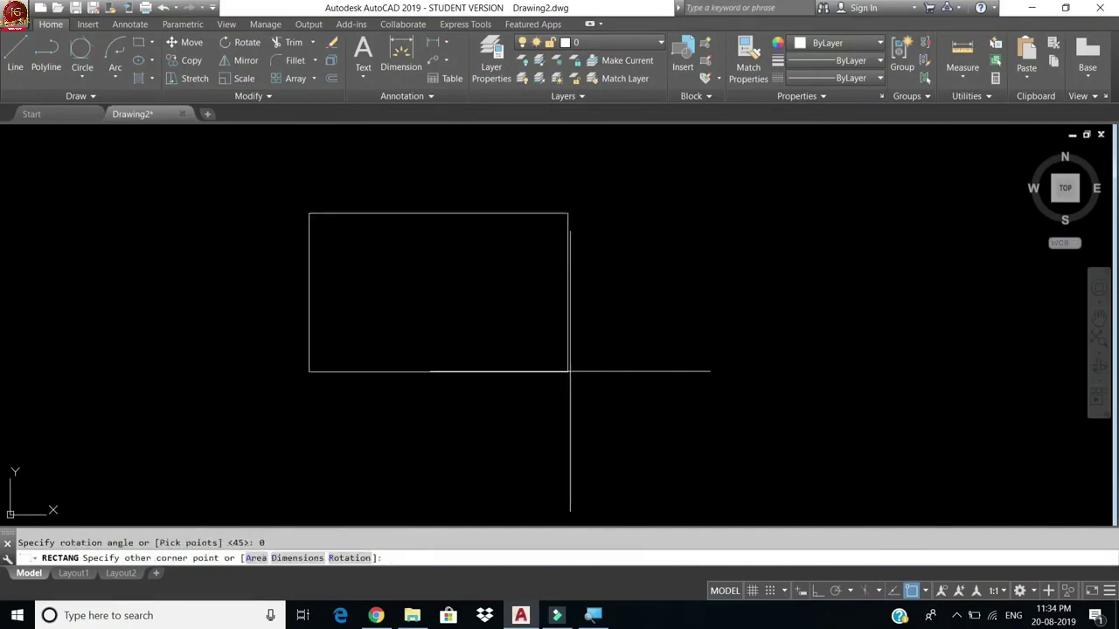
pyautogui.click(658, 396)
# Step: Draw a second, smaller unrotated rectangle to the left of the first one
pyautogui.press('Return')
pyautogui.click(102, 221)
pyautogui.click(210, 330)
# Step: Erase both unrotated rectangles together
pyautogui.click(682, 200)
pyautogui.click(63, 365)
pyautogui.write('e')
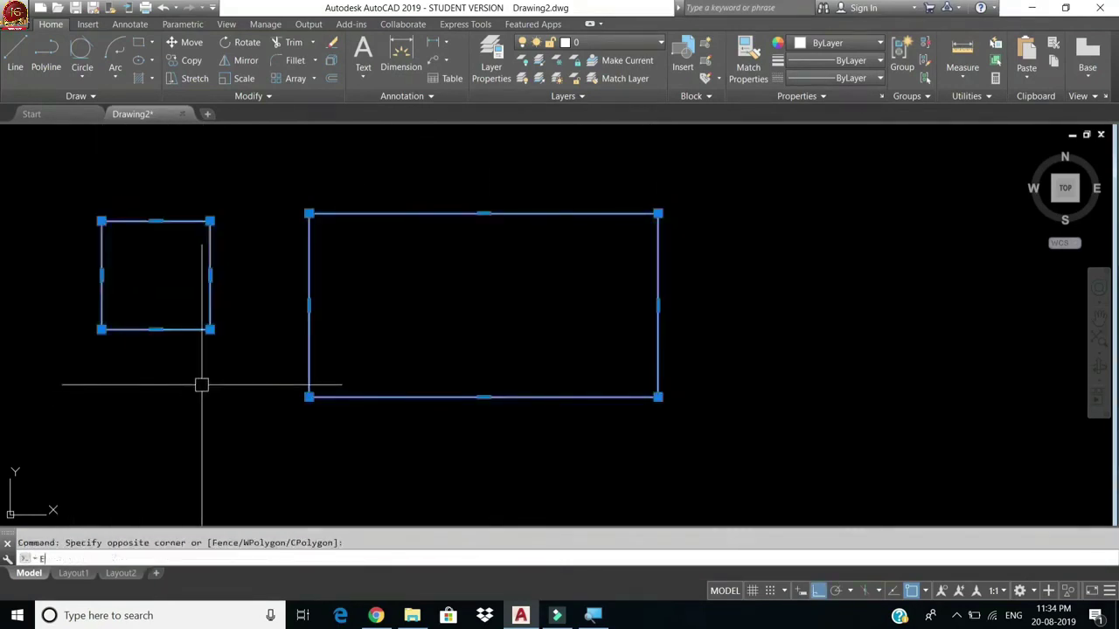
pyautogui.press('Return')
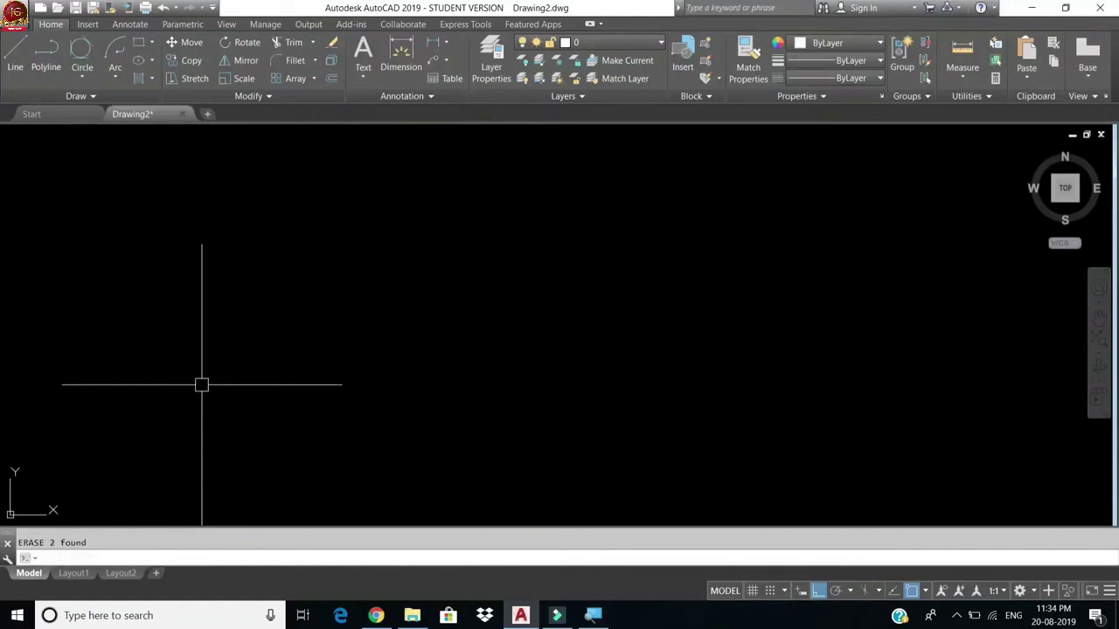
# Step: Draw a six-sided polygon in the empty drawing area, inscribed in a circle of radius 3
pyautogui.click(153, 42)
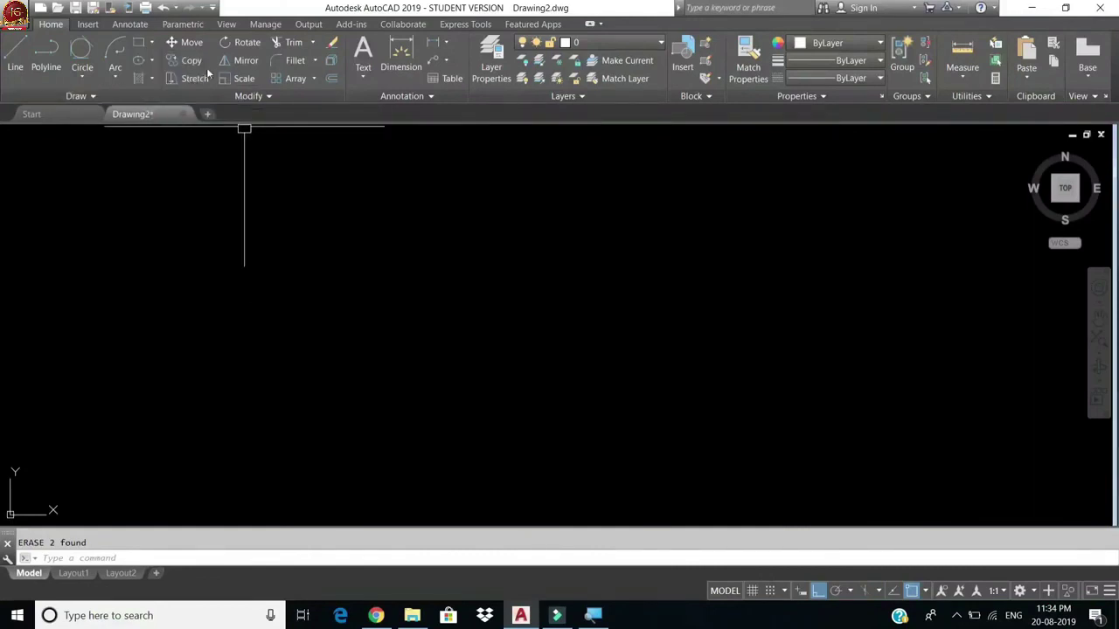
pyautogui.click(153, 42)
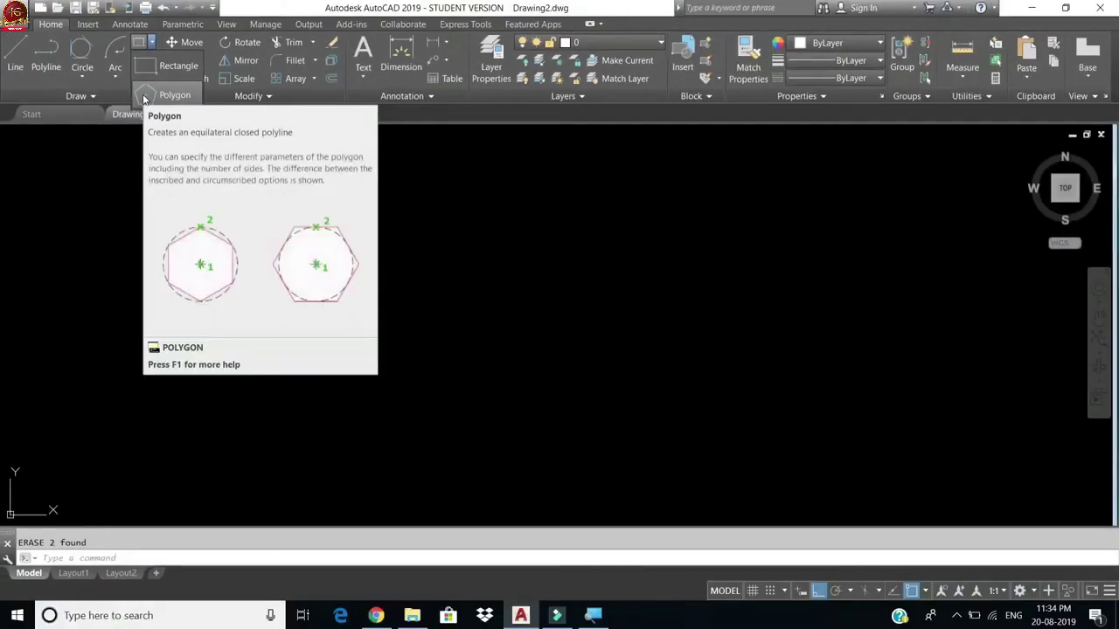
pyautogui.click(145, 98)
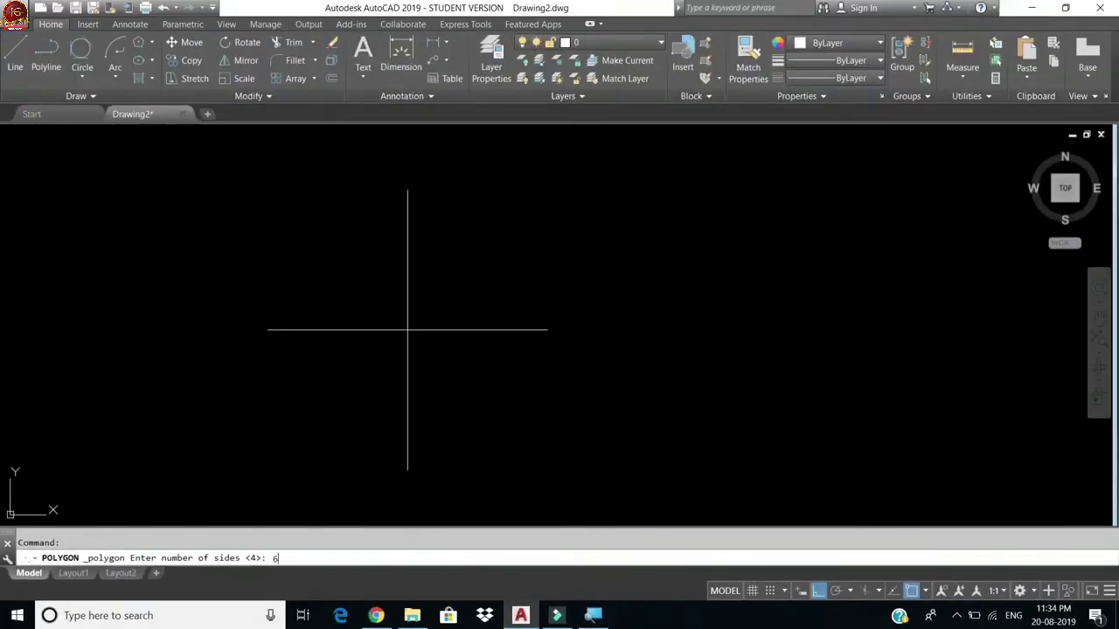
pyautogui.press('Return')
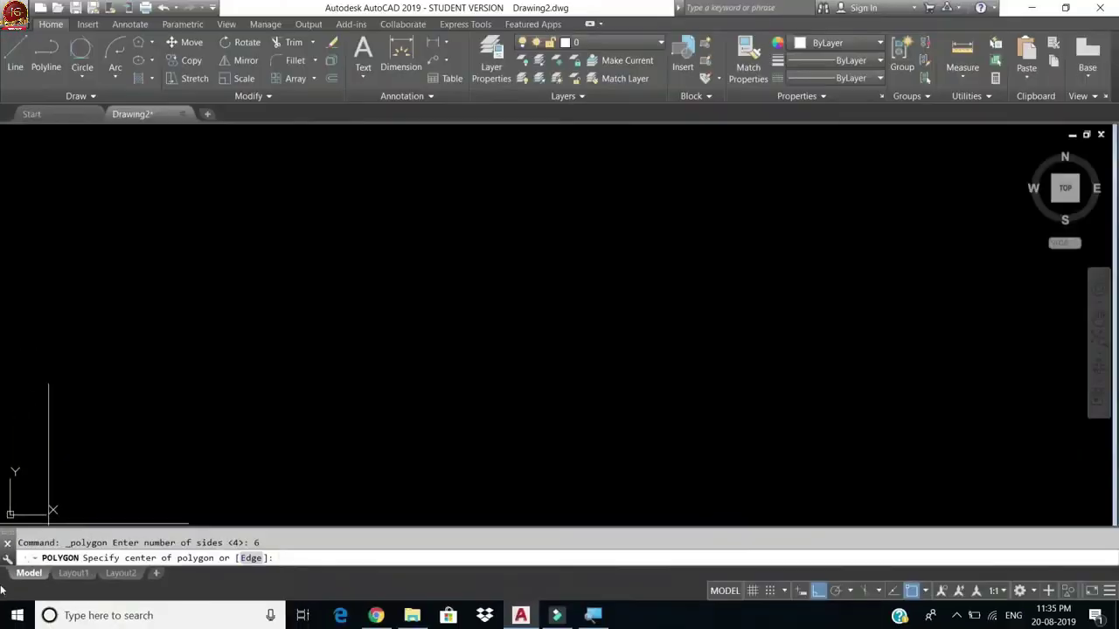
pyautogui.click(472, 307)
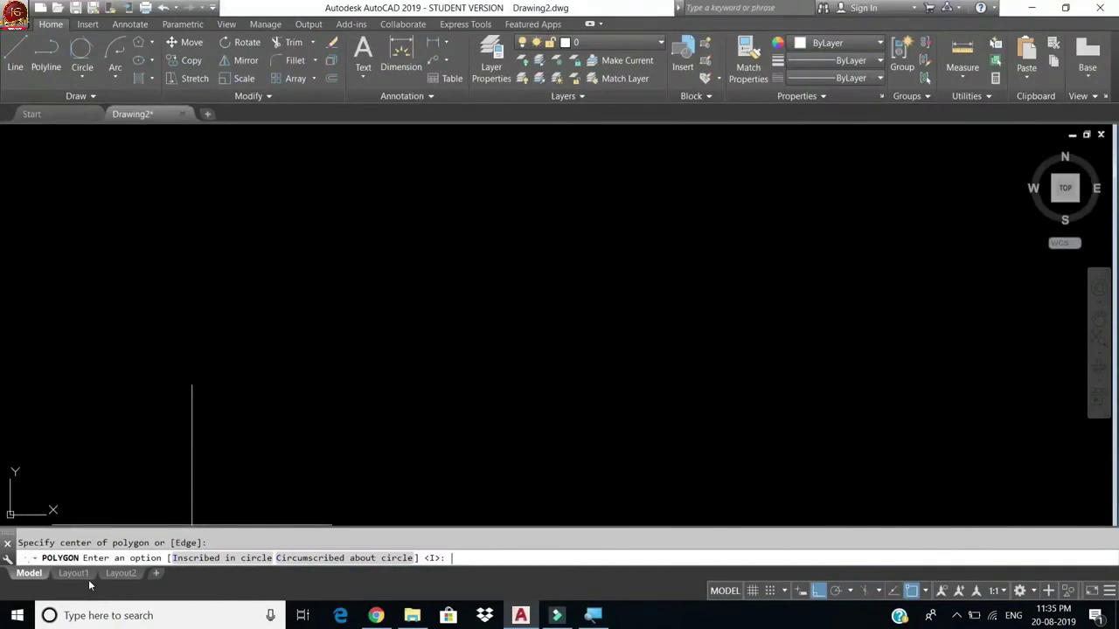
pyautogui.press('Return')
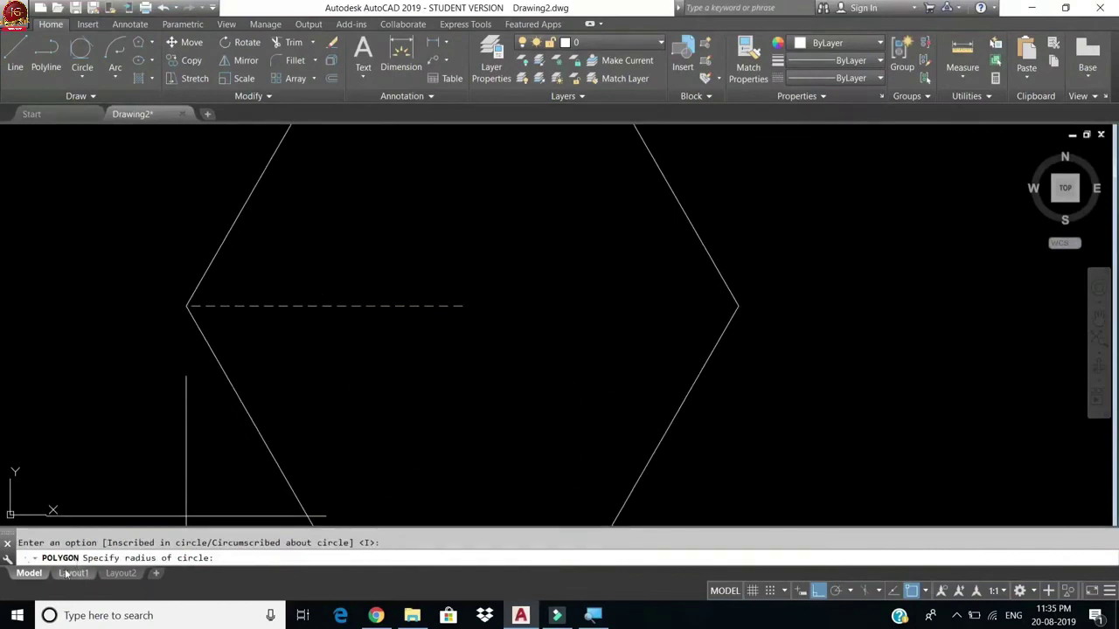
pyautogui.moveTo(65, 573)
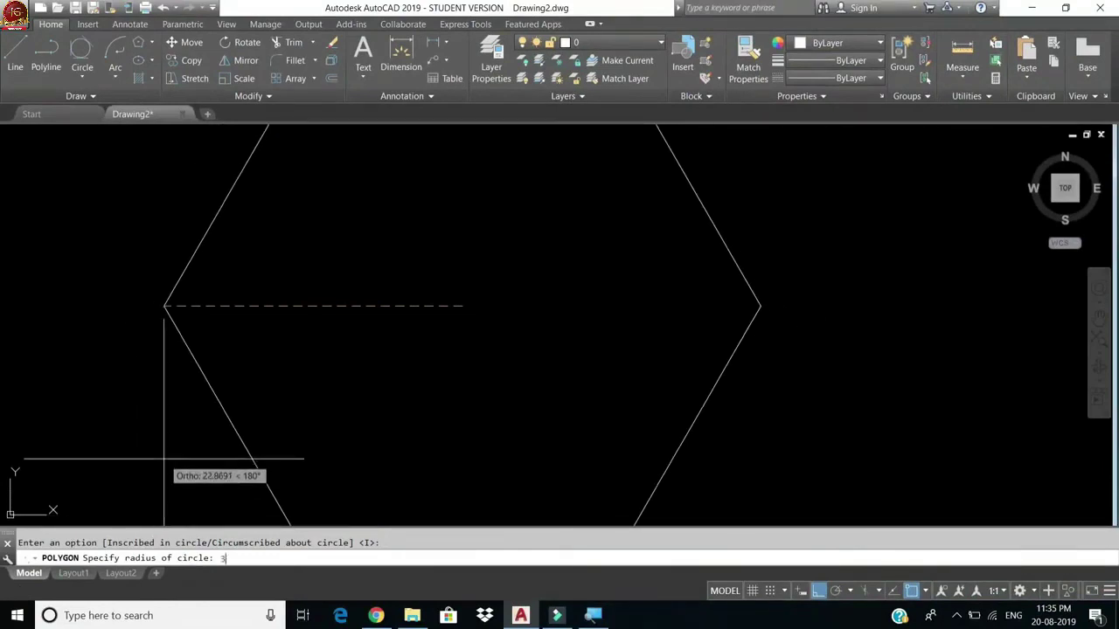
pyautogui.press('Return')
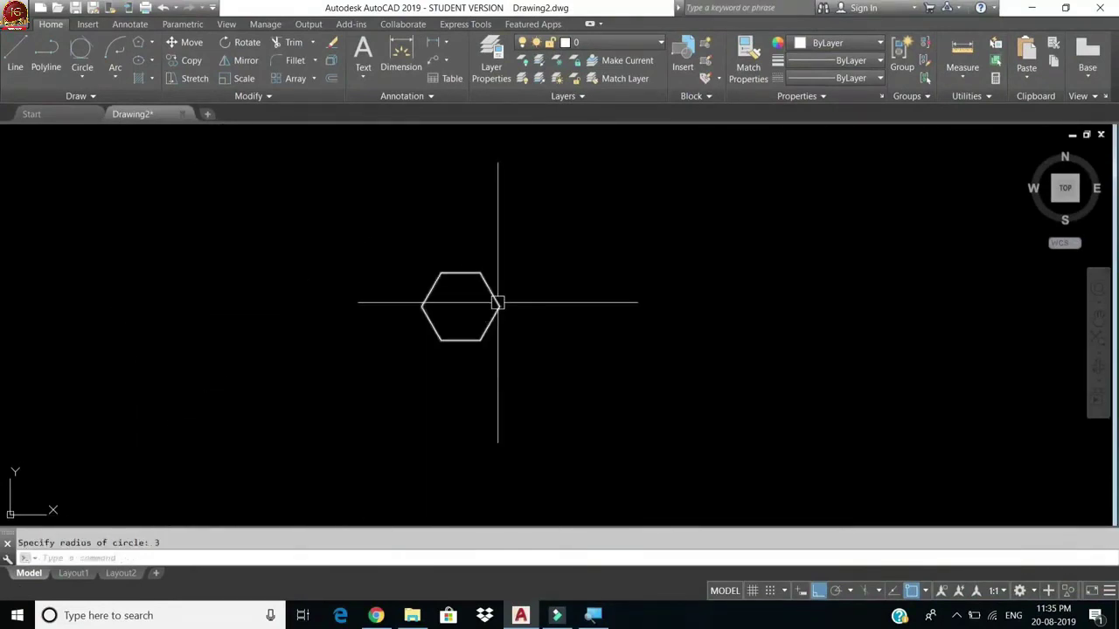
# Step: Draw a Center, Radius circle with radius 3 to the right of the hexagon
pyautogui.scroll(4, 546, 297)
pyautogui.scroll(-2, 157, 311)
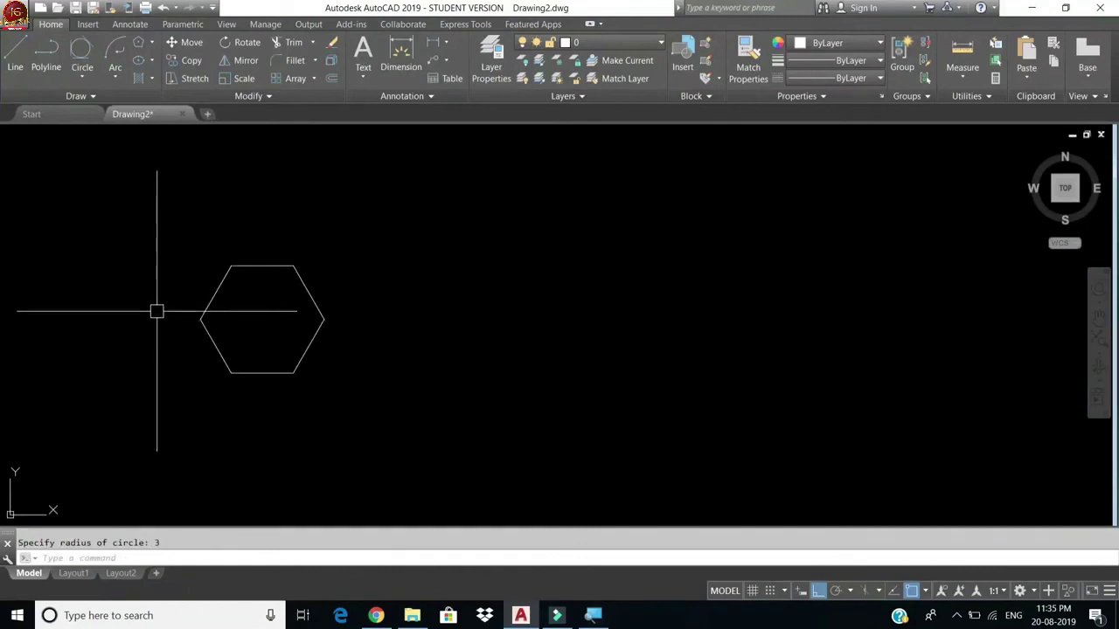
pyautogui.click(82, 61)
pyautogui.click(85, 77)
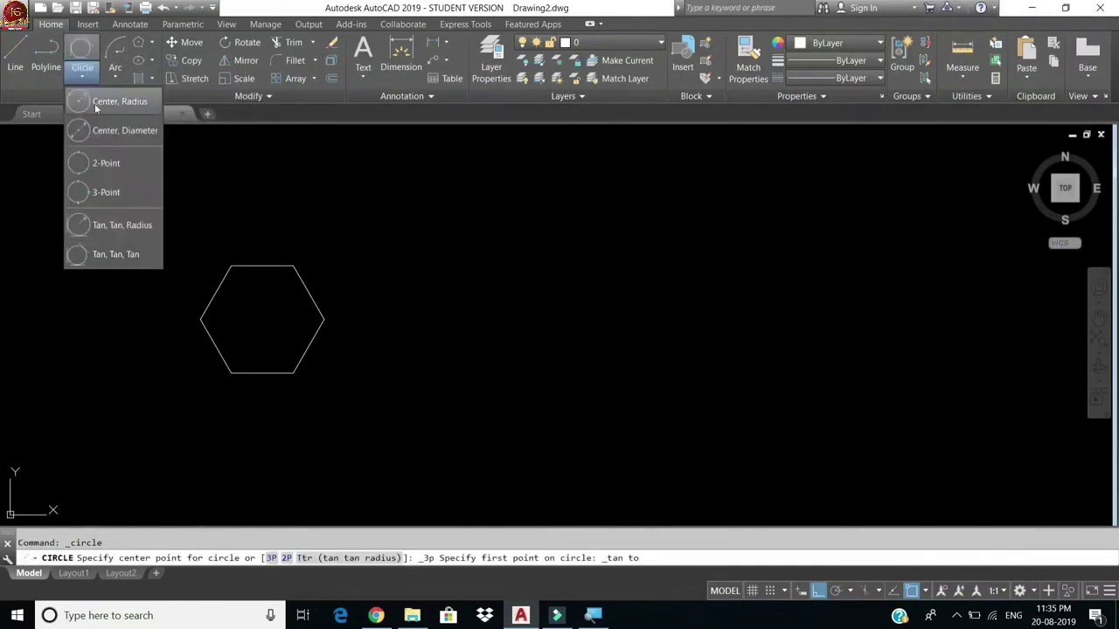
pyautogui.click(97, 102)
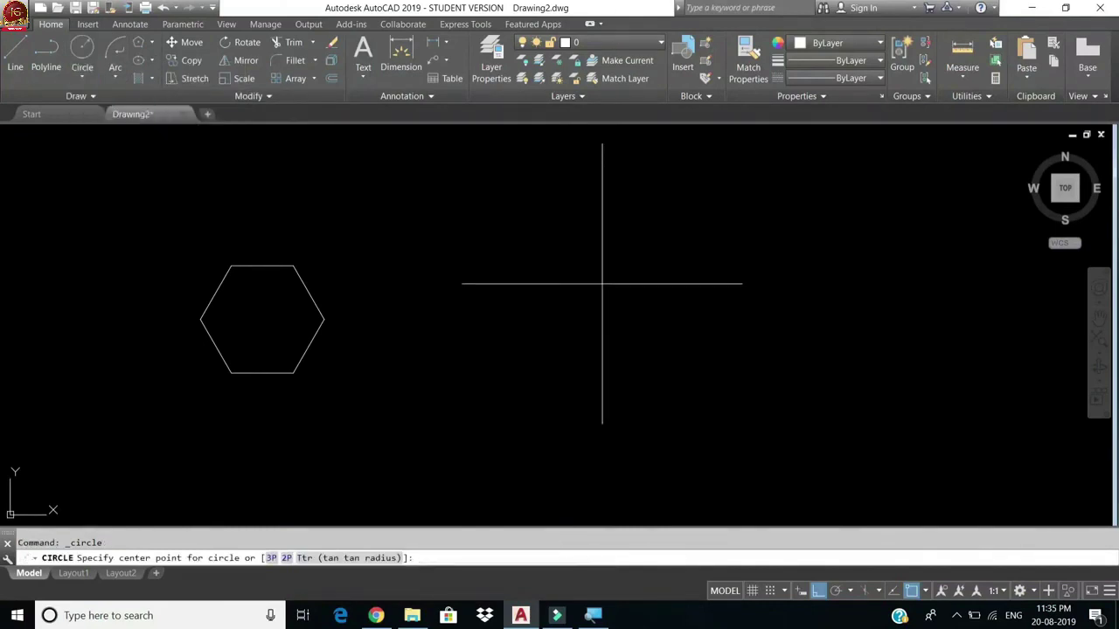
pyautogui.click(564, 320)
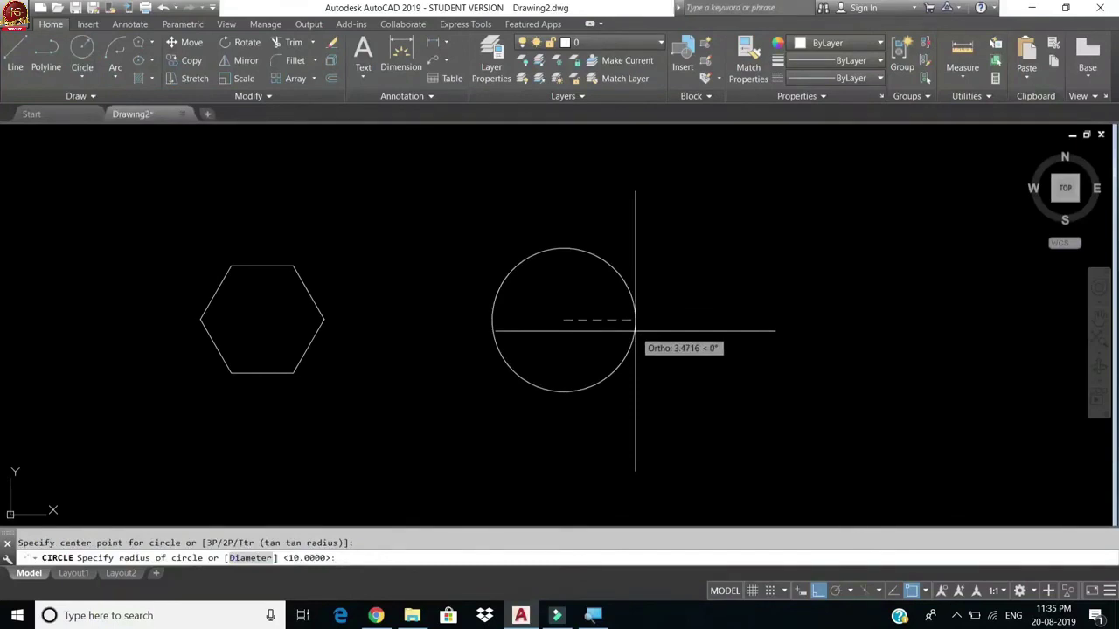
pyautogui.write('3')
pyautogui.press('Return')
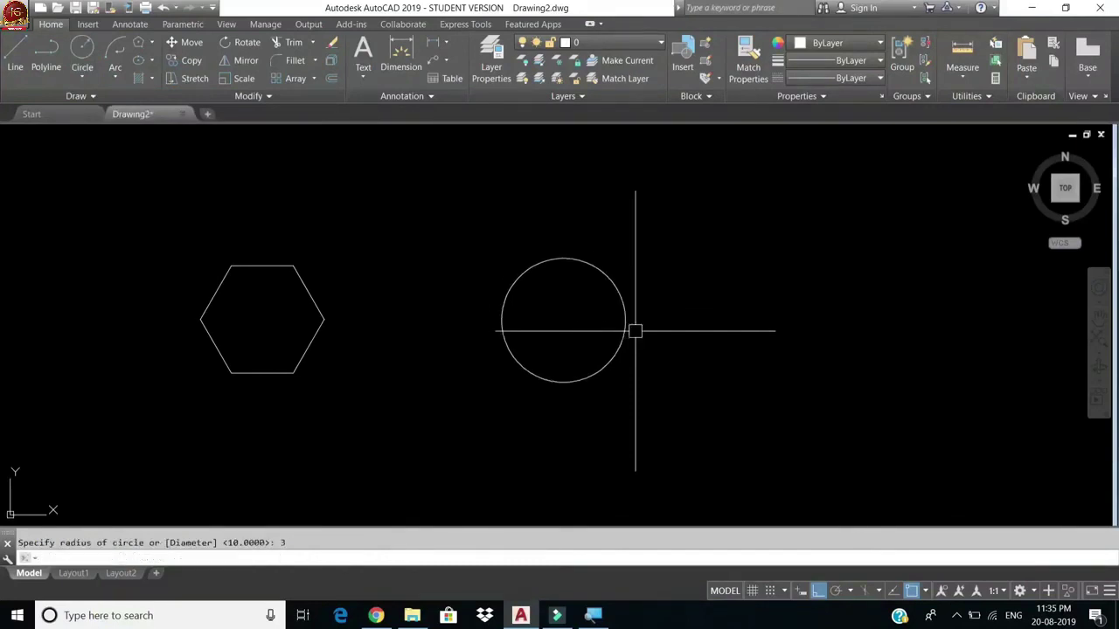
# Step: Draw a second circle of radius 3 to the right of the first circle
pyautogui.write('c')
pyautogui.press('Return')
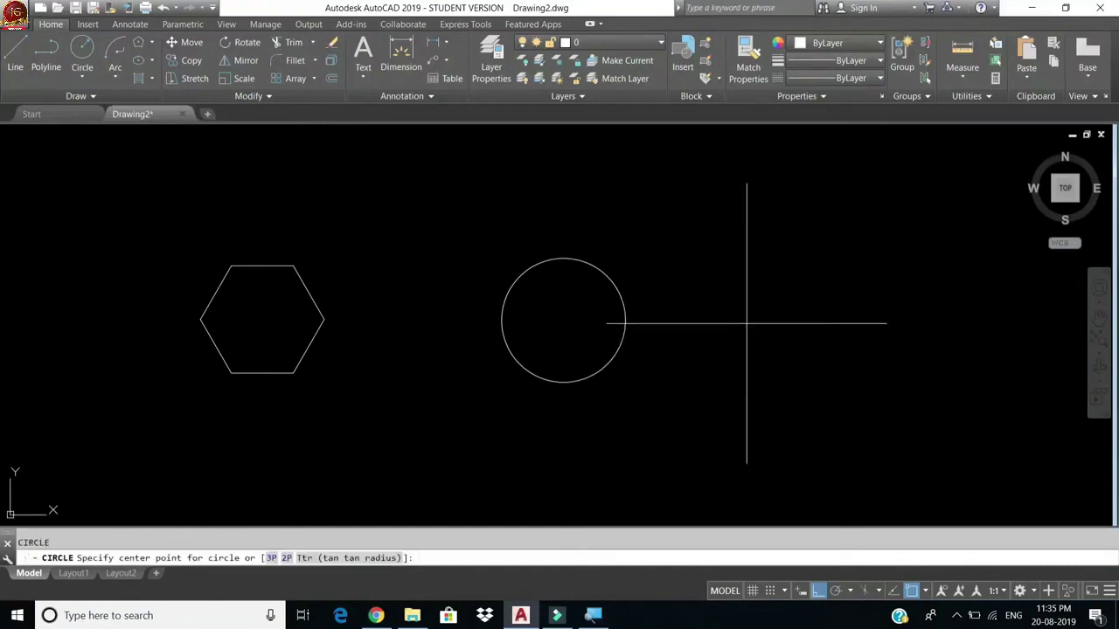
pyautogui.click(800, 325)
pyautogui.write('3')
pyautogui.press('Return')
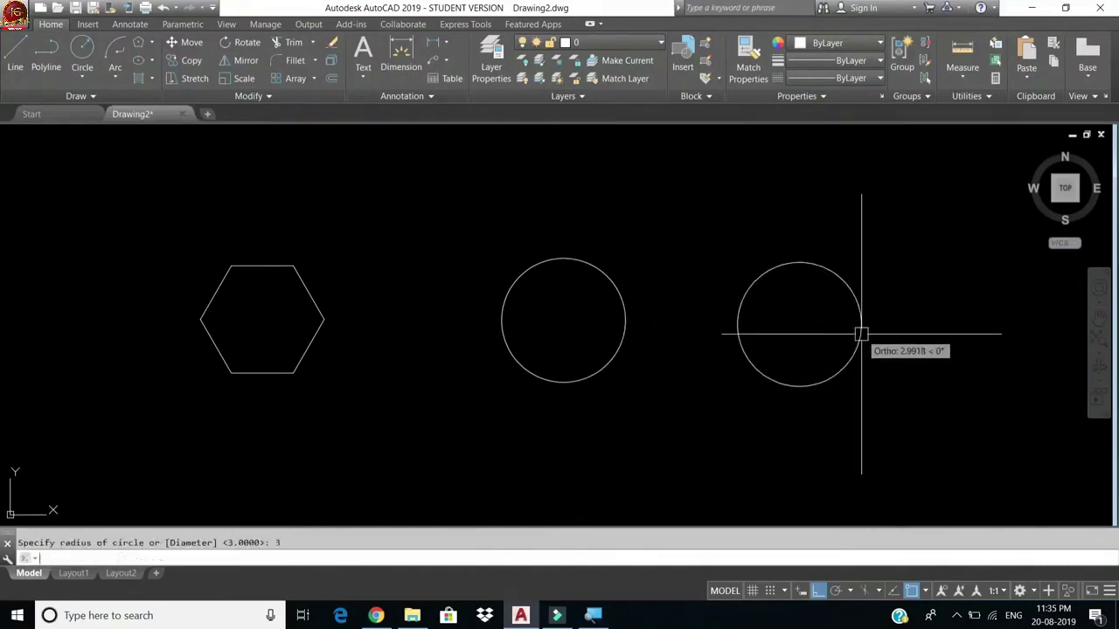
# Step: Draw an eight-sided polygon centred on the left circle, using the Inscribed in circle option with radius 3
pyautogui.scroll(2, 909, 326)
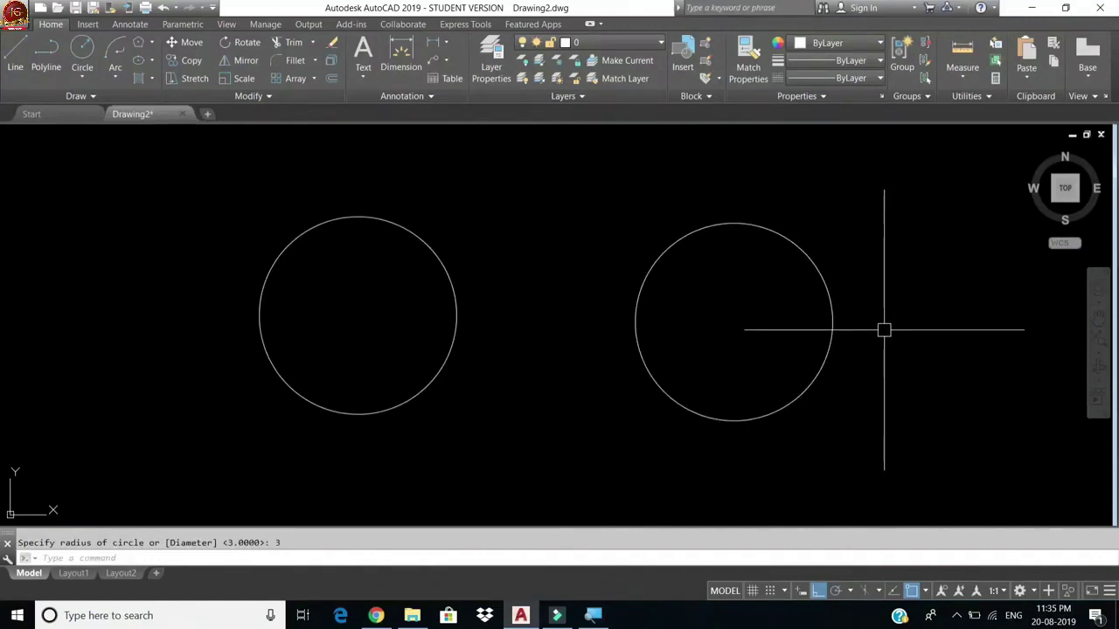
pyautogui.write('POL')
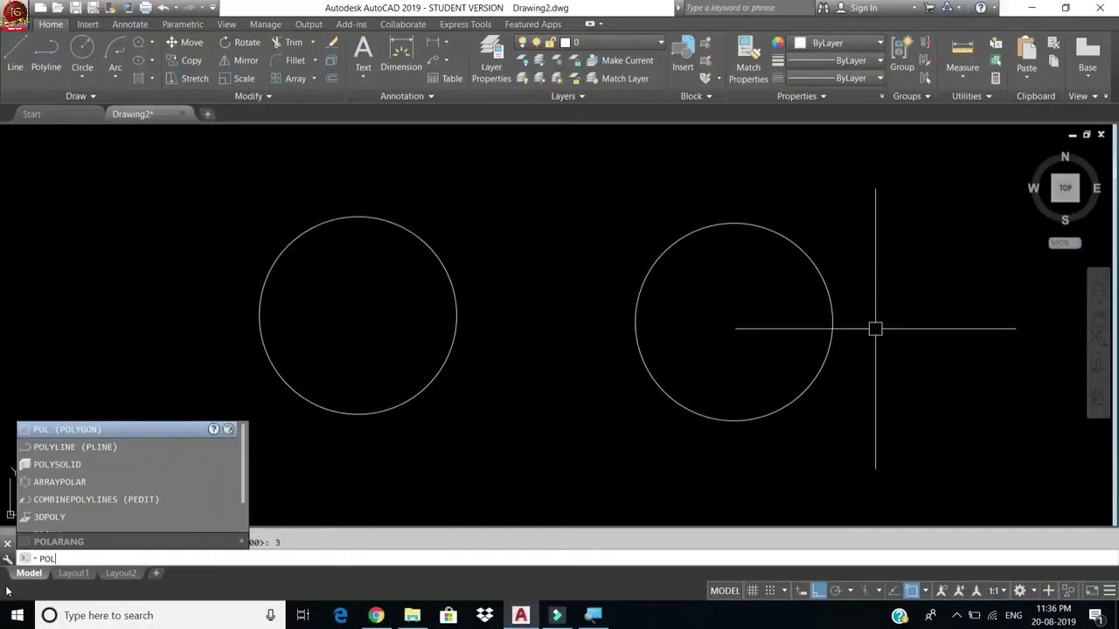
pyautogui.press('Return')
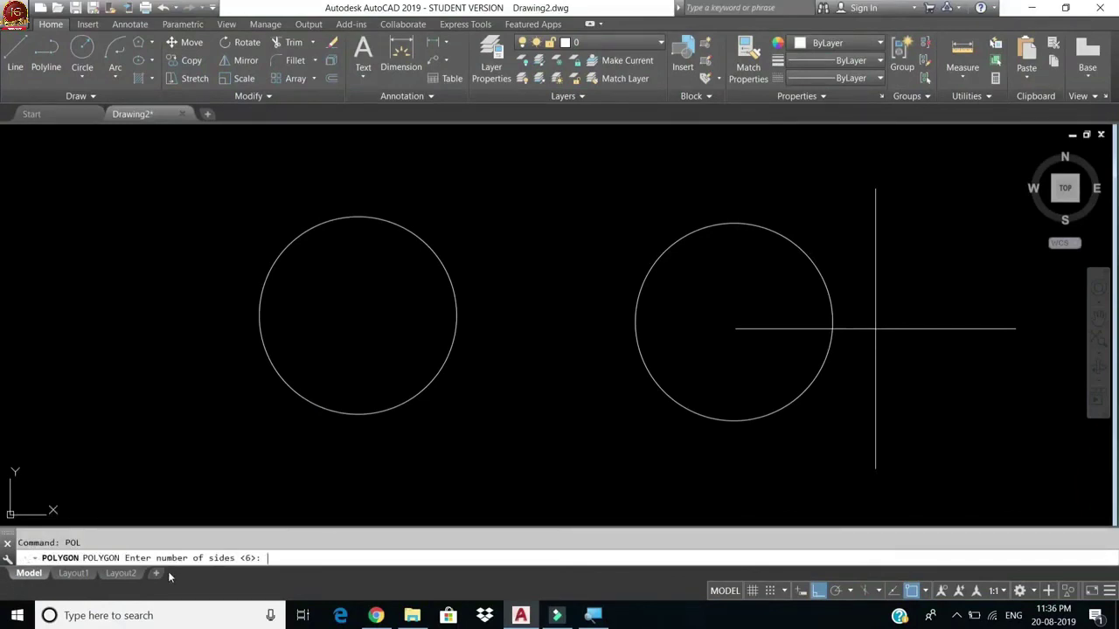
pyautogui.write('8')
pyautogui.press('Return')
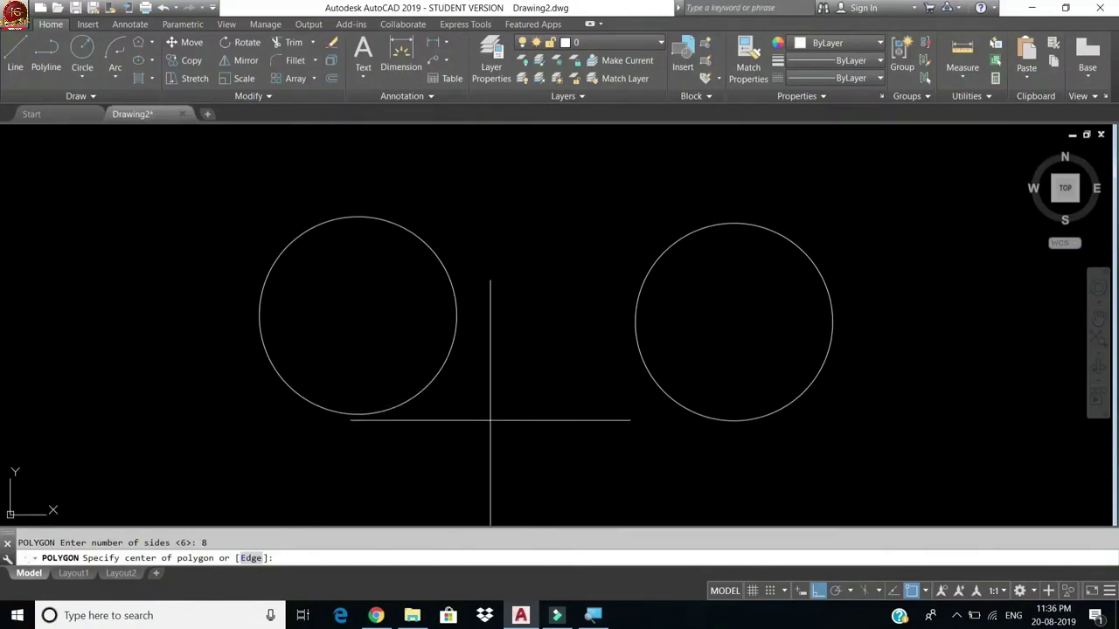
pyautogui.click(358, 315)
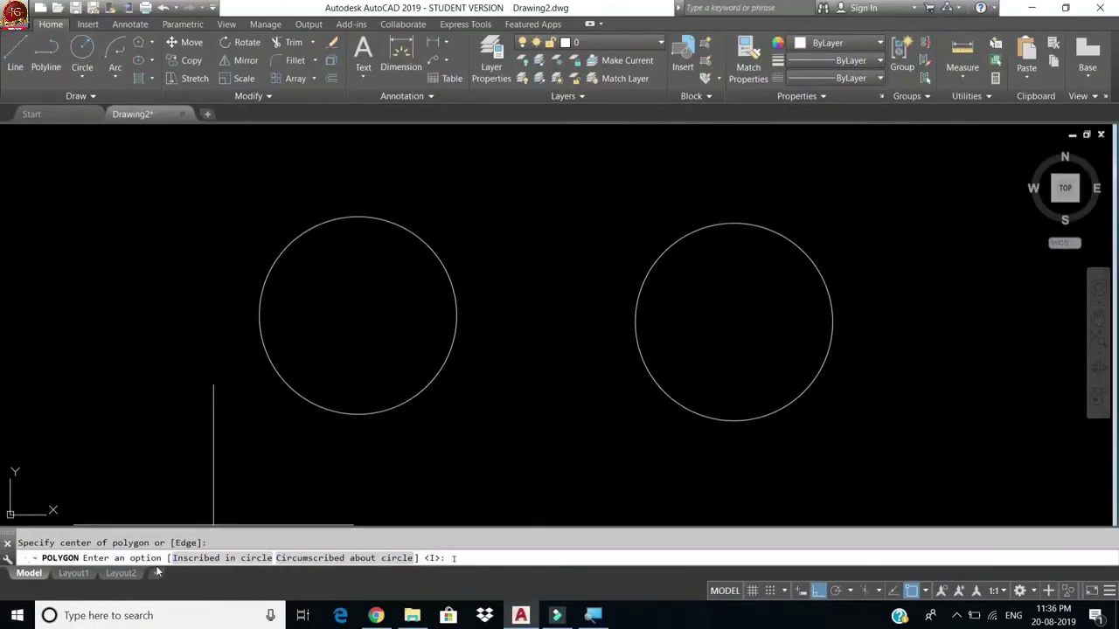
pyautogui.press('Return')
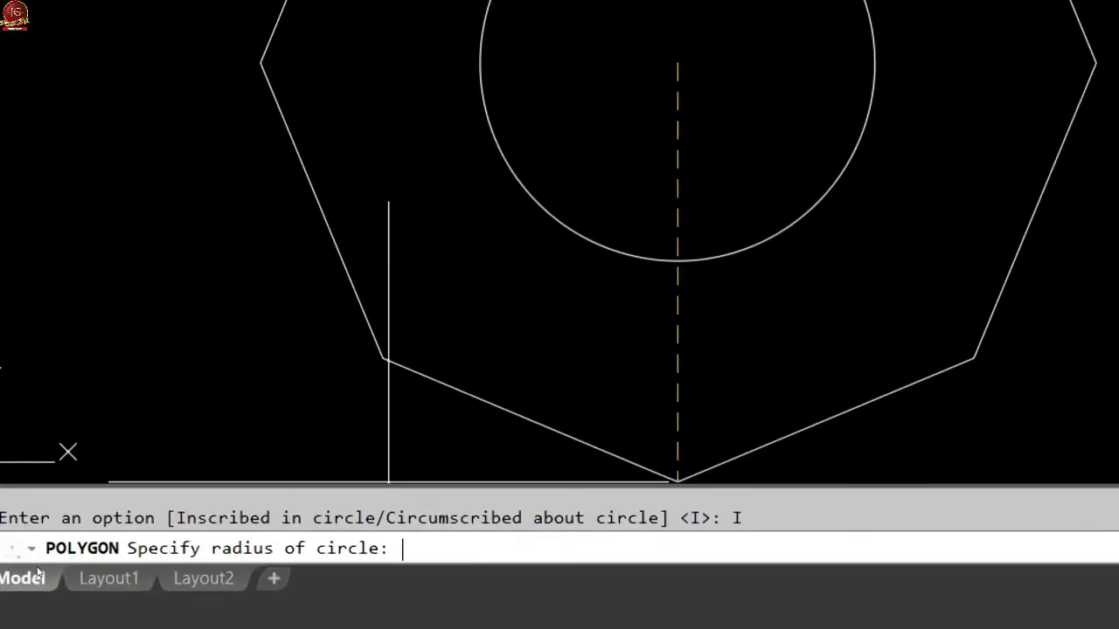
pyautogui.write('3')
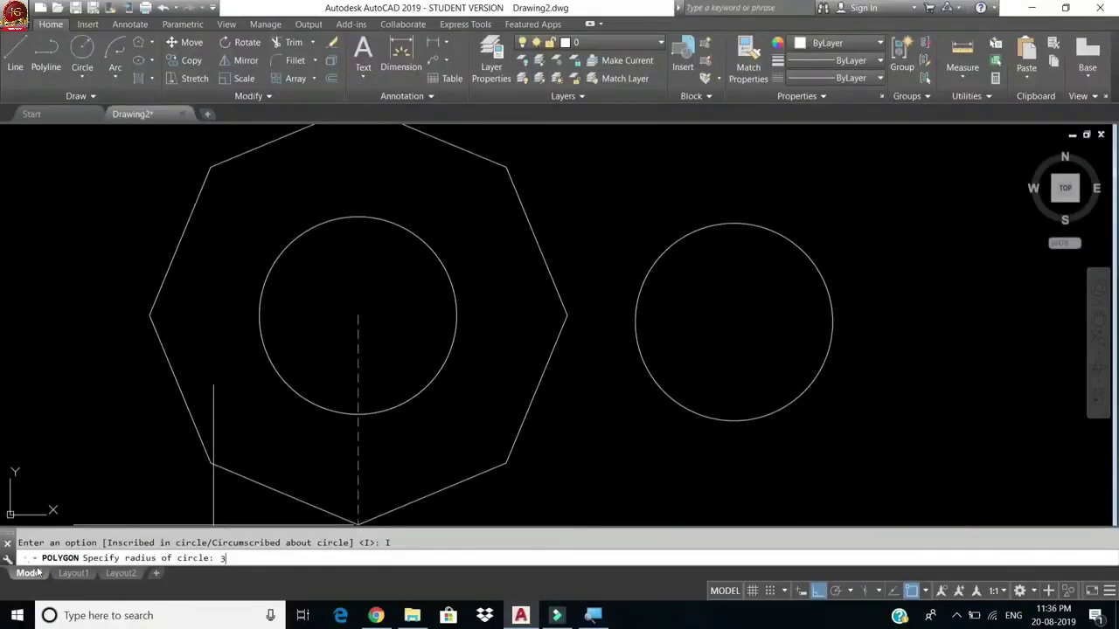
pyautogui.press('Return')
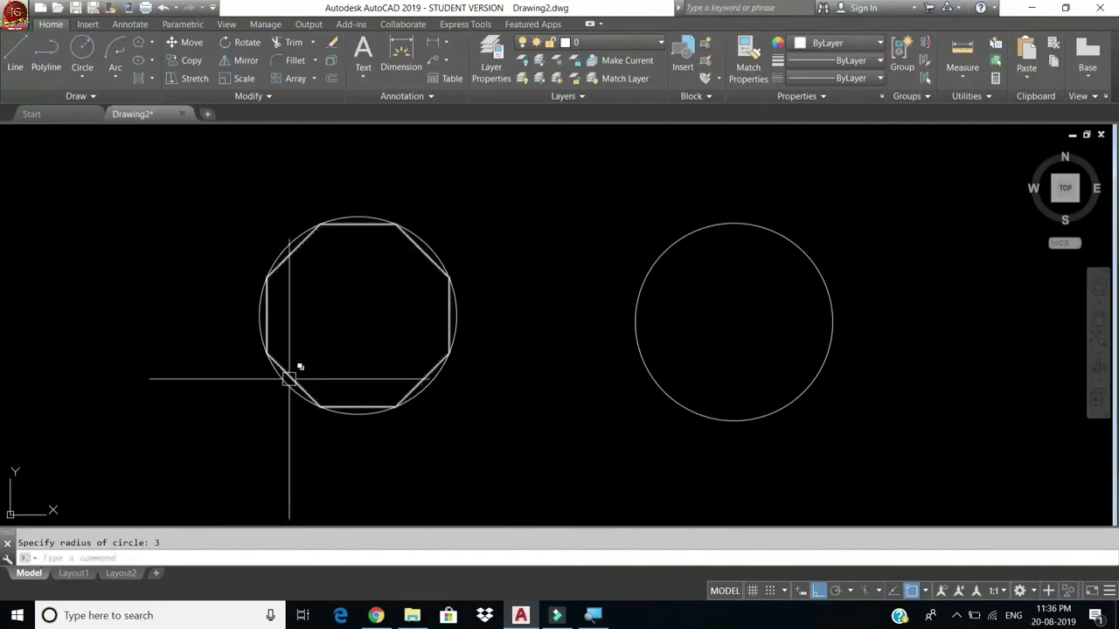
# Step: Draw an eight-sided polygon centred on the right circle, using the Circumscribed about circle option with radius 3
pyautogui.scroll(2, 404, 314)
pyautogui.scroll(-5, 404, 315)
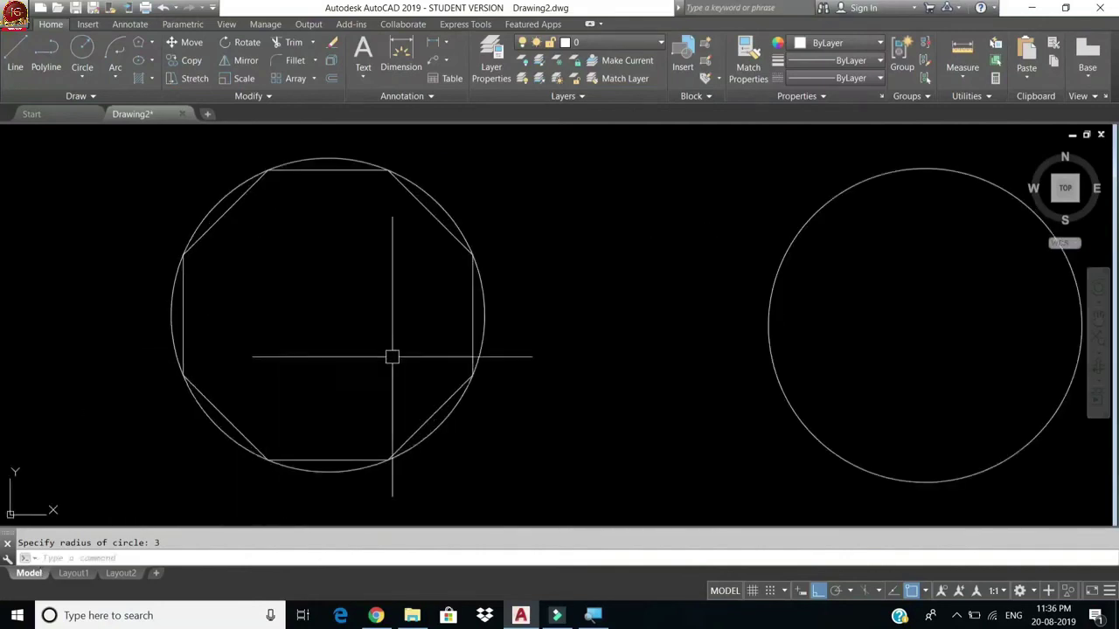
pyautogui.scroll(4, 455, 399)
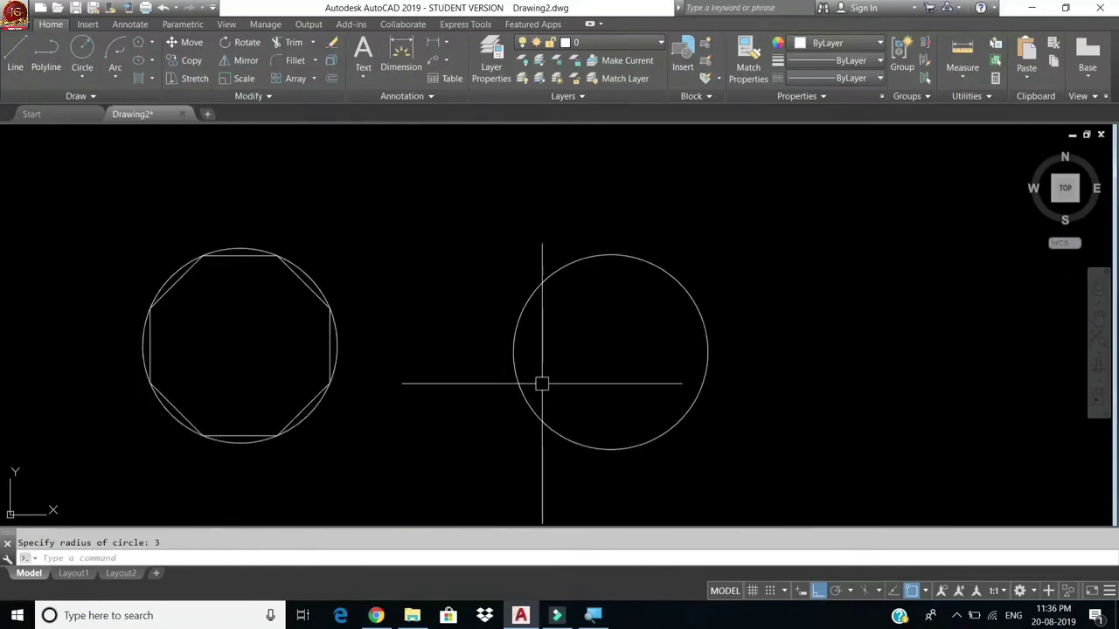
pyautogui.write('pol')
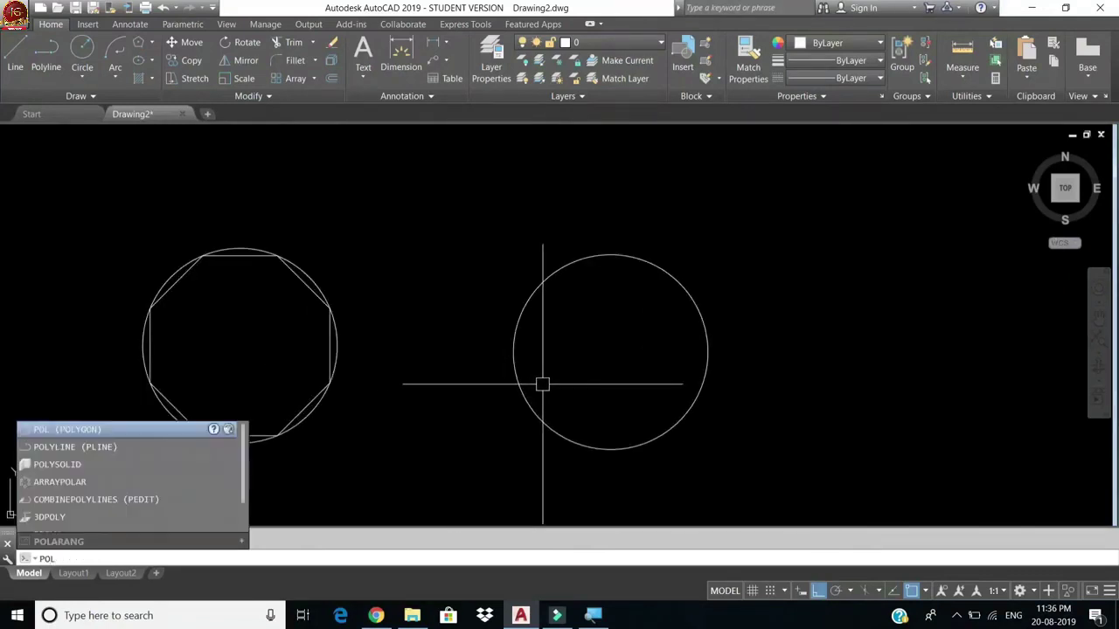
pyautogui.press('Return')
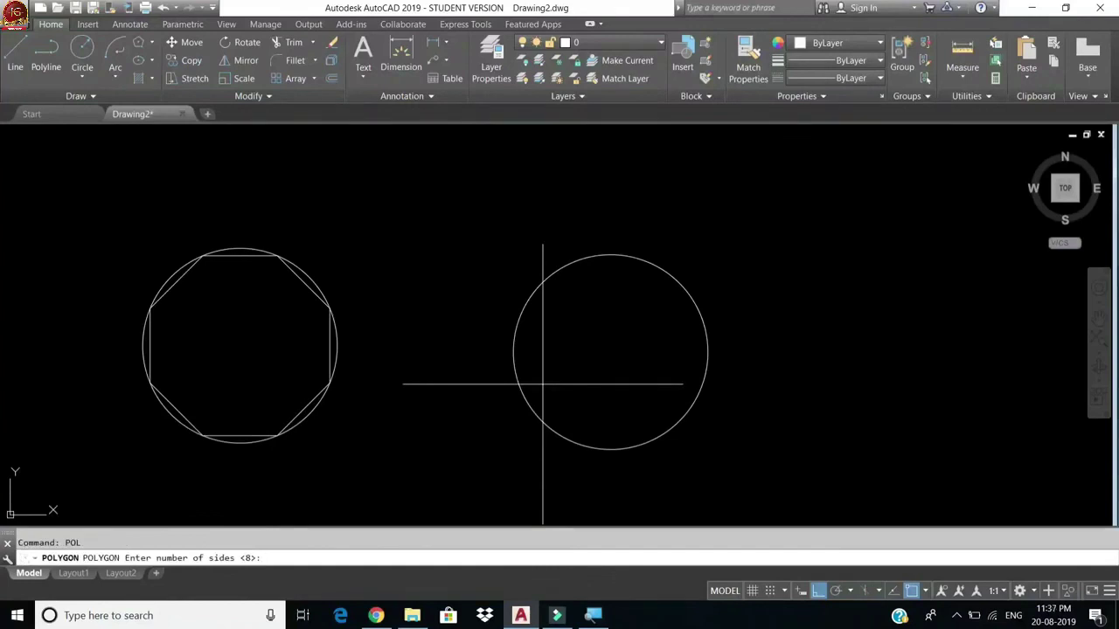
pyautogui.write('8')
pyautogui.press('Return')
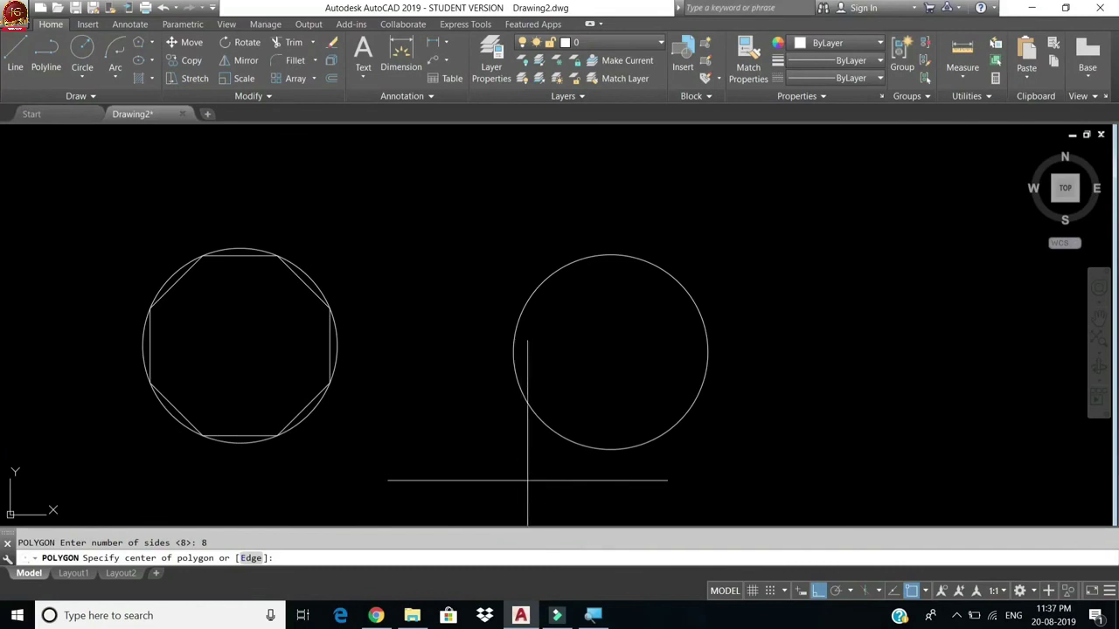
pyautogui.click(610, 351)
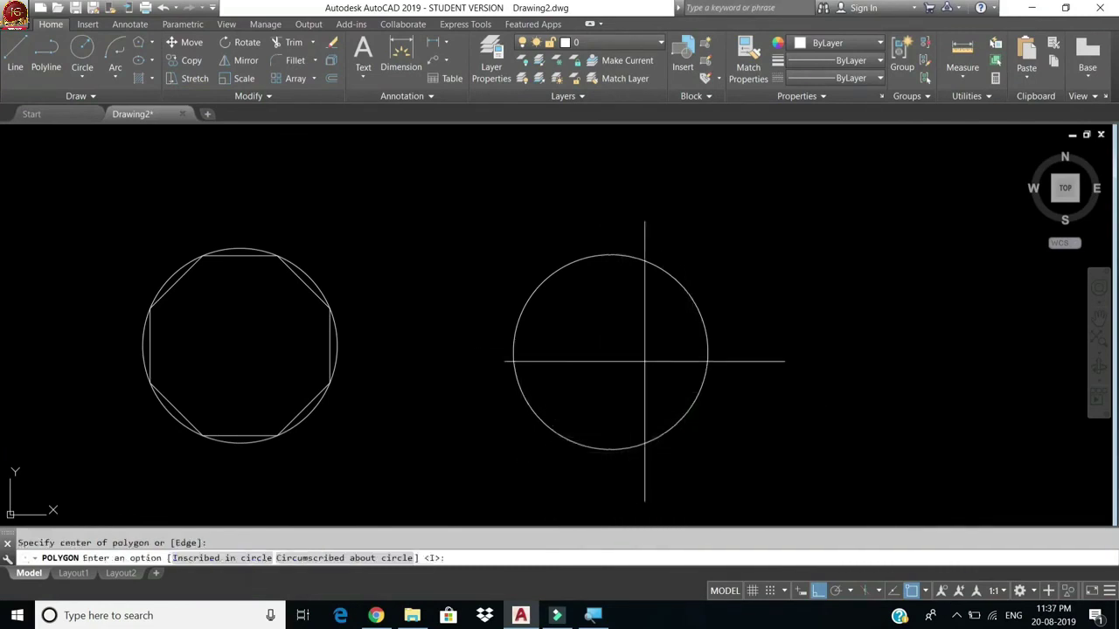
pyautogui.write('c')
pyautogui.press('Return')
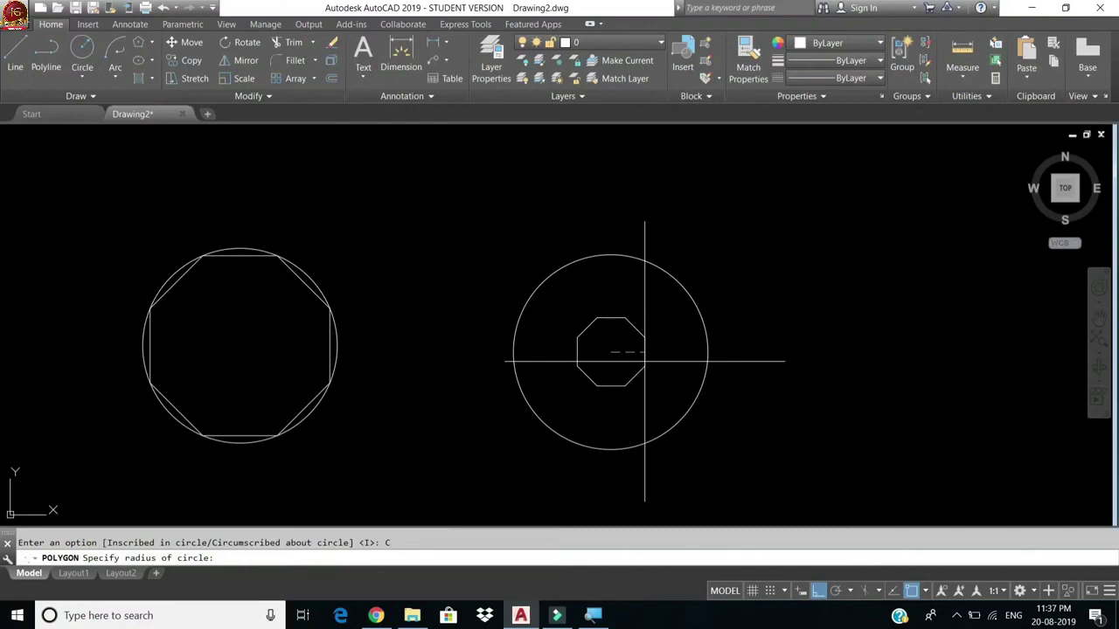
pyautogui.write('3')
pyautogui.press('Return')
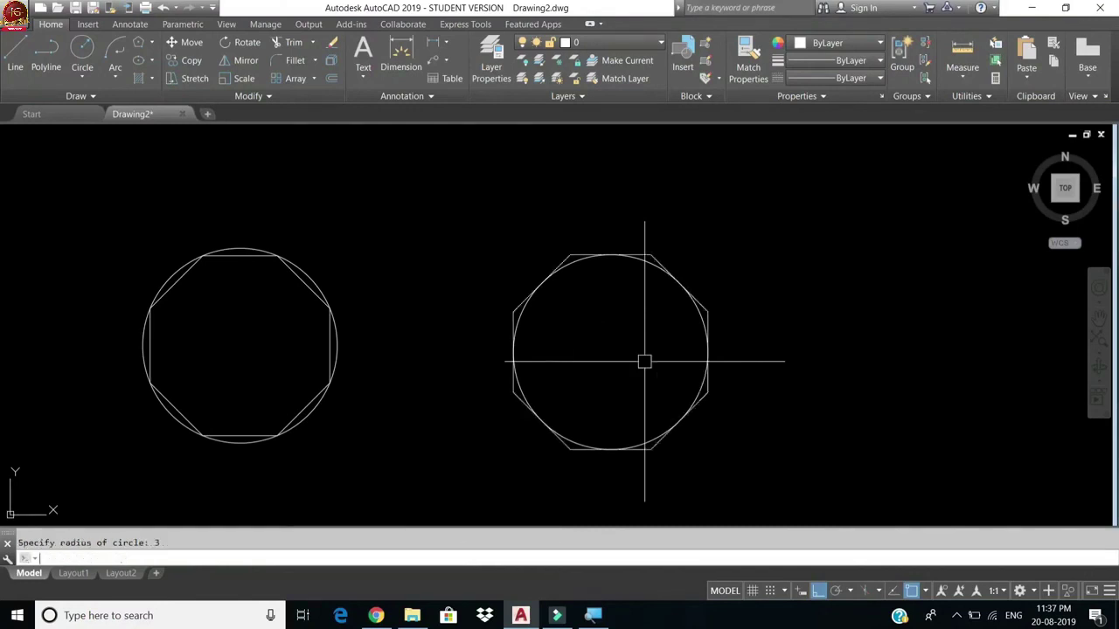